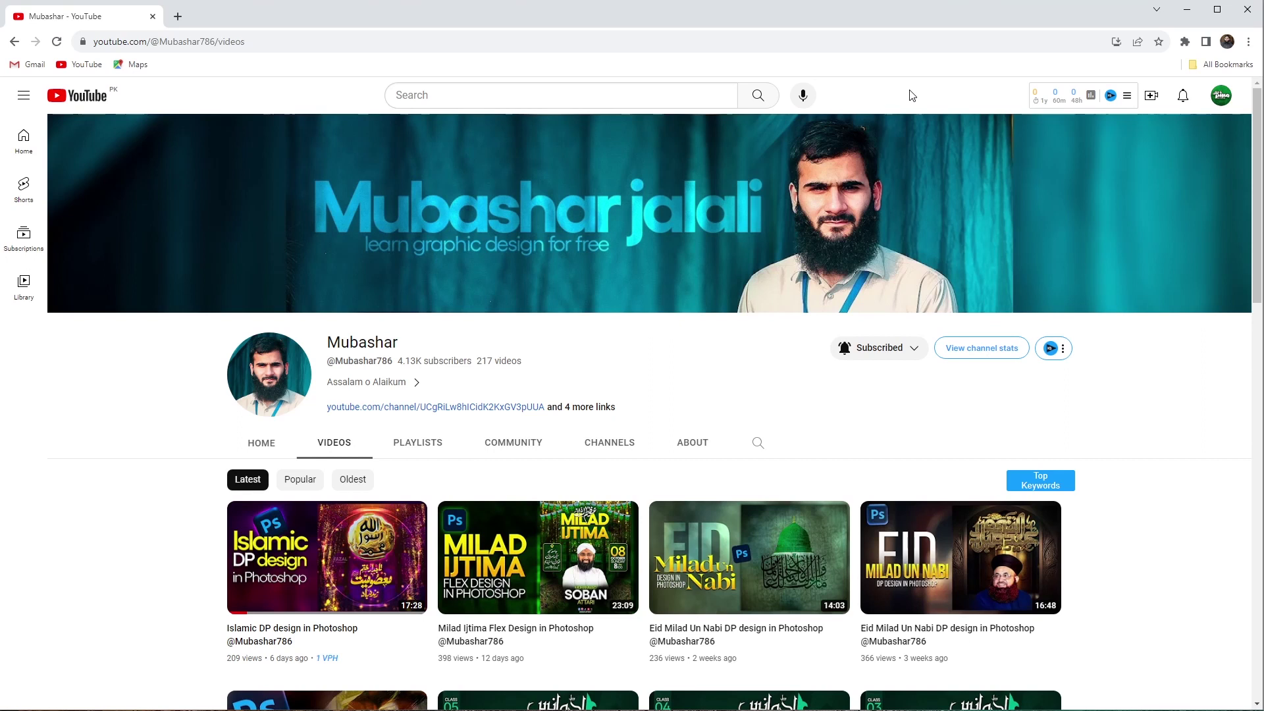
{"action": "mouse_move", "coordinate": [511, 578]}
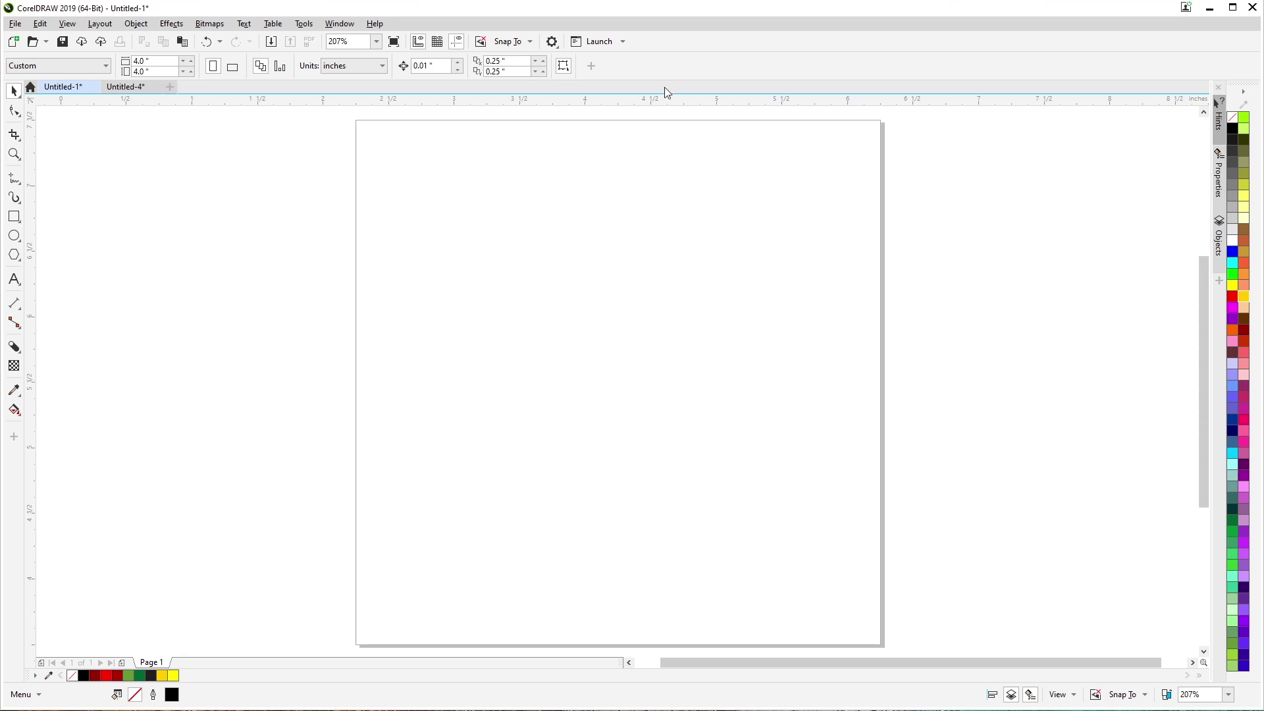
Step: Create a page-sized rectangle and apply a vertical linear gradient fill from its top edge to its bottom edge
{"action": "left_click", "coordinate": [15, 221]}
{"action": "double_click", "coordinate": [16, 224]}
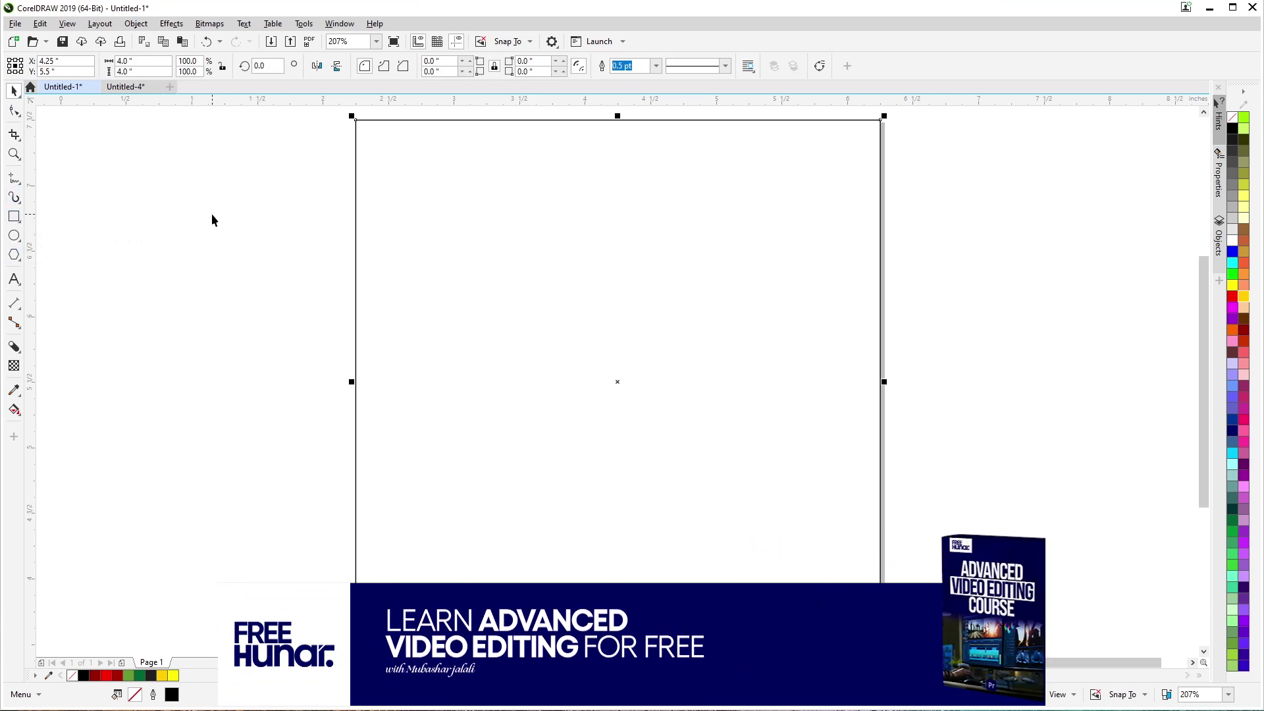
{"action": "key", "text": "g"}
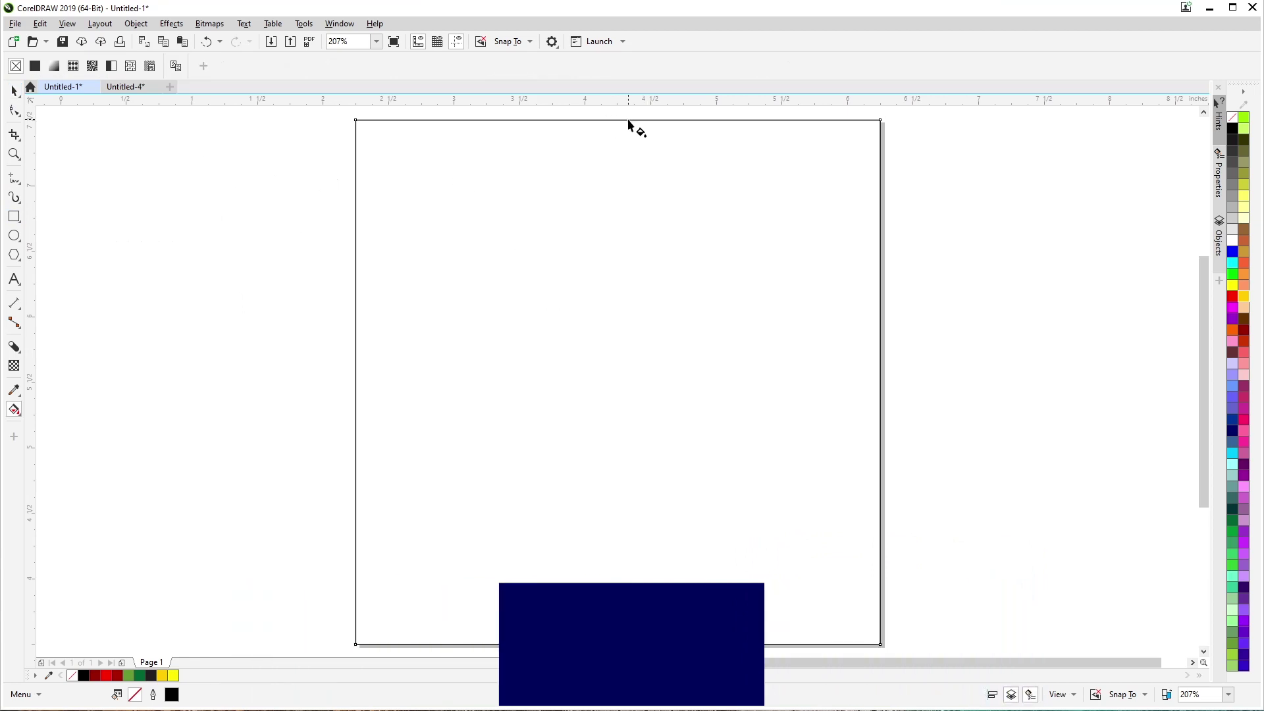
{"action": "left_click_drag", "start_coordinate": [628, 120], "coordinate": [628, 644]}
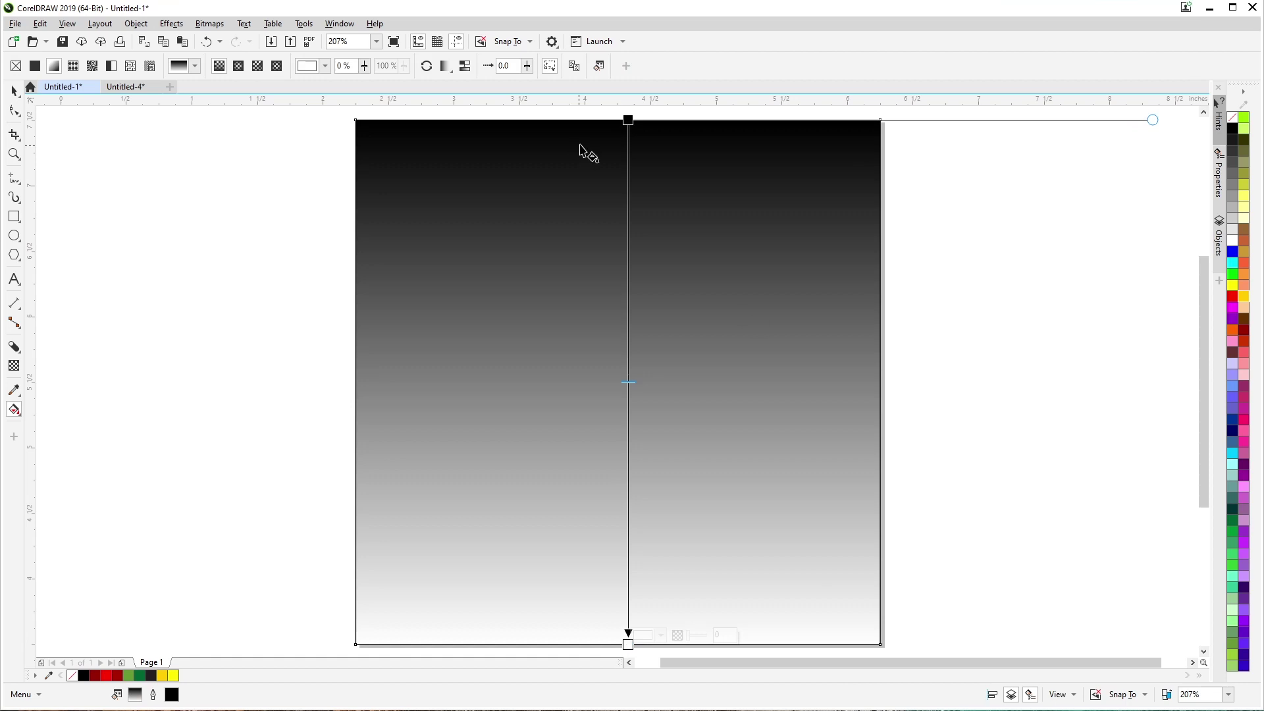
Step: Colour both the top and bottom gradient nodes of the rectangle dark red
{"action": "left_click", "coordinate": [627, 120]}
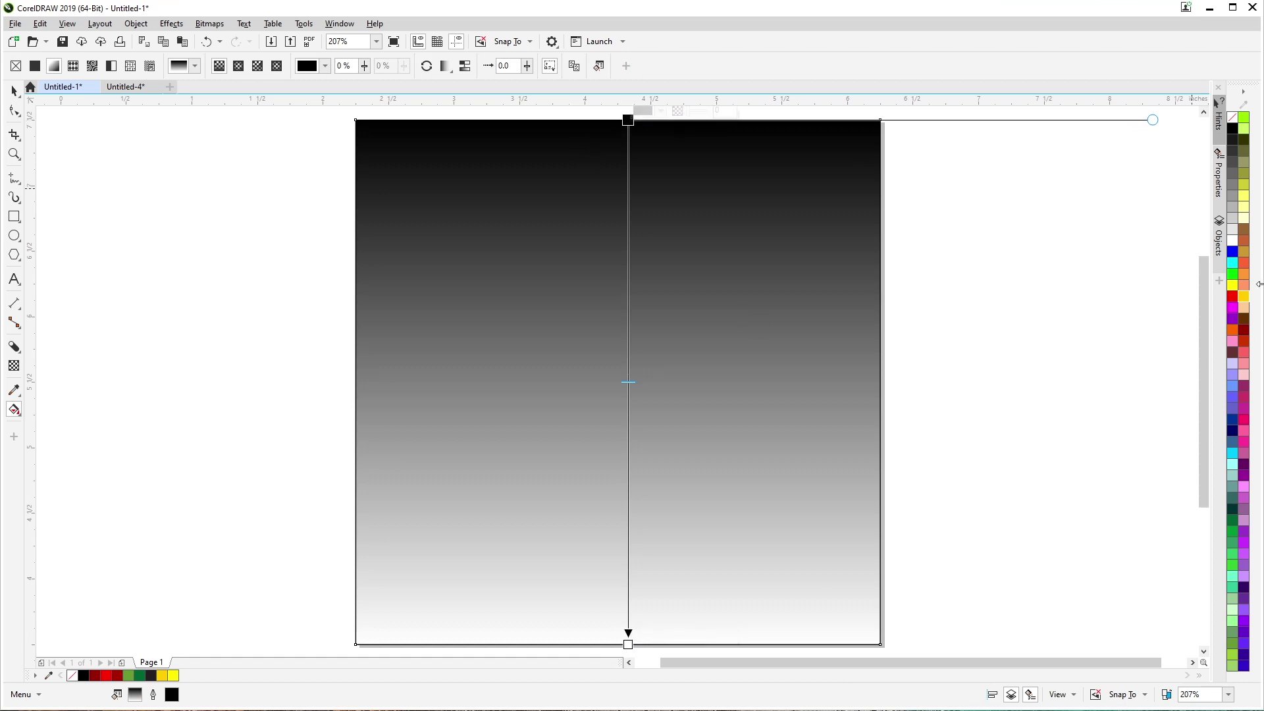
{"action": "left_click", "coordinate": [1243, 329]}
{"action": "left_click", "coordinate": [628, 643]}
{"action": "left_click", "coordinate": [1243, 329]}
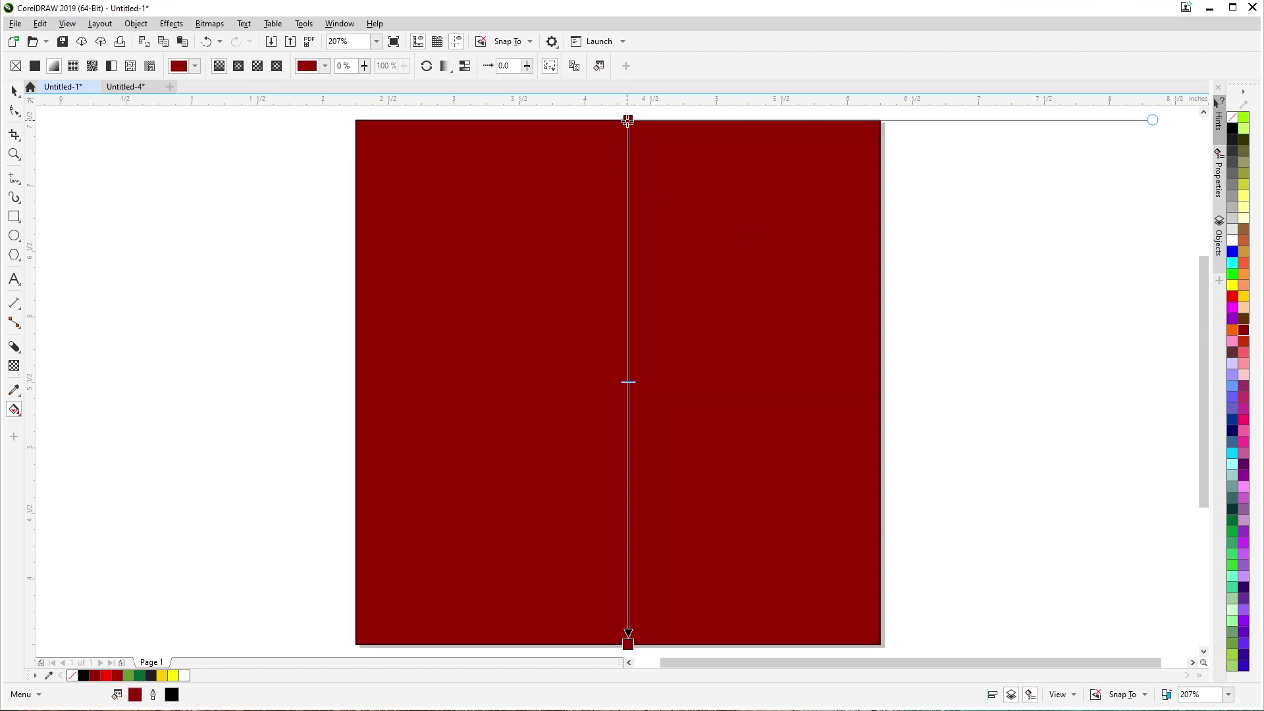
Step: Darken the gradient's bottom node to RGB 82, 0, 0 (#520000)
{"action": "left_click", "coordinate": [628, 643]}
{"action": "left_click", "coordinate": [650, 639]}
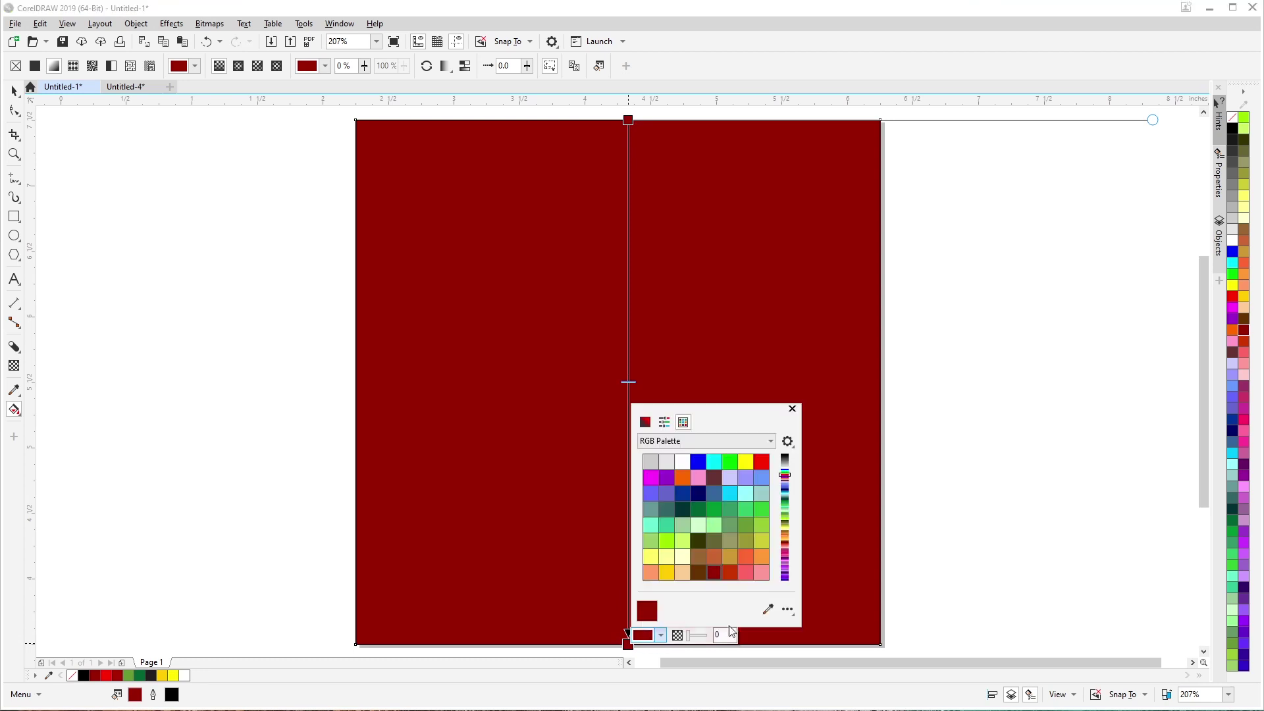
{"action": "left_click", "coordinate": [646, 424]}
{"action": "mouse_move", "coordinate": [728, 491]}
{"action": "left_mouse_down"}
{"action": "mouse_move", "coordinate": [738, 524]}
{"action": "mouse_move", "coordinate": [730, 513]}
{"action": "left_mouse_up"}
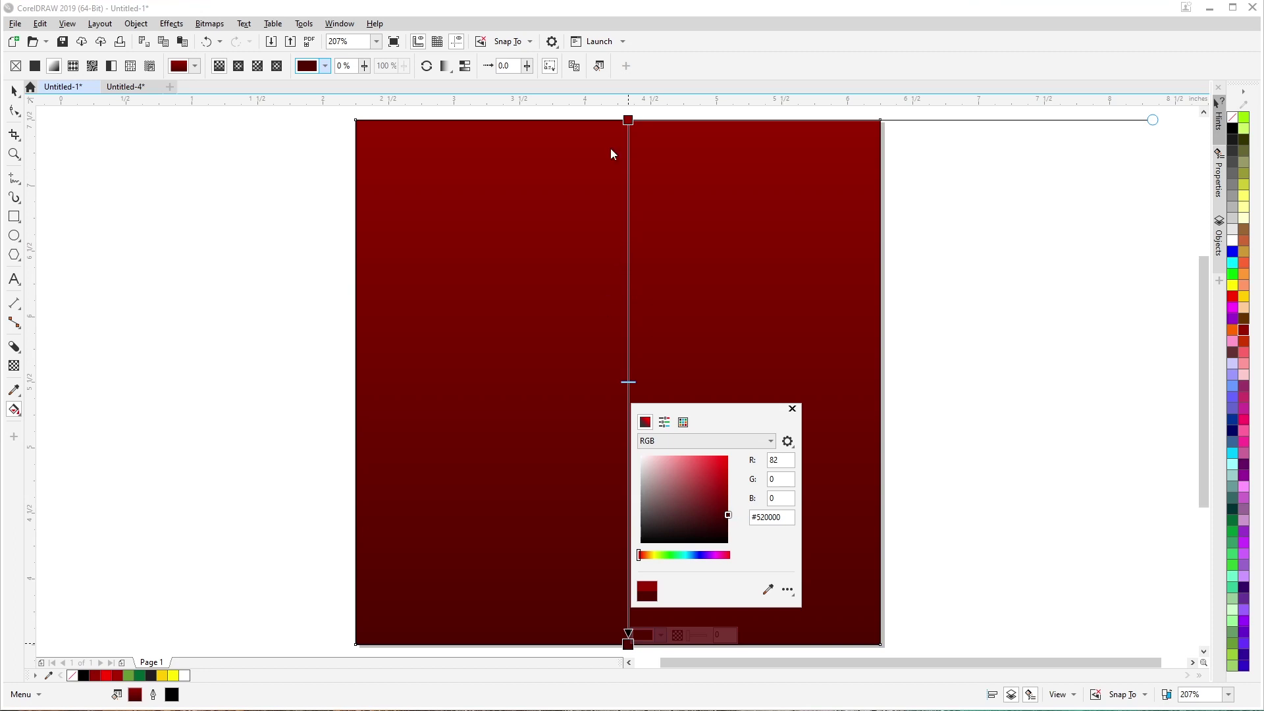
Step: Set the gradient's top node to RGB 168, 0, 0 (#A80000) and deselect the background rectangle
{"action": "left_click", "coordinate": [628, 119]}
{"action": "left_click", "coordinate": [628, 119]}
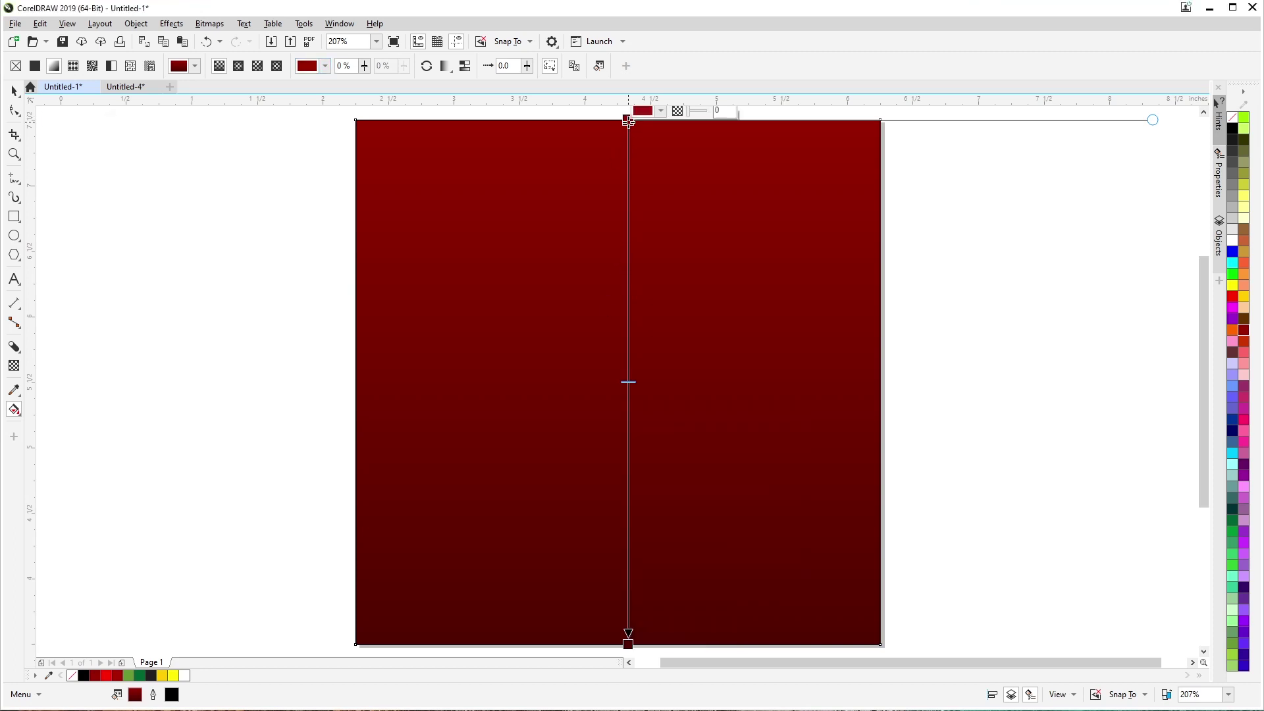
{"action": "left_click", "coordinate": [643, 111]}
{"action": "left_click", "coordinate": [683, 136]}
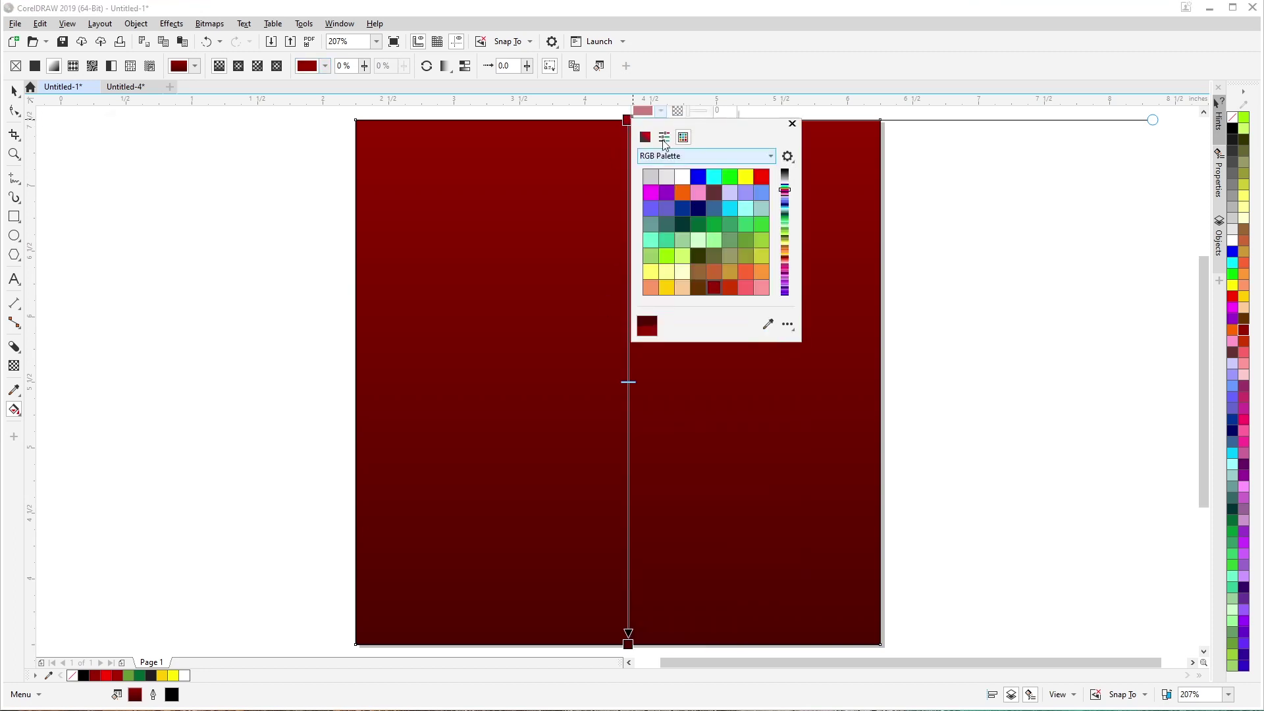
{"action": "left_click", "coordinate": [646, 138]}
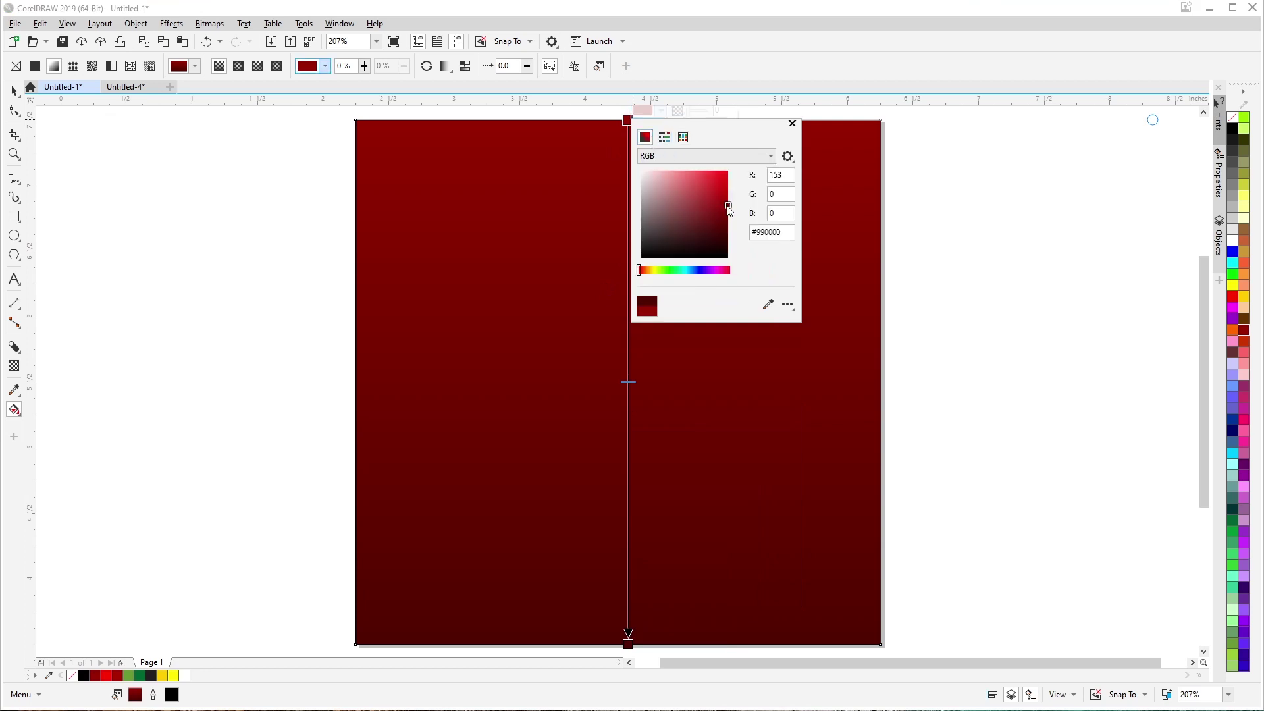
{"action": "left_click_drag", "start_coordinate": [727, 206], "coordinate": [730, 200]}
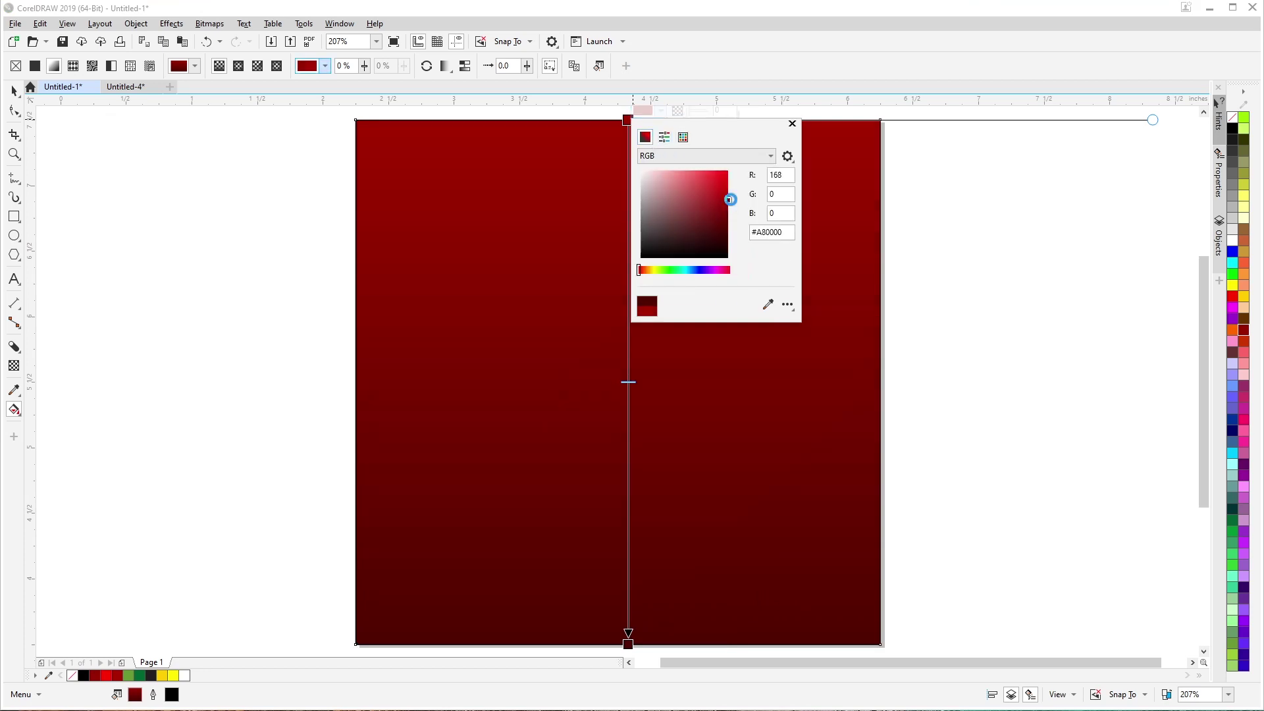
{"action": "left_click", "coordinate": [20, 102]}
{"action": "scroll", "coordinate": [494, 431], "scroll_direction": "down", "scroll_amount": 3}
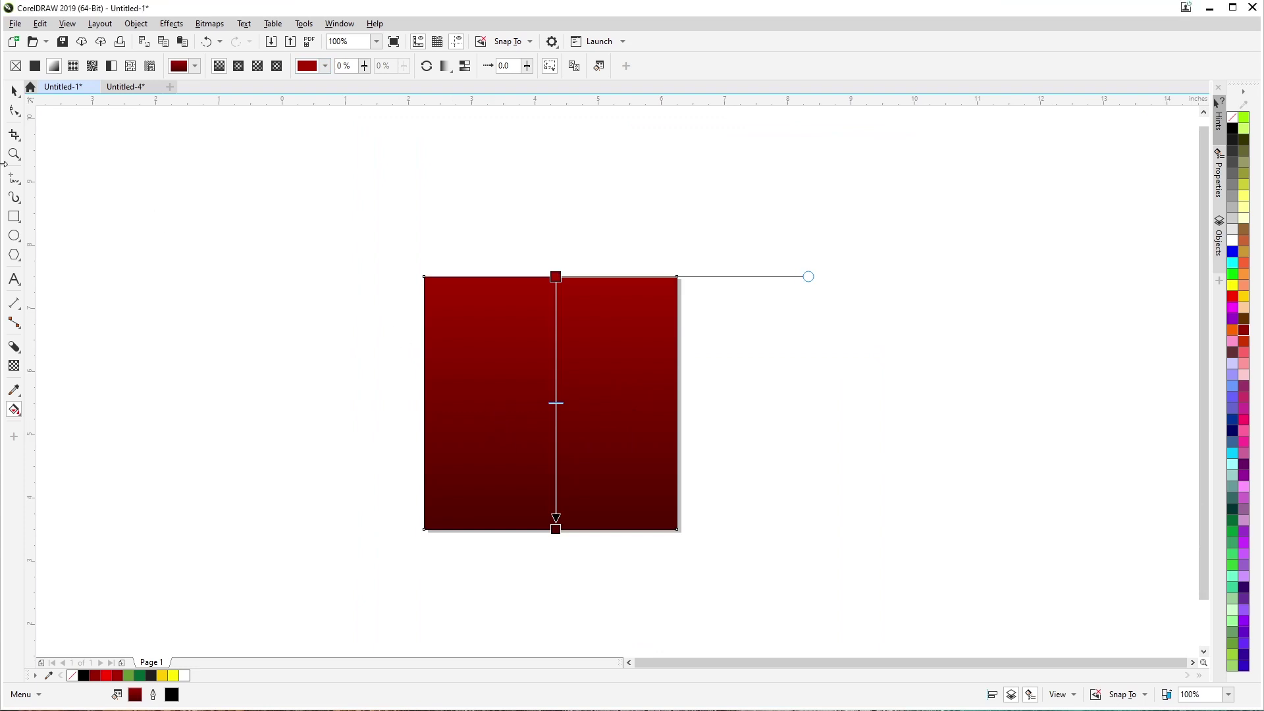
{"action": "left_click", "coordinate": [15, 91]}
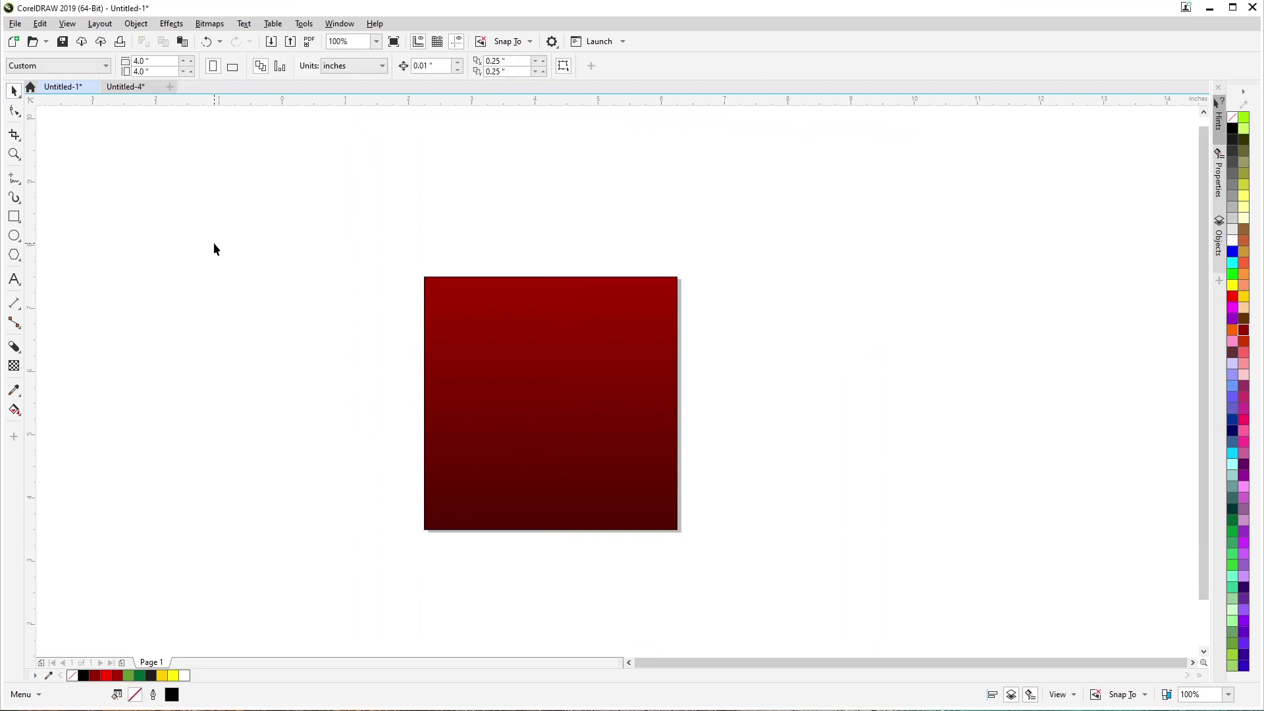
{"action": "key", "text": "F4"}
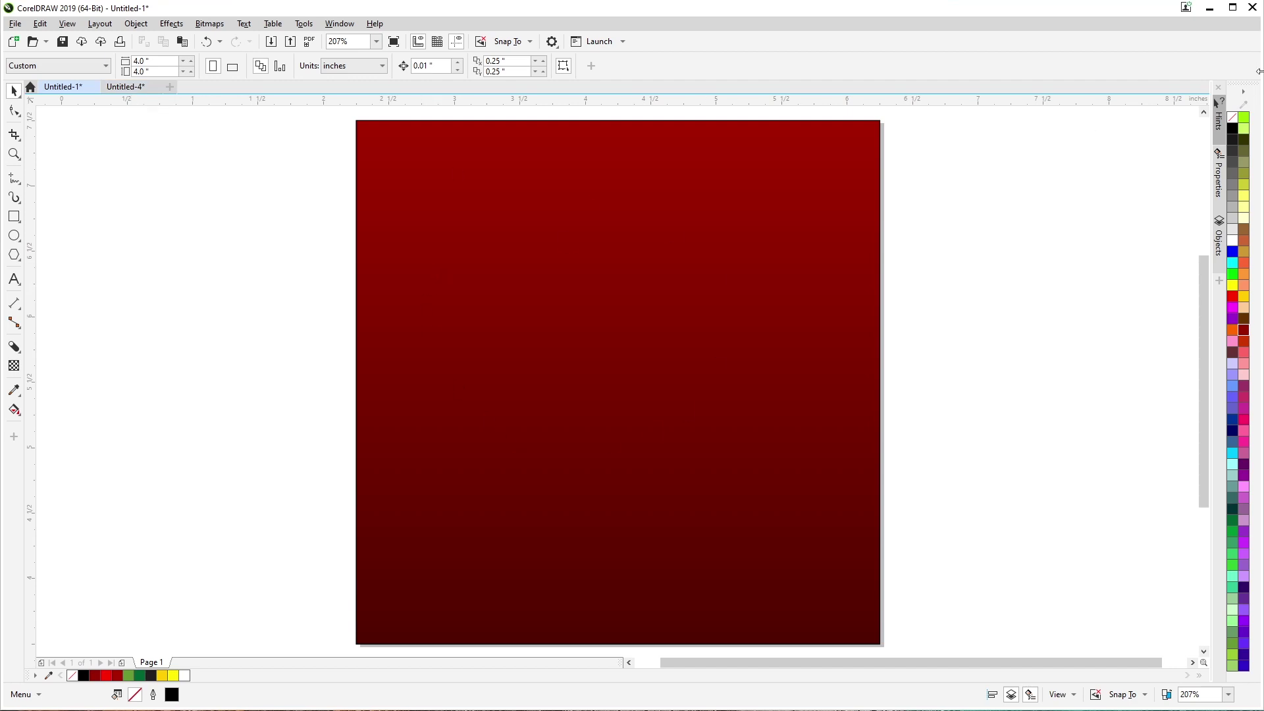
Step: Remove the outline from the red gradient background rectangle
{"action": "left_click", "coordinate": [1239, 125]}
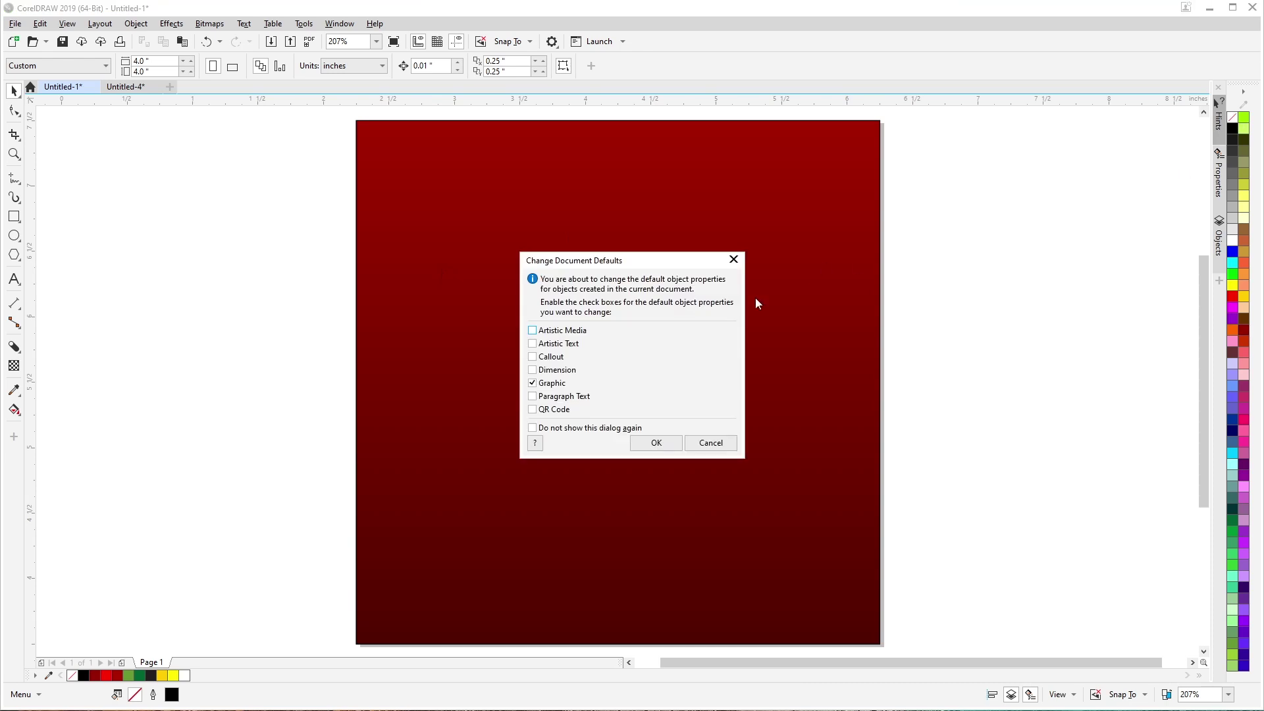
{"action": "left_click", "coordinate": [711, 441]}
{"action": "left_click", "coordinate": [764, 350]}
{"action": "right_click", "coordinate": [1231, 117]}
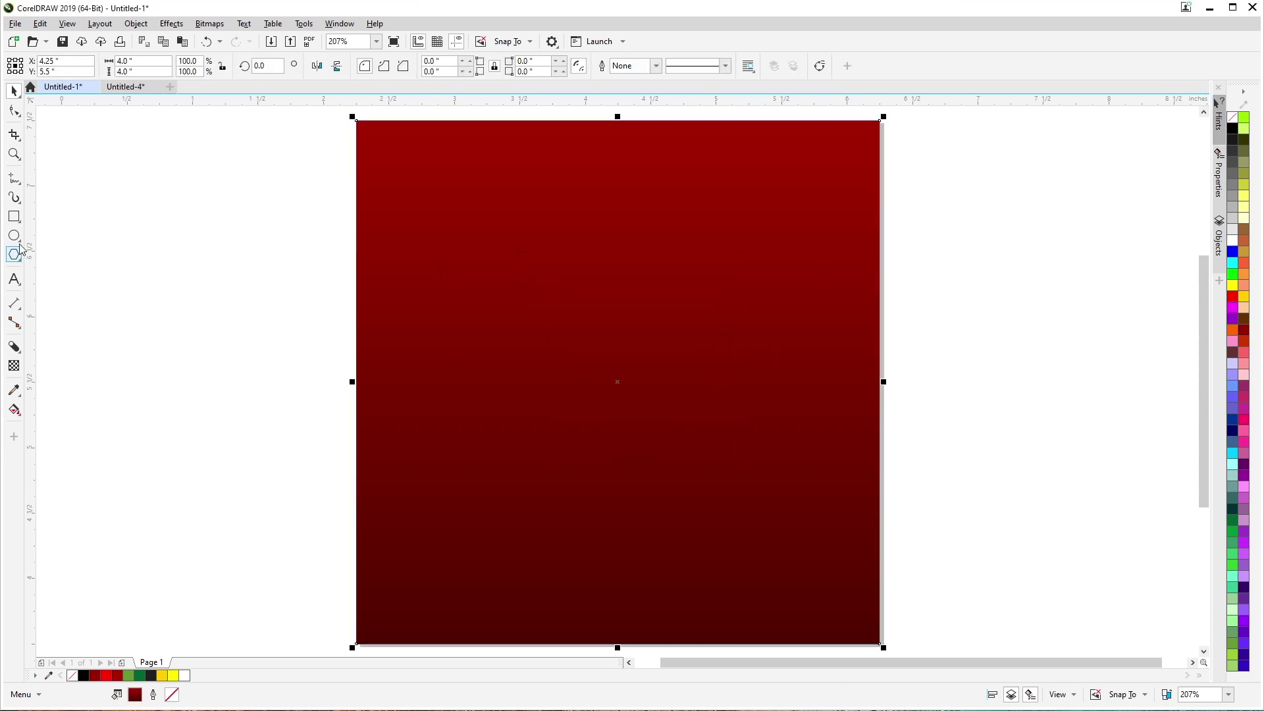
Step: Create a second page-sized rectangle and round its corners fully to a 2.0" radius to form a circle
{"action": "left_click", "coordinate": [14, 220]}
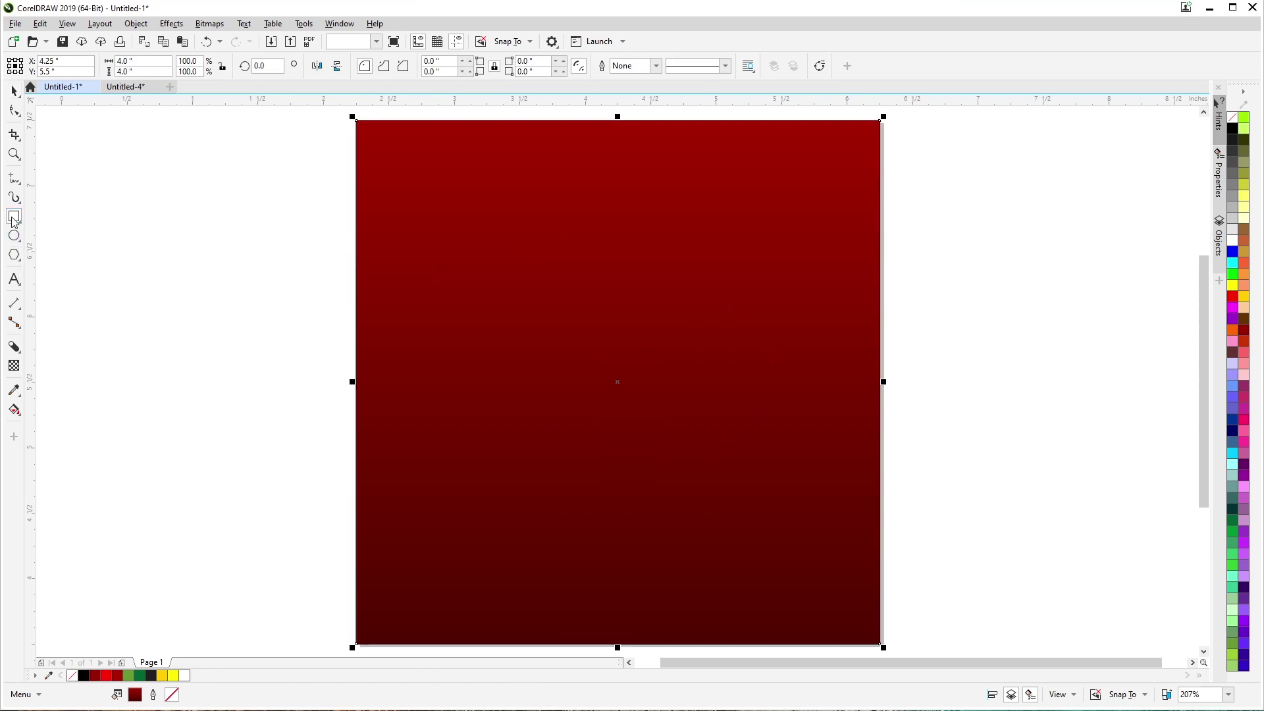
{"action": "left_click", "coordinate": [14, 113]}
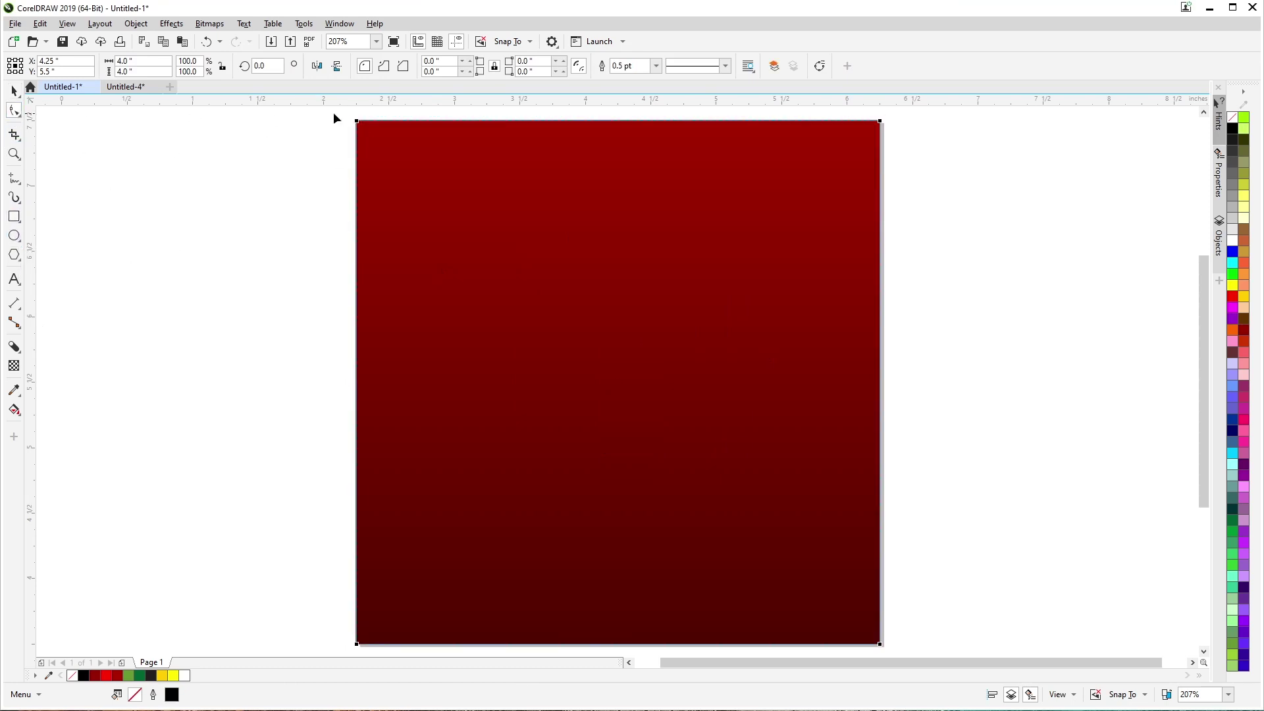
{"action": "left_click_drag", "start_coordinate": [358, 123], "coordinate": [688, 270]}
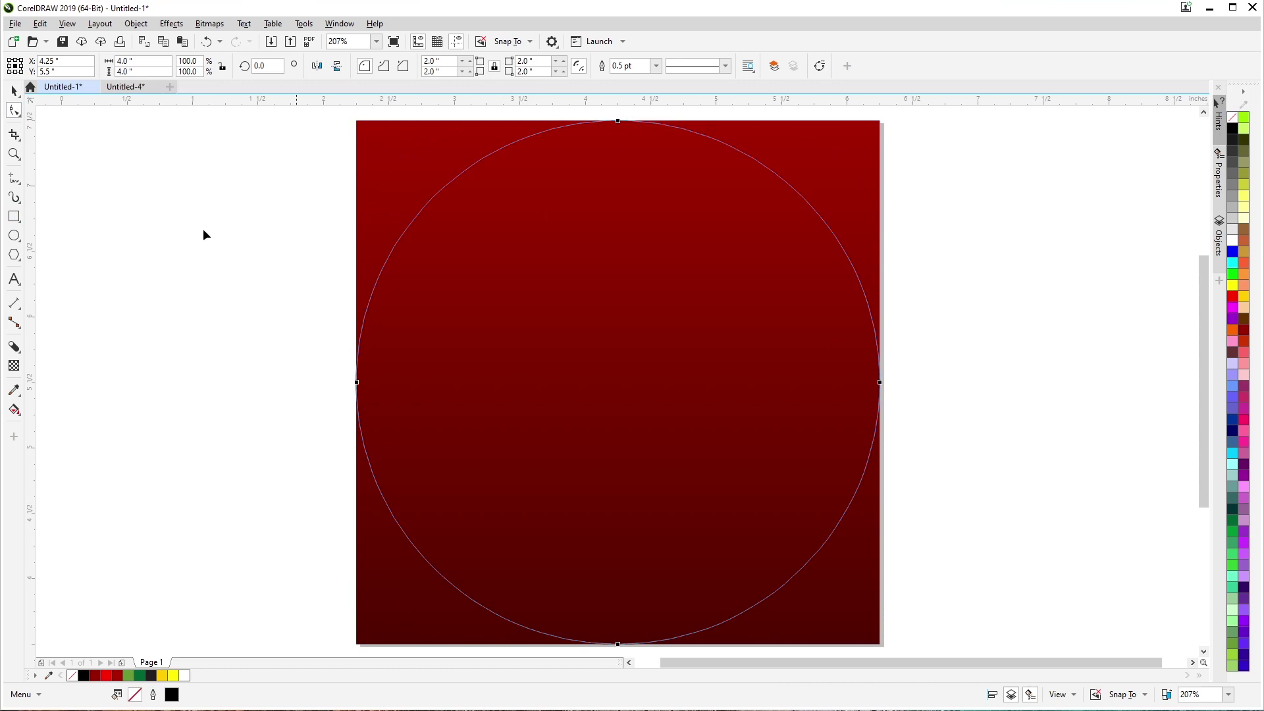
Step: Scale the circle about its centre to about 3.56" across and bring it in front of the background
{"action": "left_click", "coordinate": [14, 92]}
{"action": "left_click_drag", "start_coordinate": [883, 116], "coordinate": [882, 137]}
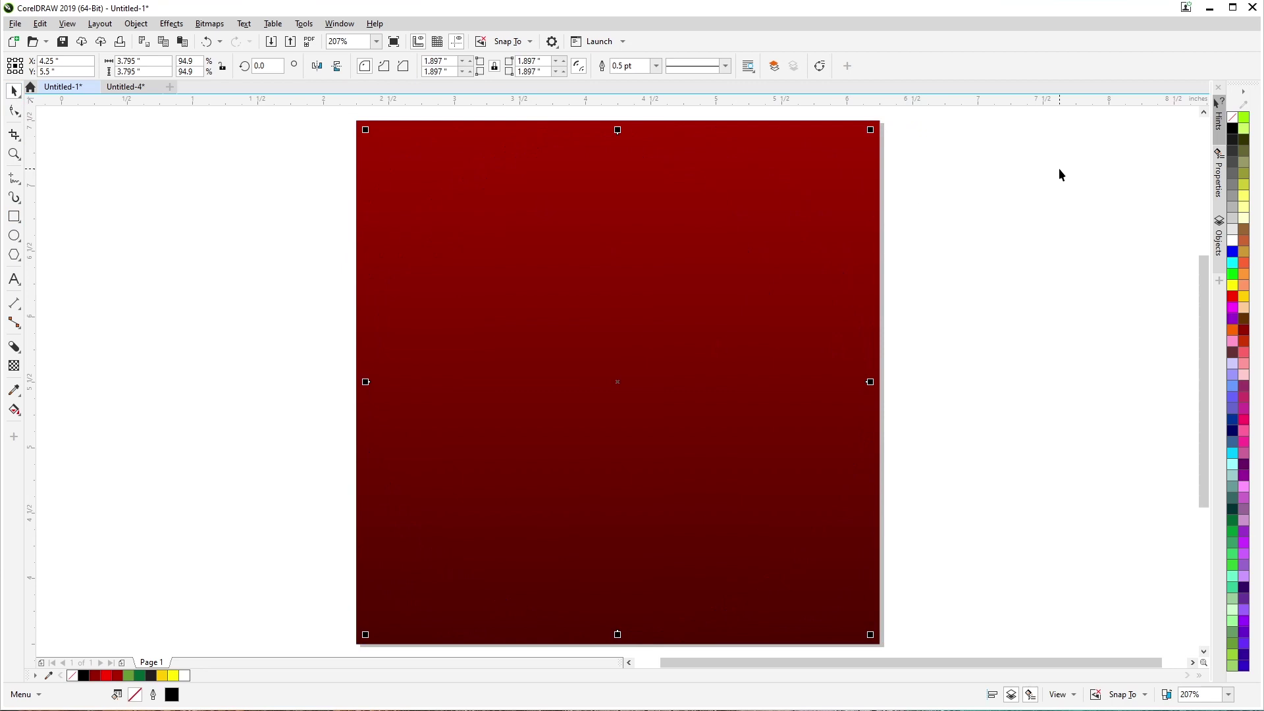
{"action": "key", "text": "shift+Page_Up"}
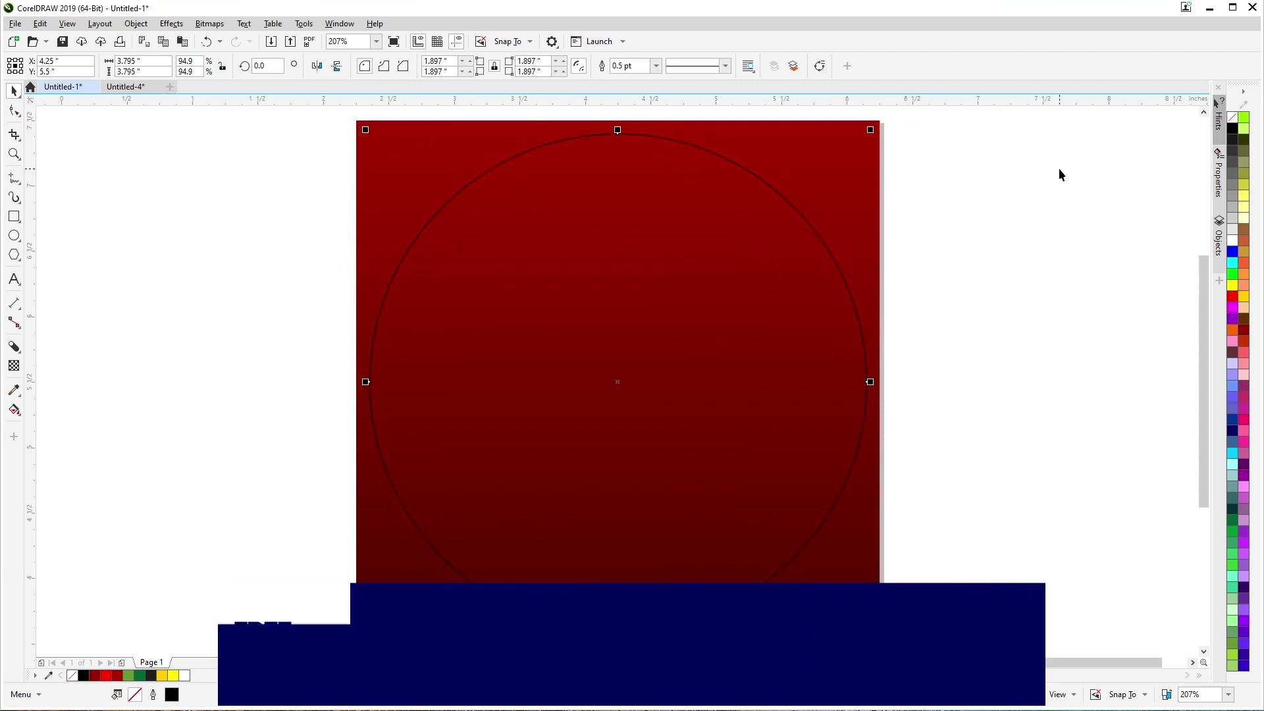
{"action": "left_click_drag", "start_coordinate": [871, 129], "coordinate": [862, 146]}
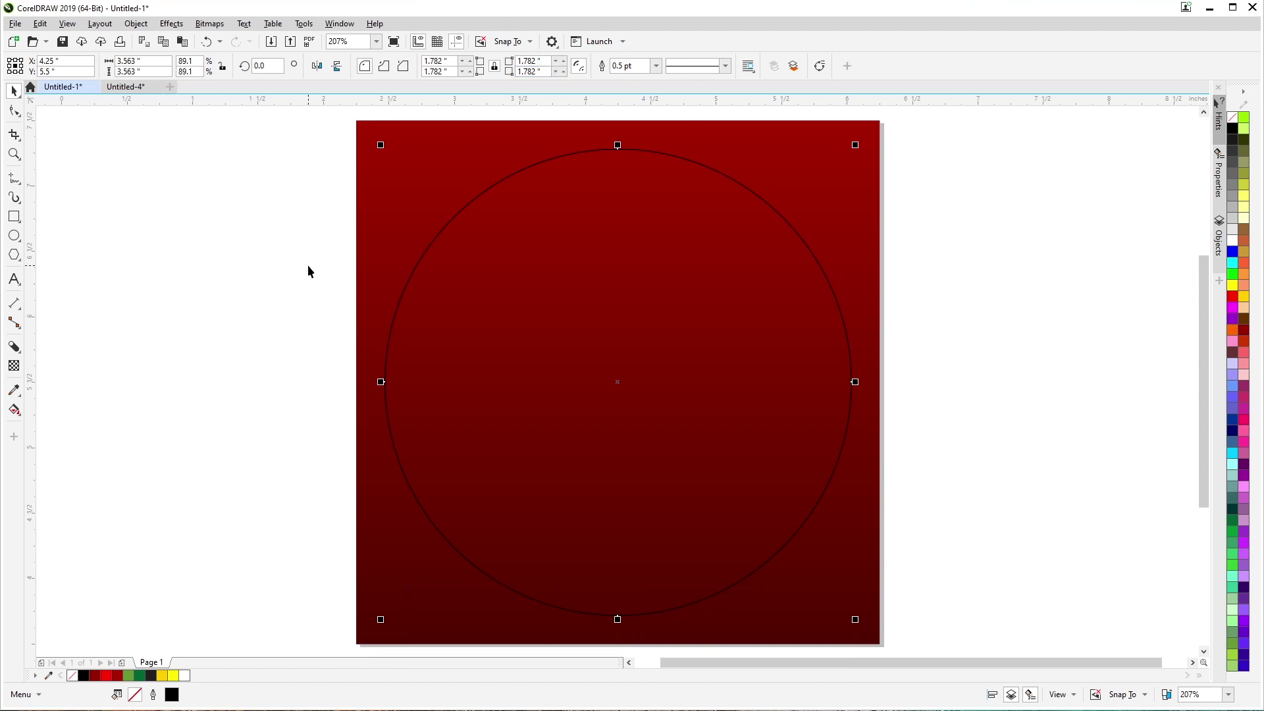
Step: Give the circle a 10 pt outline with Behind fill, Scale with object and Overprint outline enabled
{"action": "key", "text": "F12"}
{"action": "left_click", "coordinate": [549, 311]}
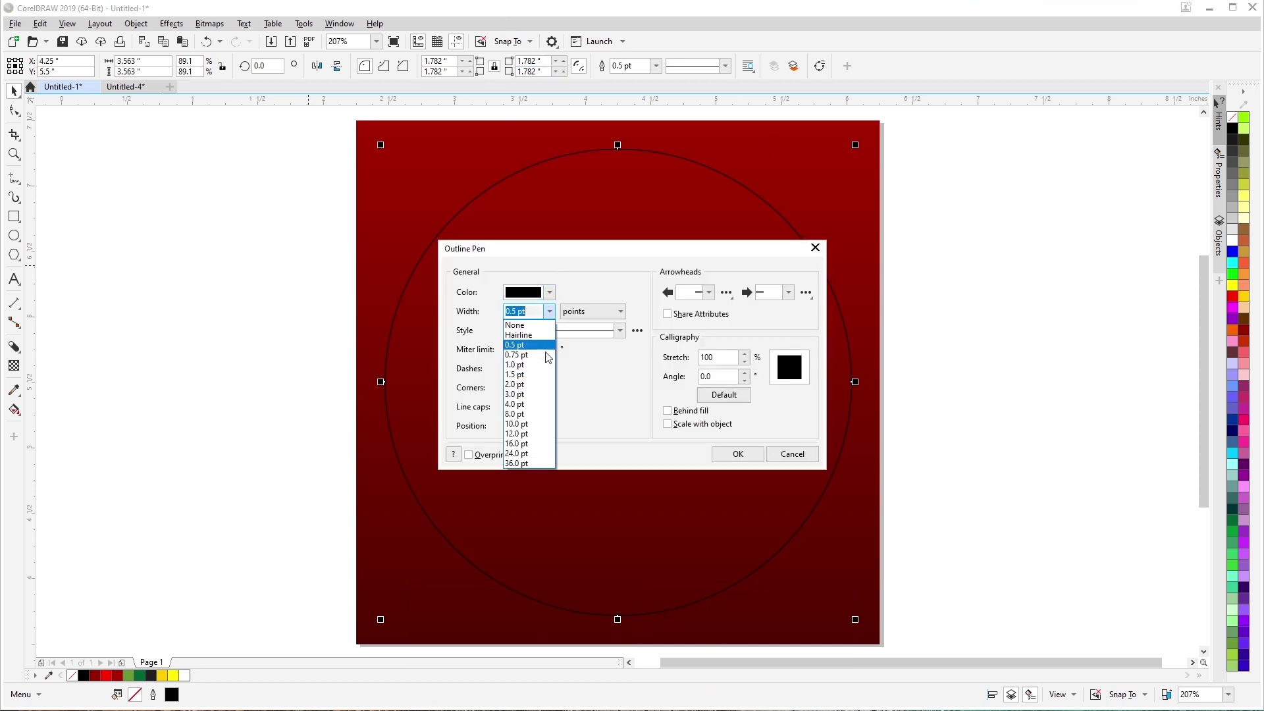
{"action": "left_click", "coordinate": [541, 414]}
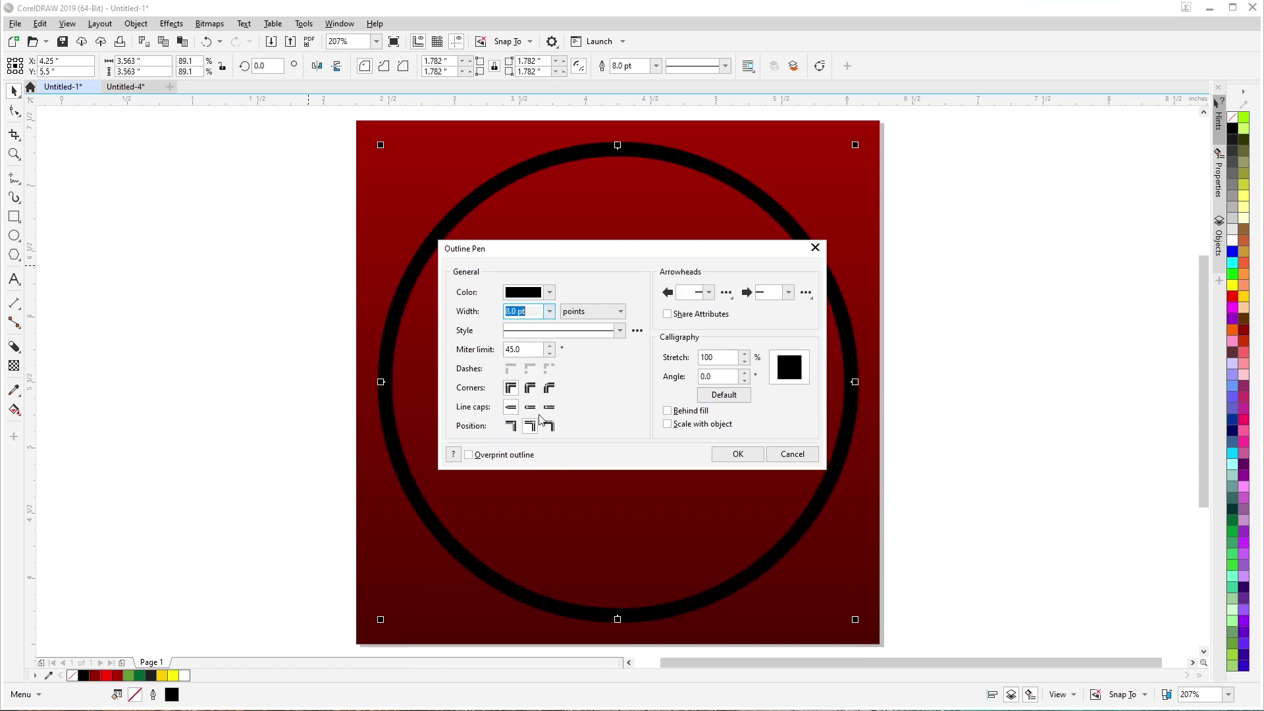
{"action": "left_click", "coordinate": [550, 312]}
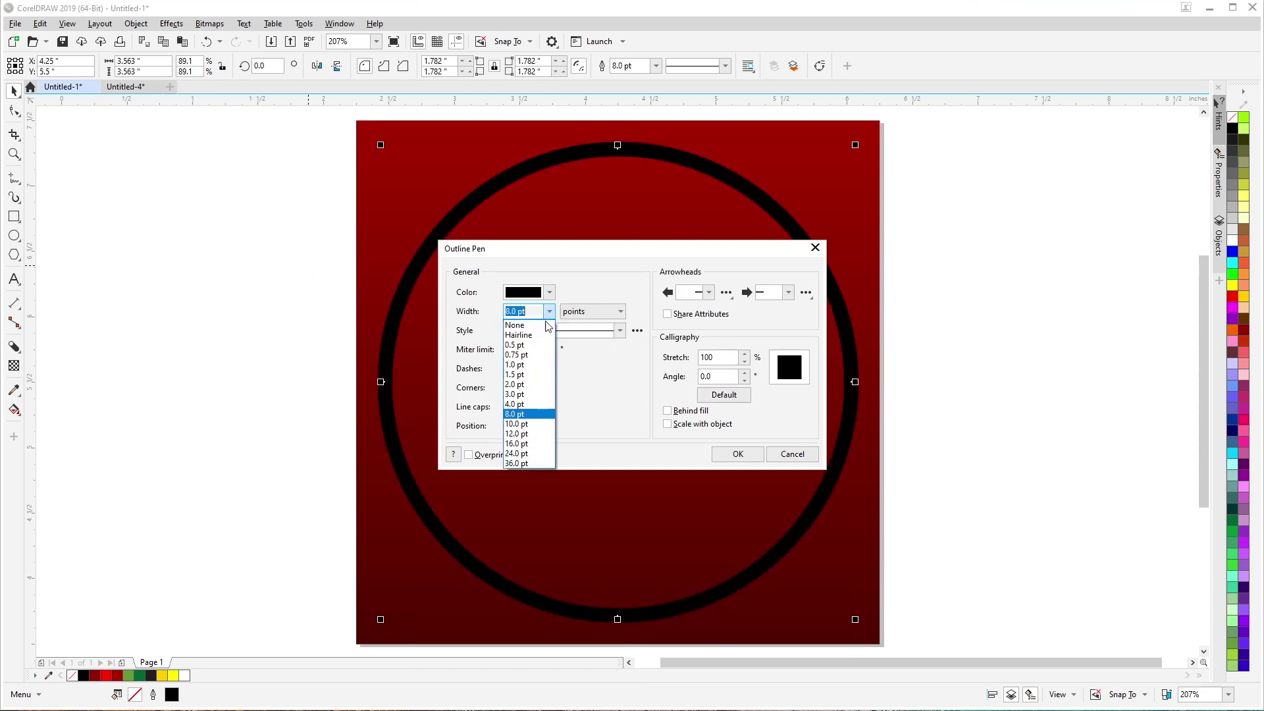
{"action": "left_click", "coordinate": [528, 428]}
{"action": "left_click", "coordinate": [667, 411]}
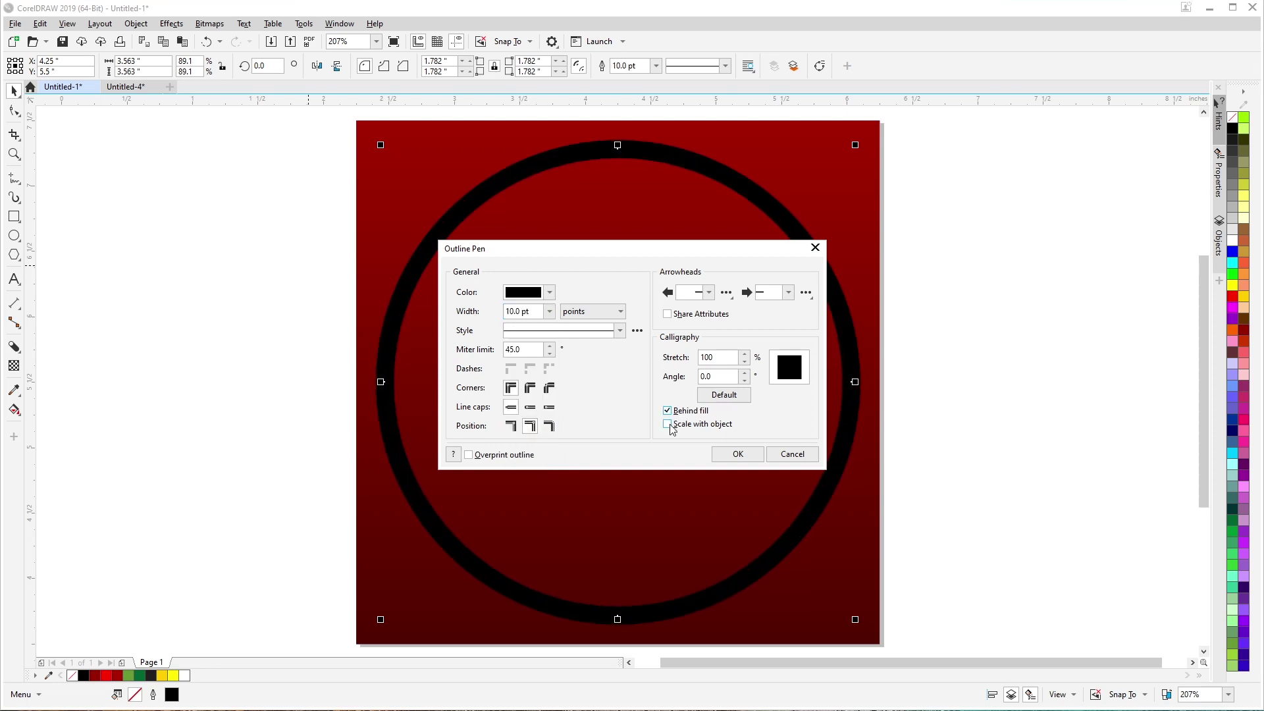
{"action": "left_click", "coordinate": [668, 424]}
{"action": "left_click", "coordinate": [504, 455]}
{"action": "left_click", "coordinate": [737, 455]}
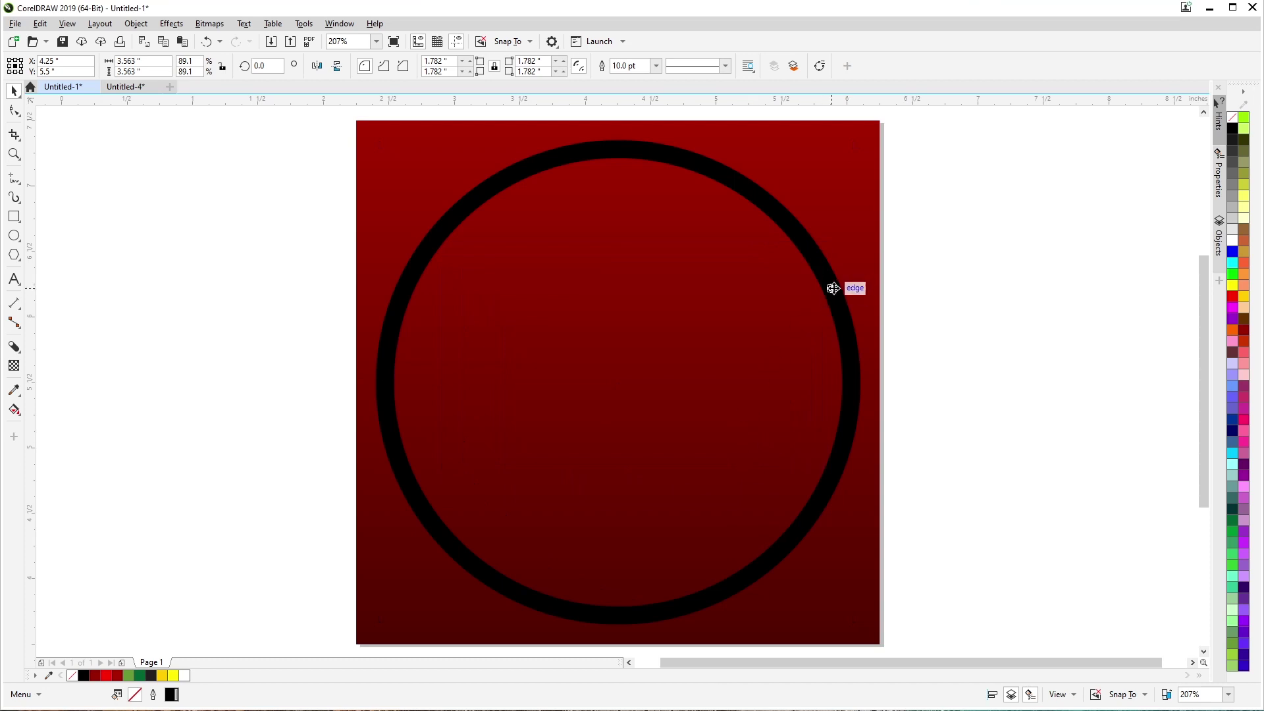
Step: Colour the circle's outline golden yellow
{"action": "left_click", "coordinate": [194, 384]}
{"action": "left_click", "coordinate": [387, 436]}
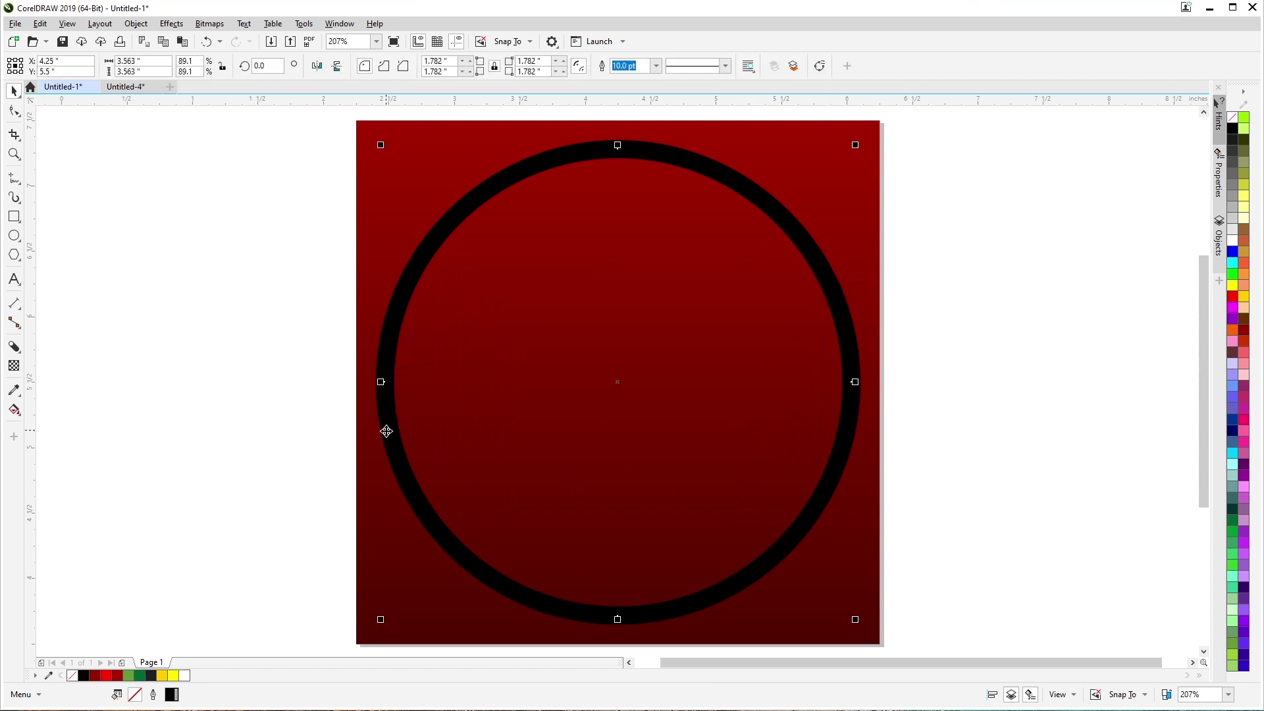
{"action": "right_click", "coordinate": [1245, 301]}
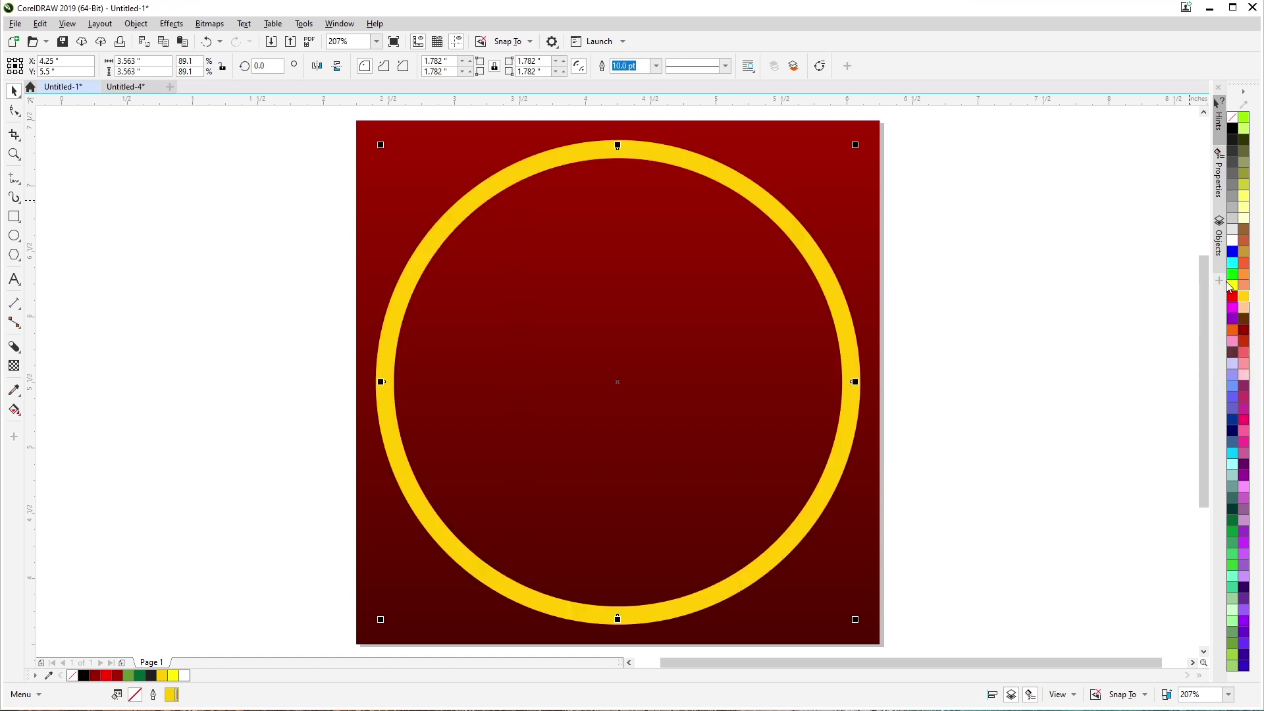
{"action": "right_click", "coordinate": [1233, 286]}
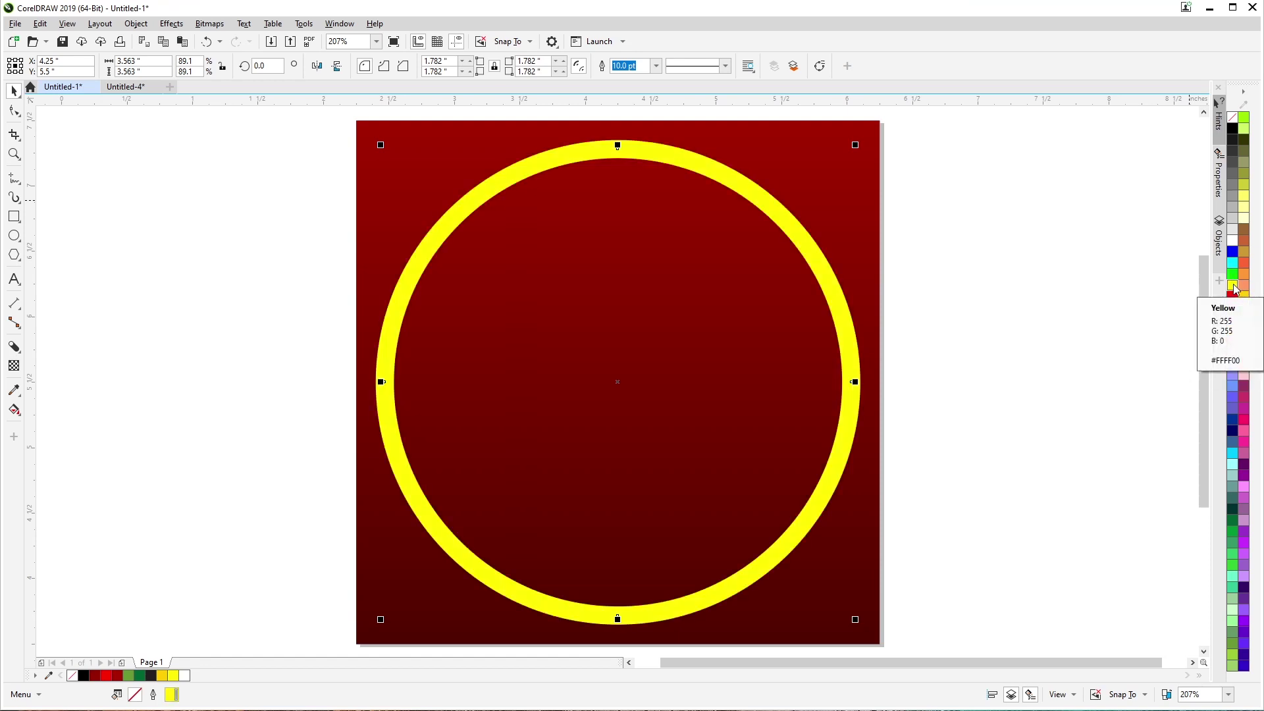
{"action": "right_click", "coordinate": [1244, 299]}
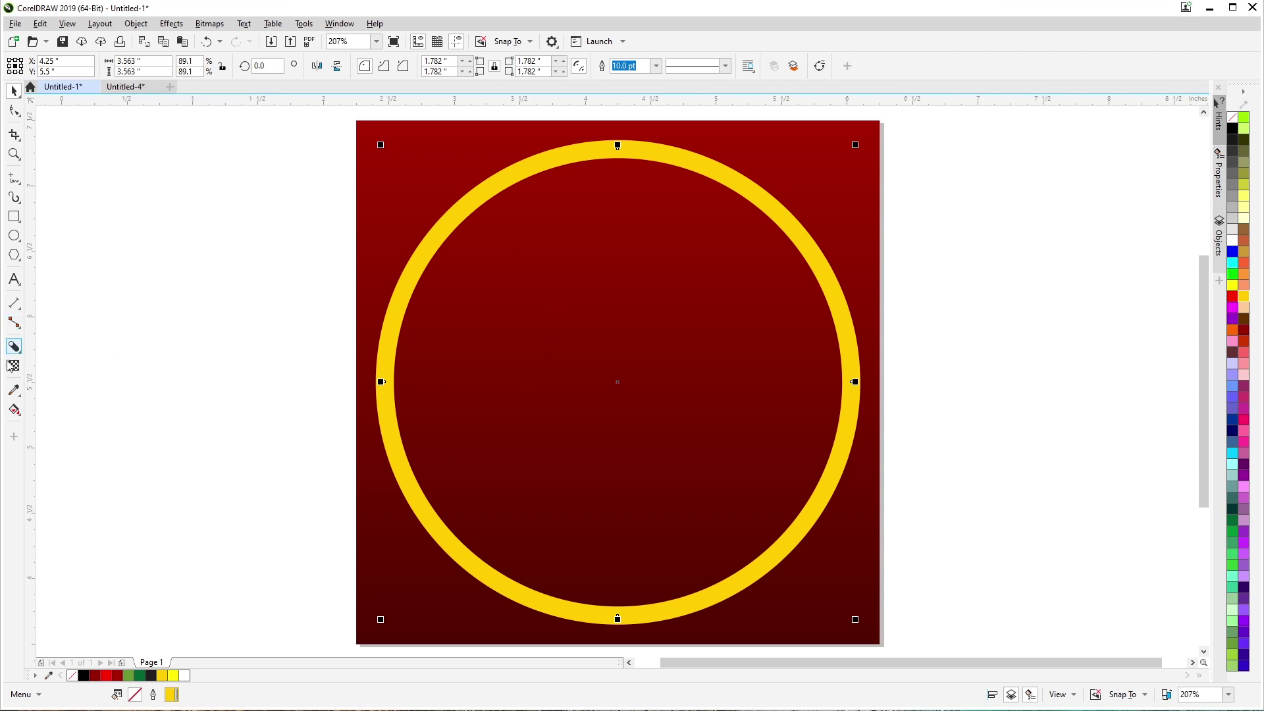
Step: Apply a linear transparency to the ring, fading vertically from its top edge to full transparency at the centre
{"action": "left_click", "coordinate": [14, 366]}
{"action": "left_click_drag", "start_coordinate": [625, 155], "coordinate": [617, 381]}
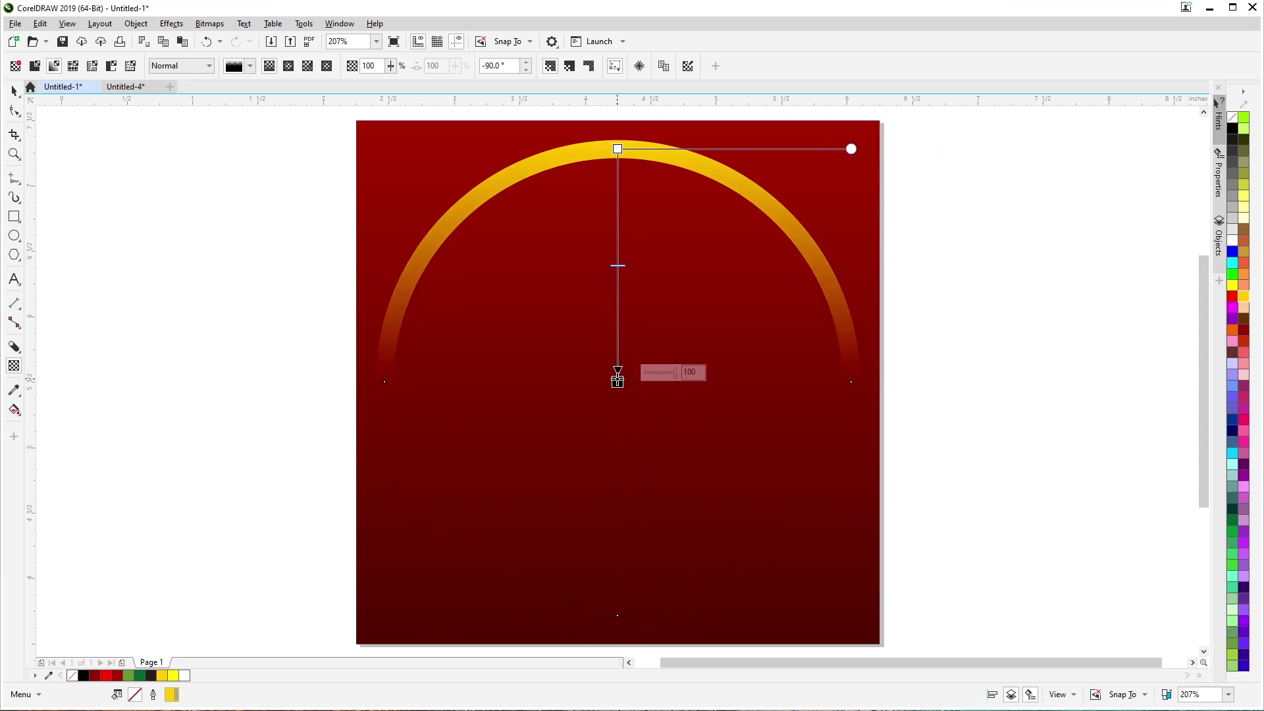
{"action": "left_click", "coordinate": [12, 97]}
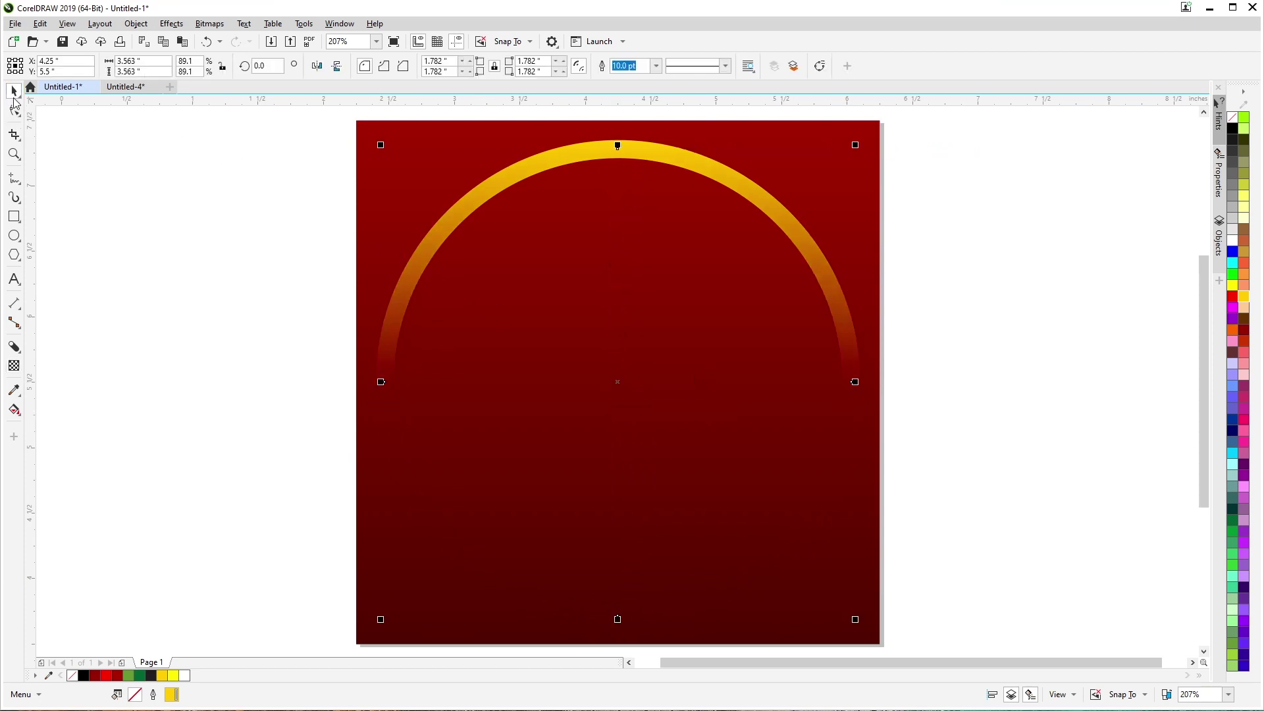
{"action": "left_click", "coordinate": [168, 292]}
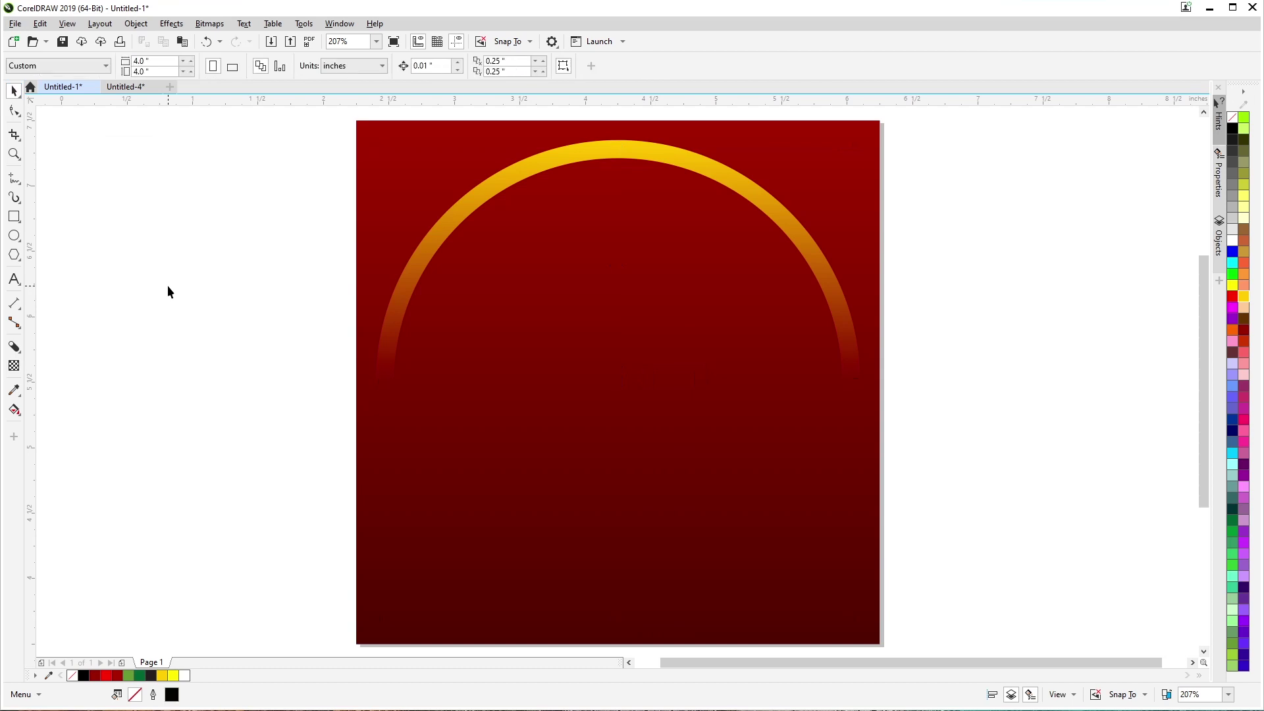
Step: Duplicate the ring about its centre, rotating the copy to about 226° and scaling it to about 3.65" across
{"action": "left_click", "coordinate": [655, 156]}
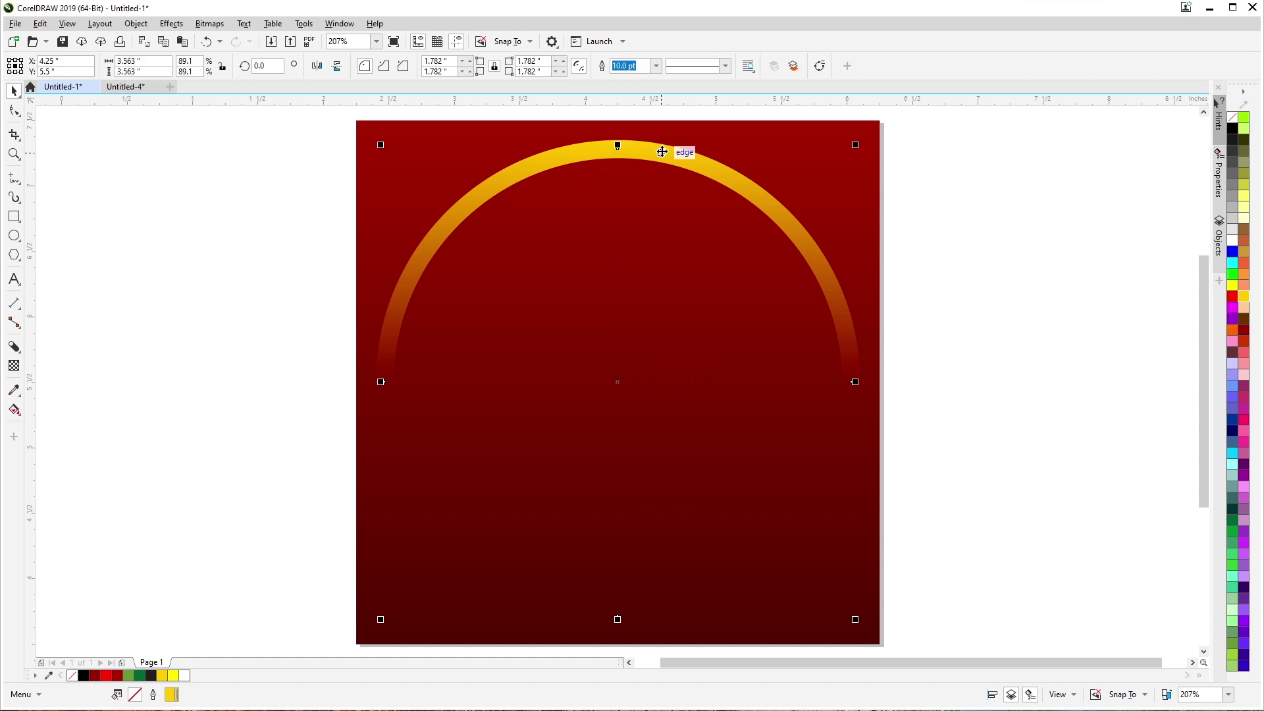
{"action": "left_click", "coordinate": [659, 159]}
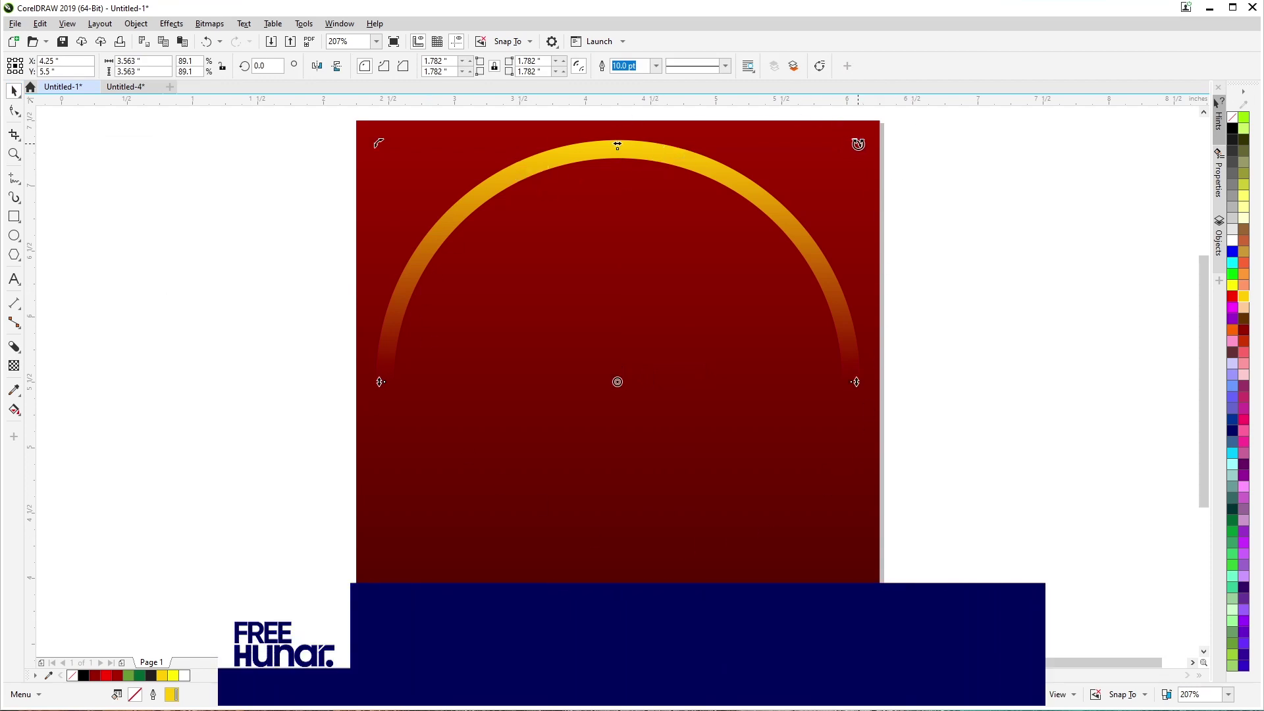
{"action": "left_click_drag", "start_coordinate": [858, 144], "coordinate": [962, 454]}
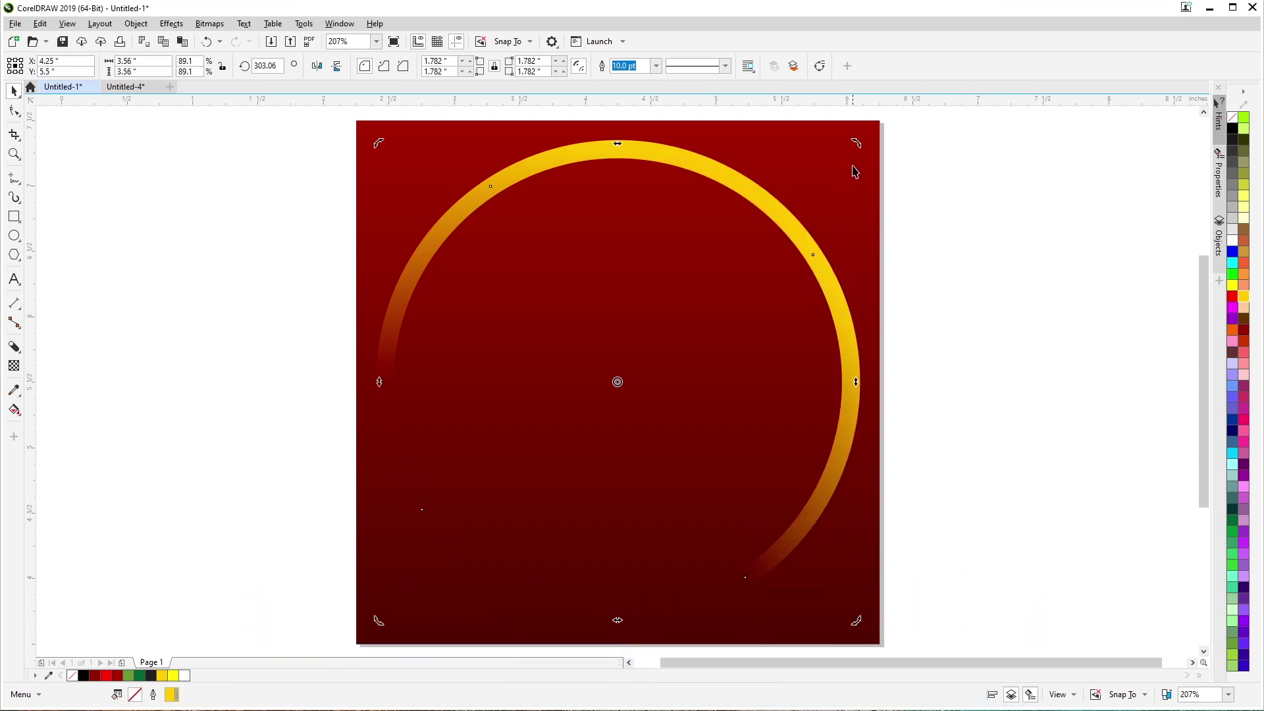
{"action": "left_click_drag", "start_coordinate": [856, 143], "coordinate": [910, 576]}
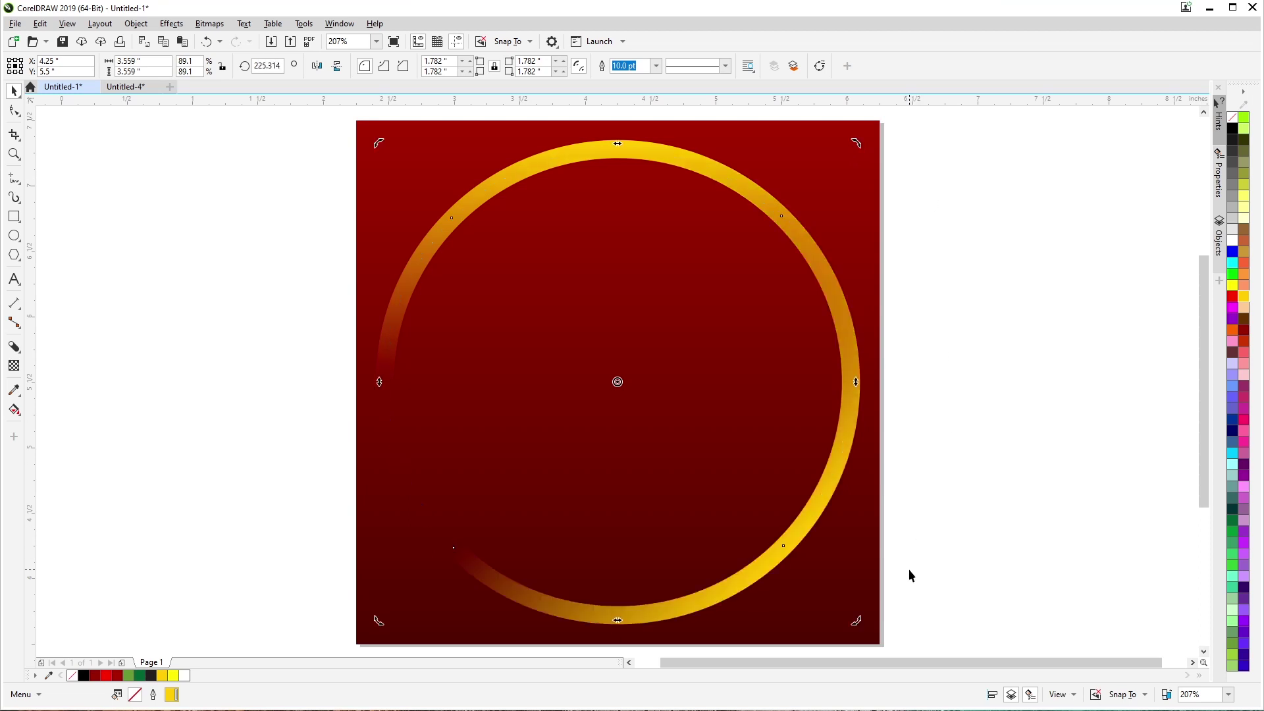
{"action": "left_click_drag", "start_coordinate": [377, 621], "coordinate": [370, 631]}
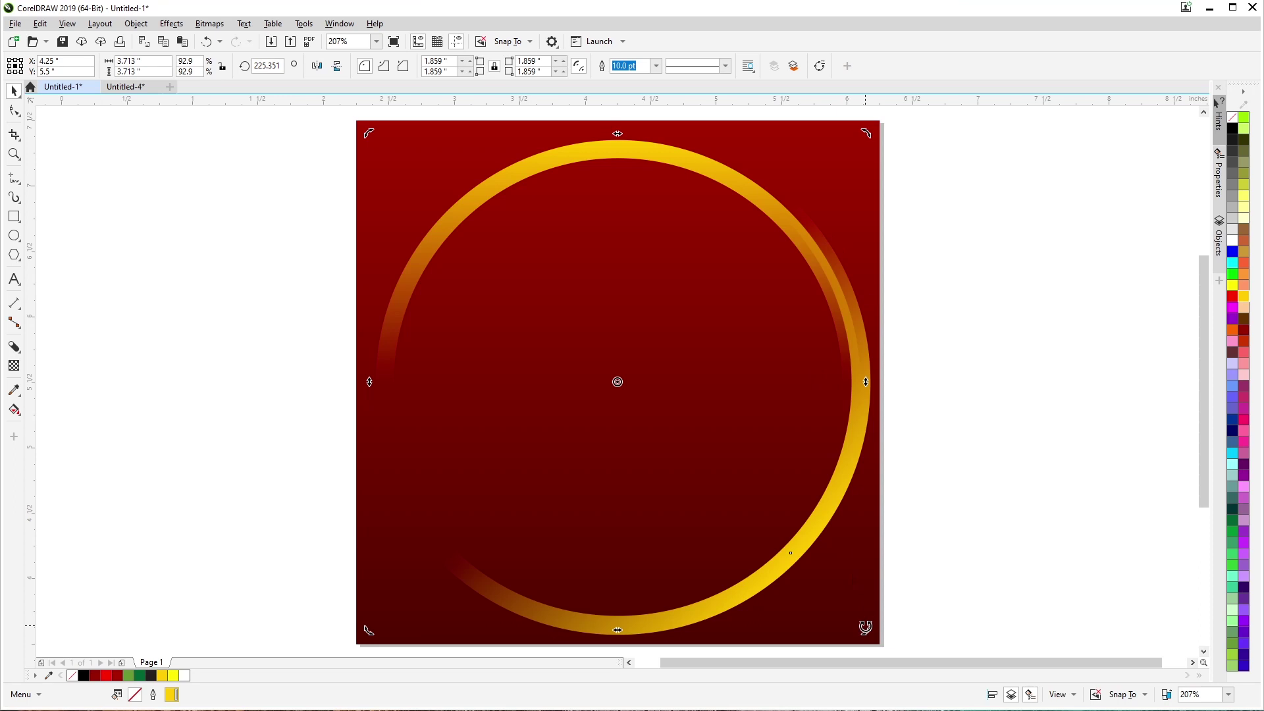
{"action": "left_click_drag", "start_coordinate": [865, 627], "coordinate": [864, 624]}
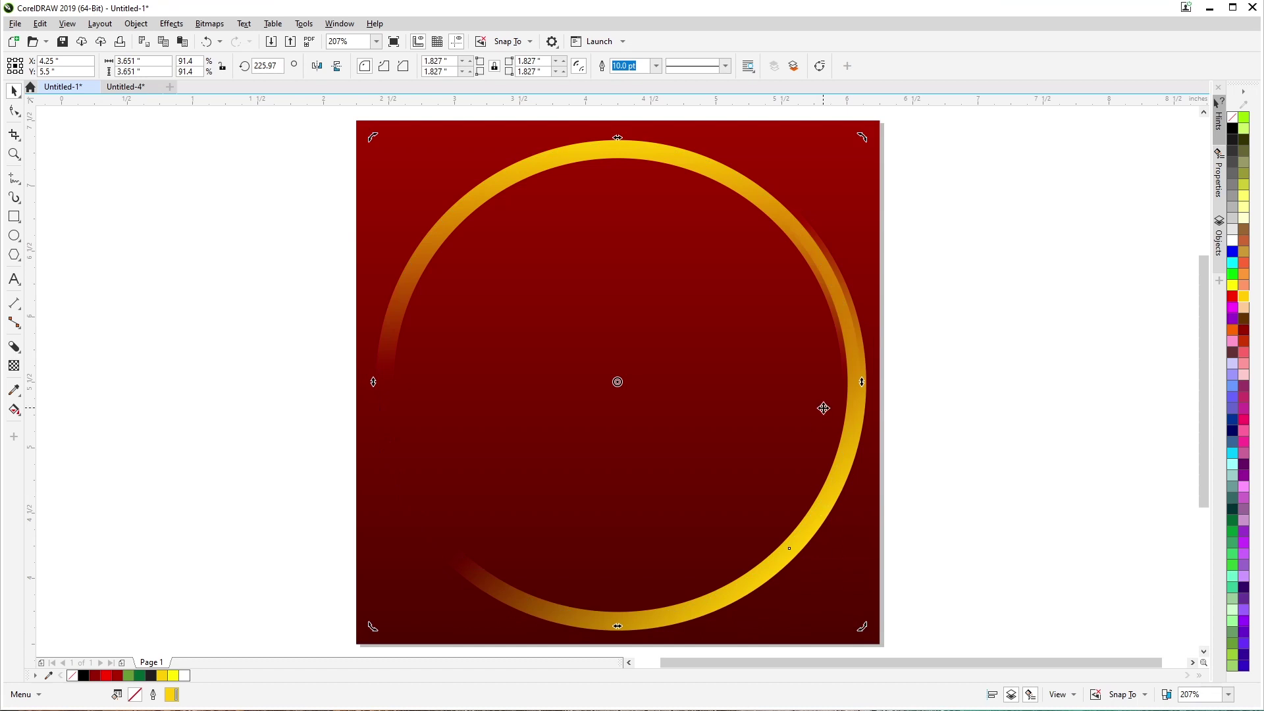
Step: Add another copy of the enlarged ring, rotated about the common centre to about 98°
{"action": "scroll", "coordinate": [840, 300], "scroll_direction": "up", "scroll_amount": 5}
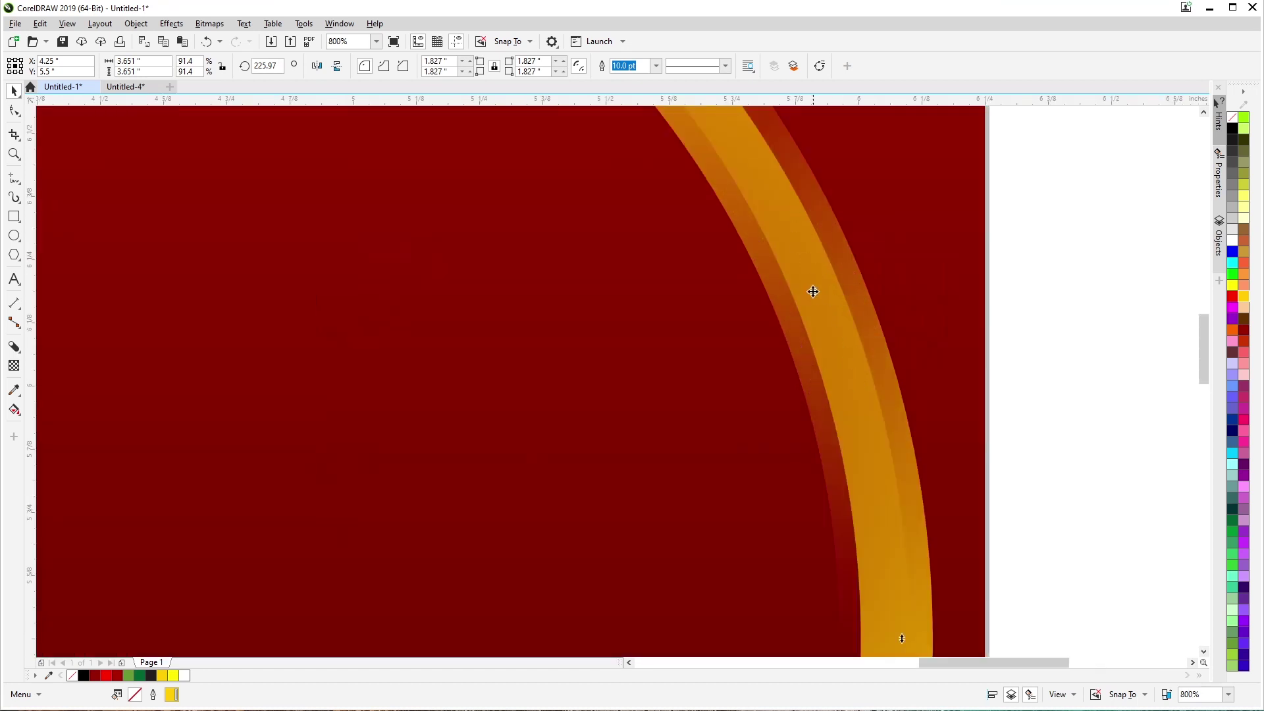
{"action": "scroll", "coordinate": [816, 283], "scroll_direction": "down", "scroll_amount": 5}
{"action": "left_click_drag", "start_coordinate": [838, 632], "coordinate": [214, 448]}
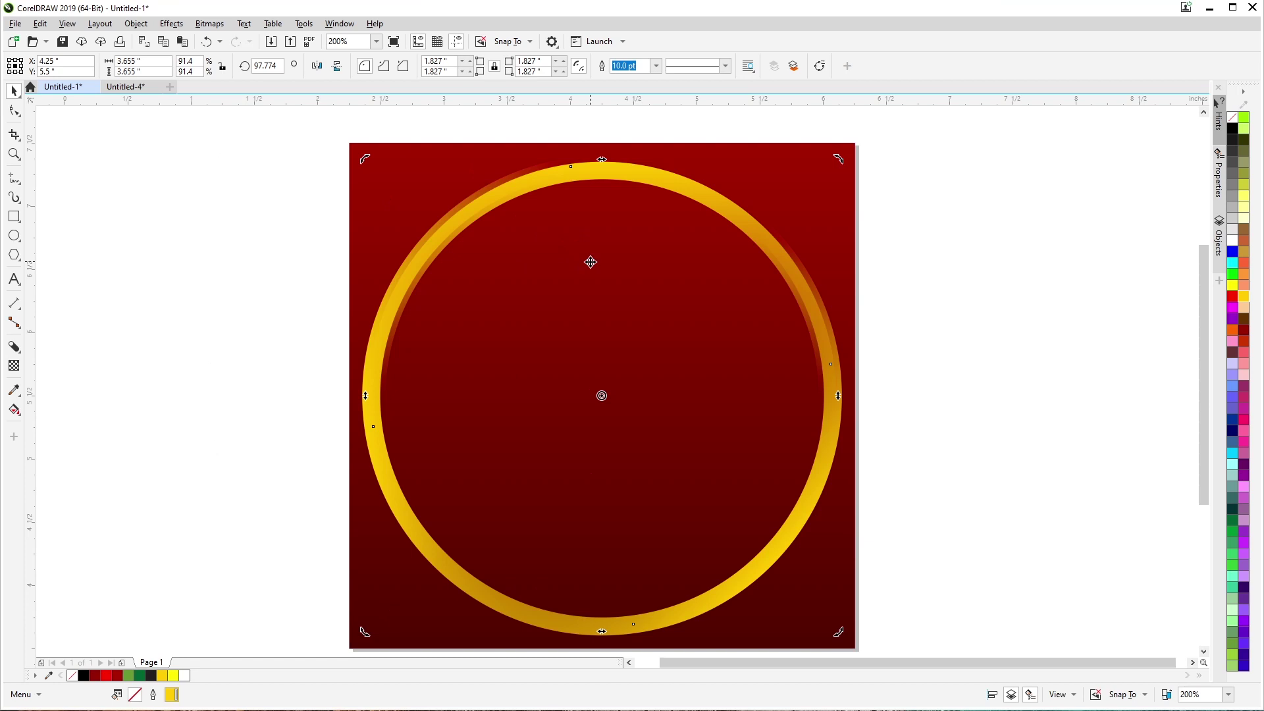
{"action": "left_click", "coordinate": [296, 251]}
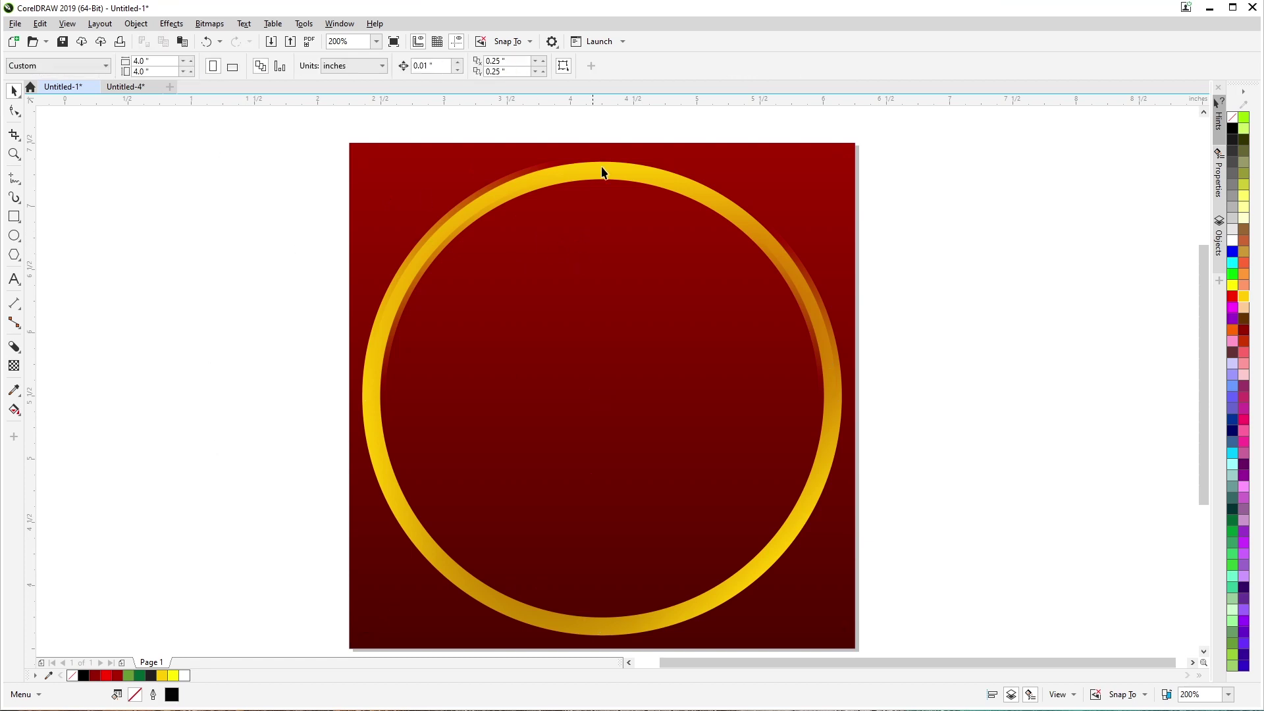
Step: Try rotating the newest ring copy about its centre to about 329°, and undo the rotation
{"action": "left_click", "coordinate": [610, 178]}
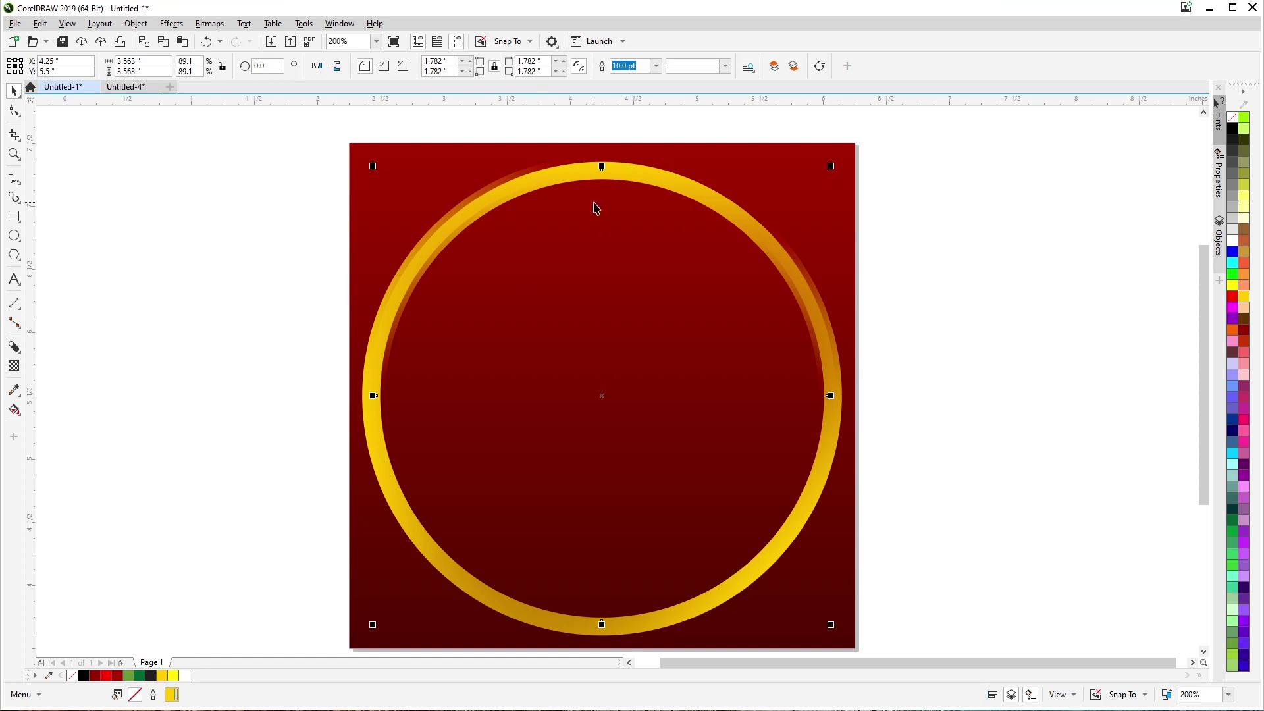
{"action": "left_click", "coordinate": [613, 343]}
{"action": "left_click", "coordinate": [604, 405]}
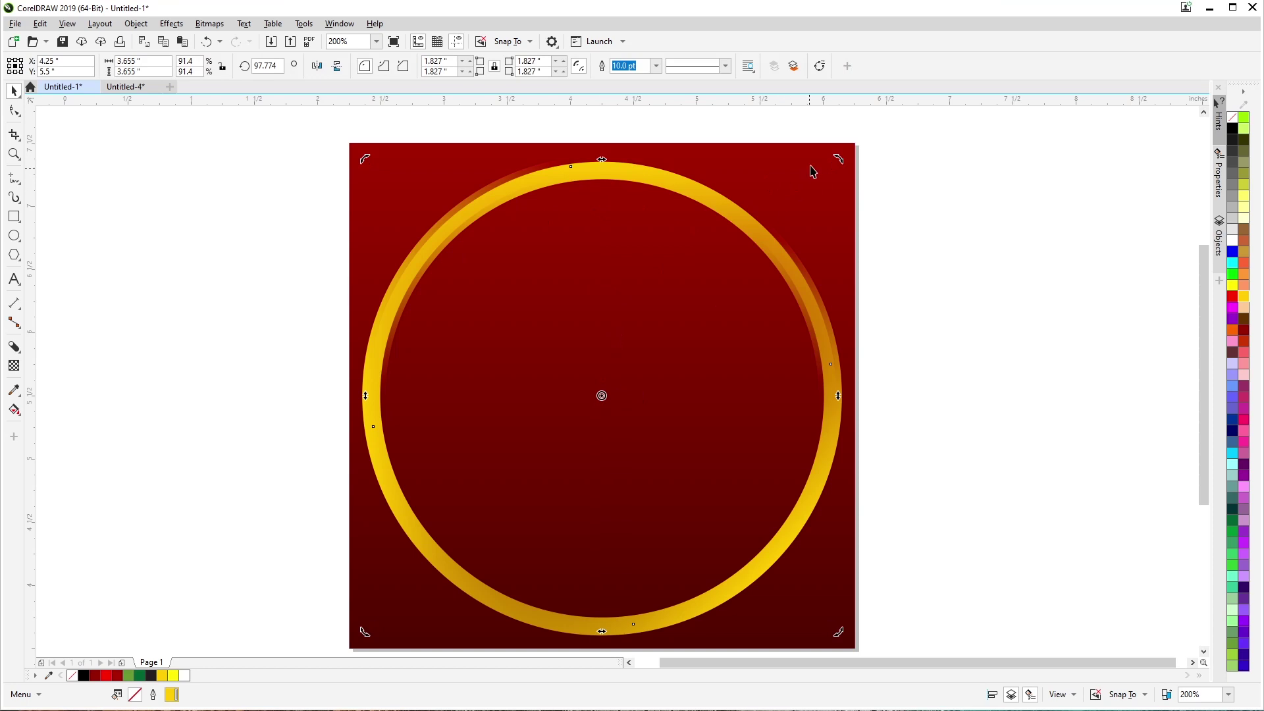
{"action": "left_click_drag", "start_coordinate": [836, 155], "coordinate": [644, 710]}
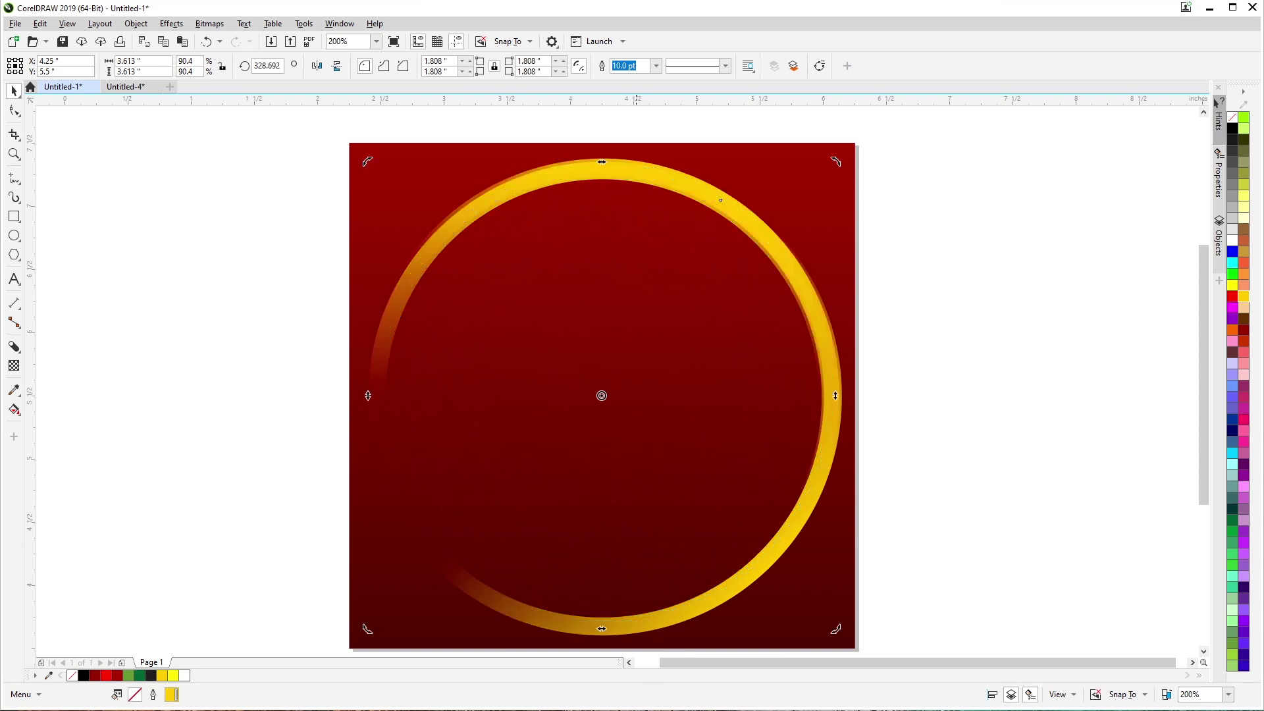
{"action": "key", "text": "ctrl+z"}
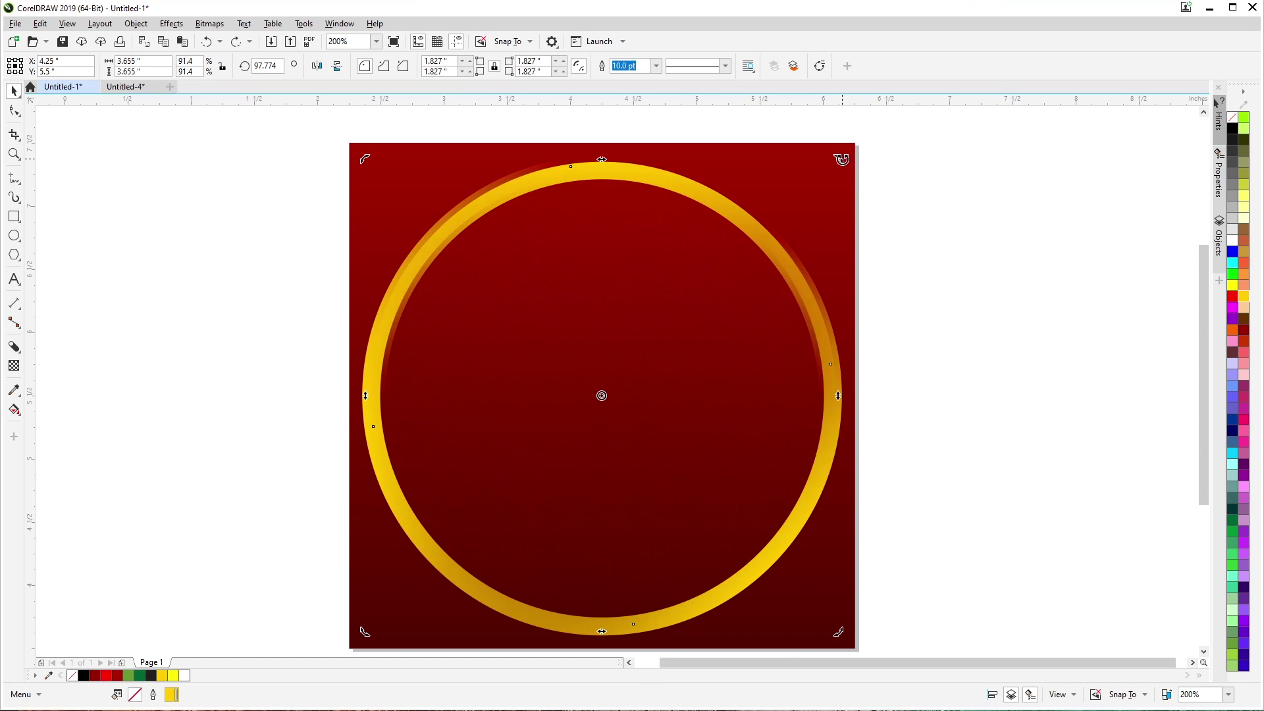
Step: Add a fourth ring copy about 3.62" across, rotated about the common centre to about 207°
{"action": "left_click_drag", "start_coordinate": [841, 159], "coordinate": [575, 158]}
{"action": "left_click_drag", "start_coordinate": [836, 160], "coordinate": [459, 125]}
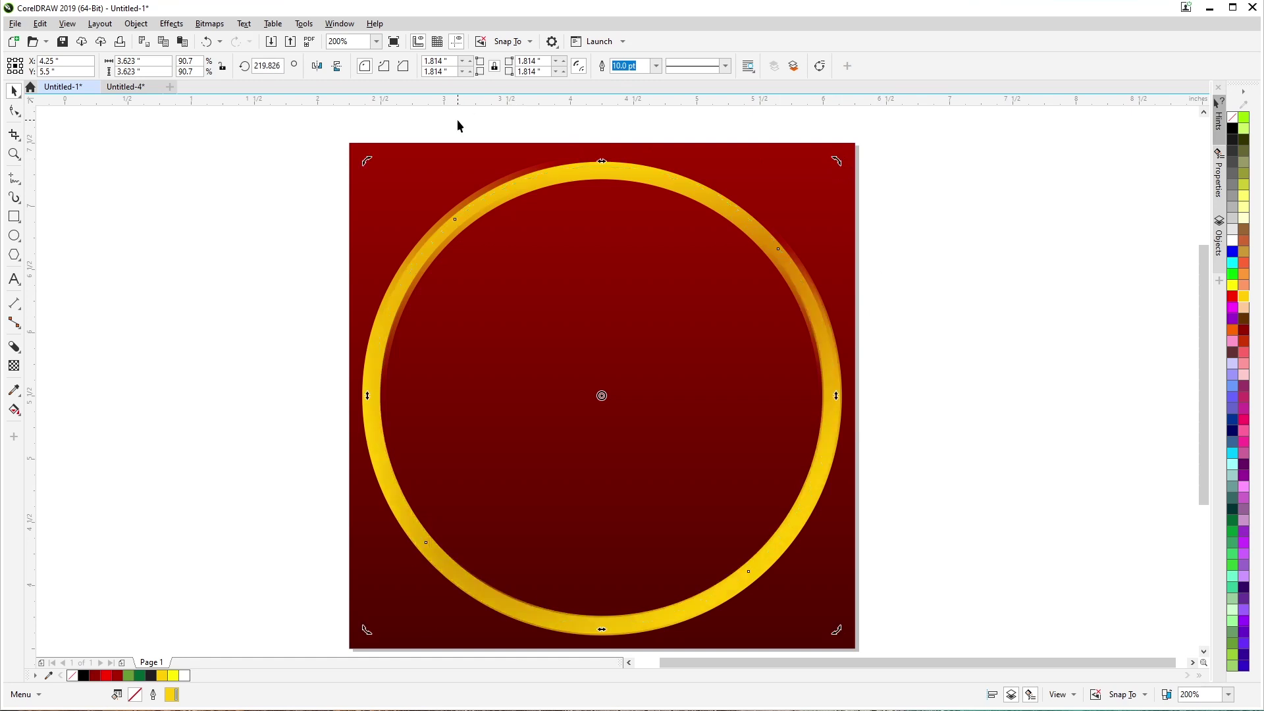
{"action": "left_click_drag", "start_coordinate": [836, 161], "coordinate": [844, 251]}
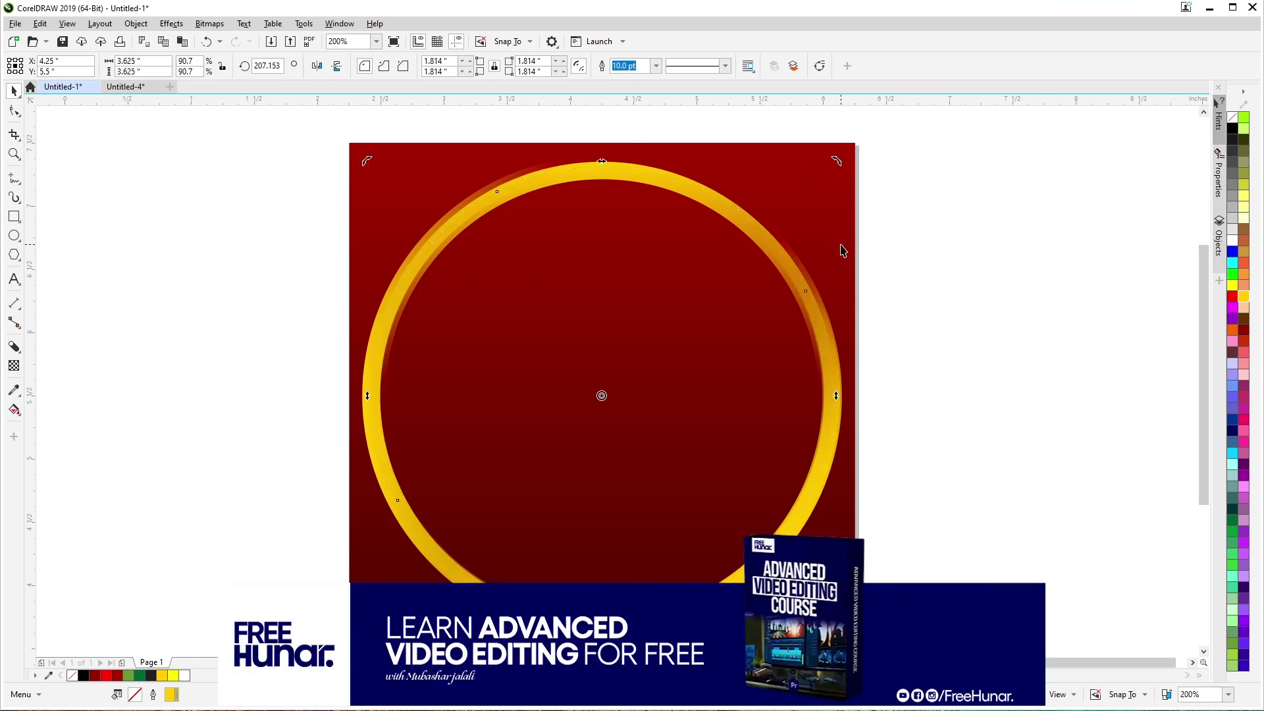
{"action": "left_click_drag", "start_coordinate": [504, 226], "coordinate": [504, 223]}
Step: Examine the overlapping ring edges and fades all around the circle
{"action": "scroll", "coordinate": [504, 222], "scroll_direction": "down", "scroll_amount": 3}
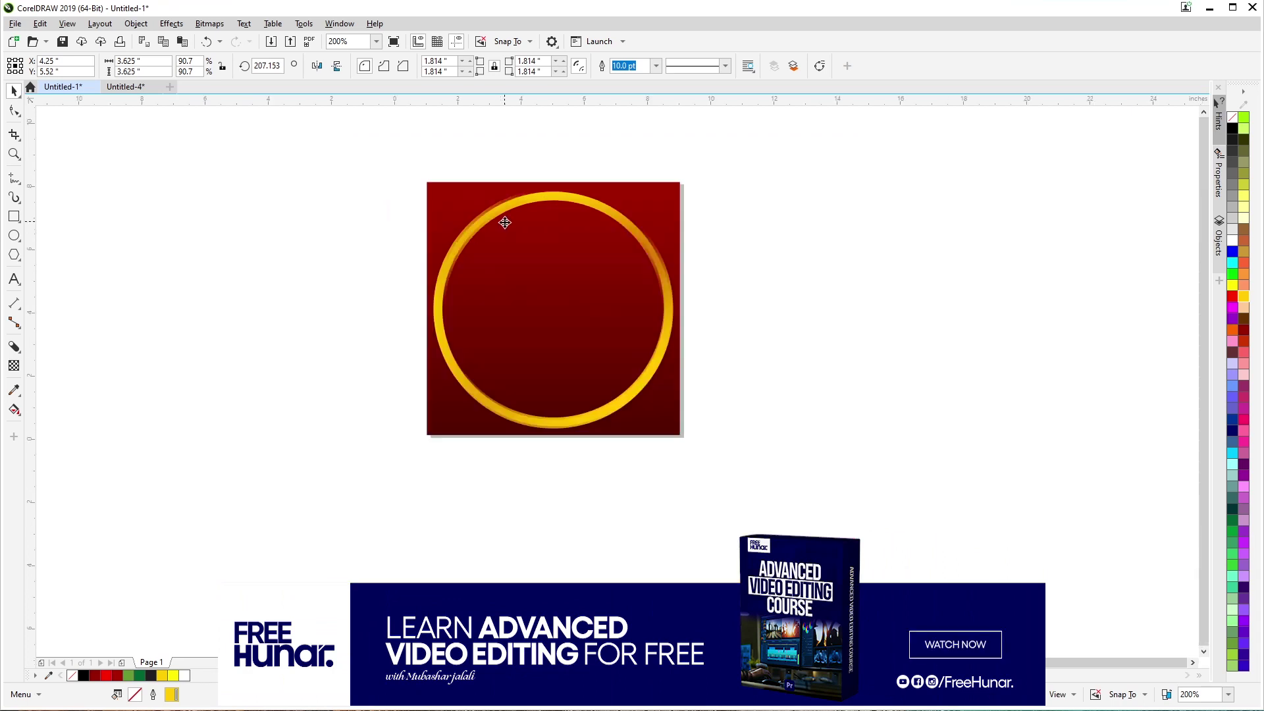
{"action": "scroll", "coordinate": [504, 401], "scroll_direction": "up", "scroll_amount": 7}
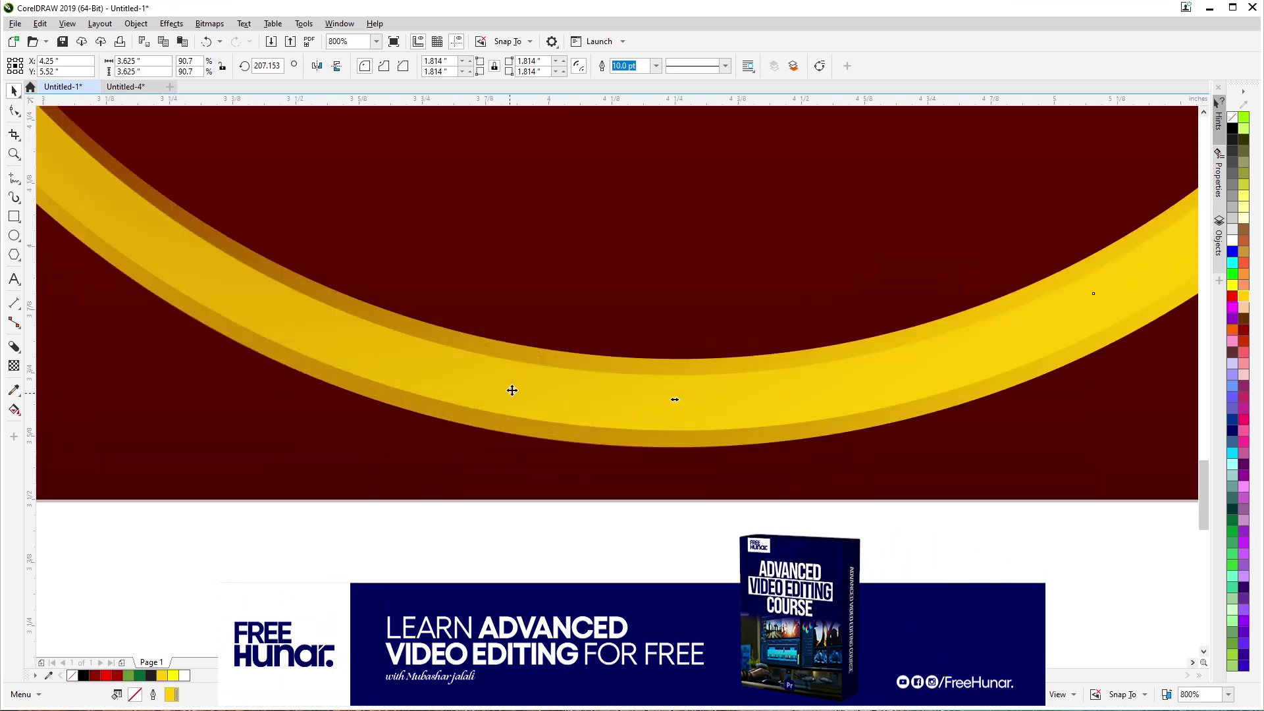
{"action": "scroll", "coordinate": [504, 401], "scroll_direction": "down", "scroll_amount": 4}
{"action": "scroll", "coordinate": [635, 314], "scroll_direction": "up", "scroll_amount": 4}
{"action": "scroll", "coordinate": [742, 288], "scroll_direction": "down", "scroll_amount": 4}
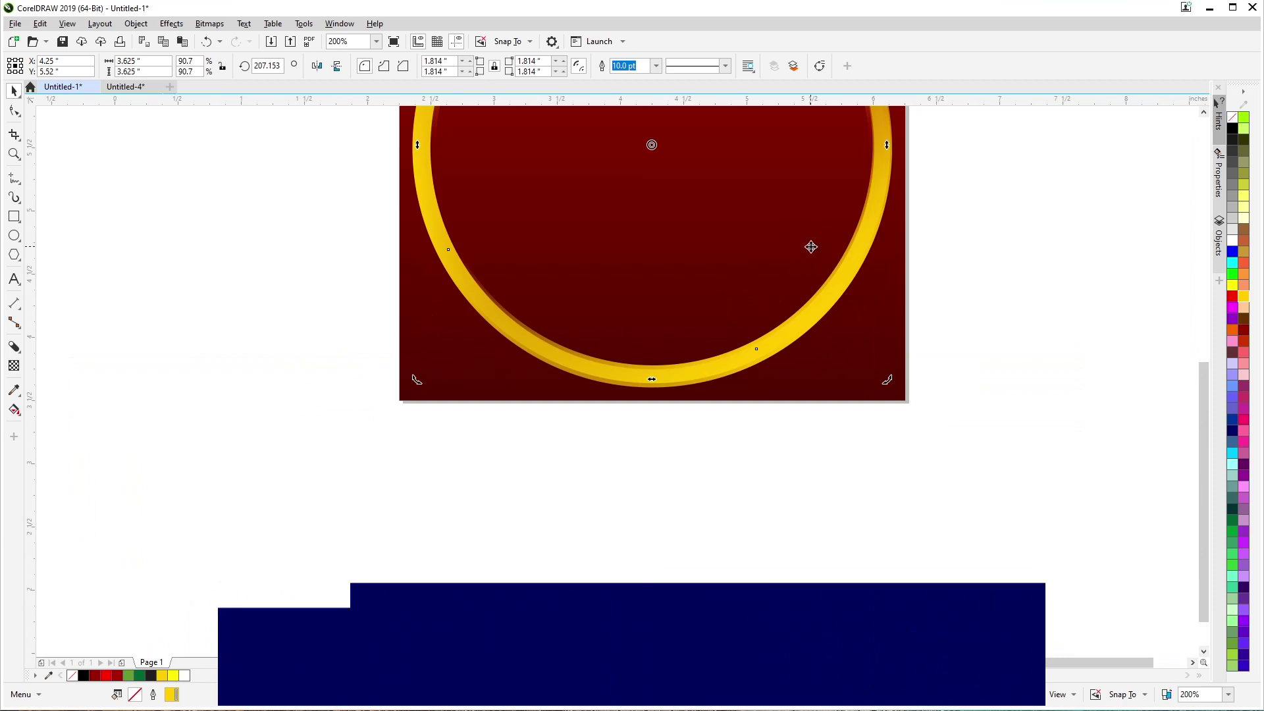
{"action": "scroll", "coordinate": [811, 247], "scroll_direction": "down", "scroll_amount": 3}
{"action": "scroll", "coordinate": [832, 203], "scroll_direction": "up", "scroll_amount": 3}
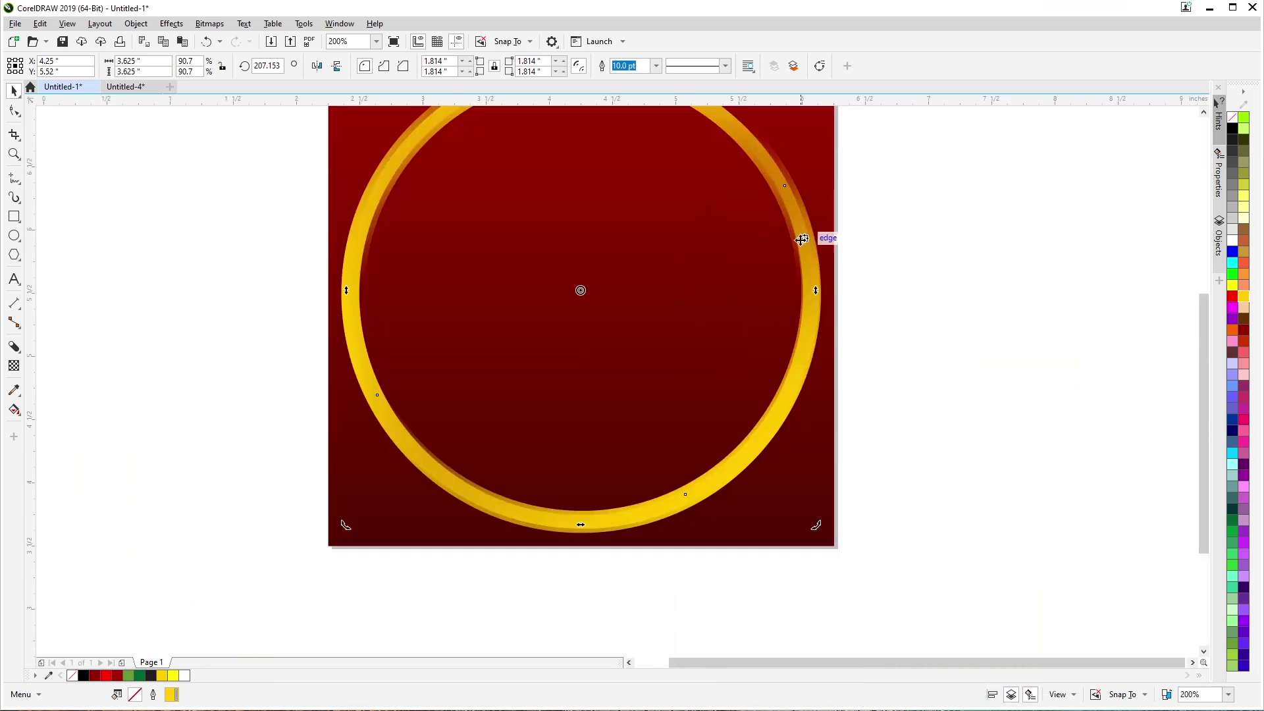
{"action": "scroll", "coordinate": [802, 239], "scroll_direction": "up", "scroll_amount": 2}
{"action": "scroll", "coordinate": [790, 203], "scroll_direction": "down", "scroll_amount": 2}
{"action": "scroll", "coordinate": [807, 237], "scroll_direction": "up", "scroll_amount": 2}
{"action": "scroll", "coordinate": [814, 234], "scroll_direction": "down", "scroll_amount": 2}
Step: Rotate the fourth ring copy about its centre to about 228°
{"action": "left_click", "coordinate": [1002, 358]}
{"action": "left_click", "coordinate": [743, 466]}
{"action": "left_click", "coordinate": [744, 465]}
{"action": "left_click_drag", "start_coordinate": [827, 516], "coordinate": [880, 410]}
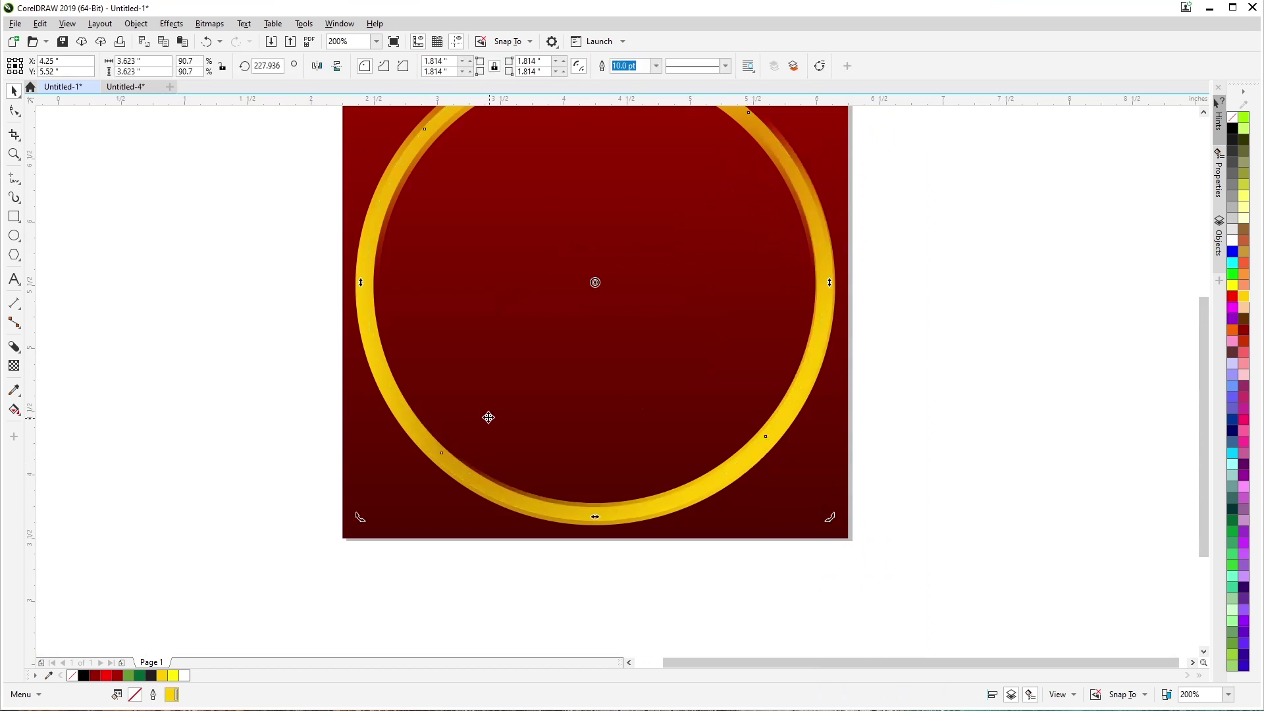
{"action": "scroll", "coordinate": [474, 389], "scroll_direction": "down", "scroll_amount": 2}
{"action": "scroll", "coordinate": [502, 263], "scroll_direction": "up", "scroll_amount": 2}
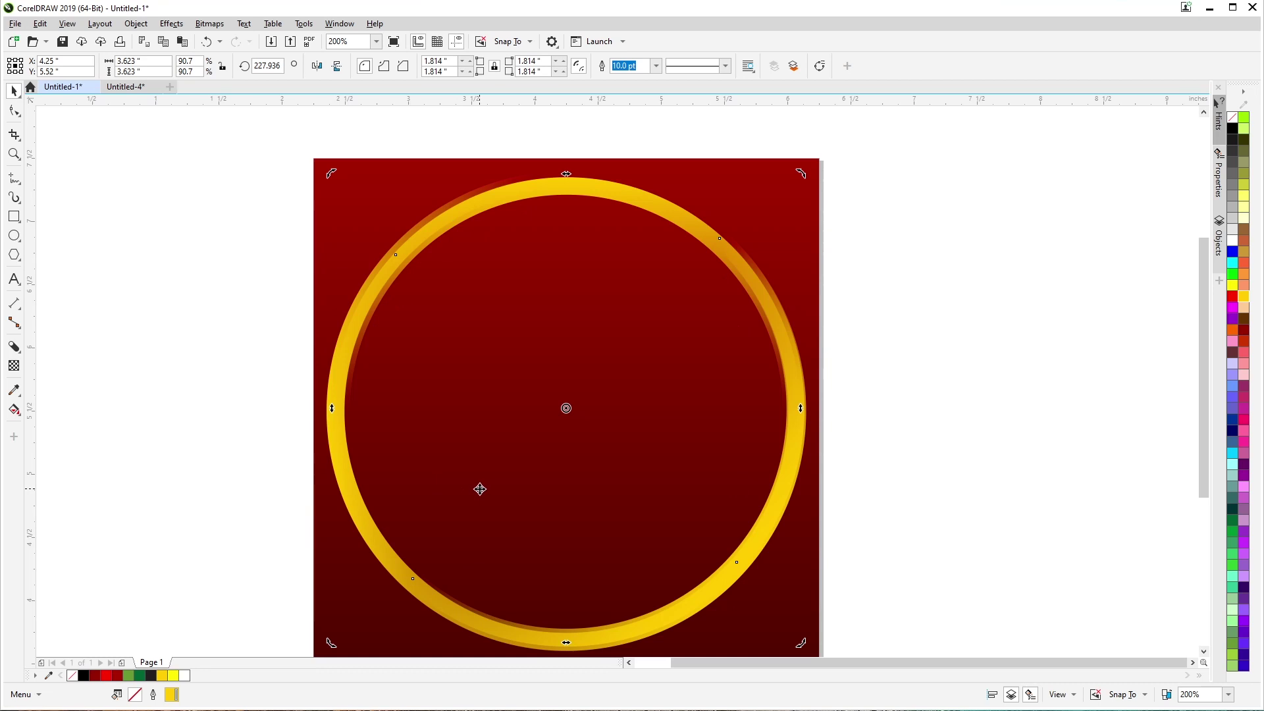
Step: Select all the overlapping golden rings without the background and group them
{"action": "left_click", "coordinate": [211, 140]}
{"action": "left_click_drag", "start_coordinate": [227, 137], "coordinate": [813, 637]}
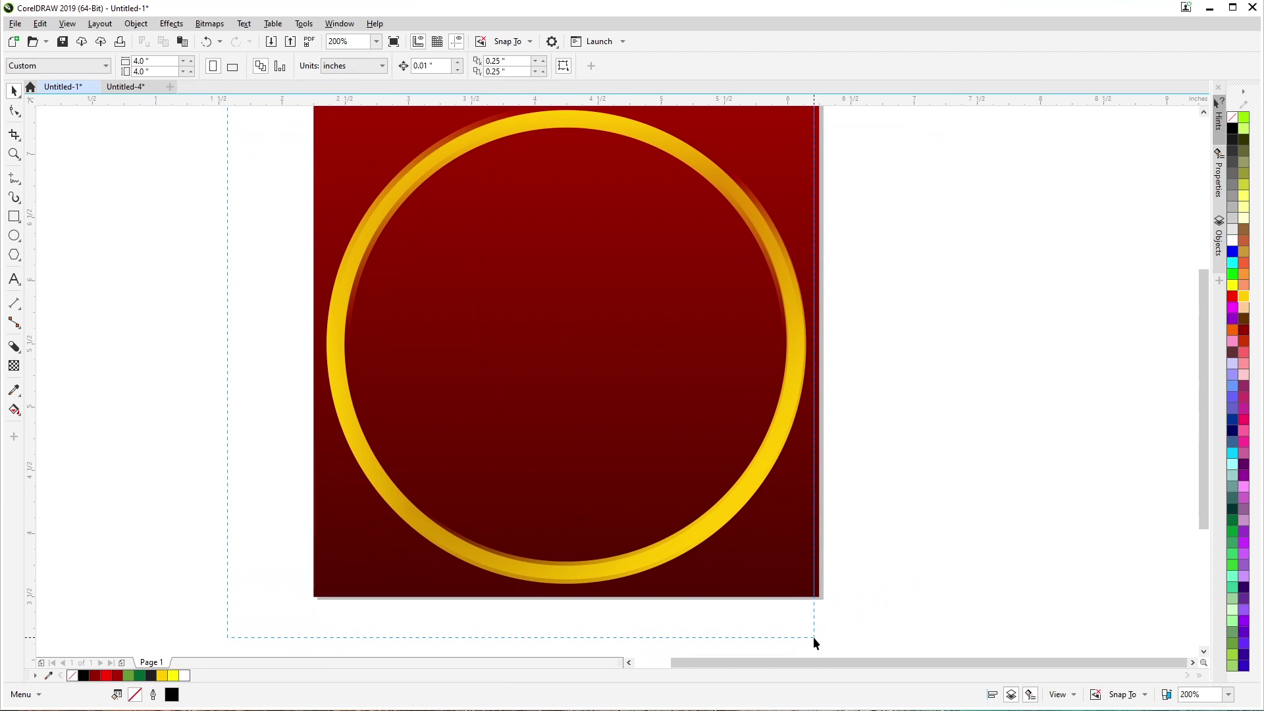
{"action": "left_click_drag", "start_coordinate": [813, 637], "coordinate": [863, 591]}
{"action": "scroll", "coordinate": [379, 383], "scroll_direction": "down", "scroll_amount": 2}
{"action": "left_click", "coordinate": [170, 277]}
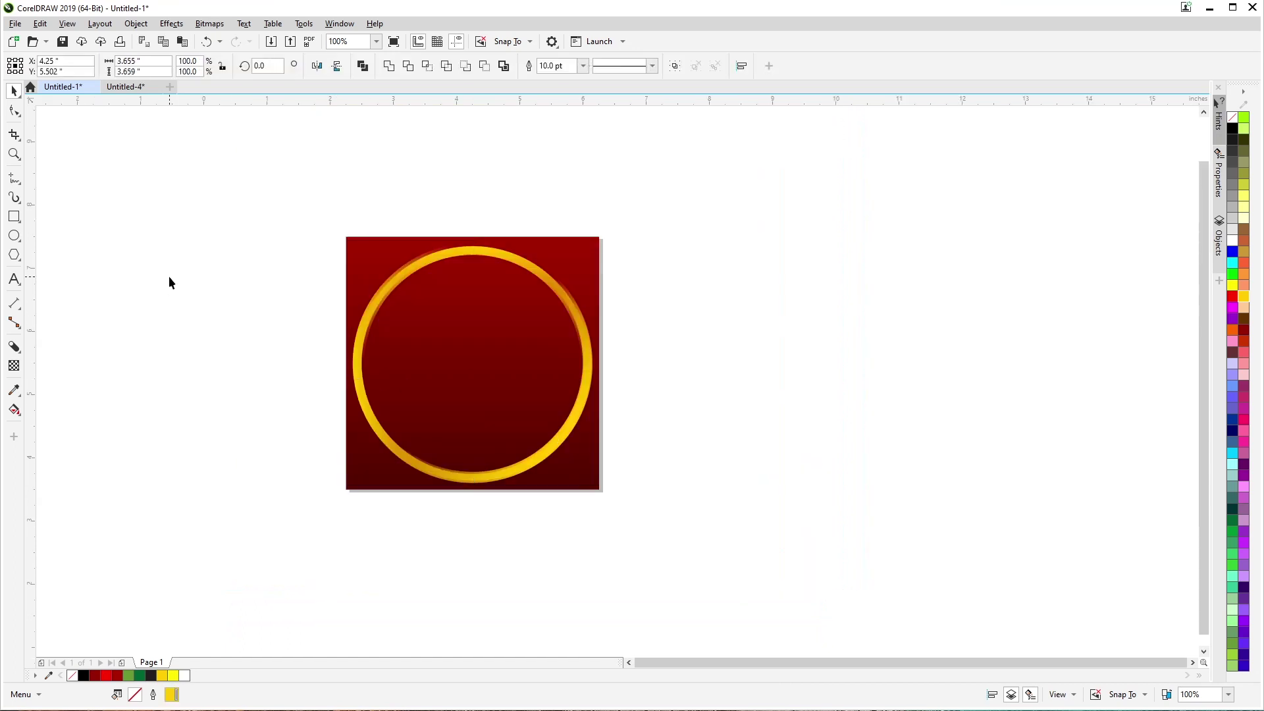
{"action": "left_click_drag", "start_coordinate": [258, 185], "coordinate": [641, 488]}
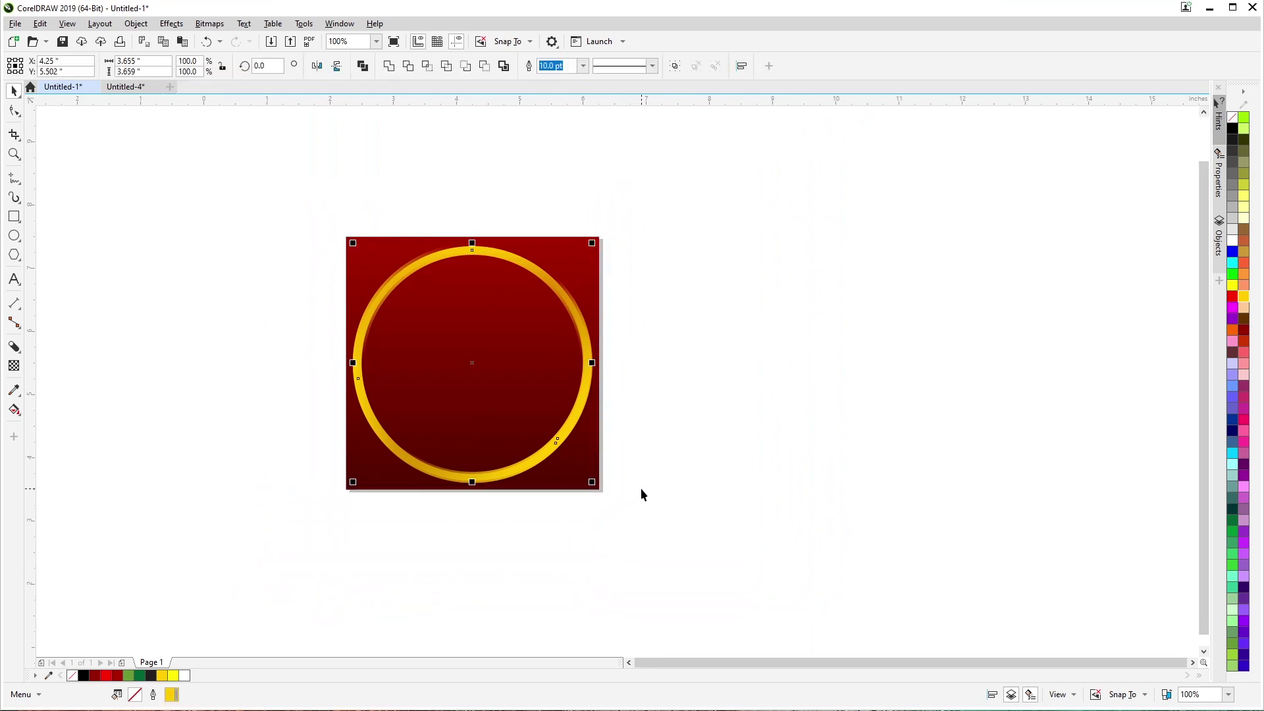
{"action": "left_click", "coordinate": [675, 65]}
Step: Move the ring group off the page, beside the red background square
{"action": "left_click_drag", "start_coordinate": [446, 252], "coordinate": [829, 256]}
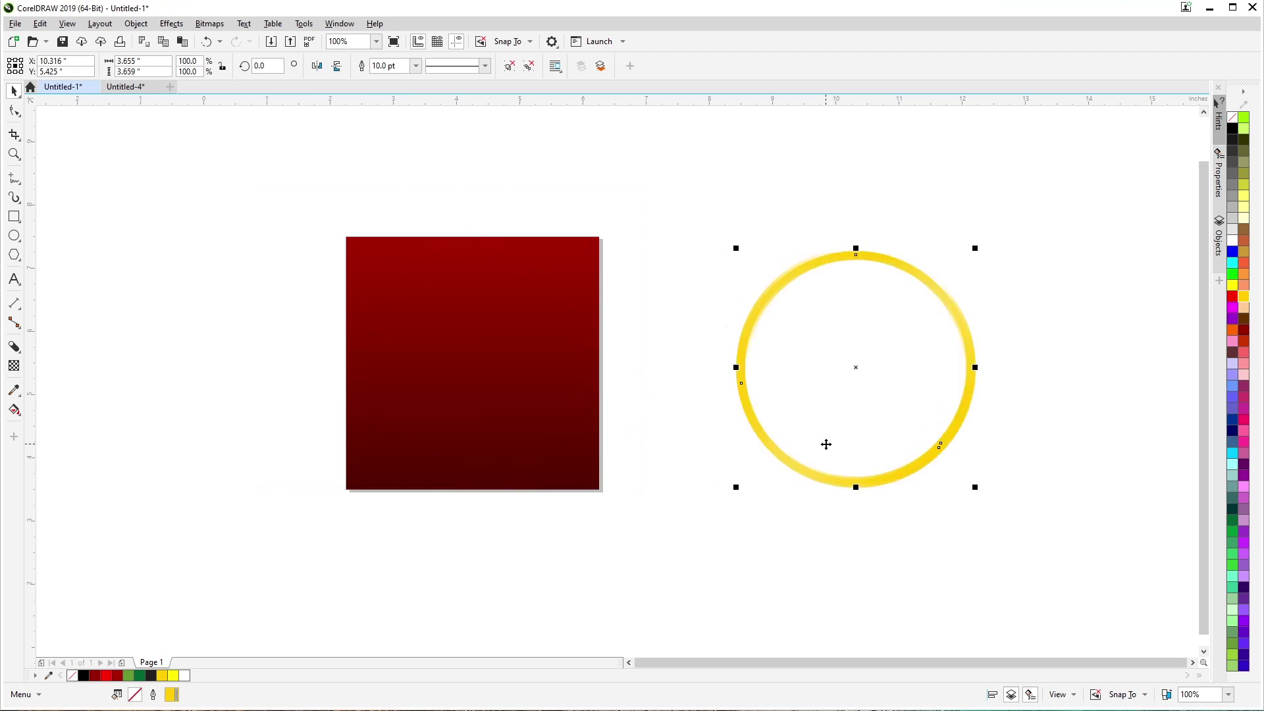
{"action": "scroll", "coordinate": [826, 445], "scroll_direction": "up", "scroll_amount": 3}
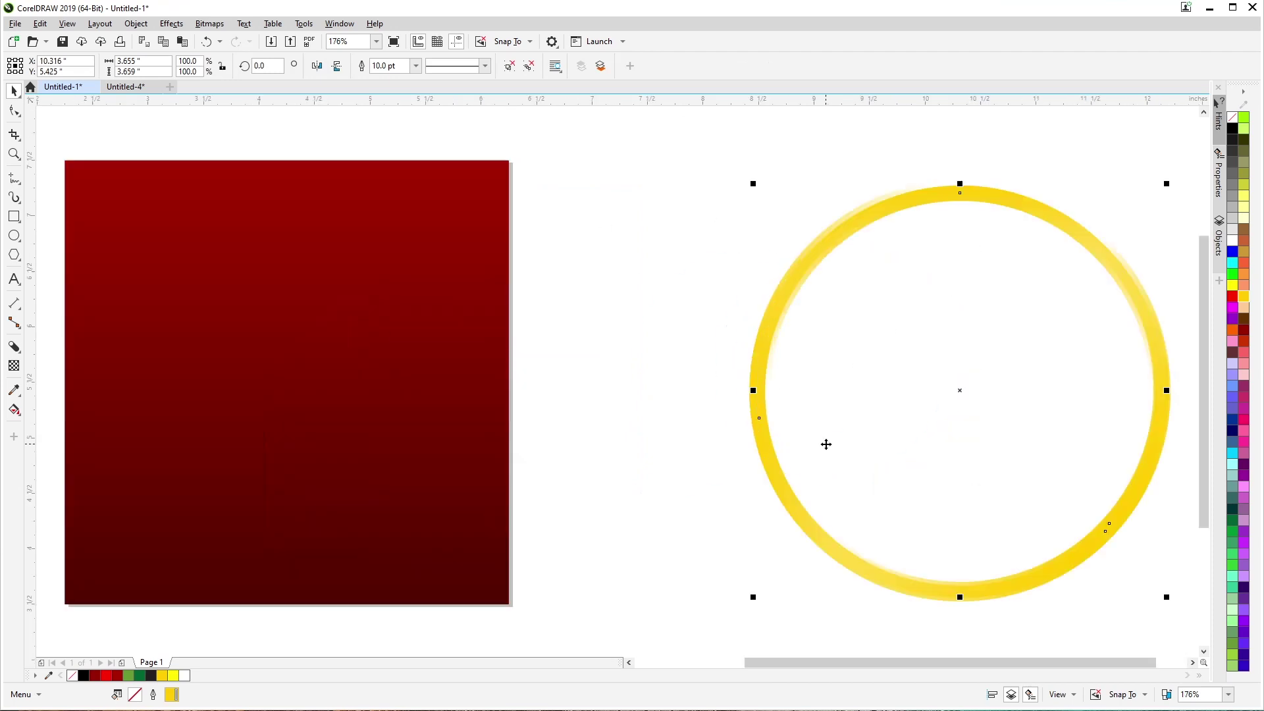
{"action": "left_click_drag", "start_coordinate": [757, 466], "coordinate": [622, 466]}
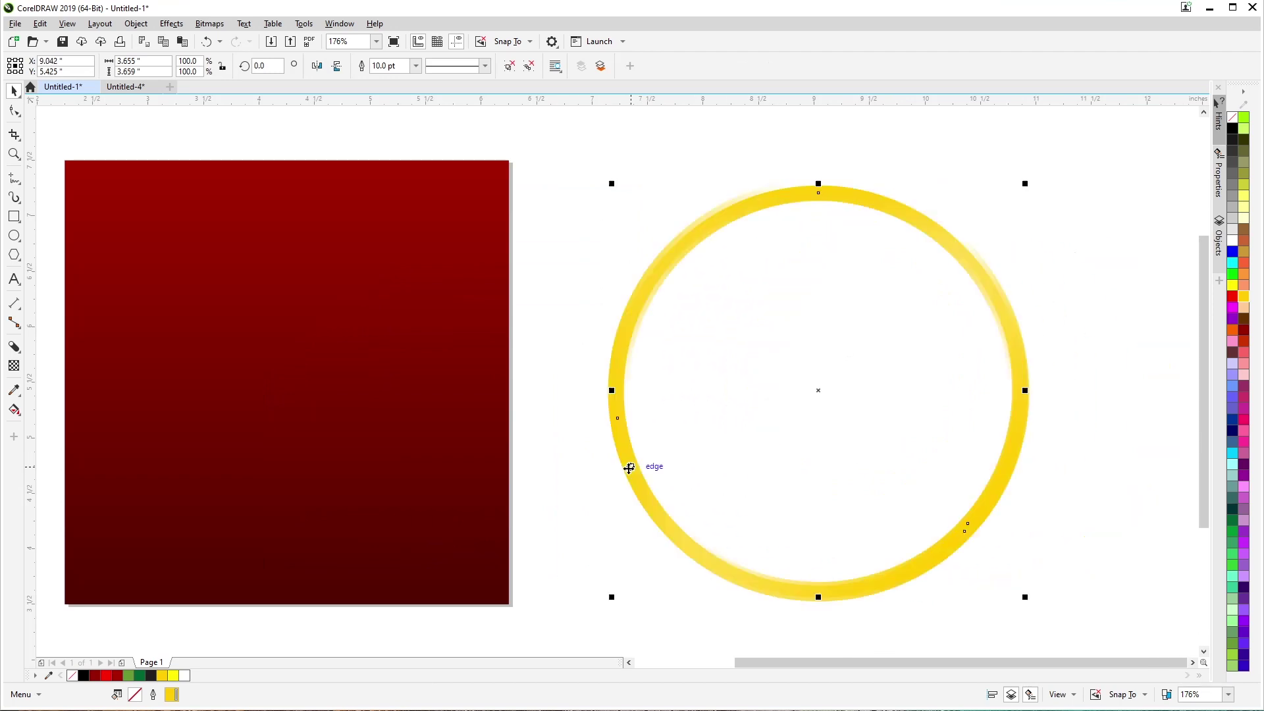
{"action": "scroll", "coordinate": [711, 448], "scroll_direction": "down", "scroll_amount": 3}
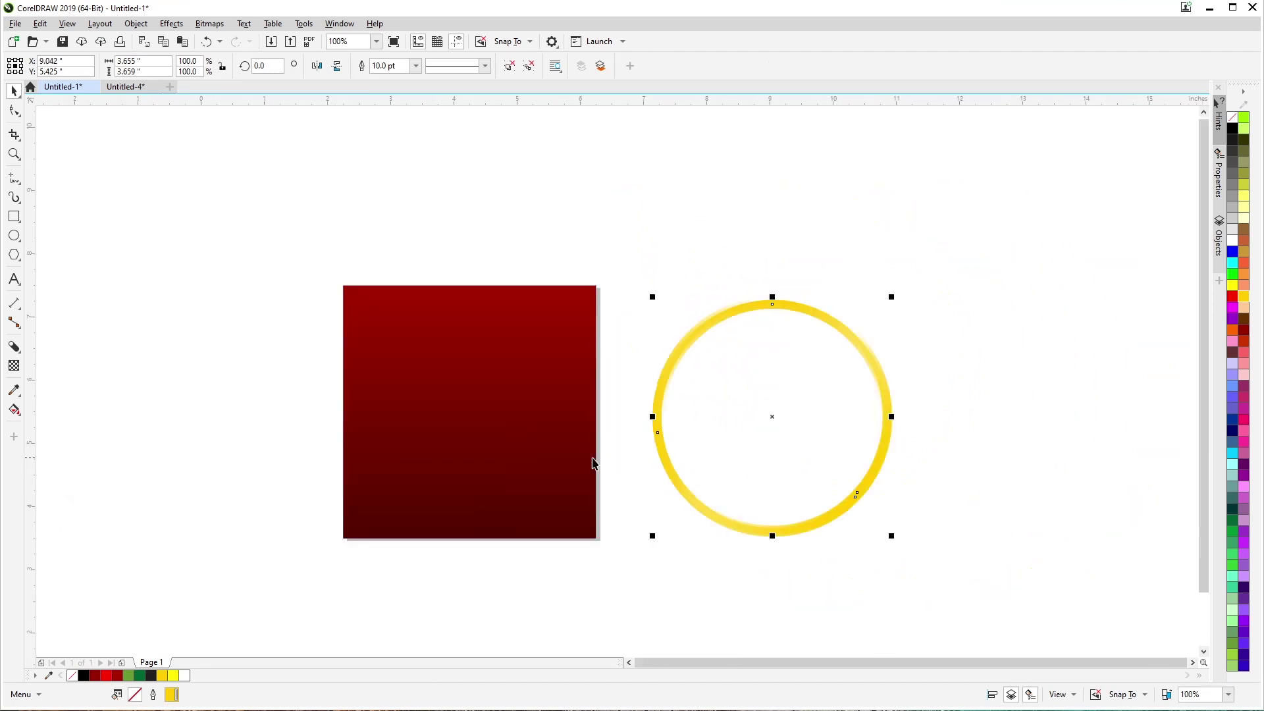
Step: Add a page-sized 4 x 4 inch square, round its corners to 2" to form a circle, and bring it to the front
{"action": "double_click", "coordinate": [13, 236]}
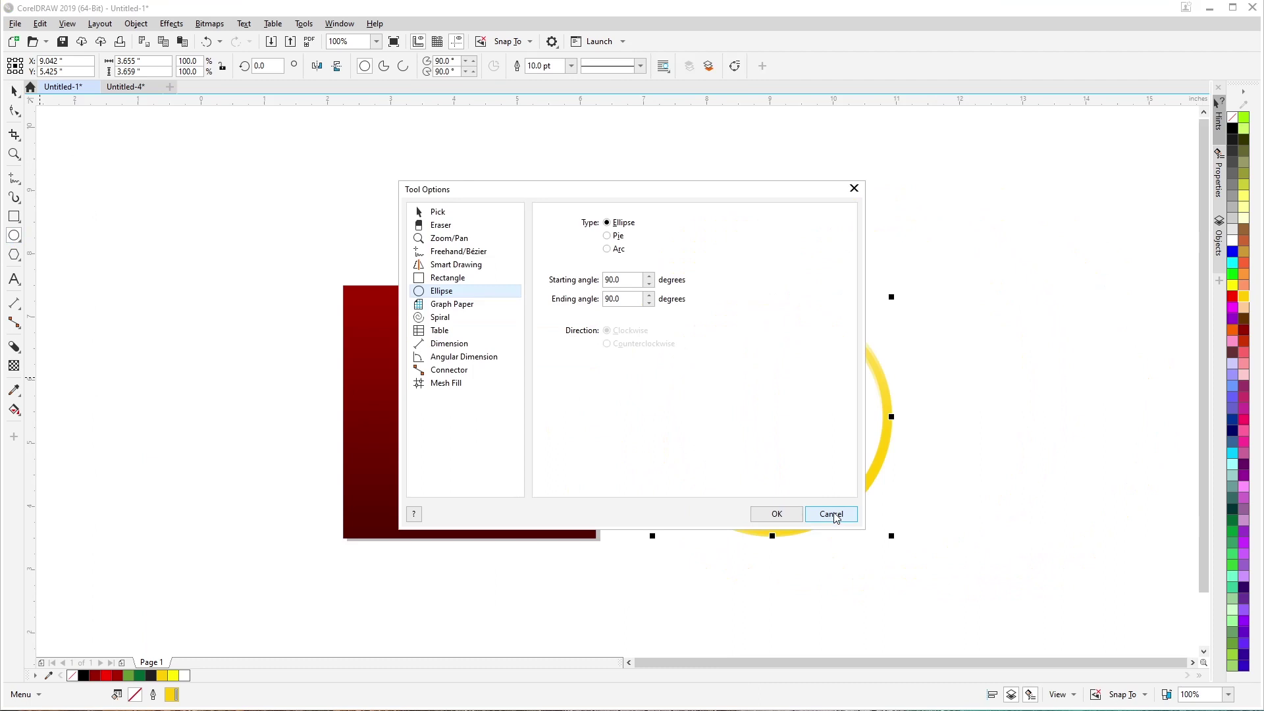
{"action": "left_click", "coordinate": [832, 514]}
{"action": "left_click", "coordinate": [14, 216]}
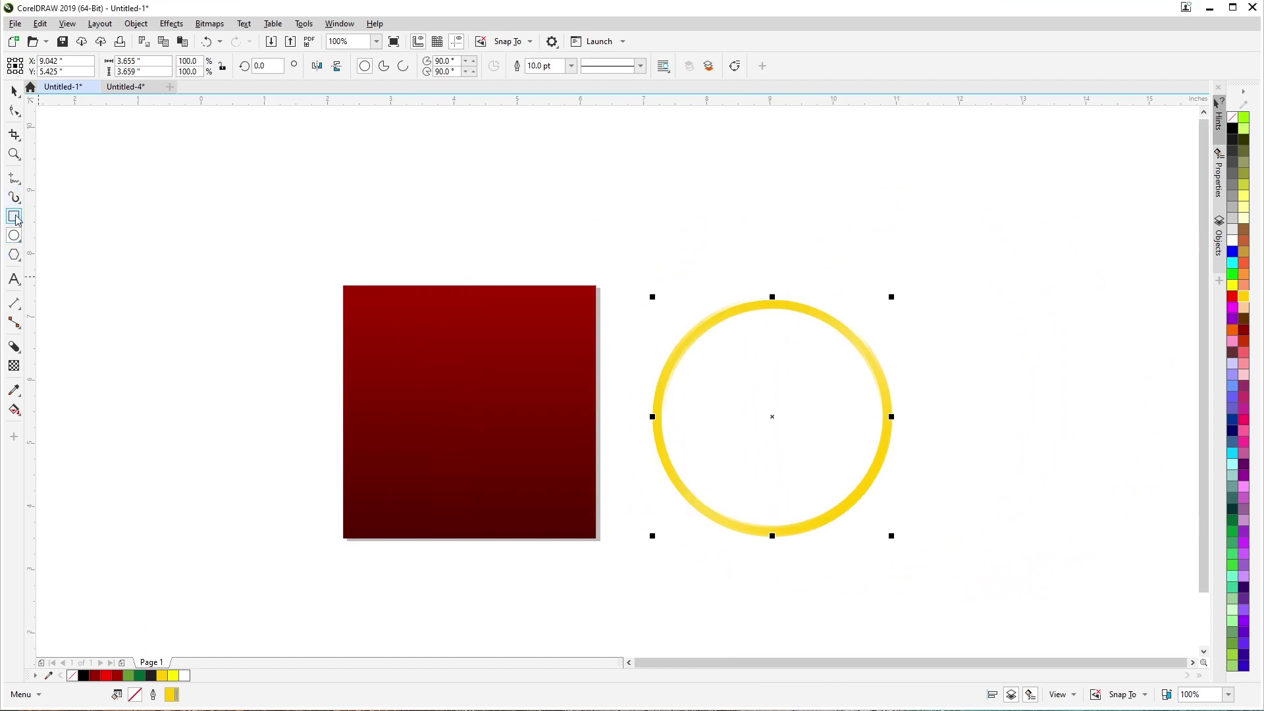
{"action": "key", "text": "Tab"}
{"action": "left_click", "coordinate": [14, 114]}
{"action": "left_click_drag", "start_coordinate": [344, 289], "coordinate": [592, 451]}
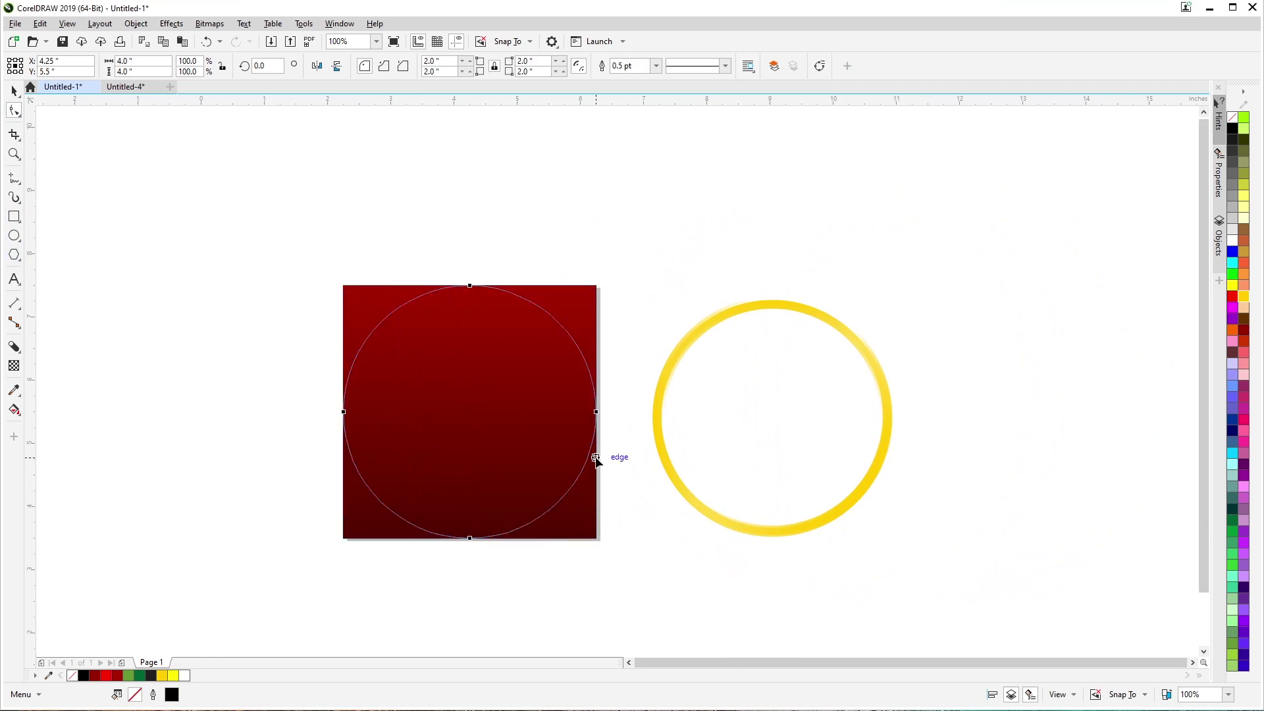
{"action": "left_click", "coordinate": [15, 92]}
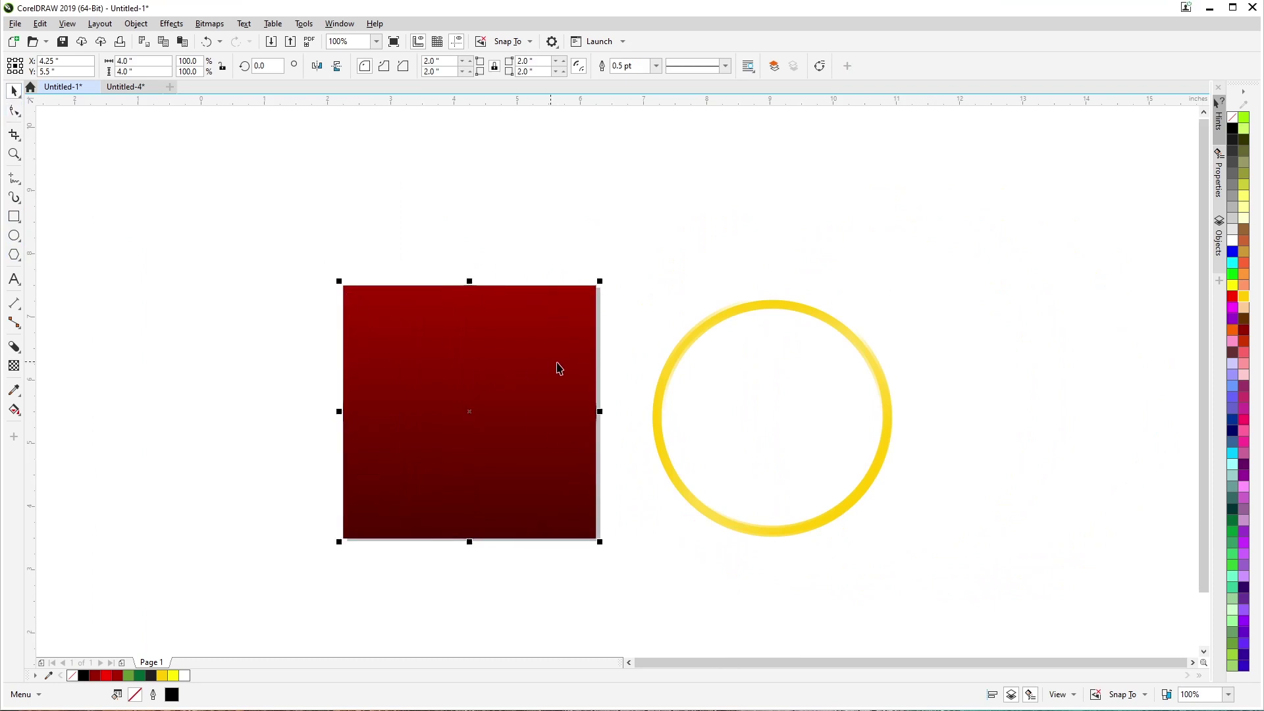
{"action": "key", "text": "shift+Page_Up"}
Step: Place the ring group back over the background and centre it on the page
{"action": "left_click_drag", "start_coordinate": [663, 445], "coordinate": [412, 457]}
{"action": "key", "text": "p"}
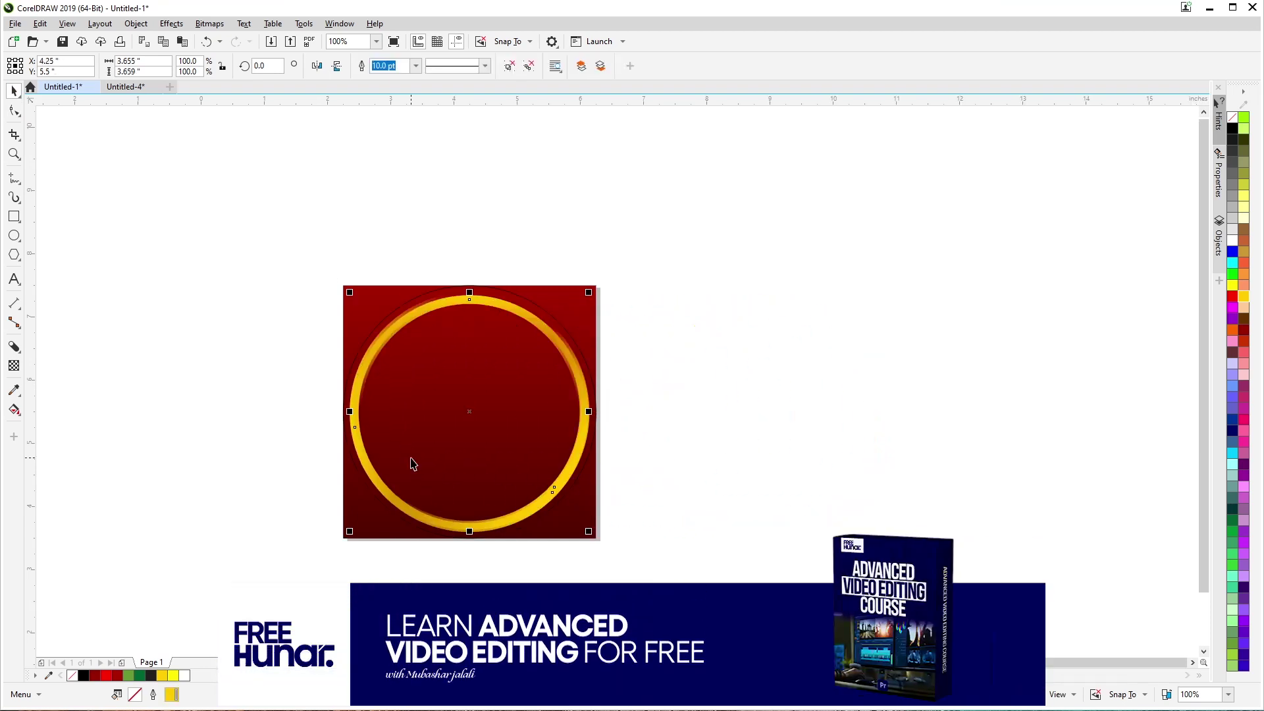
Step: Try to shrink the ring group slightly from its corner, and undo the change
{"action": "scroll", "coordinate": [397, 504], "scroll_direction": "up", "scroll_amount": 1}
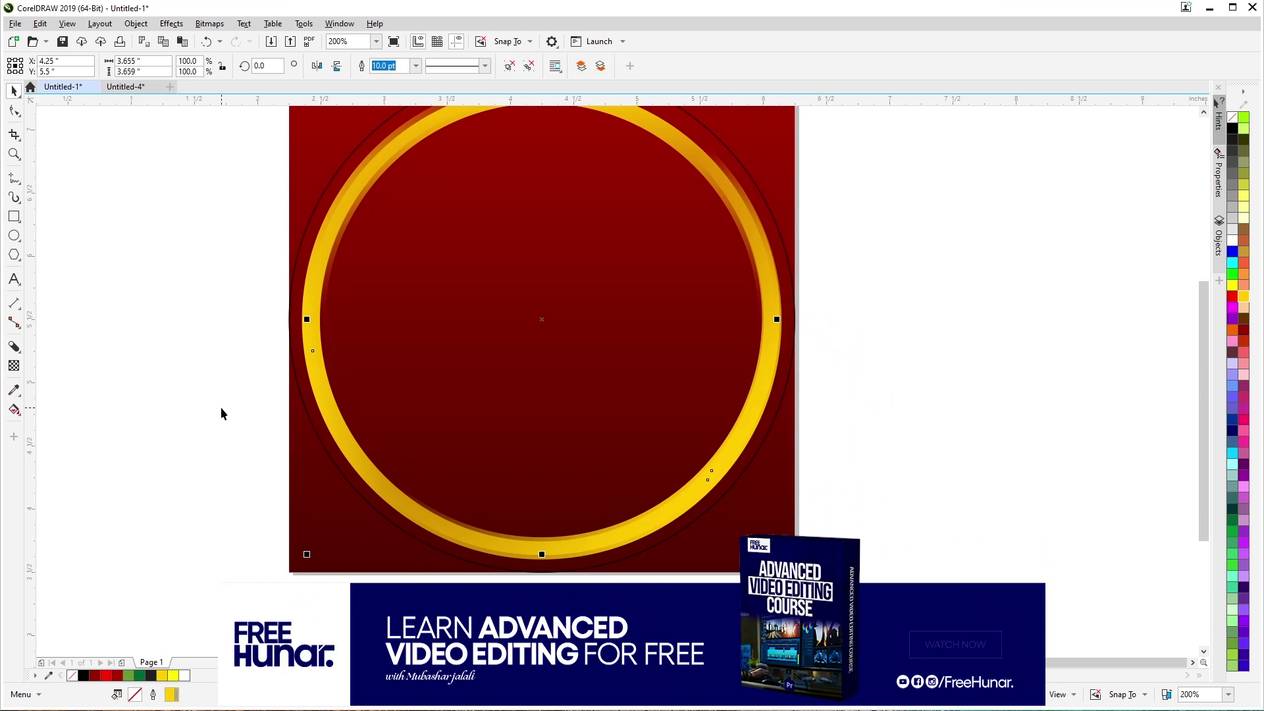
{"action": "left_click_drag", "start_coordinate": [308, 552], "coordinate": [318, 545]}
{"action": "key", "text": "ctrl+z"}
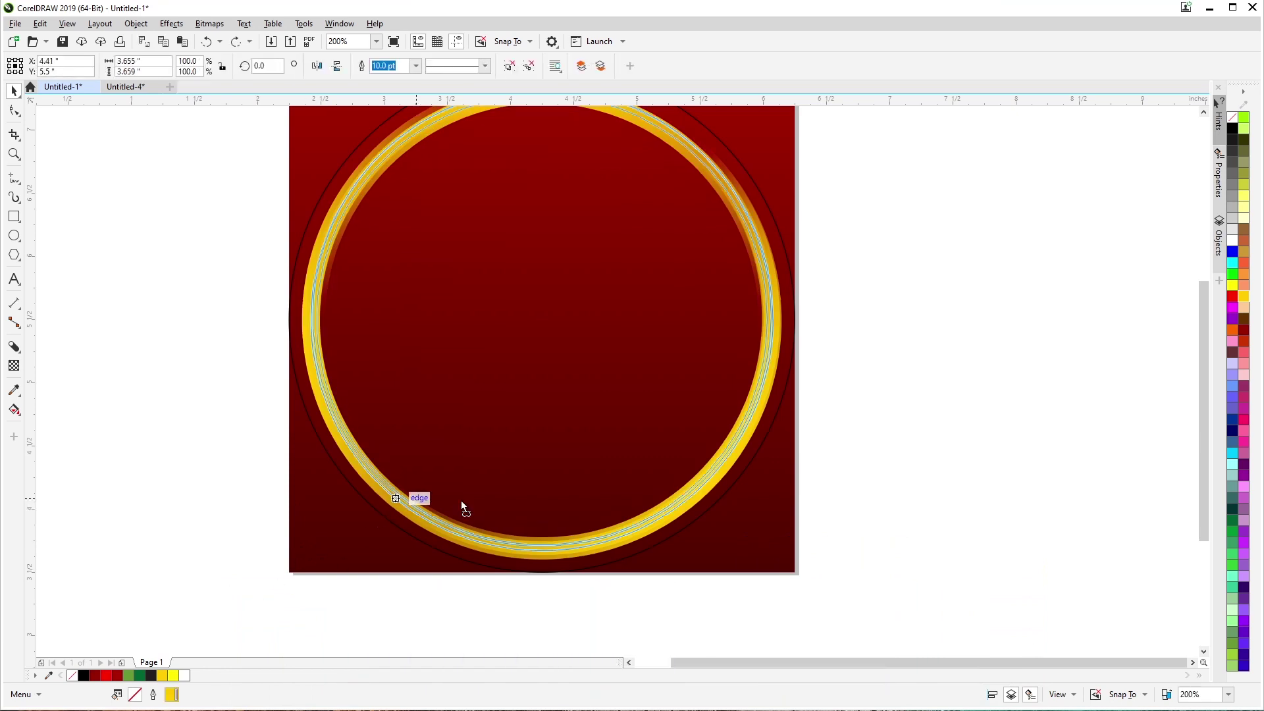
Step: Move the gold ring group sideways so it extends past the right edge of the red background and uncovers the outlined circle
{"action": "left_click_drag", "start_coordinate": [418, 500], "coordinate": [432, 520]}
{"action": "left_click", "coordinate": [405, 538]}
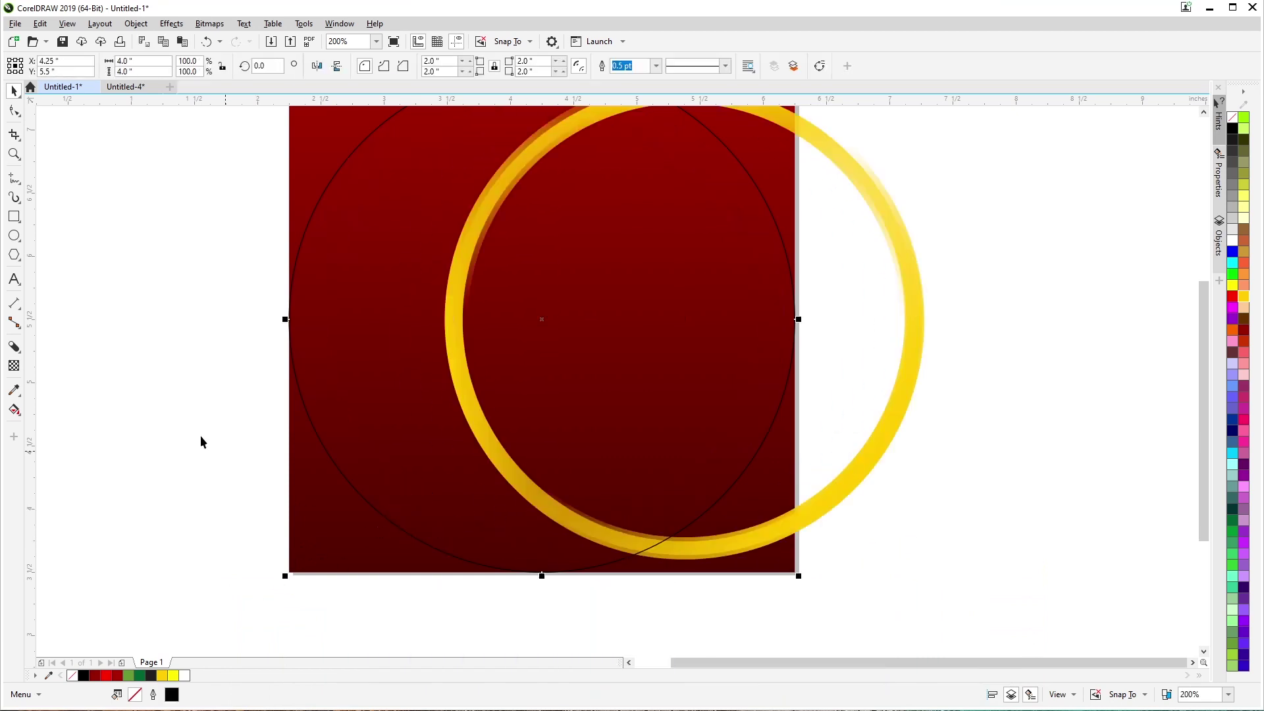
{"action": "left_click", "coordinate": [258, 285]}
Step: Fill the page-sized circle with orange-brown and shrink it about its centre to about 3.6 inches across
{"action": "left_click", "coordinate": [314, 225]}
{"action": "scroll", "coordinate": [316, 227], "scroll_direction": "down", "scroll_amount": 2}
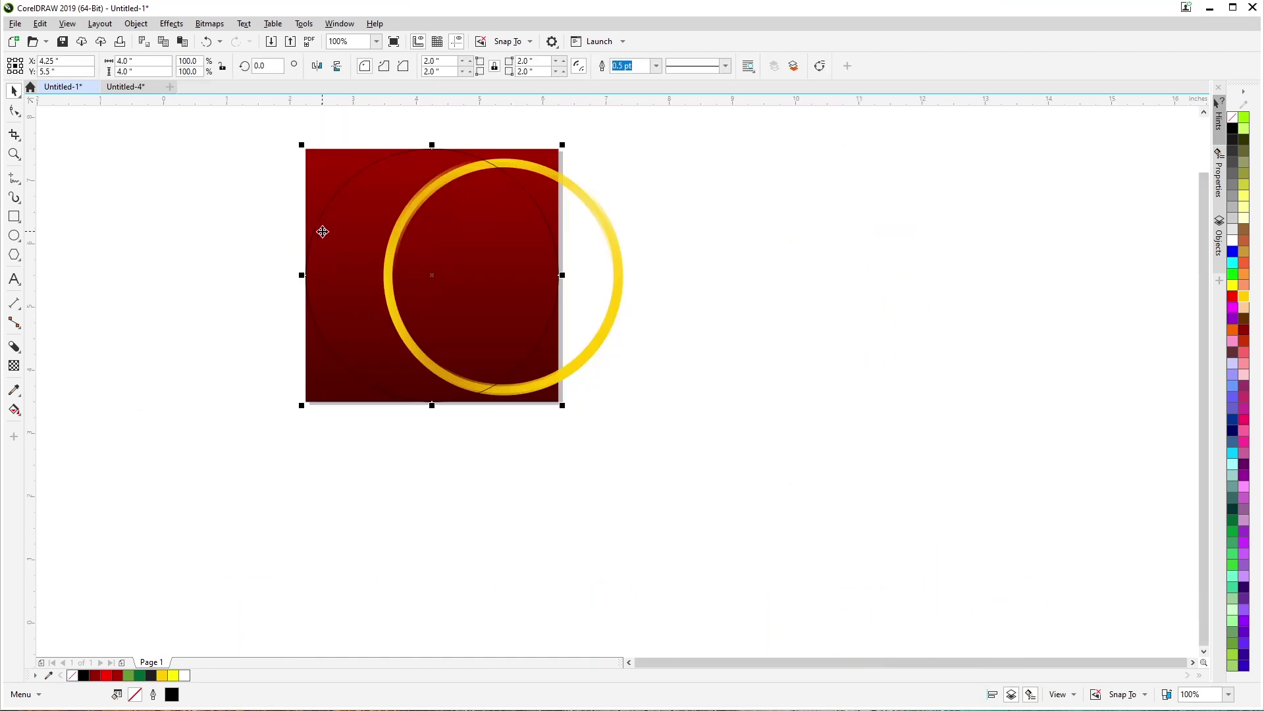
{"action": "left_click", "coordinate": [1247, 241]}
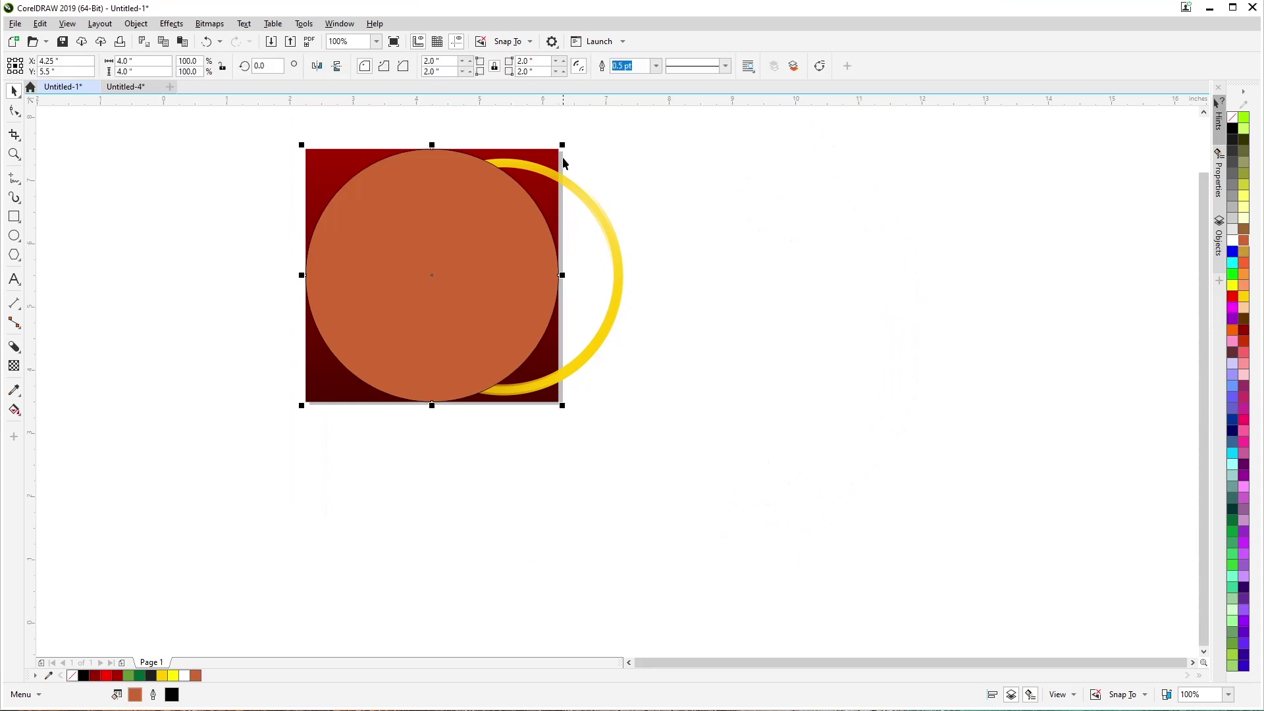
{"action": "left_click_drag", "start_coordinate": [562, 144], "coordinate": [551, 156]}
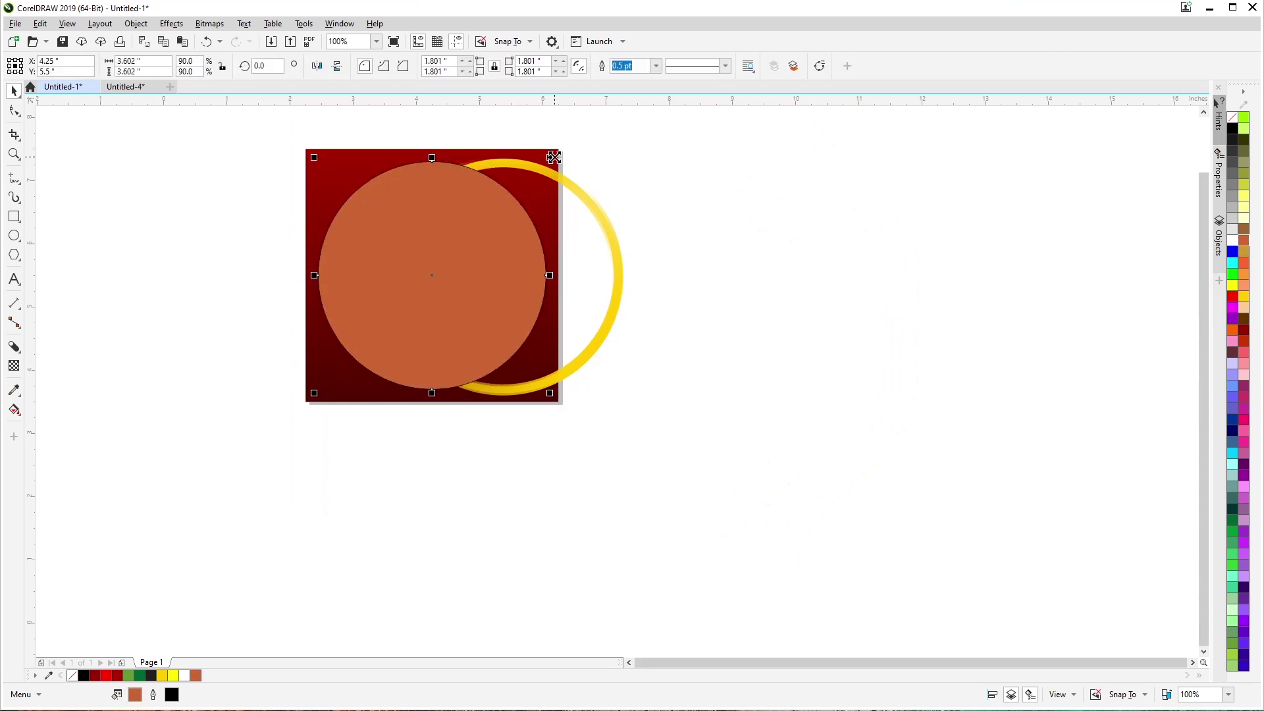
Step: Centre the gold ring group horizontally over the orange-brown circle
{"action": "left_click", "coordinate": [616, 261]}
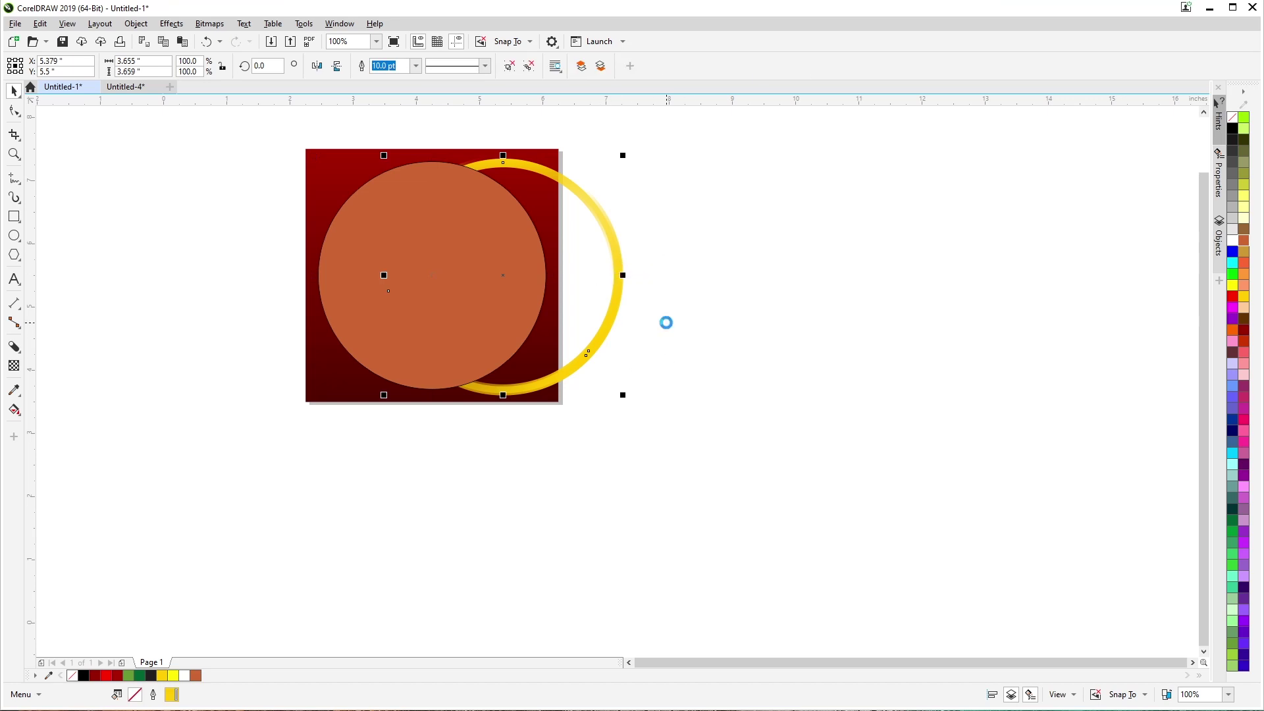
{"action": "key", "text": "c"}
{"action": "left_click", "coordinate": [195, 285]}
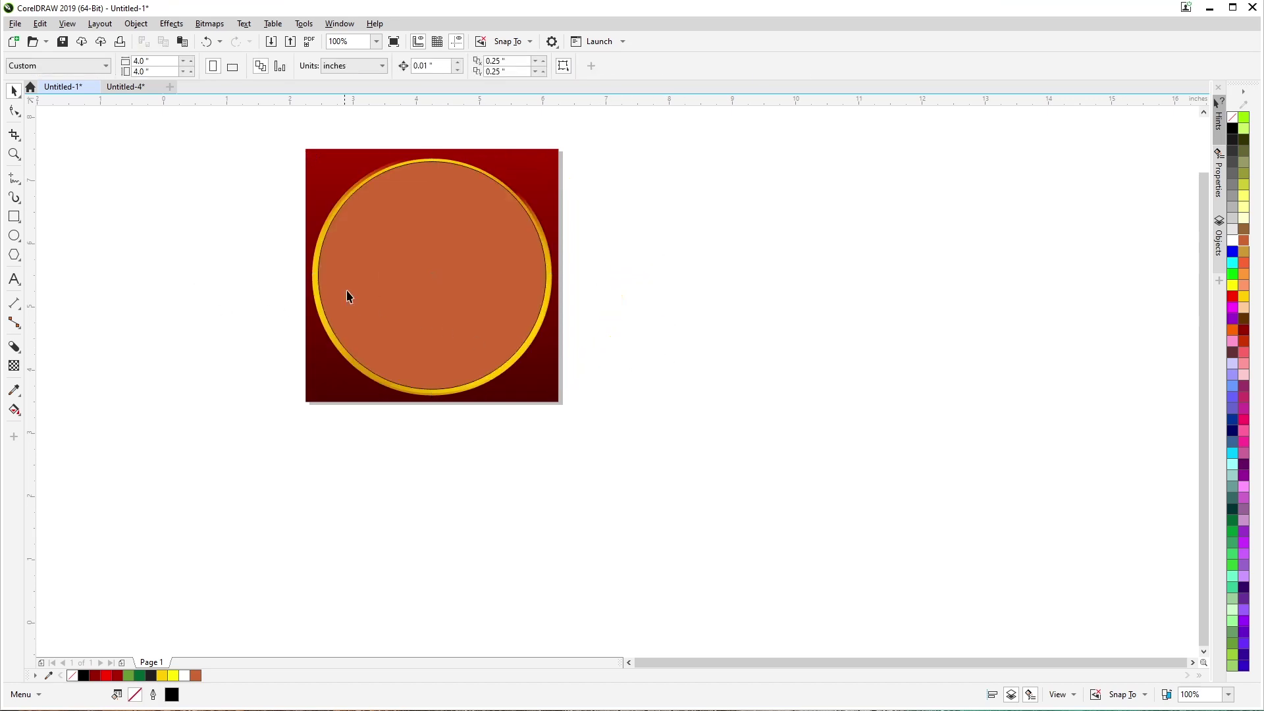
Step: Try sending the orange-brown circle one level back behind the ring group, and undo the change
{"action": "scroll", "coordinate": [443, 230], "scroll_direction": "up", "scroll_amount": 2}
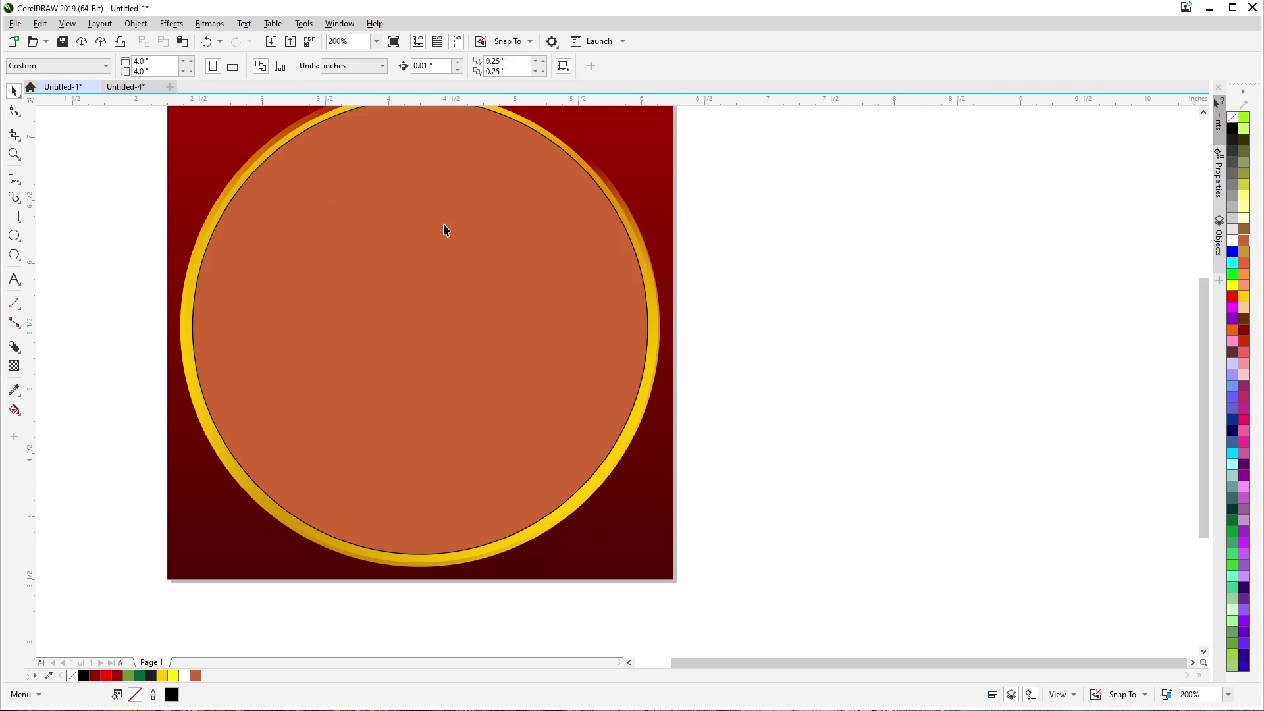
{"action": "left_click", "coordinate": [380, 290]}
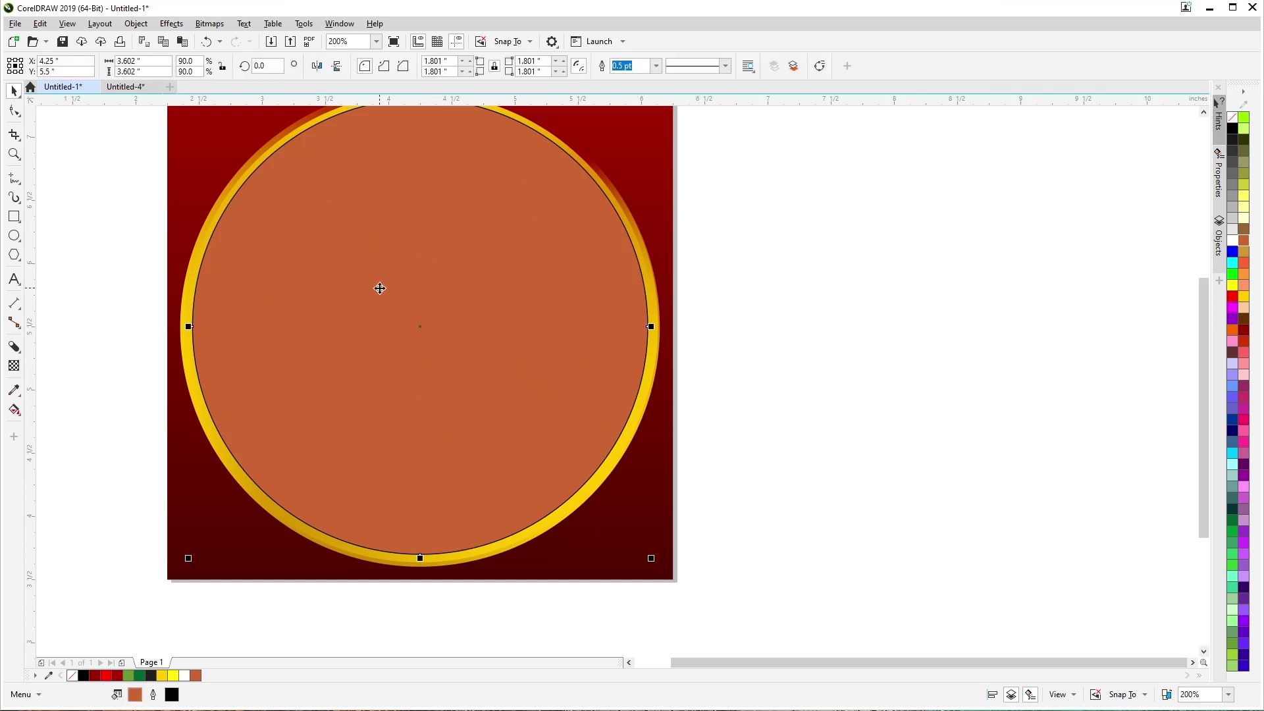
{"action": "key", "text": "ctrl+Page_Down"}
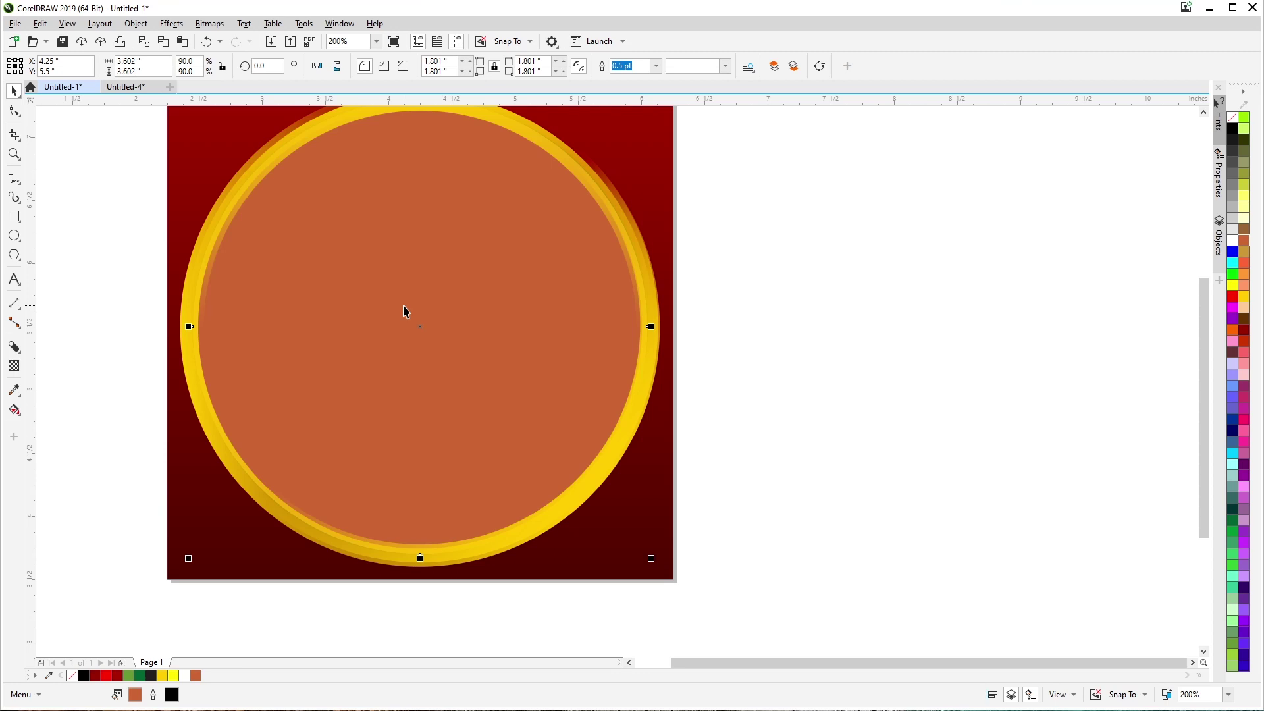
{"action": "left_click", "coordinate": [790, 313]}
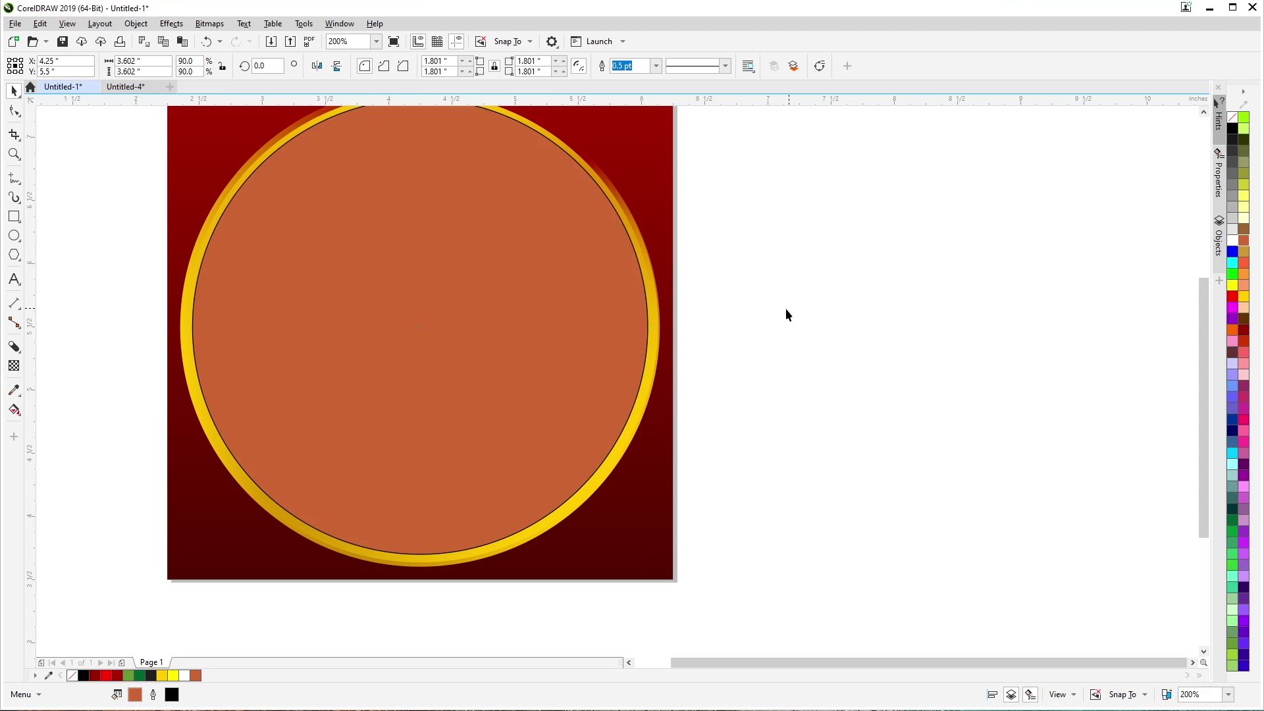
Step: Remove the black outline from the orange-brown circle
{"action": "scroll", "coordinate": [317, 305], "scroll_direction": "down", "scroll_amount": 1}
{"action": "left_click", "coordinate": [317, 305]}
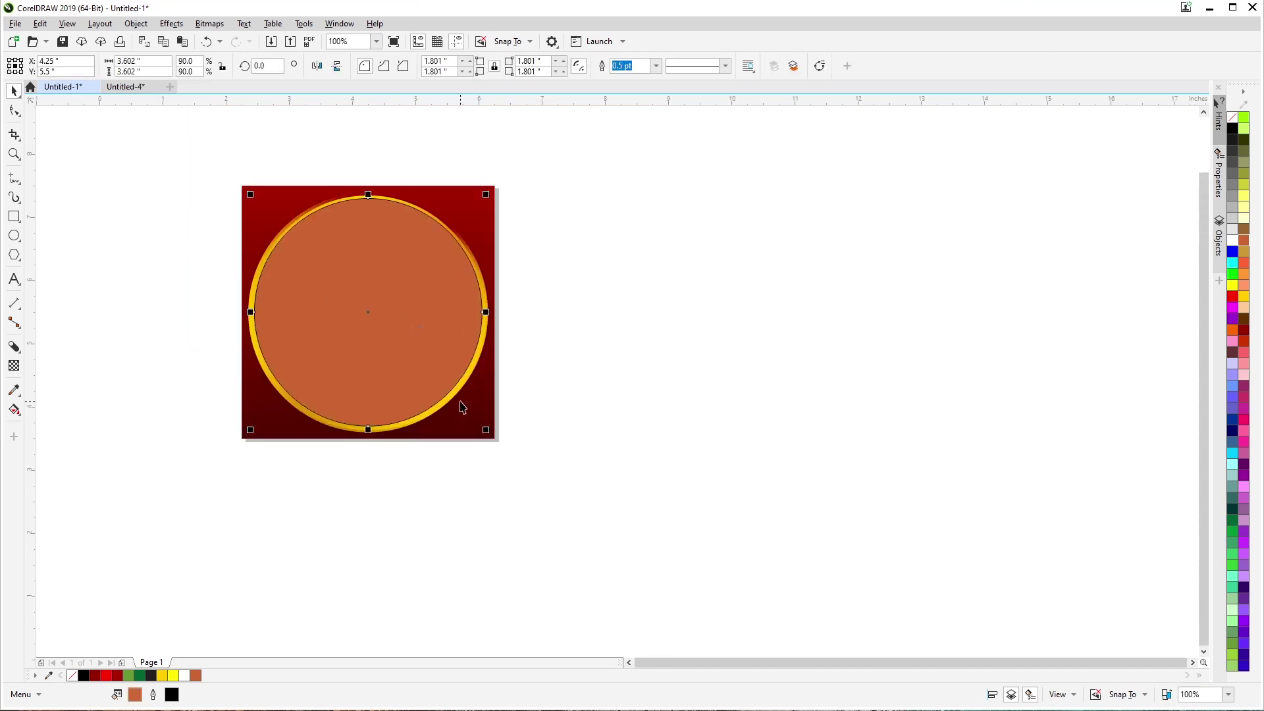
{"action": "right_click", "coordinate": [1236, 123]}
{"action": "left_click", "coordinate": [911, 284]}
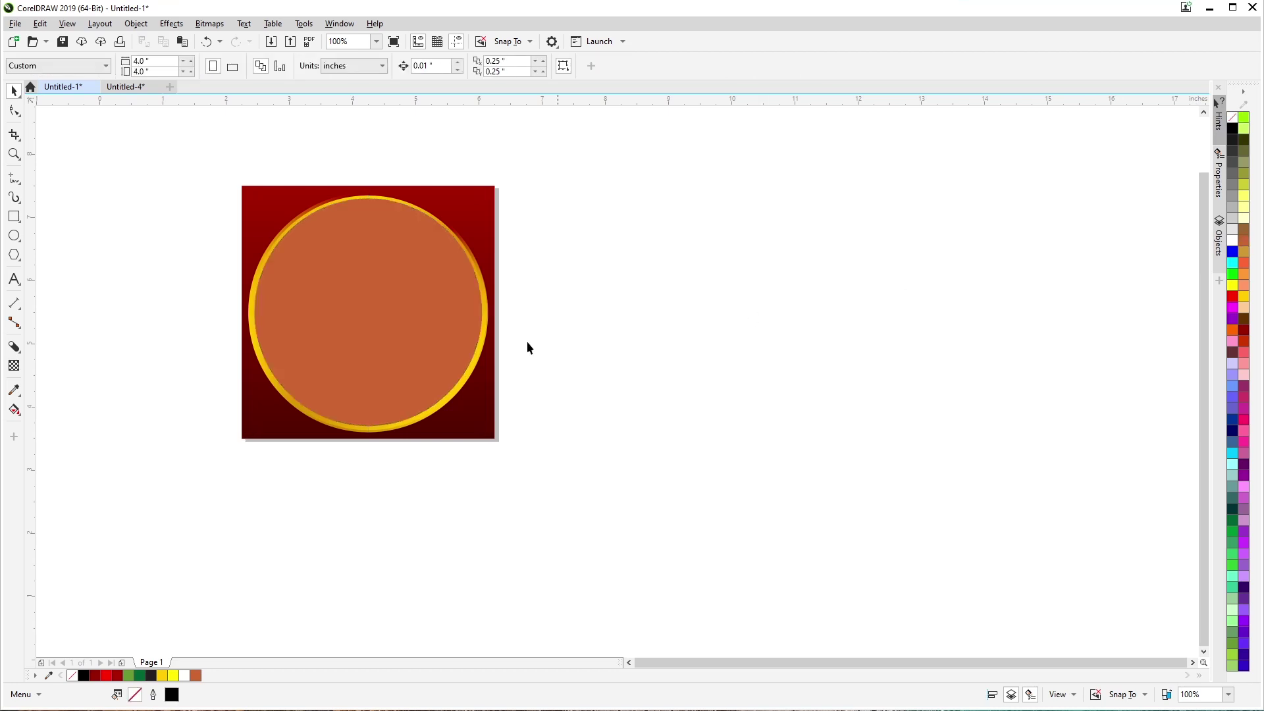
Step: Switch to the Untitled-4 document, move the black calligraphy off the page beside the green dome, and group its pieces
{"action": "left_click", "coordinate": [386, 351]}
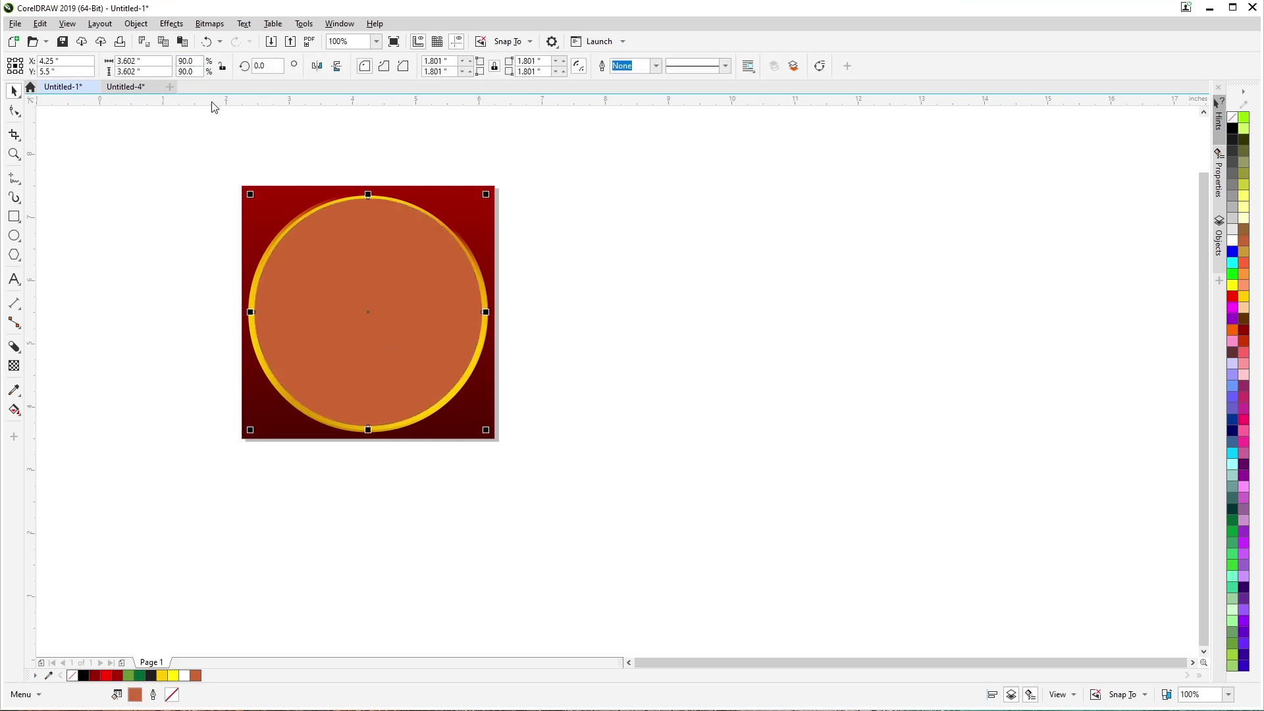
{"action": "left_click", "coordinate": [129, 88]}
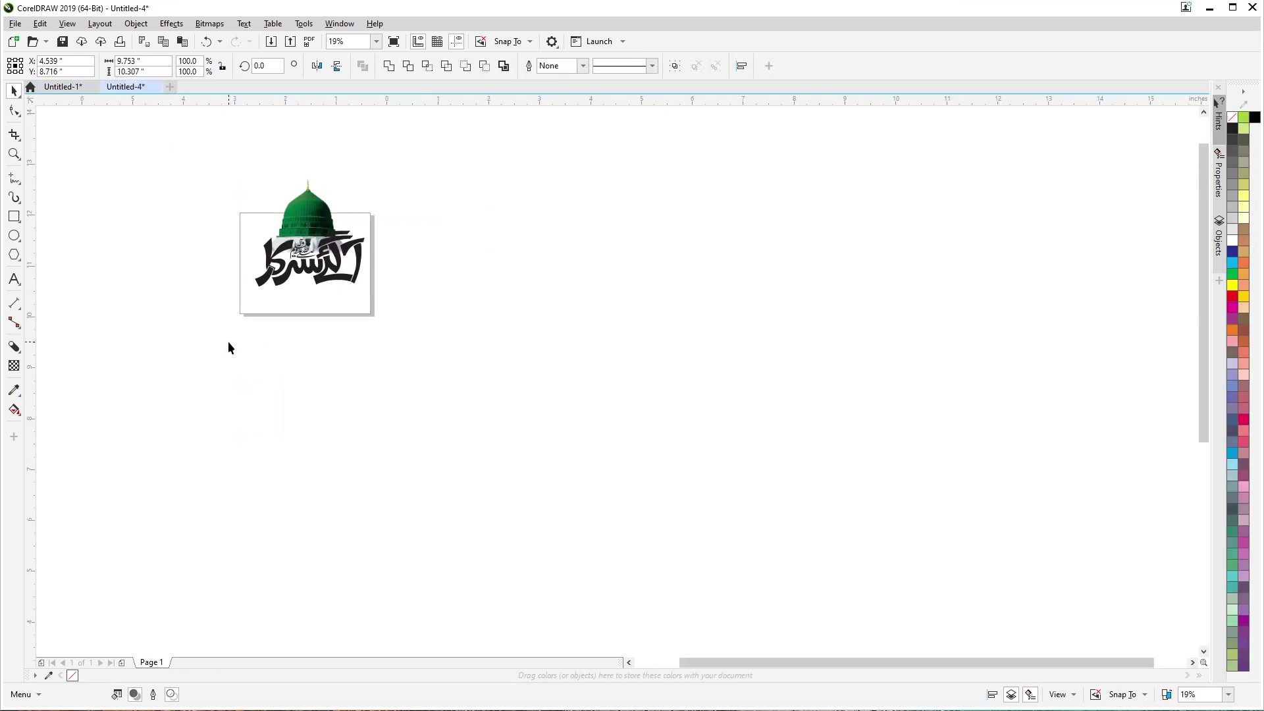
{"action": "key", "text": "shift+F2"}
{"action": "left_click", "coordinate": [228, 364]}
{"action": "scroll", "coordinate": [214, 357], "scroll_direction": "down", "scroll_amount": 3}
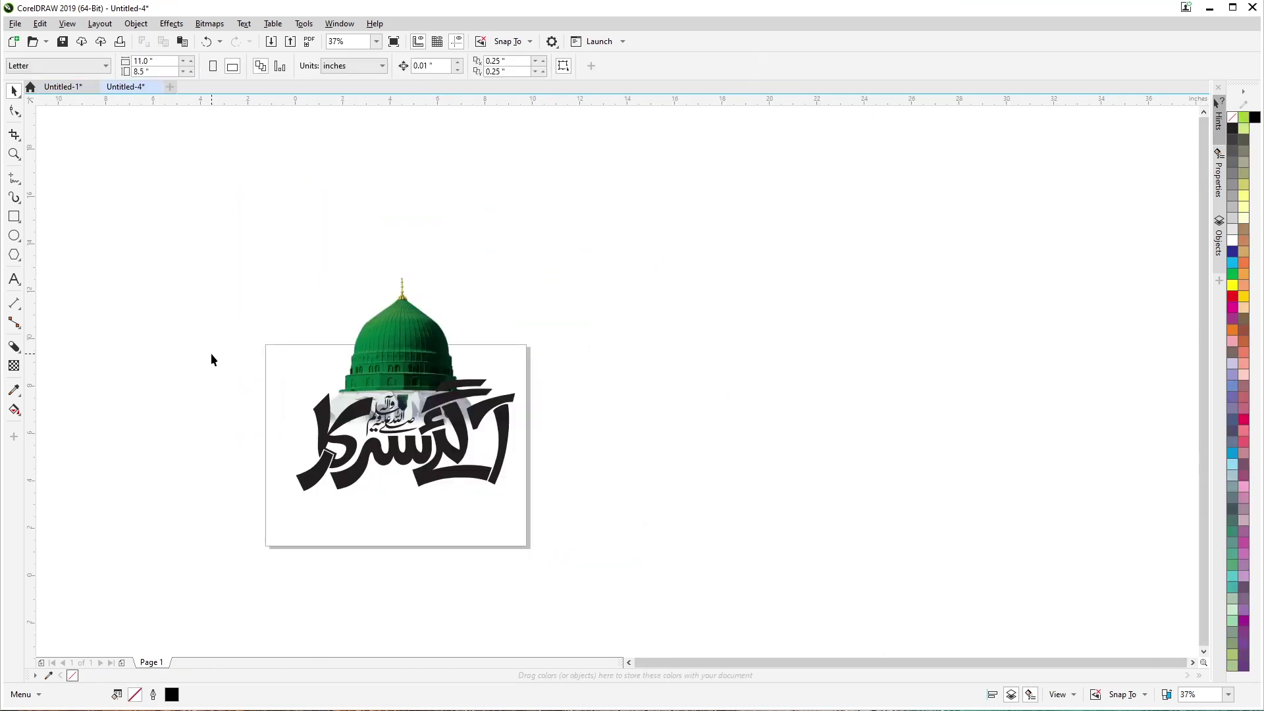
{"action": "left_click_drag", "start_coordinate": [203, 349], "coordinate": [575, 540]}
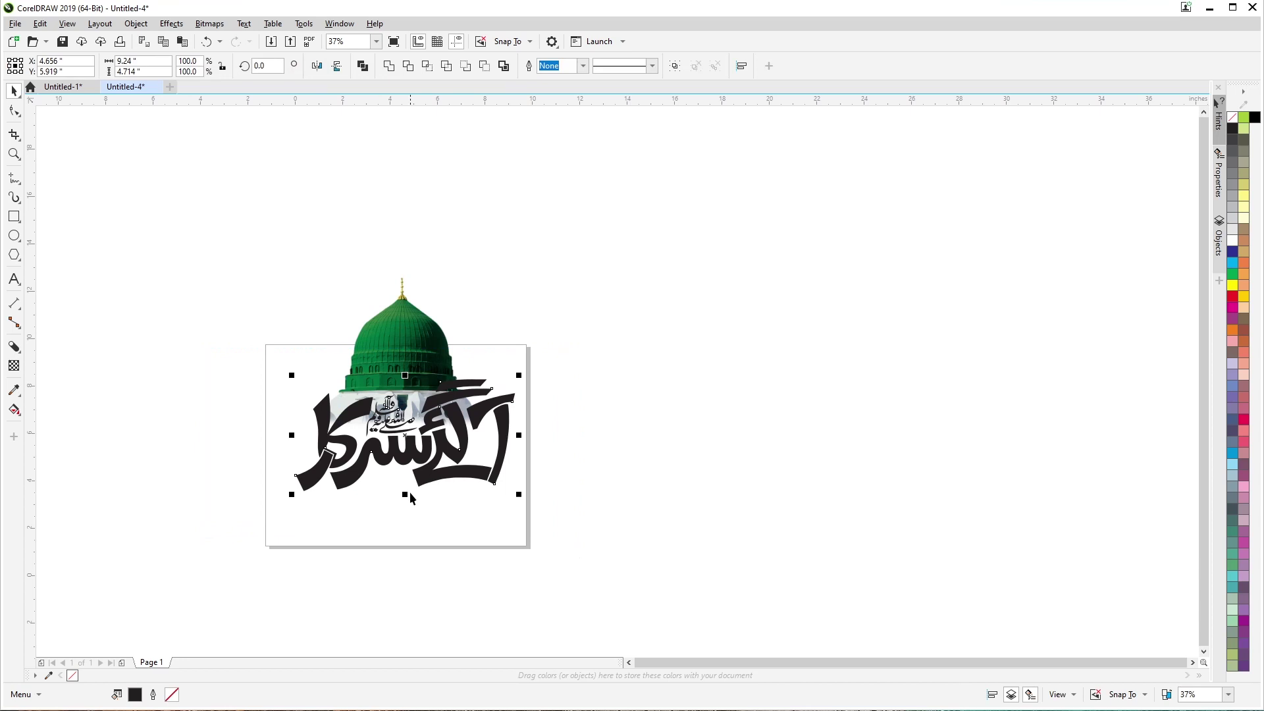
{"action": "left_click_drag", "start_coordinate": [392, 471], "coordinate": [740, 503]}
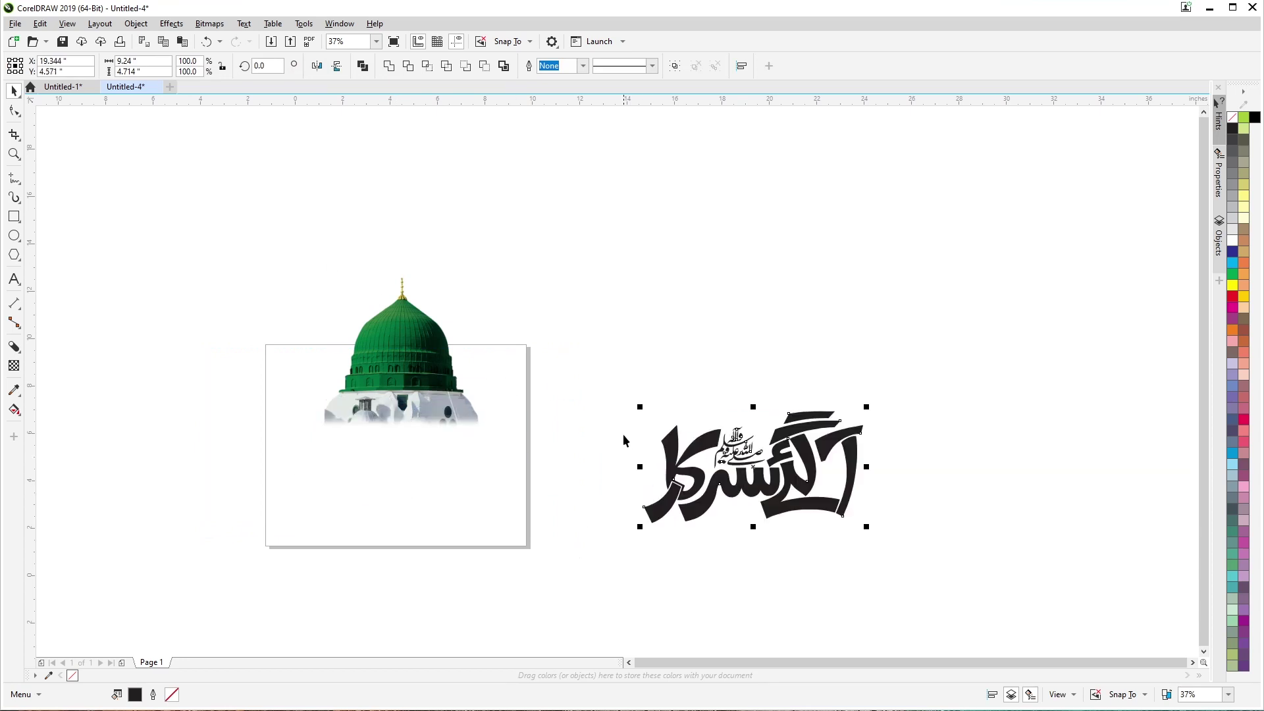
{"action": "left_click_drag", "start_coordinate": [743, 469], "coordinate": [684, 375]}
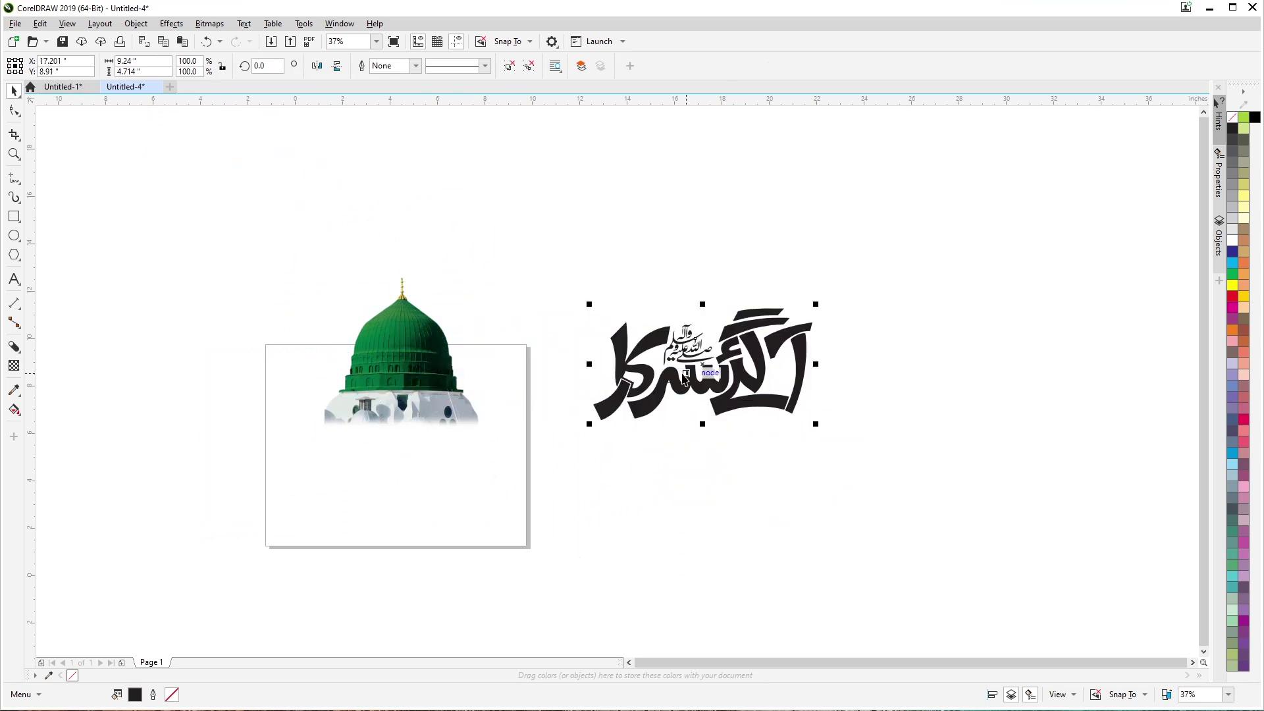
Step: Paste the calligraphy group into the Untitled-1 document and scale it down to about 6.34 inches wide
{"action": "left_click", "coordinate": [72, 87]}
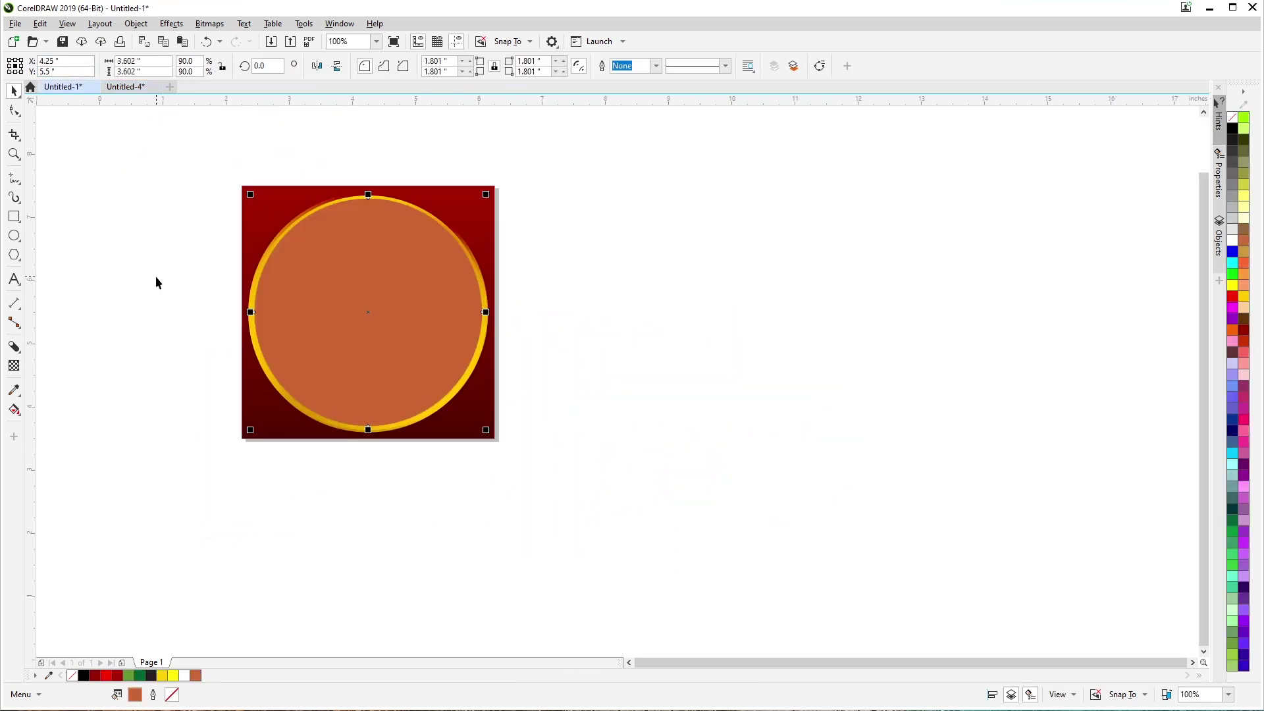
{"action": "key", "text": "ctrl+v"}
{"action": "left_click_drag", "start_coordinate": [899, 262], "coordinate": [651, 493]}
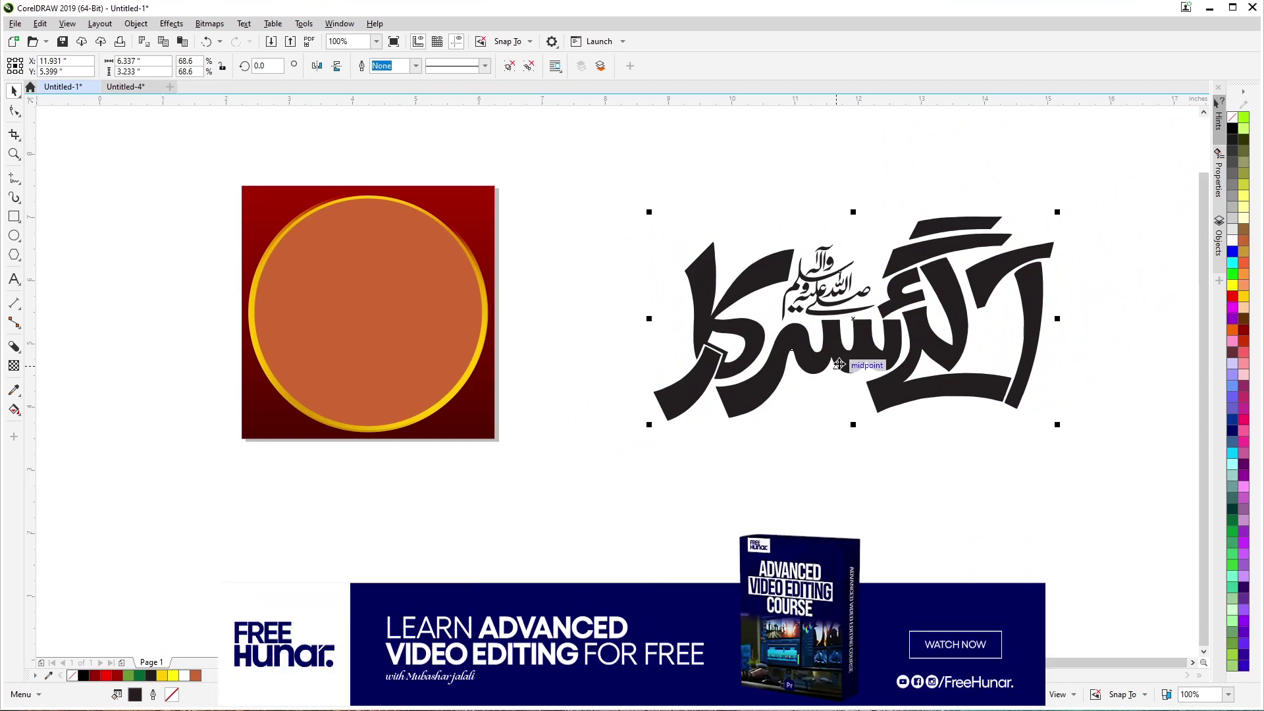
Step: Centre the calligraphy on the orange-brown circle and shrink it about its centre to about 2.88 inches wide
{"action": "left_click_drag", "start_coordinate": [839, 364], "coordinate": [354, 358]}
{"action": "scroll", "coordinate": [123, 271], "scroll_direction": "up", "scroll_amount": 1}
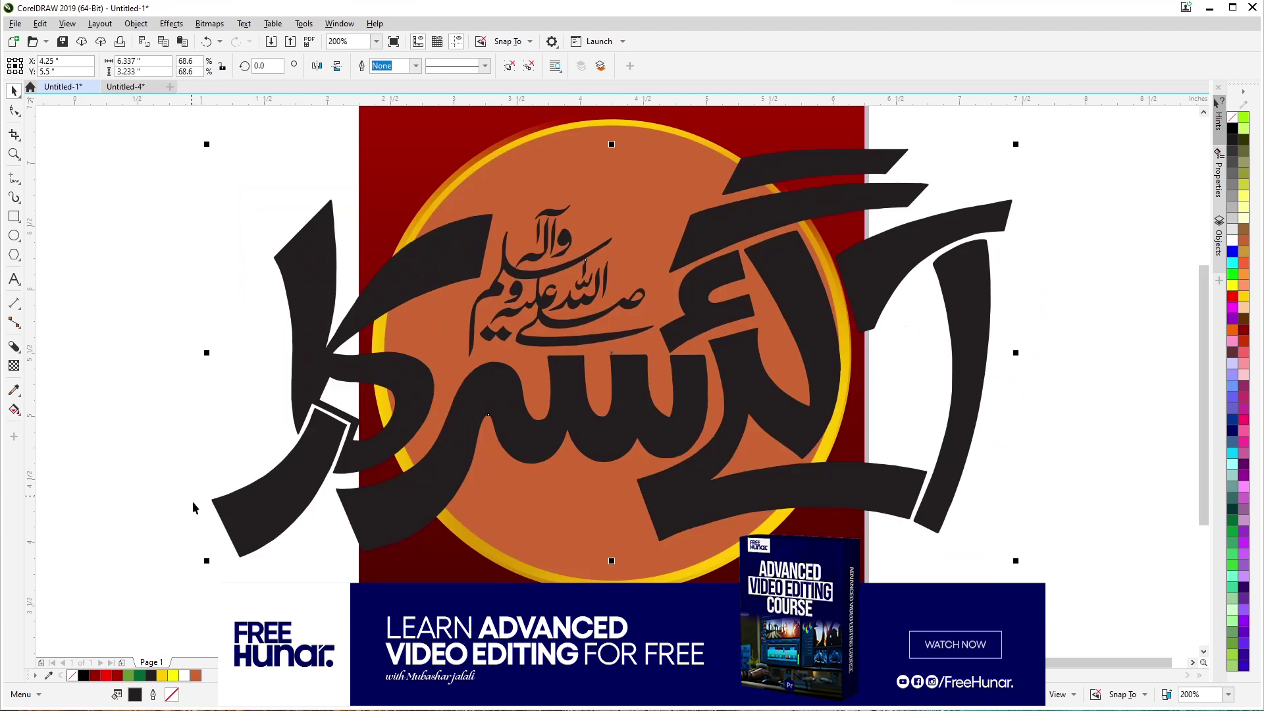
{"action": "left_click_drag", "start_coordinate": [205, 559], "coordinate": [409, 505]}
{"action": "left_click", "coordinate": [213, 433]}
{"action": "left_click", "coordinate": [560, 526]}
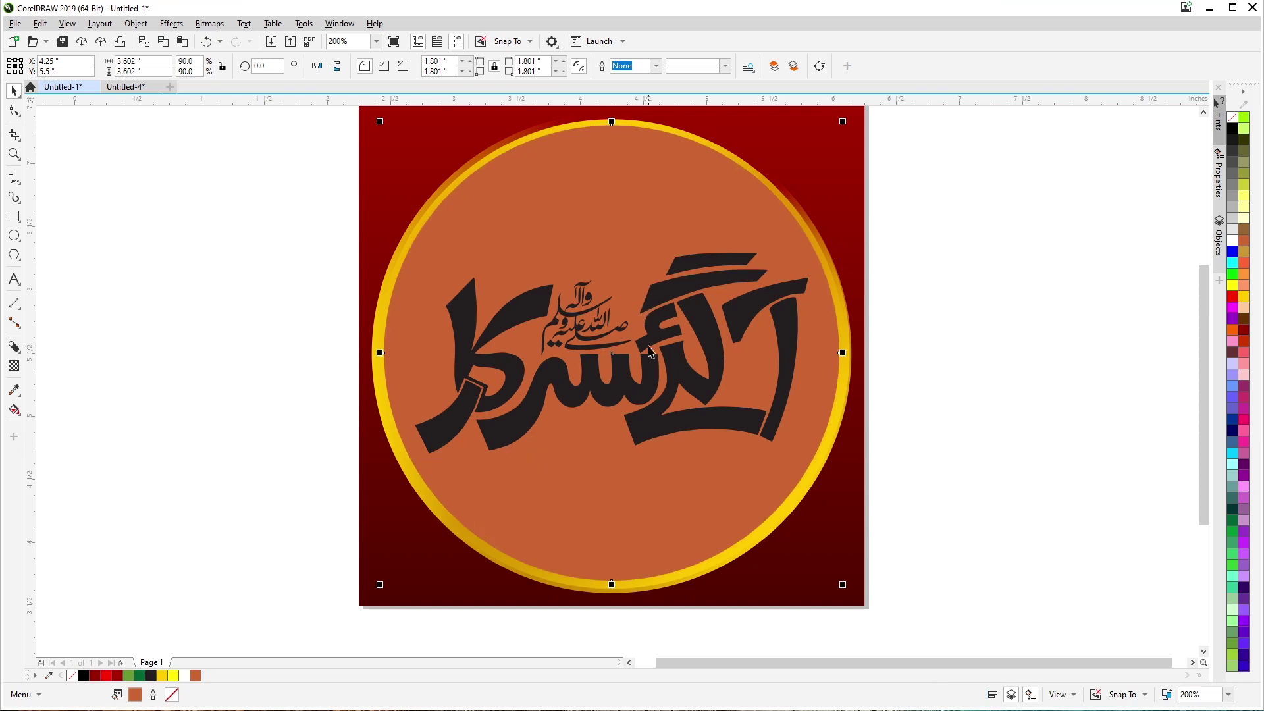
{"action": "left_click", "coordinate": [622, 389]}
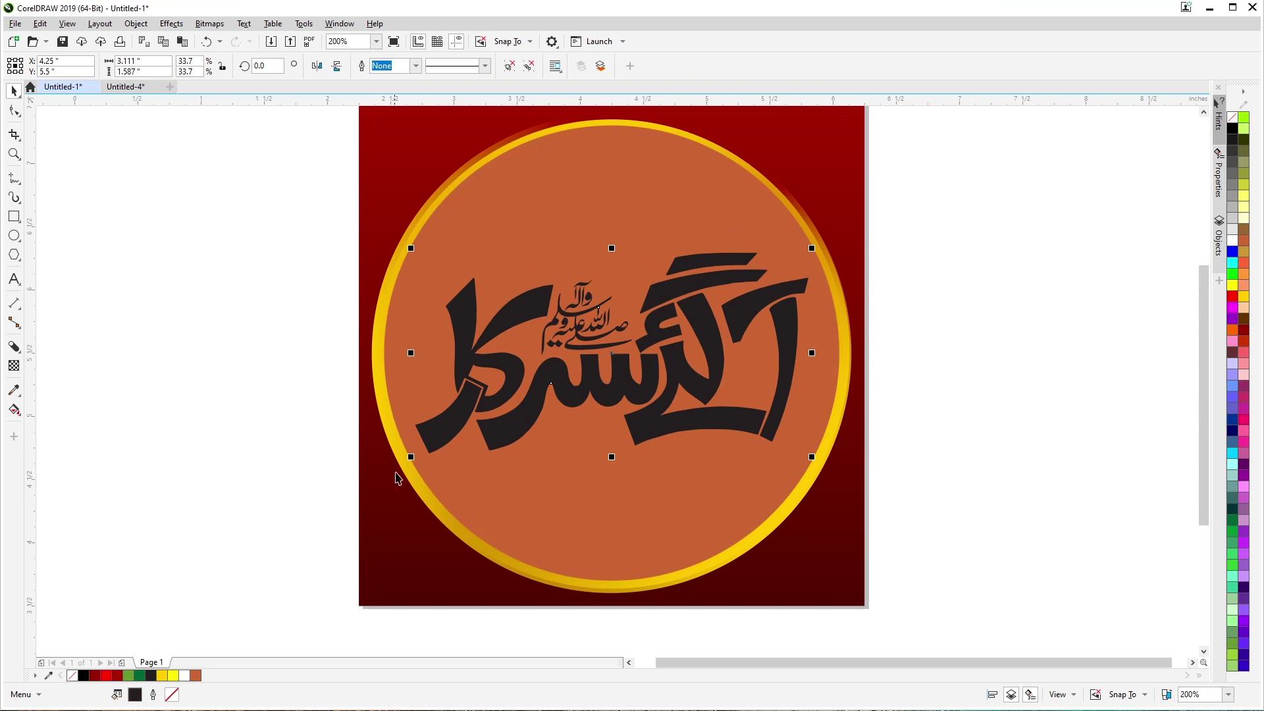
{"action": "left_click_drag", "start_coordinate": [413, 455], "coordinate": [425, 449]}
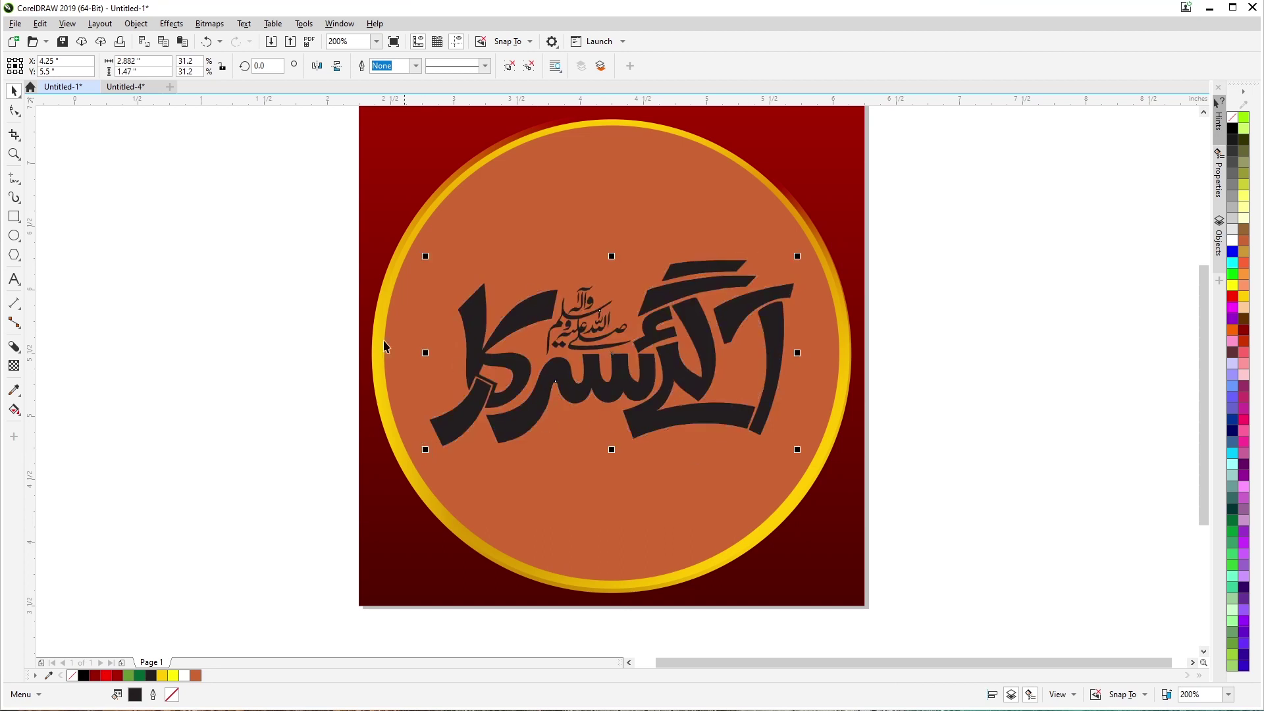
Step: Bring the green dome image from Untitled-4 into Untitled-1 and scale it down to about 2.63 inches wide
{"action": "left_click", "coordinate": [134, 87]}
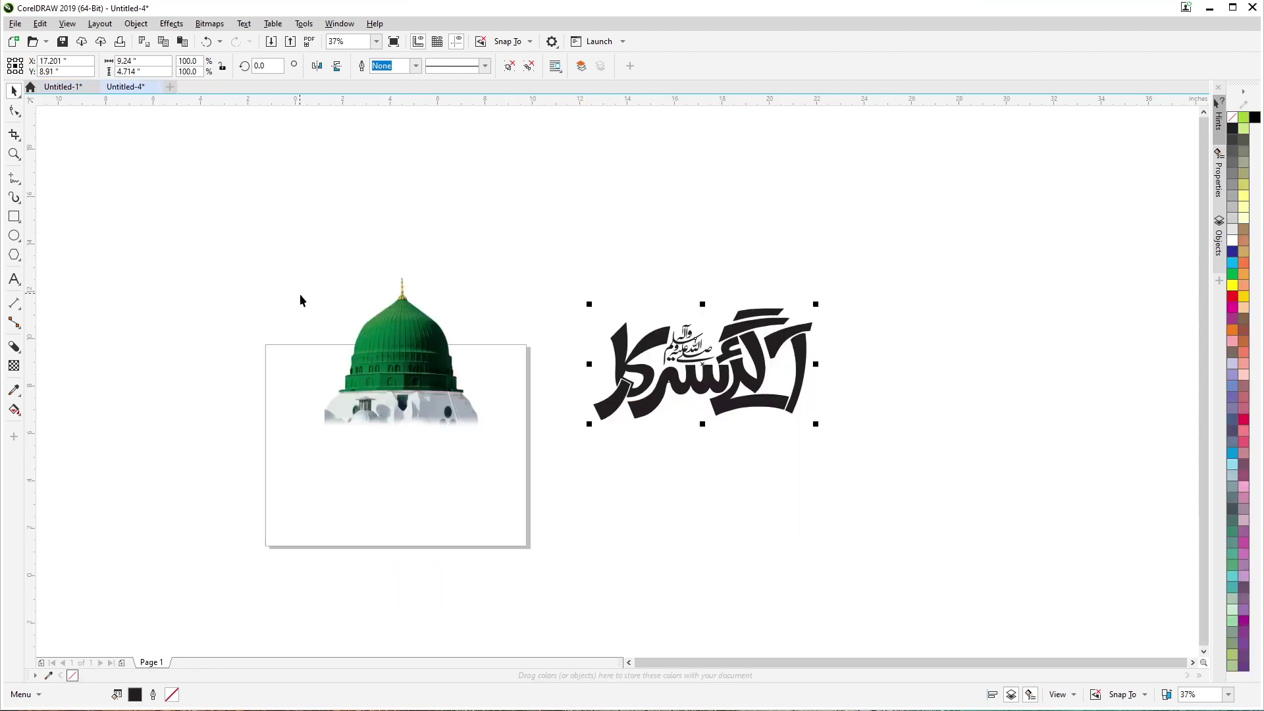
{"action": "left_click", "coordinate": [408, 356]}
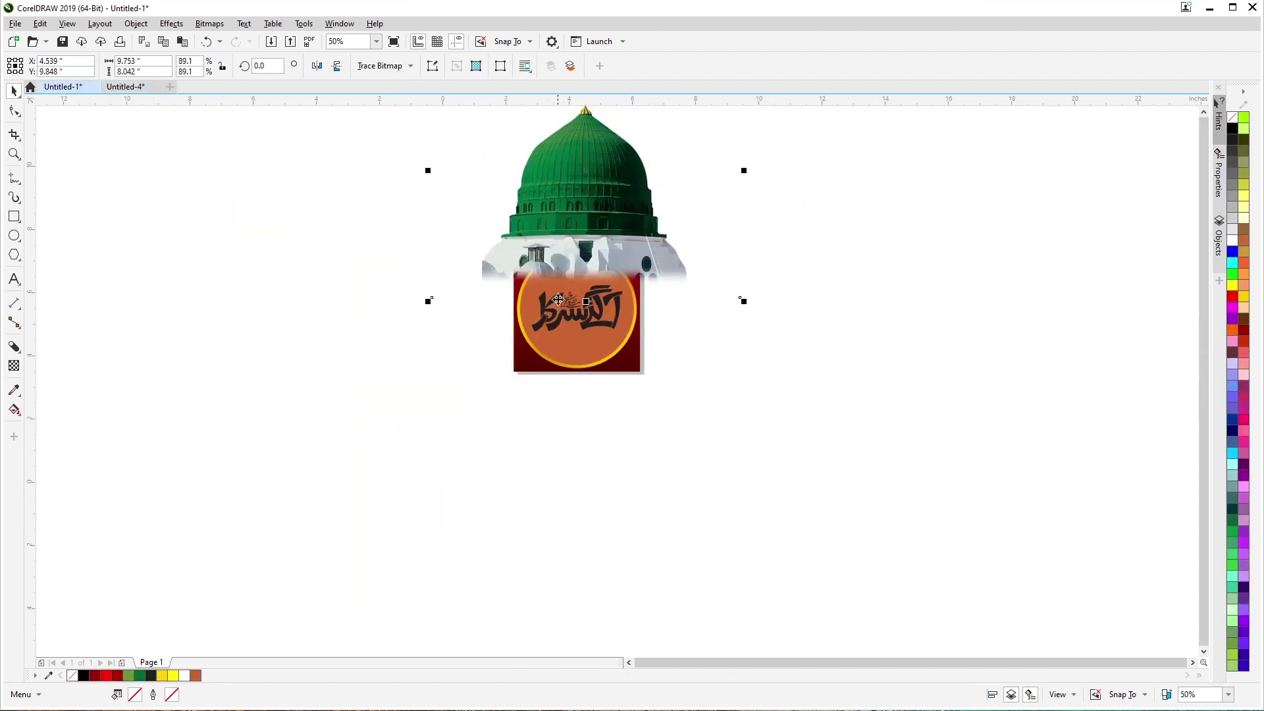
{"action": "scroll", "coordinate": [642, 162], "scroll_direction": "up", "scroll_amount": 1}
{"action": "left_click_drag", "start_coordinate": [843, 442], "coordinate": [680, 306]}
{"action": "left_click_drag", "start_coordinate": [500, 347], "coordinate": [502, 411]}
{"action": "left_click_drag", "start_coordinate": [378, 489], "coordinate": [443, 437]}
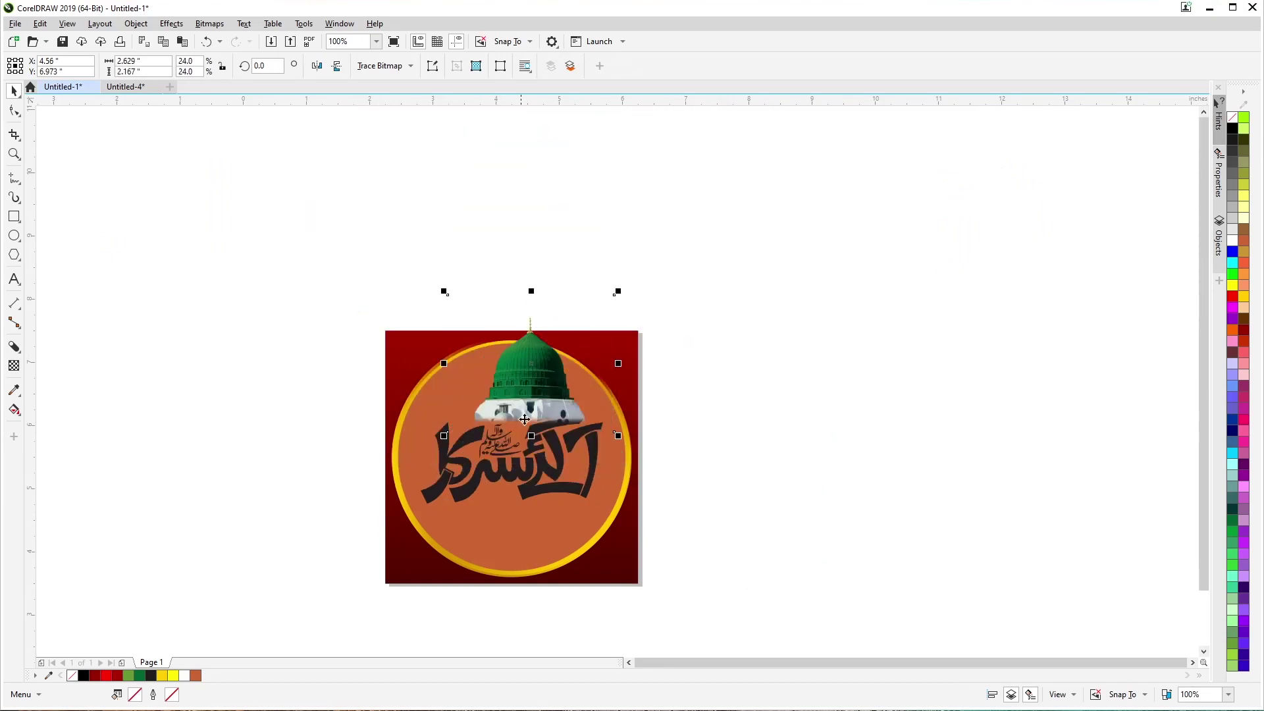
Step: Move the dome down over the calligraphy and enlarge it to about 3.16 inches wide
{"action": "left_click_drag", "start_coordinate": [532, 382], "coordinate": [518, 427]}
{"action": "scroll", "coordinate": [533, 368], "scroll_direction": "up", "scroll_amount": 3}
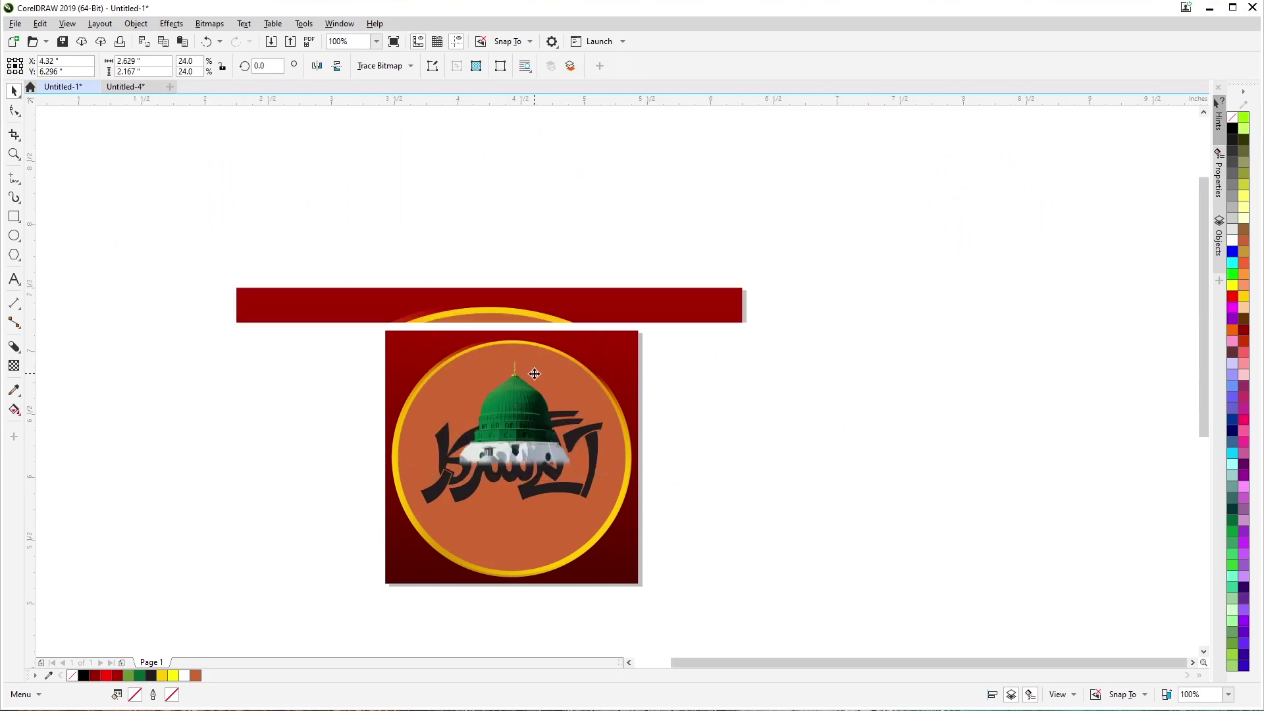
{"action": "scroll", "coordinate": [551, 370], "scroll_direction": "down", "scroll_amount": 3}
{"action": "left_click_drag", "start_coordinate": [451, 456], "coordinate": [433, 468]}
Step: Nudge the dome upward in small steps so it rises above the calligraphy
{"action": "key", "text": "Up"}
{"action": "key", "text": "Up"}
{"action": "key", "text": "Up"}
{"action": "key", "text": "Up"}
{"action": "key", "text": "Up"}
{"action": "key", "text": "Up"}
{"action": "key", "text": "Up"}
{"action": "key", "text": "Up"}
{"action": "key", "text": "Up"}
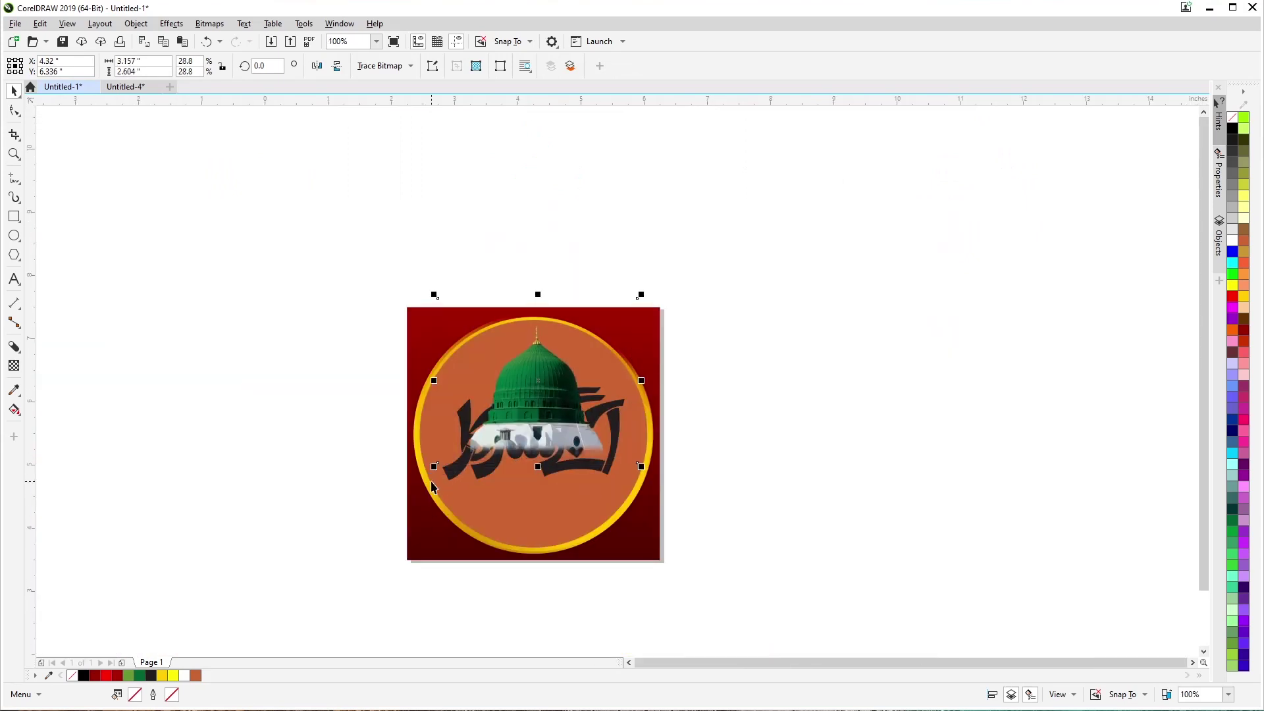
{"action": "left_click_drag", "start_coordinate": [436, 465], "coordinate": [436, 465]}
{"action": "key", "text": "Up"}
{"action": "key", "text": "Up"}
{"action": "key", "text": "Up"}
{"action": "key", "text": "Up"}
{"action": "key", "text": "Up"}
{"action": "key", "text": "Up"}
{"action": "key", "text": "Up"}
{"action": "key", "text": "Up"}
{"action": "key", "text": "Up"}
{"action": "key", "text": "Up"}
{"action": "key", "text": "Up"}
{"action": "key", "text": "Up"}
{"action": "key", "text": "Up"}
{"action": "key", "text": "Up"}
{"action": "key", "text": "Up"}
{"action": "key", "text": "Up"}
{"action": "key", "text": "Up"}
{"action": "key", "text": "Up"}
{"action": "key", "text": "Up"}
{"action": "key", "text": "Up"}
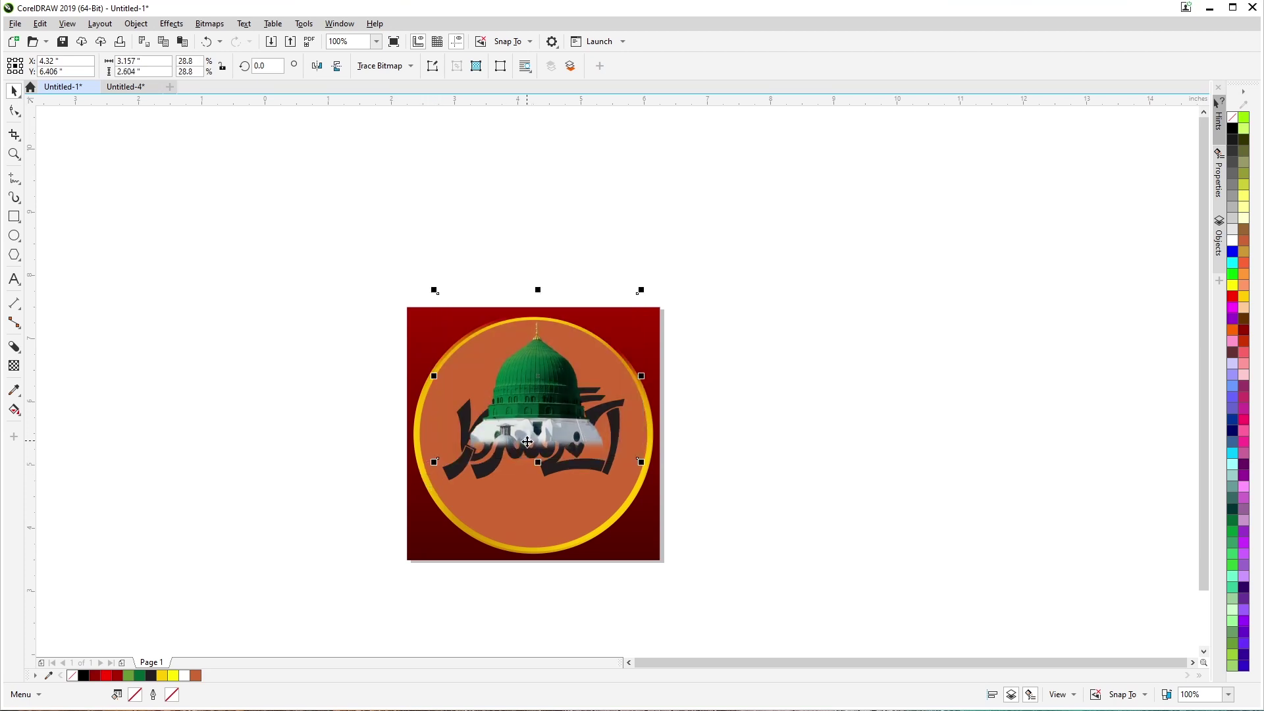
Step: Nudge the dome left to line it up with the calligraphy's centre, and group the two
{"action": "left_click", "coordinate": [489, 472]}
{"action": "key", "text": "Left"}
{"action": "key", "text": "Left"}
{"action": "key", "text": "Left"}
{"action": "key", "text": "Left"}
{"action": "key", "text": "Left"}
{"action": "key", "text": "Left"}
{"action": "key", "text": "Left"}
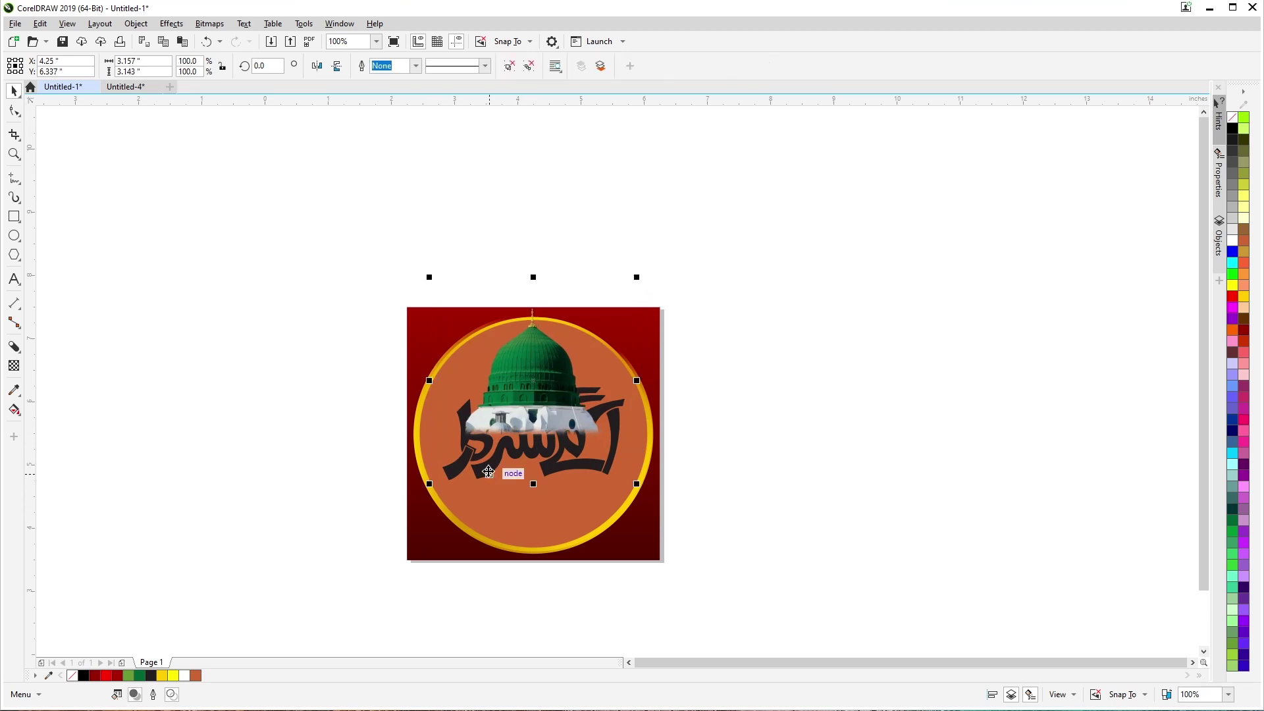
Step: Centre the dome and calligraphy group on the page, and raise it to a vertical position of 5.98 inches
{"action": "left_click_drag", "start_coordinate": [489, 471], "coordinate": [523, 507]}
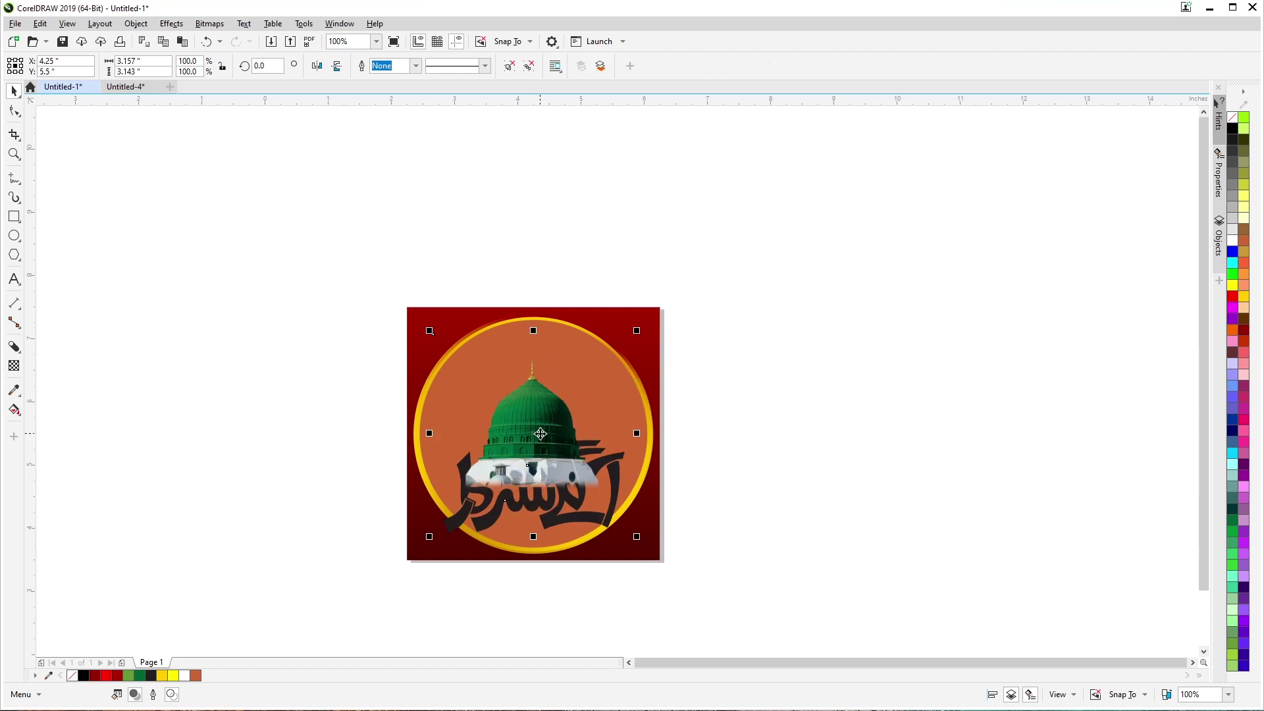
{"action": "left_click_drag", "start_coordinate": [540, 434], "coordinate": [826, 380]}
{"action": "key", "text": "ctrl+z"}
{"action": "left_click_drag", "start_coordinate": [544, 432], "coordinate": [543, 417]}
{"action": "key", "text": "Up"}
{"action": "key", "text": "Up"}
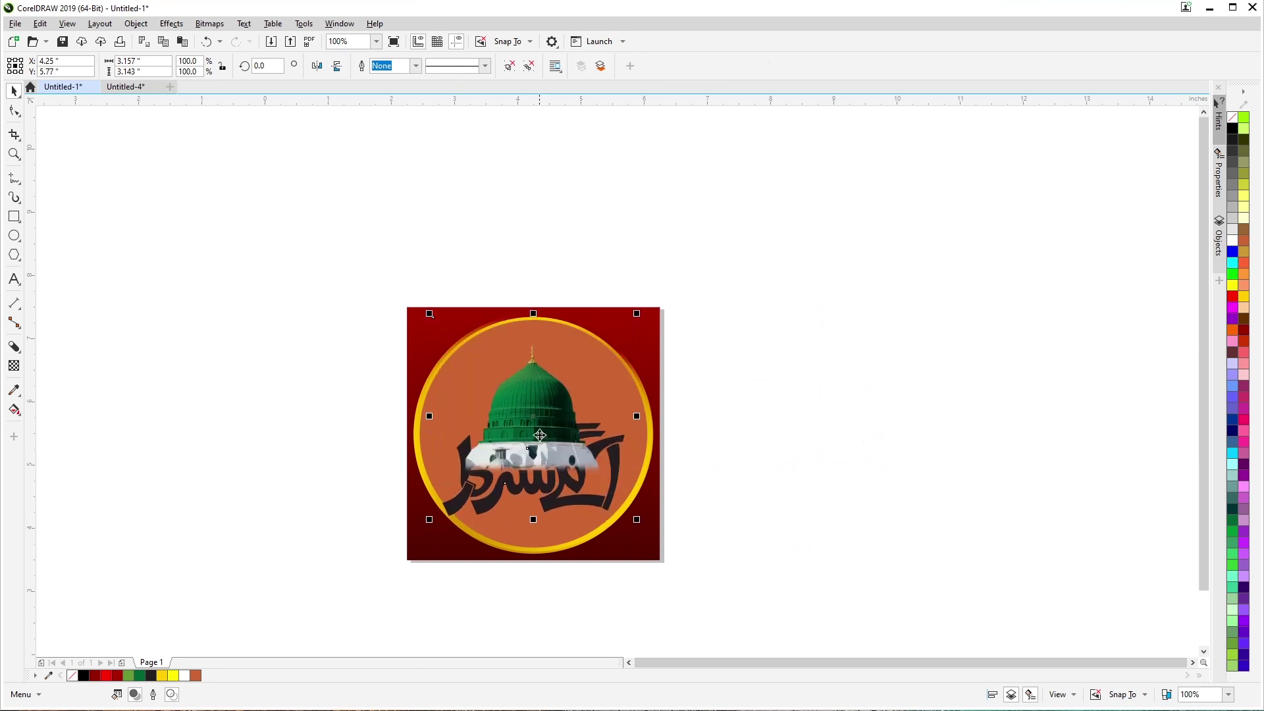
{"action": "key", "text": "Up"}
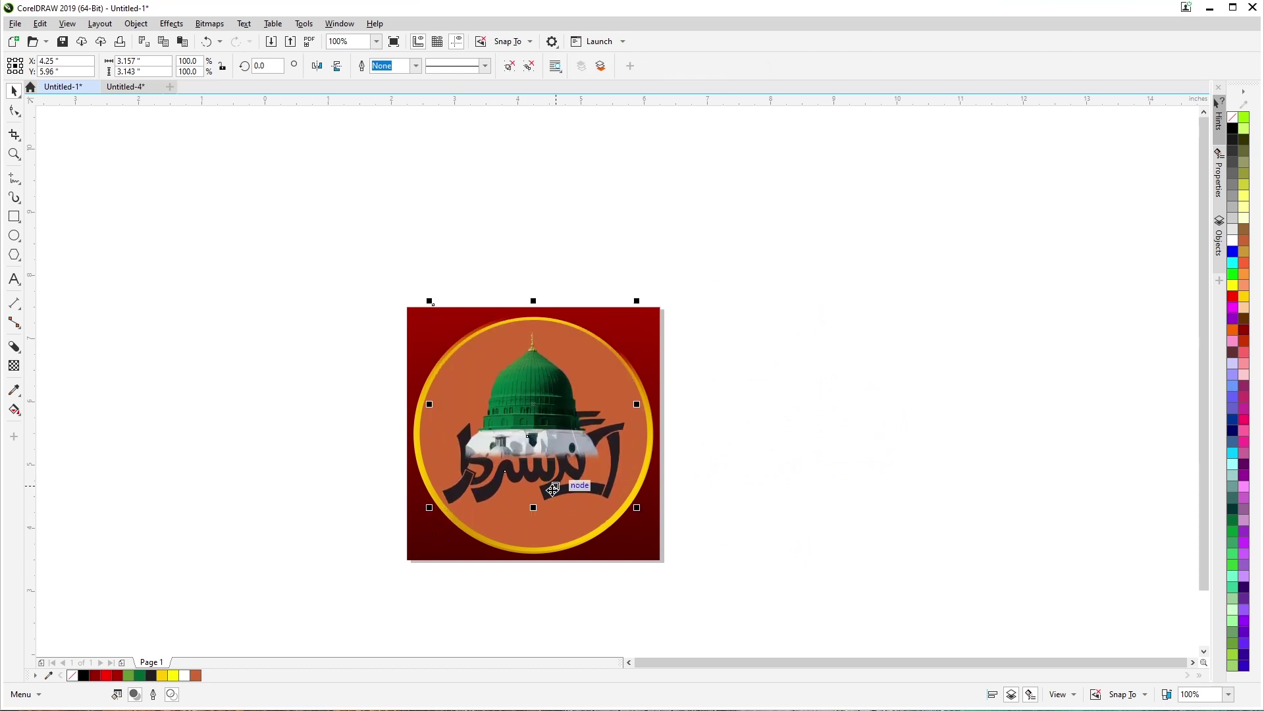
{"action": "key", "text": "Up"}
{"action": "key", "text": "Up"}
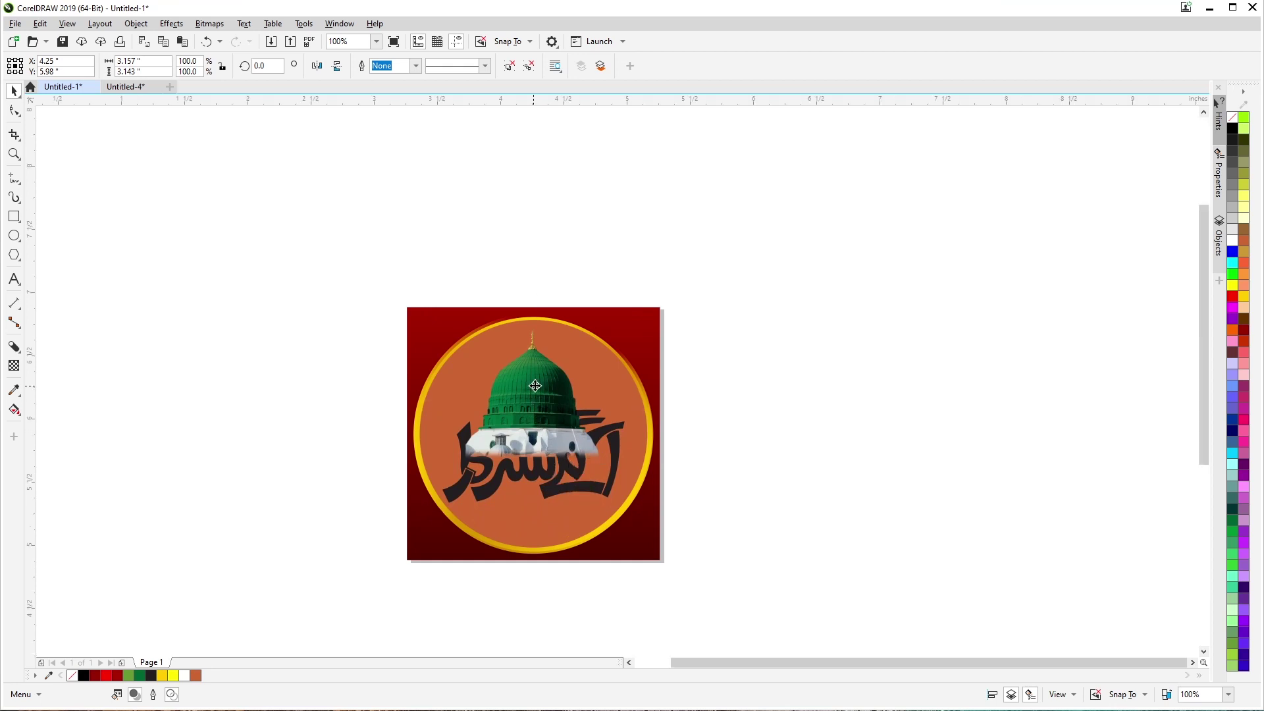
Step: Nudge the dome and calligraphy group up and back down to a vertical position of 5.97 inches
{"action": "scroll", "coordinate": [536, 386], "scroll_direction": "up", "scroll_amount": 1}
{"action": "key", "text": "Up"}
{"action": "key", "text": "Up"}
{"action": "key", "text": "Up"}
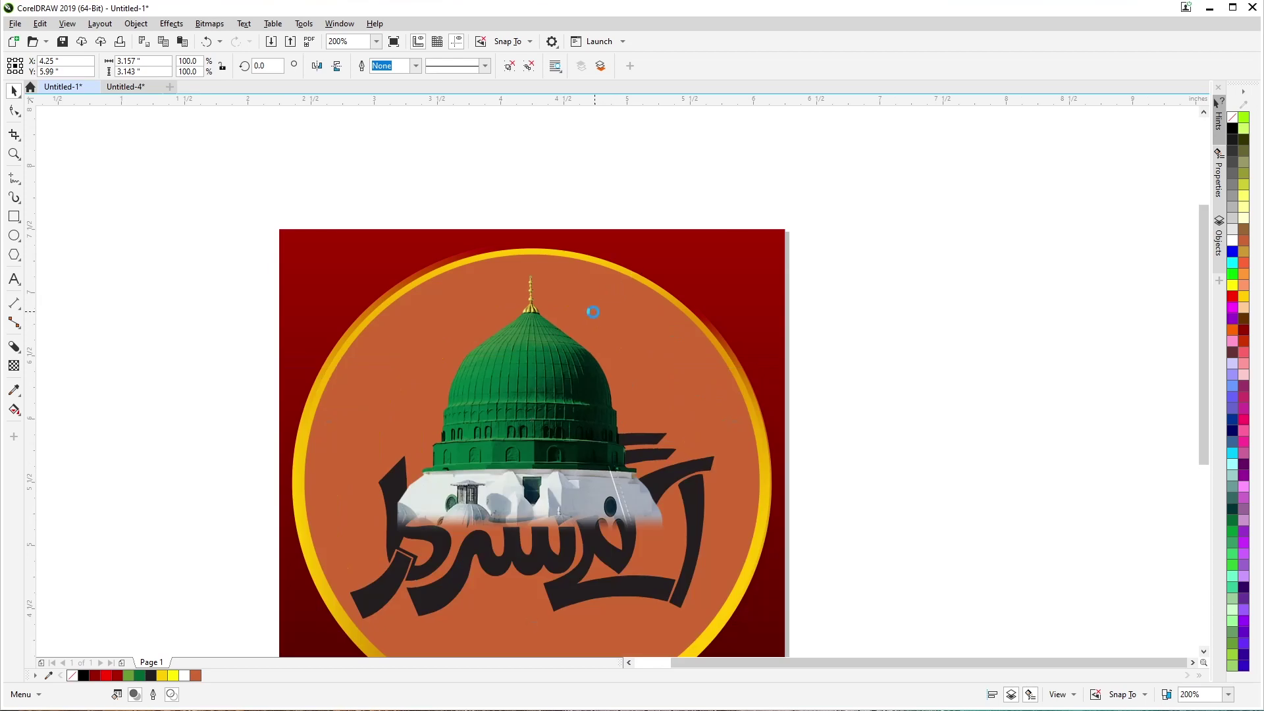
{"action": "key", "text": "Down"}
{"action": "key", "text": "Down"}
{"action": "key", "text": "Down"}
{"action": "key", "text": "Down"}
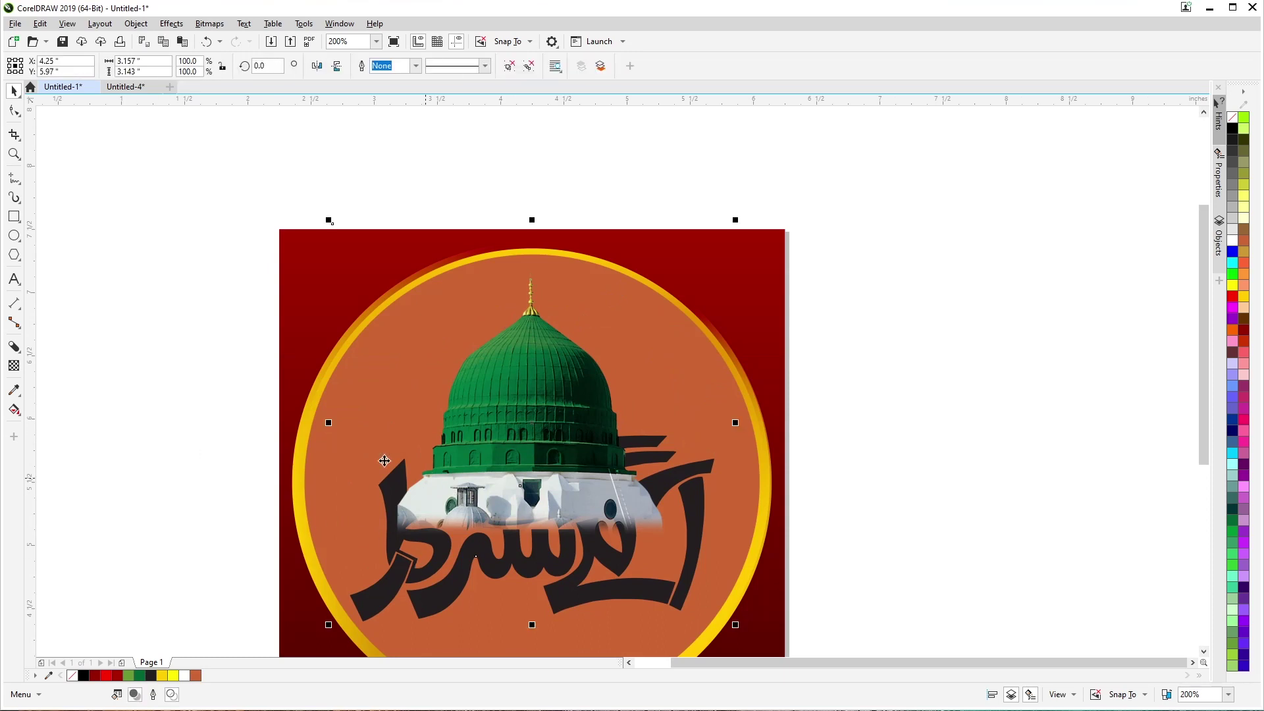
Step: Ungroup the dome and calligraphy, and send the dome image one level back behind the calligraphy
{"action": "left_click", "coordinate": [507, 69]}
{"action": "left_click", "coordinate": [266, 392]}
{"action": "left_click", "coordinate": [495, 388]}
{"action": "key", "text": "ctrl+Page_Down"}
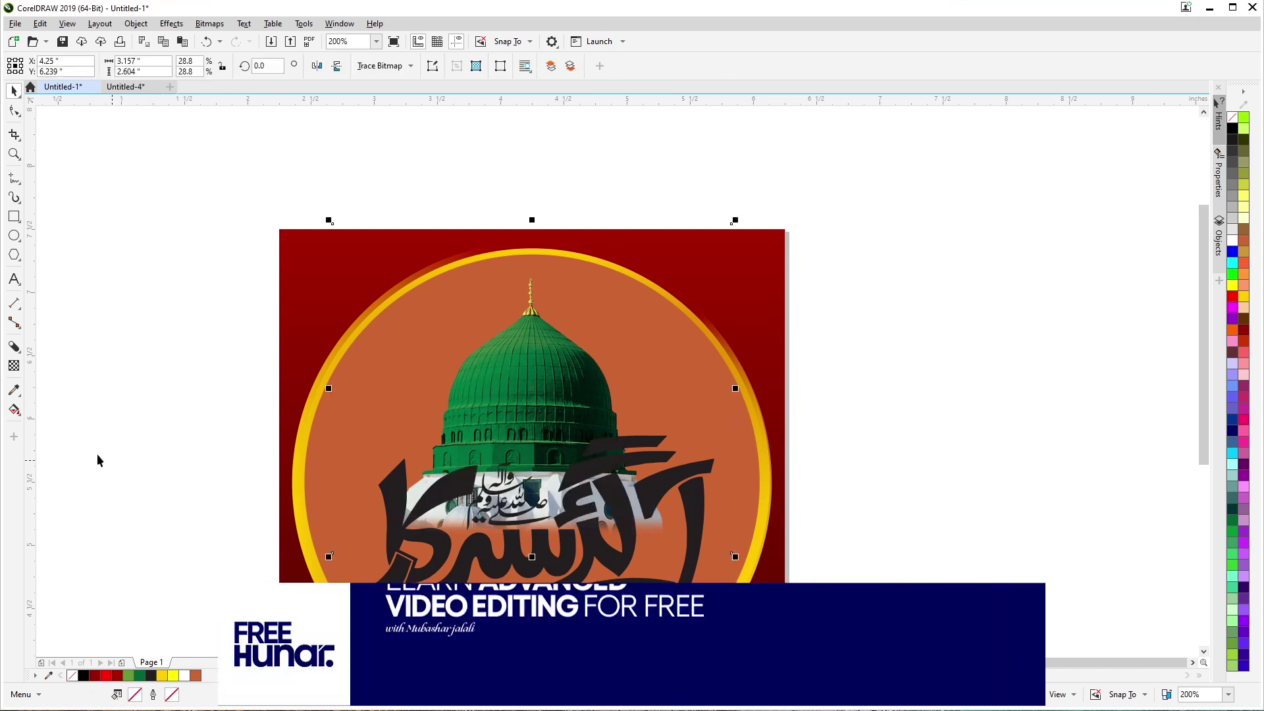
Step: Fade out the dome's white base with a vertical linear transparency running downward behind the calligraphy
{"action": "left_click", "coordinate": [14, 366]}
{"action": "left_click_drag", "start_coordinate": [531, 440], "coordinate": [528, 520]}
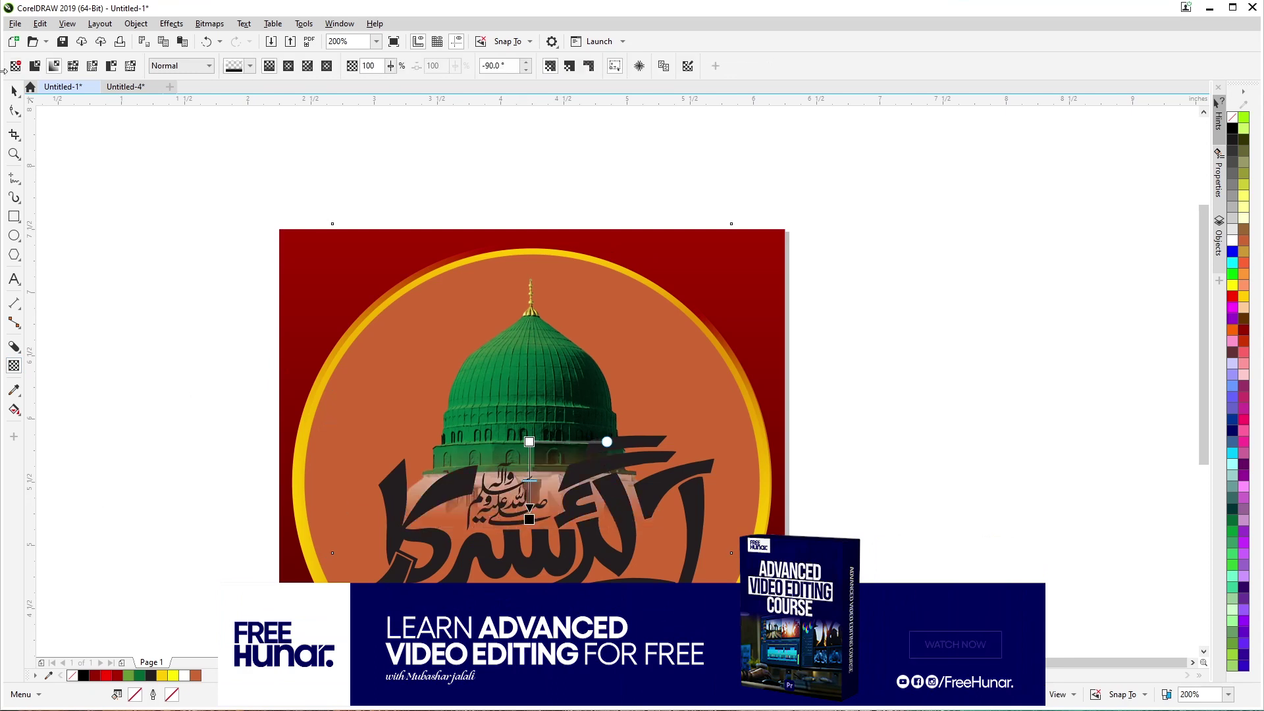
{"action": "left_click", "coordinate": [14, 91]}
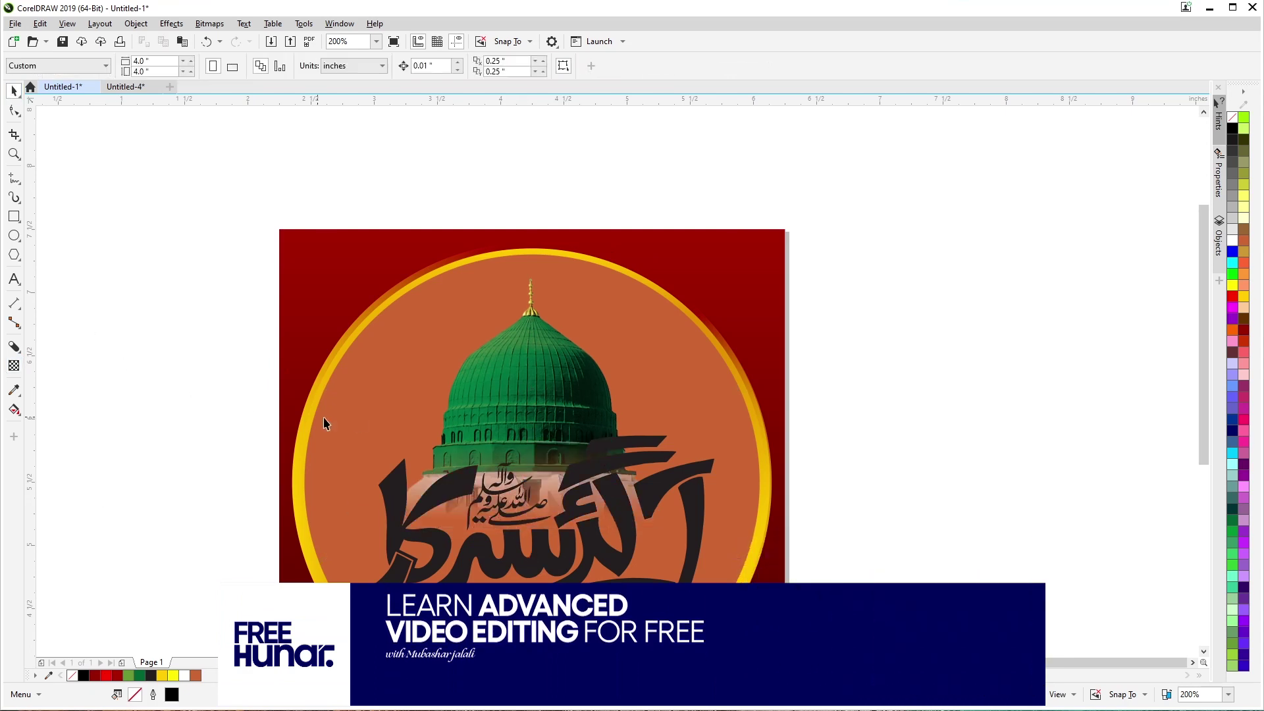
Step: Fill the calligraphy with a vertical linear gradient from bright yellow at its top to golden yellow at its bottom
{"action": "left_click", "coordinate": [598, 554]}
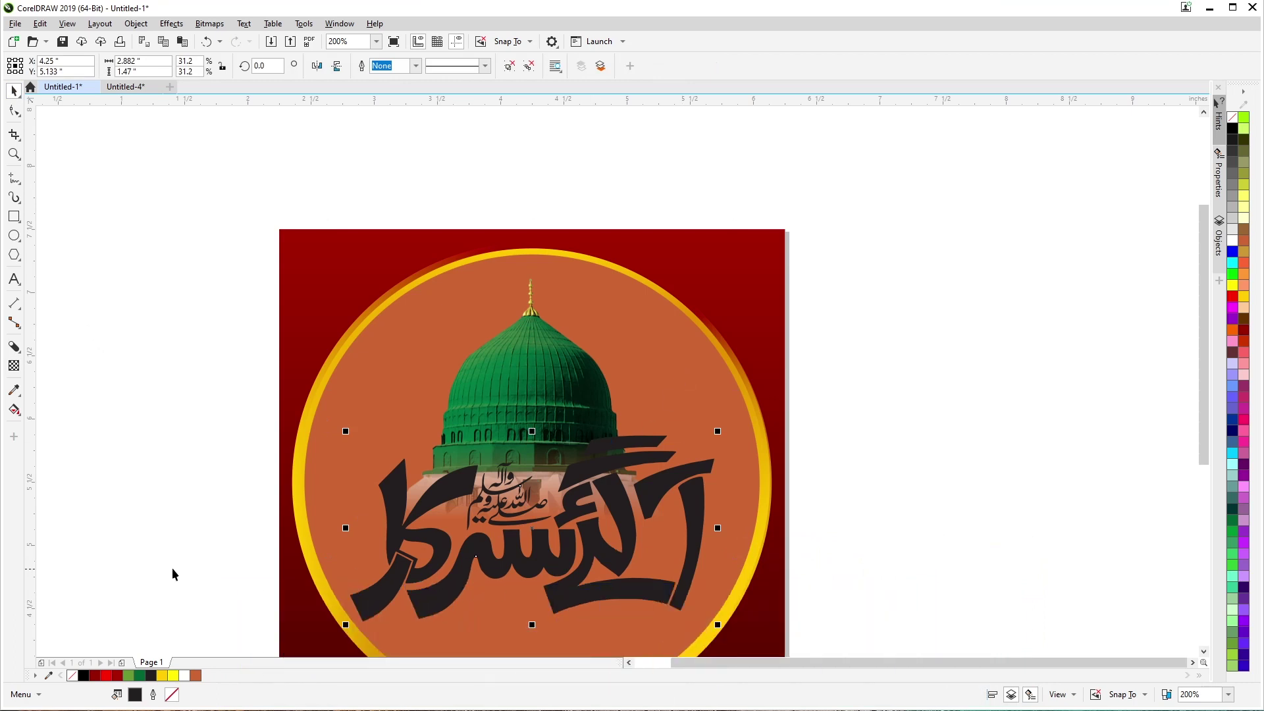
{"action": "key", "text": "g"}
{"action": "left_click_drag", "start_coordinate": [531, 445], "coordinate": [532, 604]}
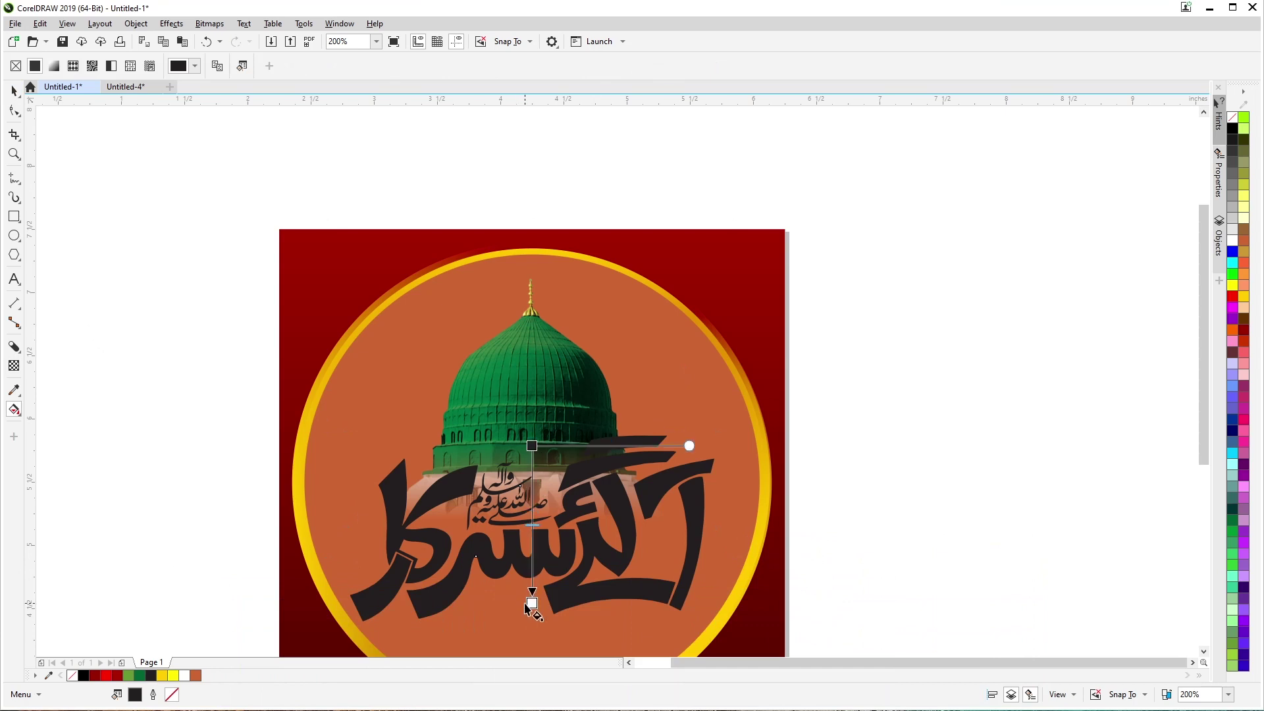
{"action": "left_click", "coordinate": [1243, 293]}
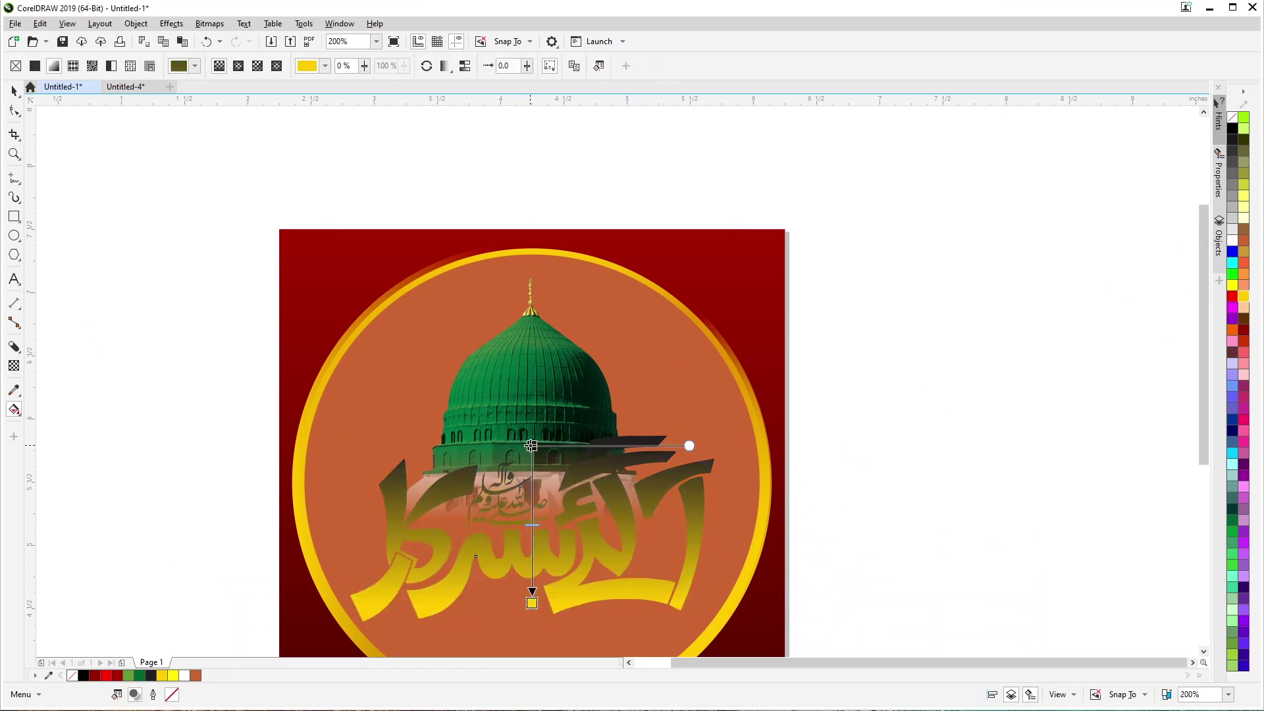
{"action": "left_click", "coordinate": [1232, 285]}
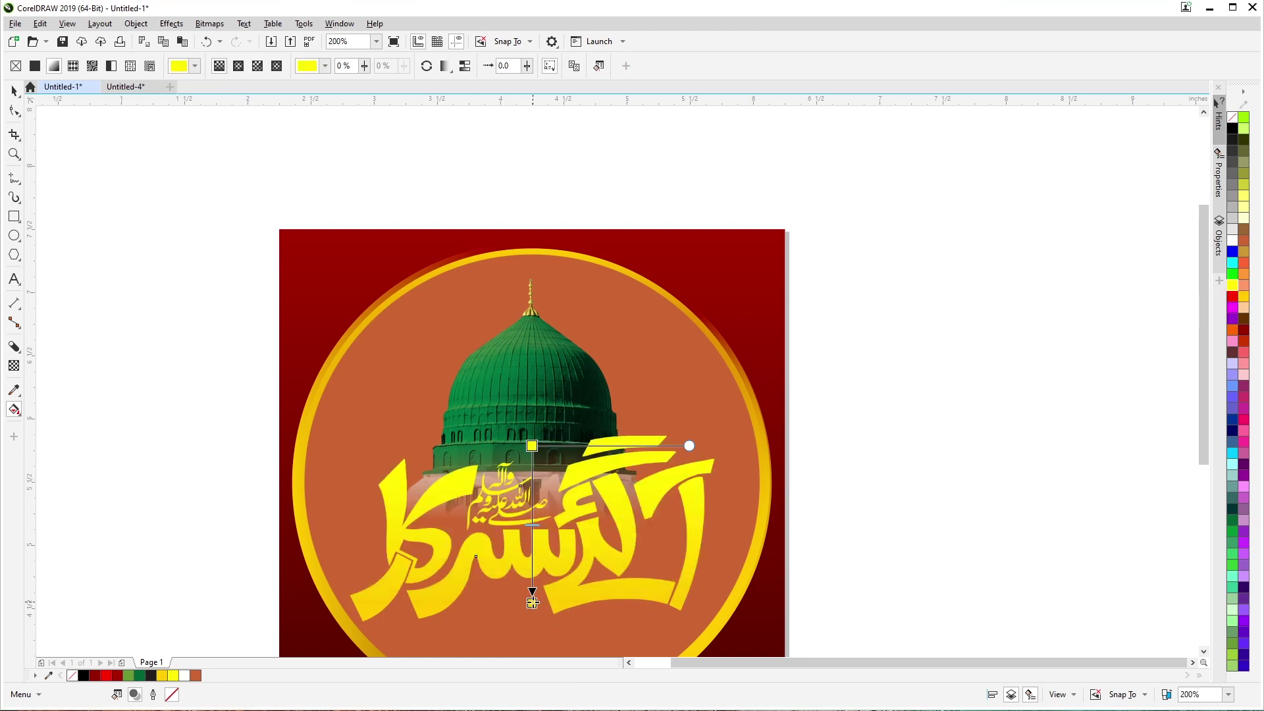
{"action": "left_click_drag", "start_coordinate": [533, 602], "coordinate": [530, 609]}
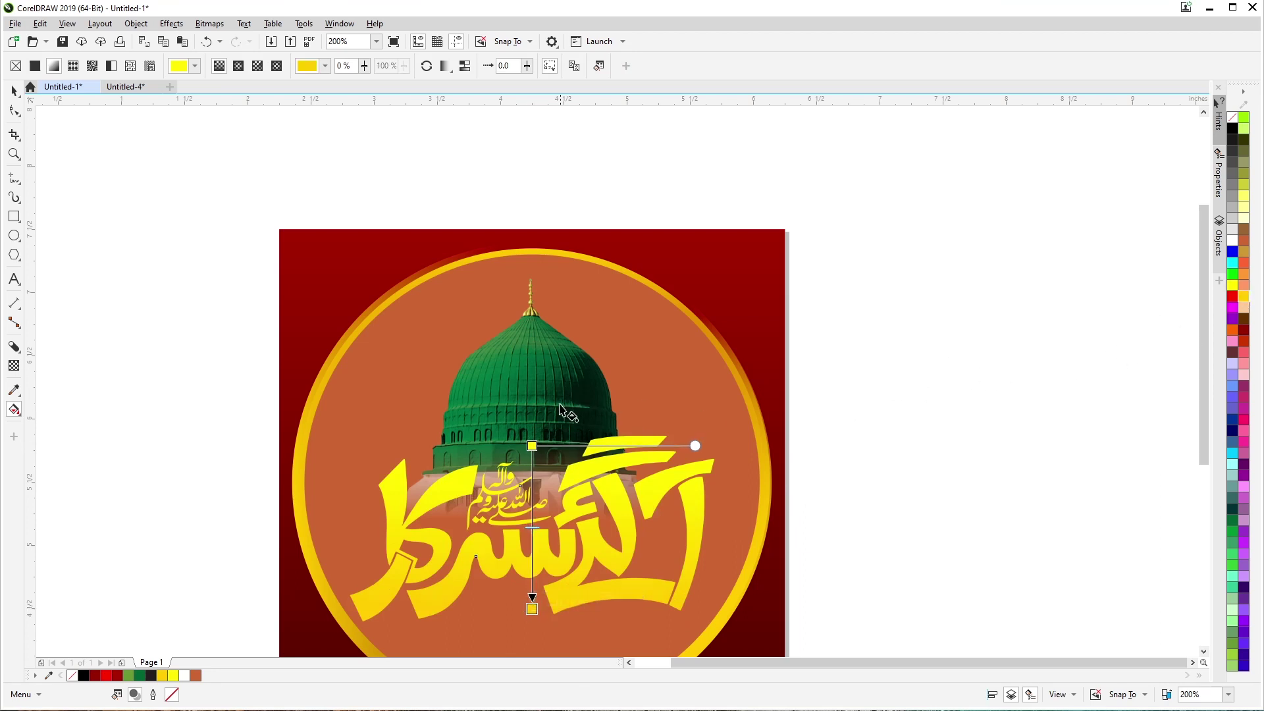
Step: Try a paler yellow for the upper colour of the calligraphy's gradient
{"action": "left_click", "coordinate": [533, 445]}
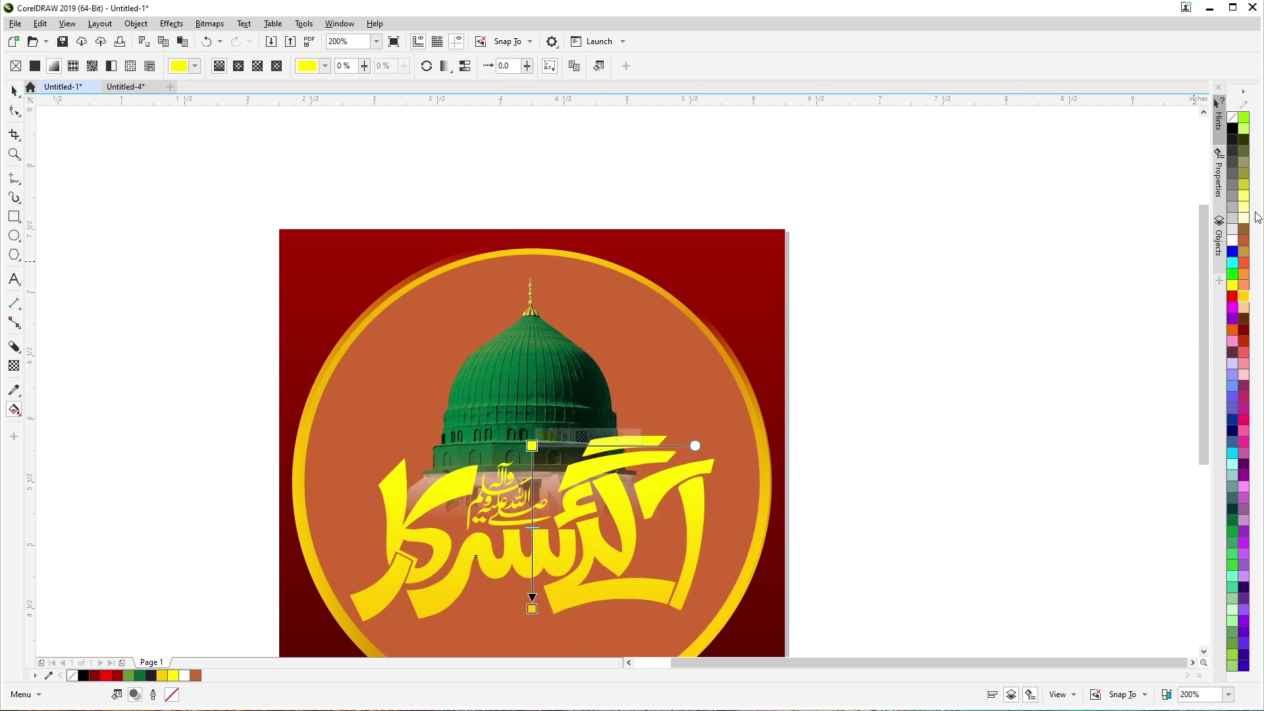
{"action": "left_click", "coordinate": [1244, 196]}
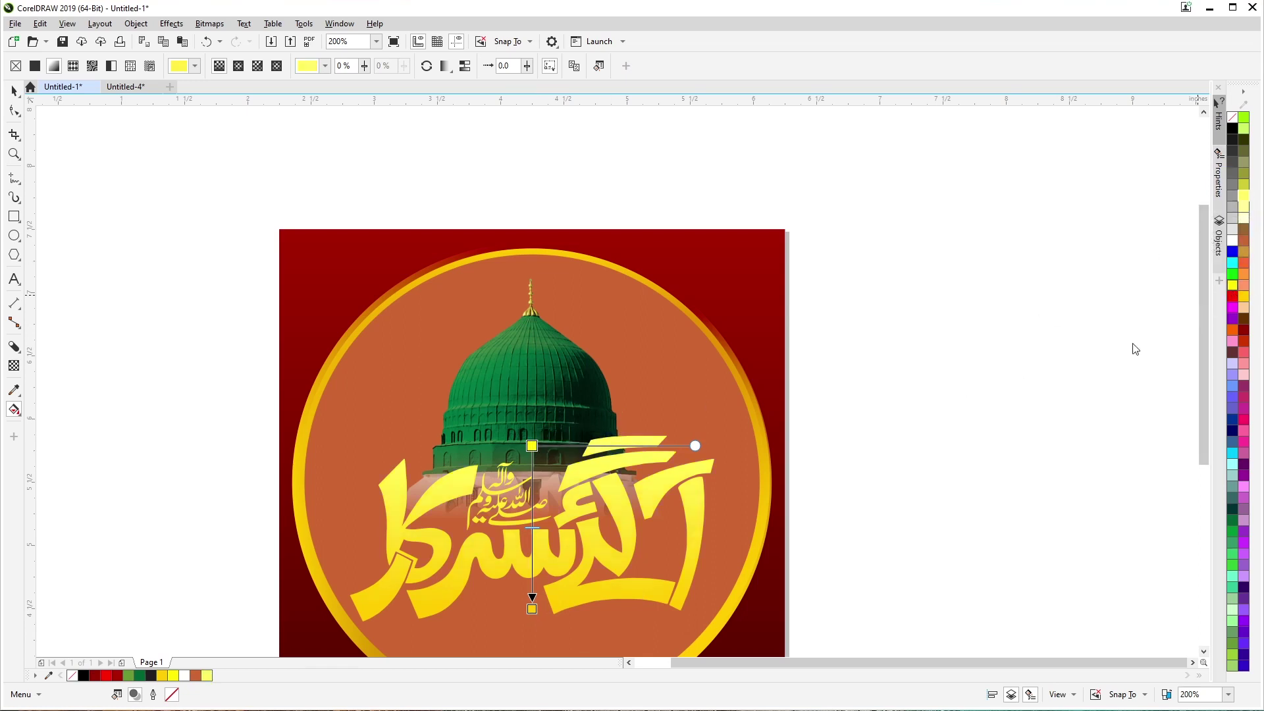
{"action": "scroll", "coordinate": [665, 358], "scroll_direction": "down", "scroll_amount": 3}
{"action": "scroll", "coordinate": [671, 367], "scroll_direction": "up", "scroll_amount": 3}
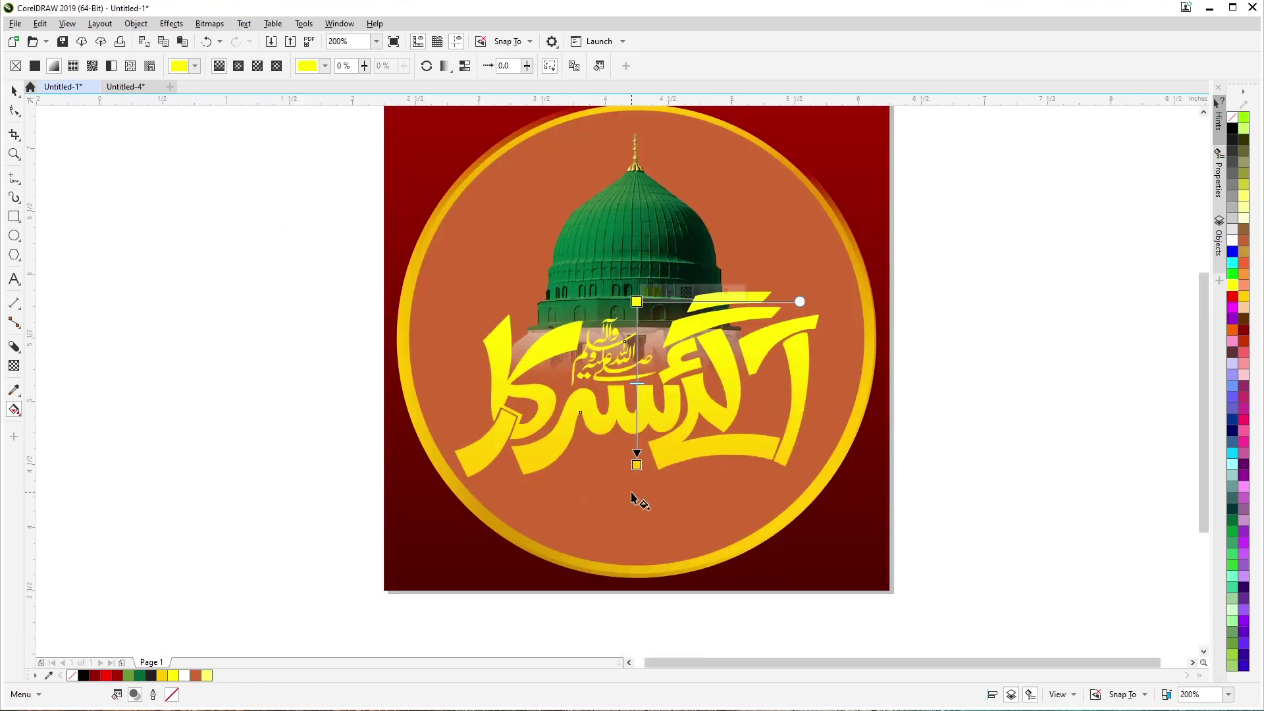
Step: Shorten the calligraphy's gradient by moving both its end points inward along the vertical axis
{"action": "mouse_move", "coordinate": [637, 465]}
{"action": "left_mouse_down"}
{"action": "mouse_move", "coordinate": [635, 475]}
{"action": "mouse_move", "coordinate": [636, 443]}
{"action": "left_mouse_up"}
{"action": "left_click_drag", "start_coordinate": [636, 301], "coordinate": [636, 331]}
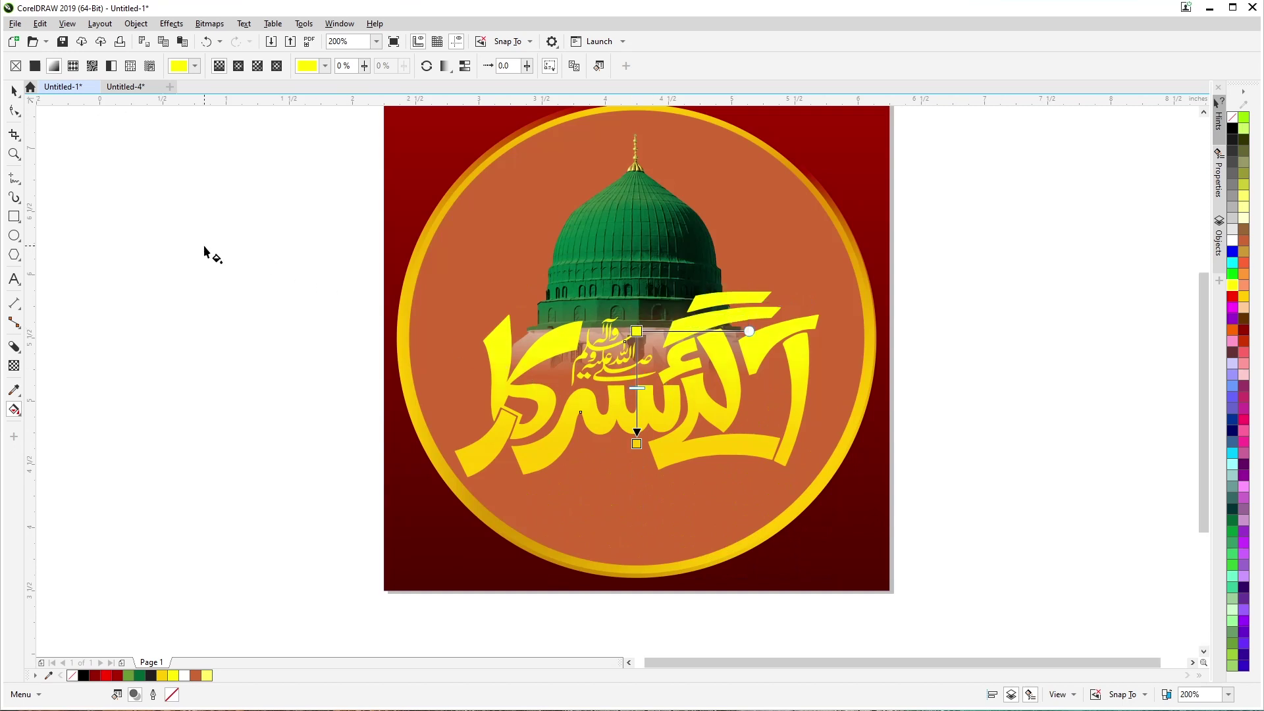
{"action": "left_click", "coordinate": [14, 92]}
{"action": "left_click", "coordinate": [62, 214]}
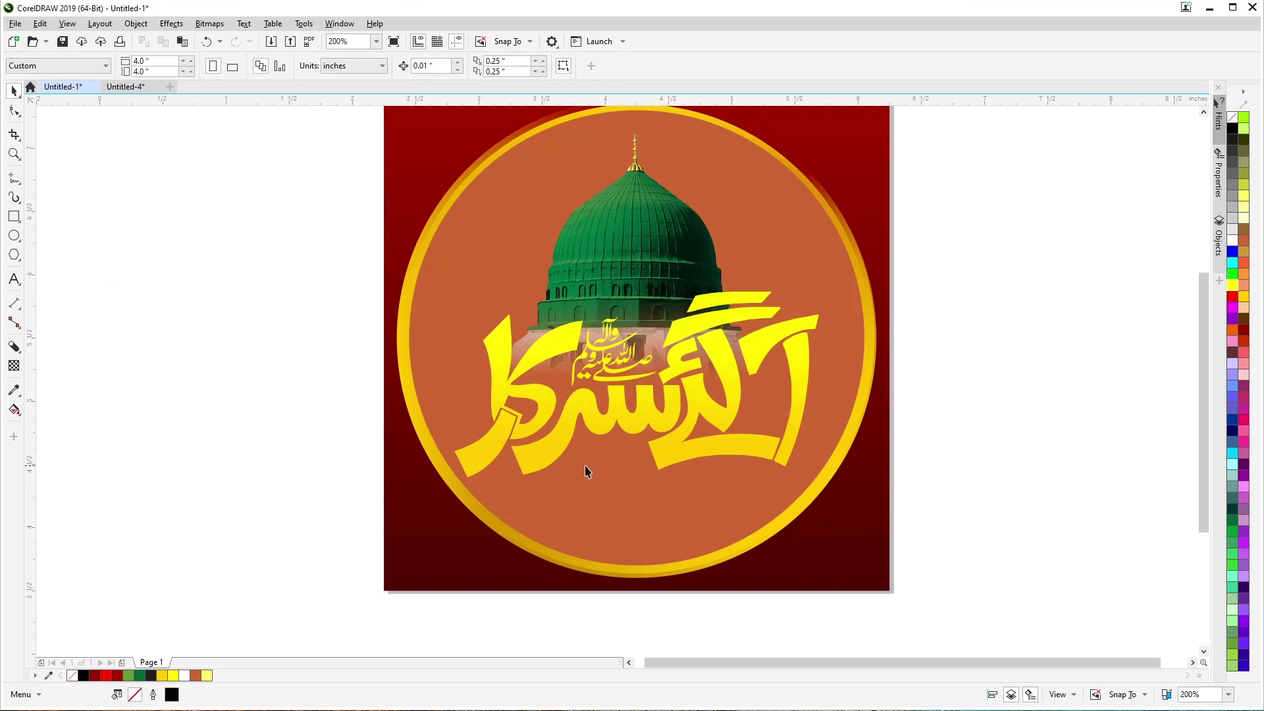
Step: Try a soft black drop shadow beneath the calligraphy
{"action": "left_click", "coordinate": [597, 427]}
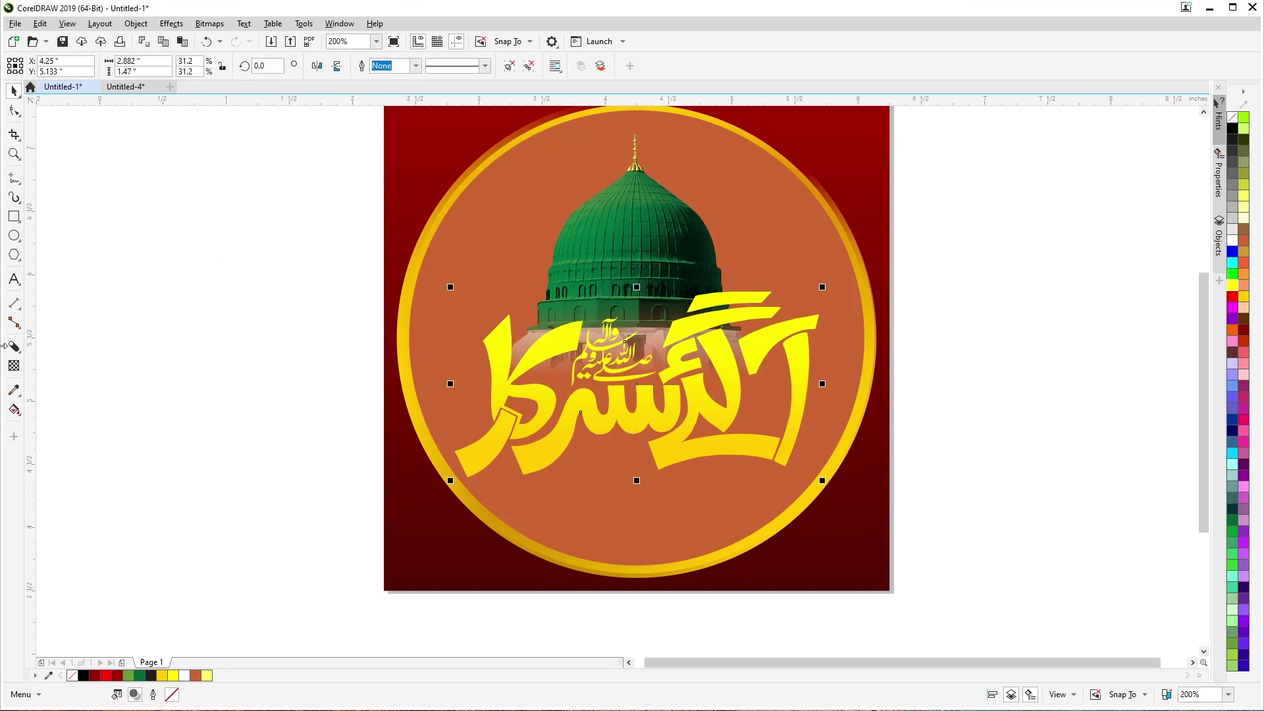
{"action": "left_click", "coordinate": [14, 347]}
{"action": "left_click", "coordinate": [60, 344]}
{"action": "left_click_drag", "start_coordinate": [639, 414], "coordinate": [656, 486]}
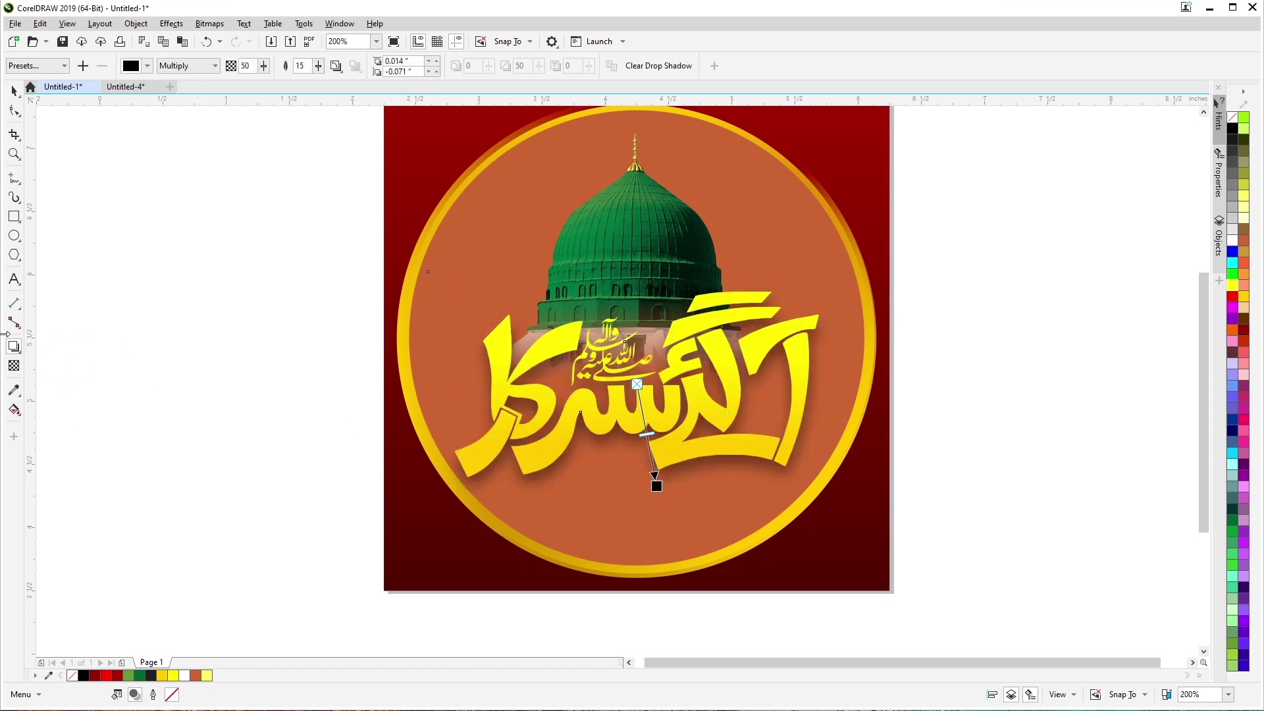
{"action": "key", "text": "ctrl+z"}
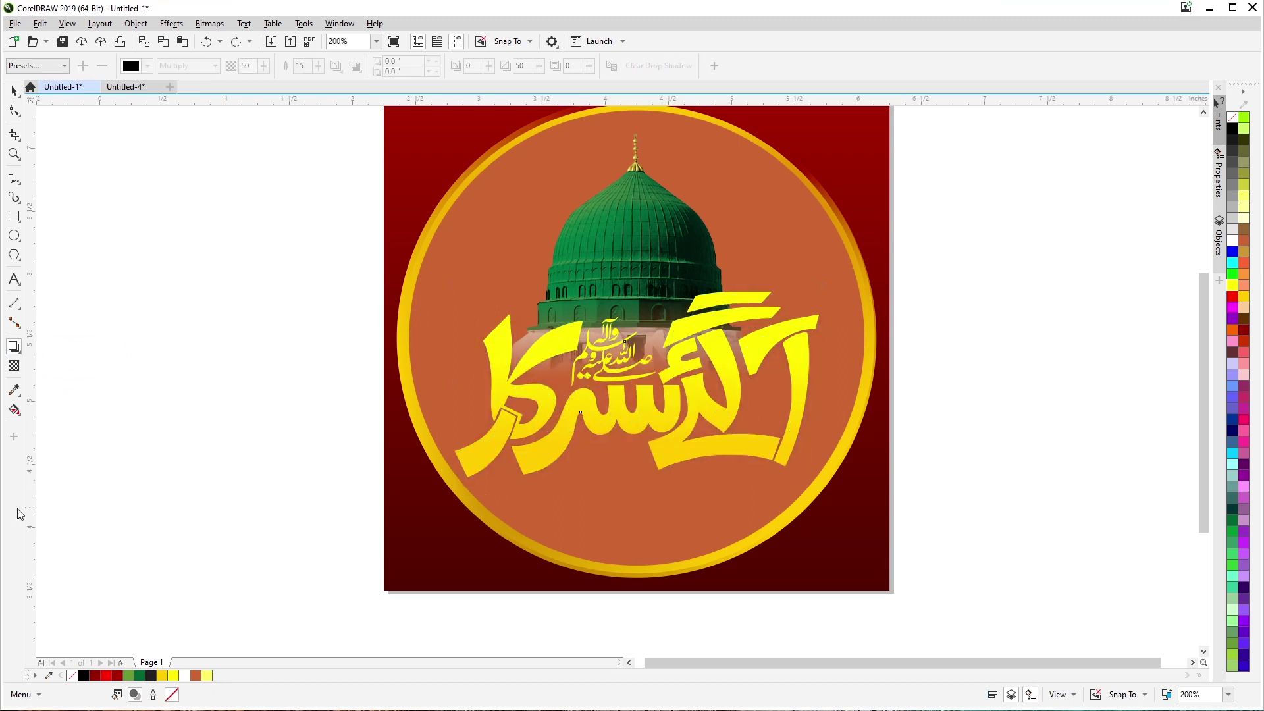
Step: Add a black block shadow extending downward from the calligraphy, about 0.085 inches deep at about 269 degrees
{"action": "left_click", "coordinate": [18, 350]}
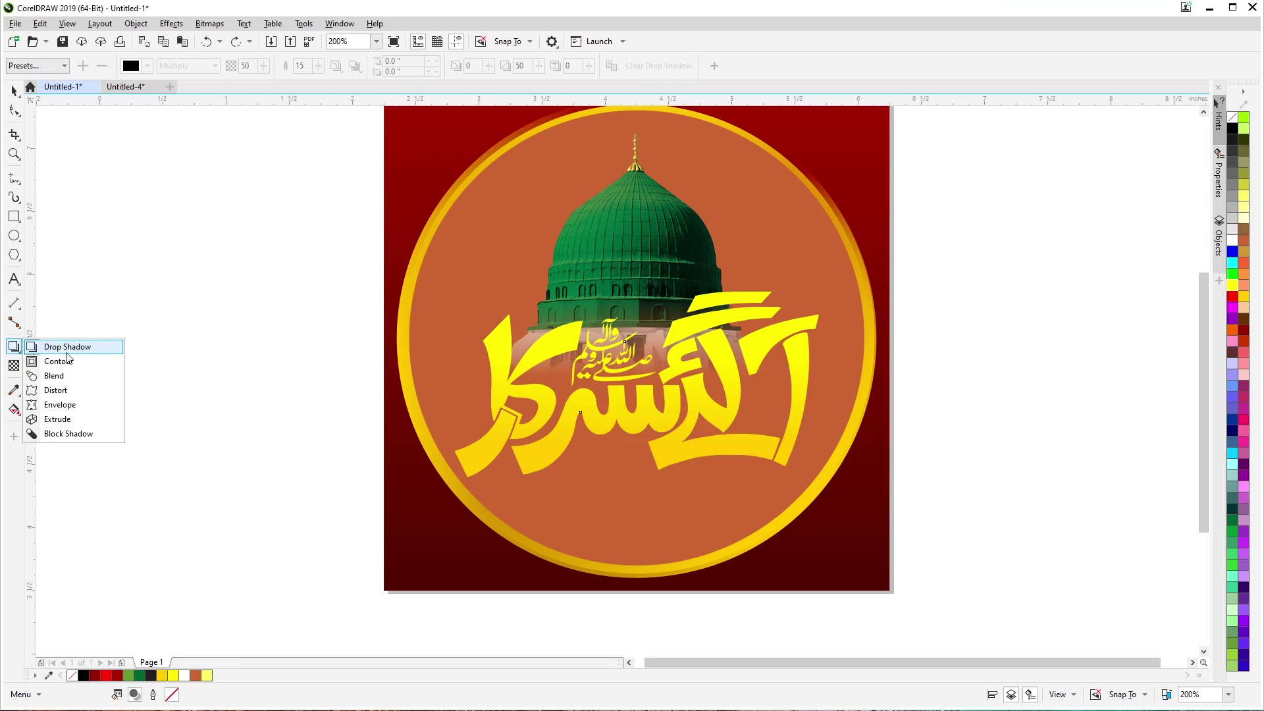
{"action": "left_click", "coordinate": [69, 433]}
{"action": "left_click_drag", "start_coordinate": [671, 403], "coordinate": [643, 405]}
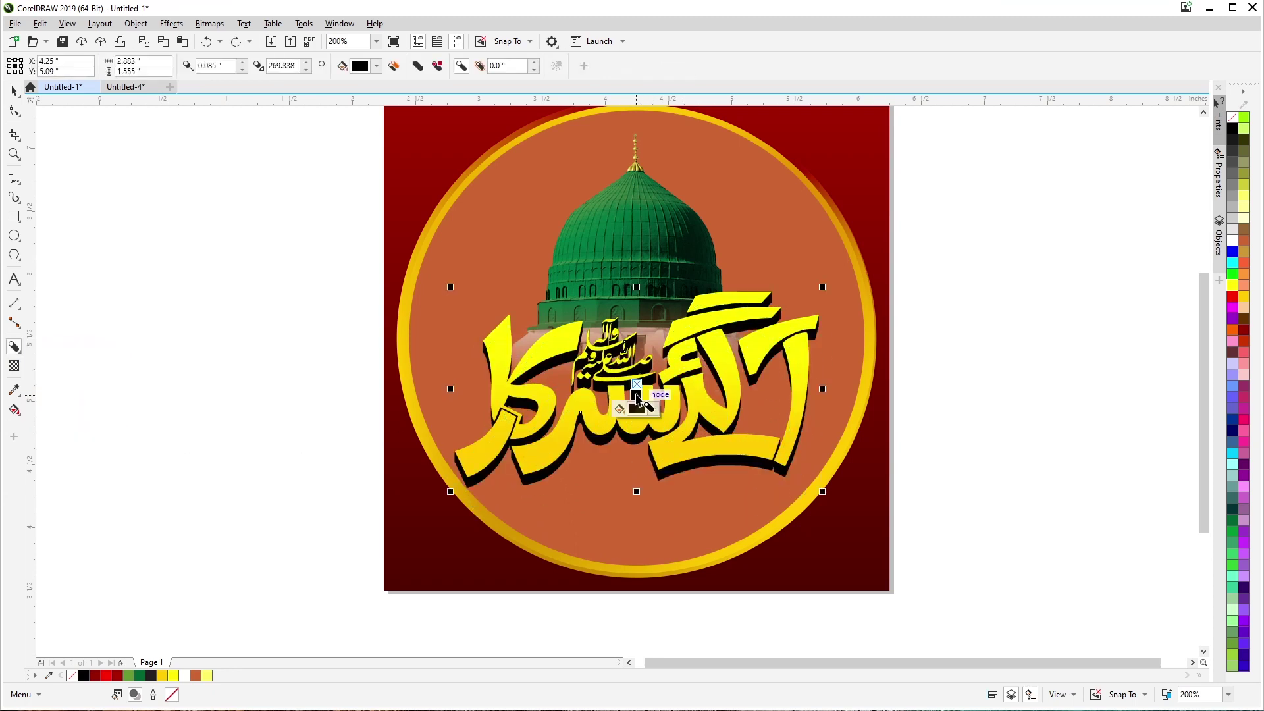
{"action": "scroll", "coordinate": [657, 377], "scroll_direction": "up", "scroll_amount": 2}
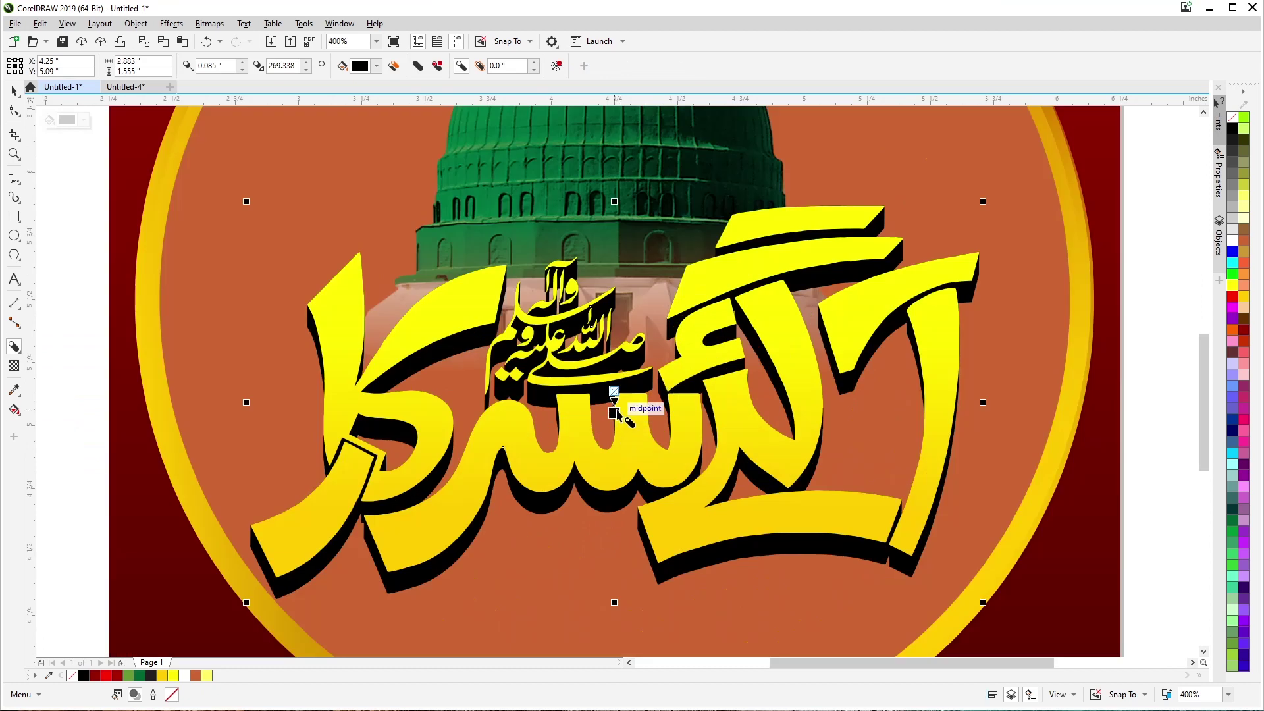
{"action": "left_click", "coordinate": [615, 414]}
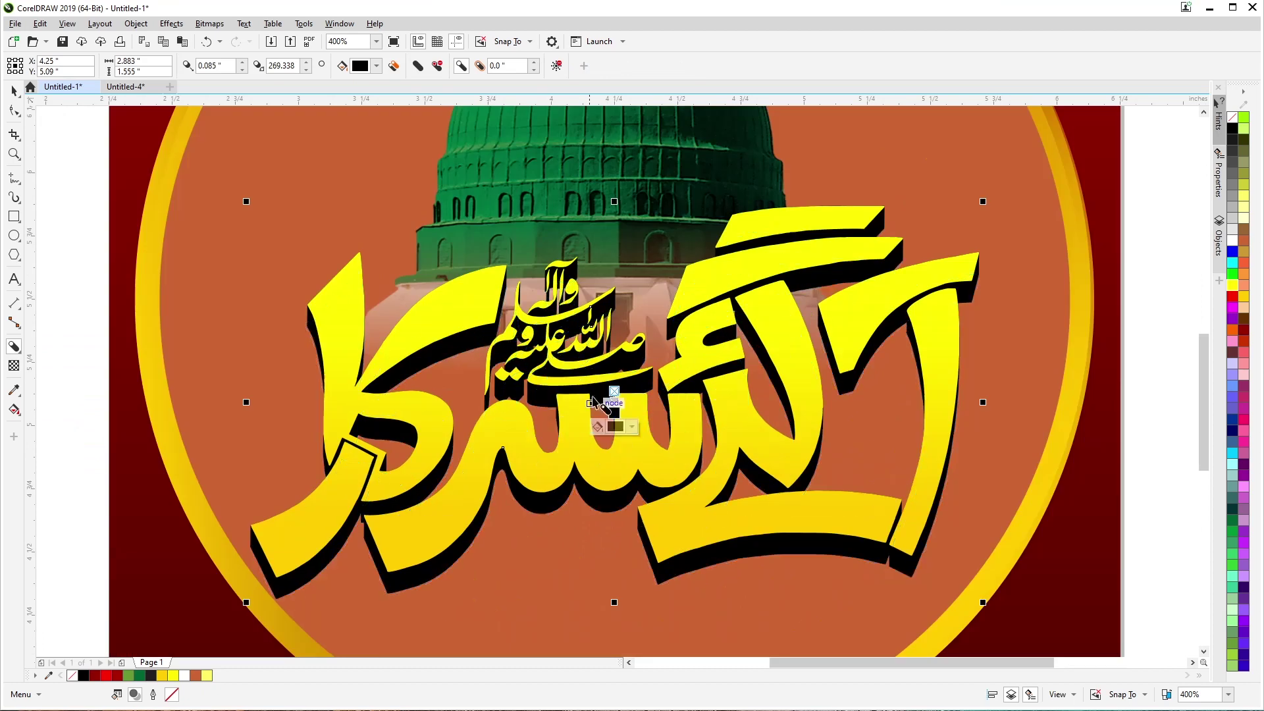
{"action": "scroll", "coordinate": [613, 405], "scroll_direction": "down", "scroll_amount": 2}
{"action": "left_click", "coordinate": [13, 92]}
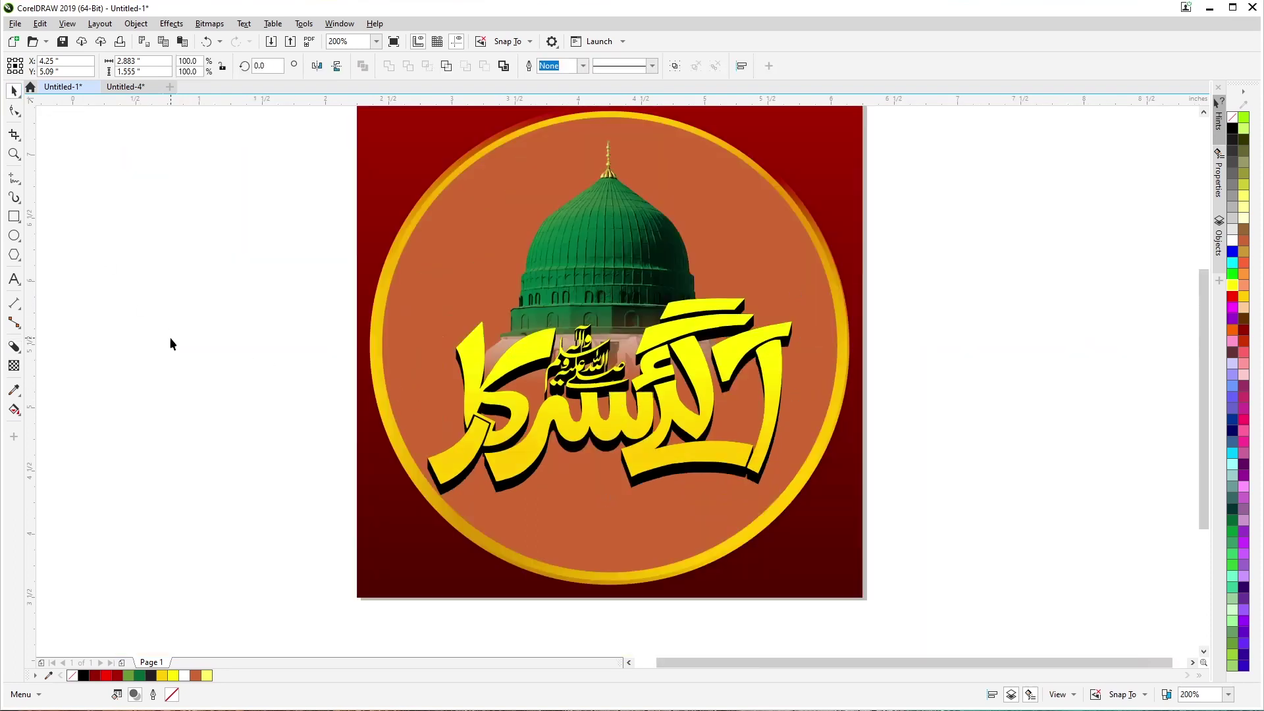
{"action": "left_click", "coordinate": [169, 342]}
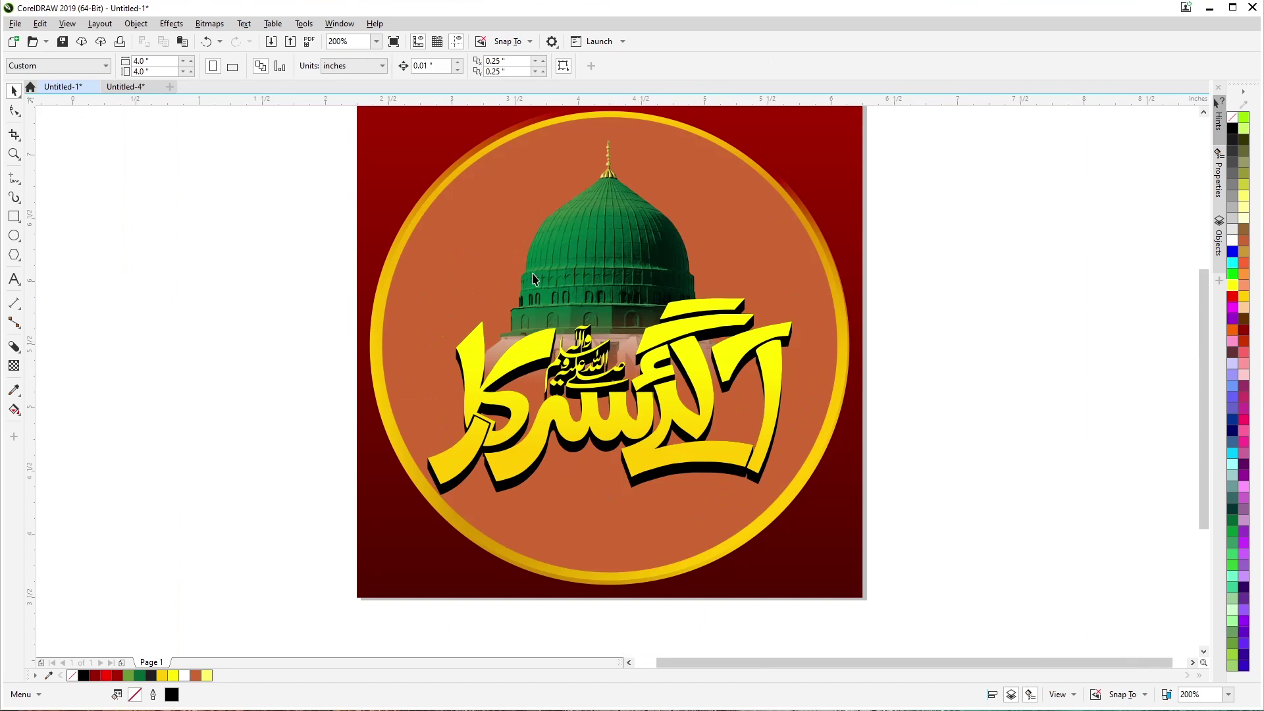
{"action": "left_click", "coordinate": [480, 230]}
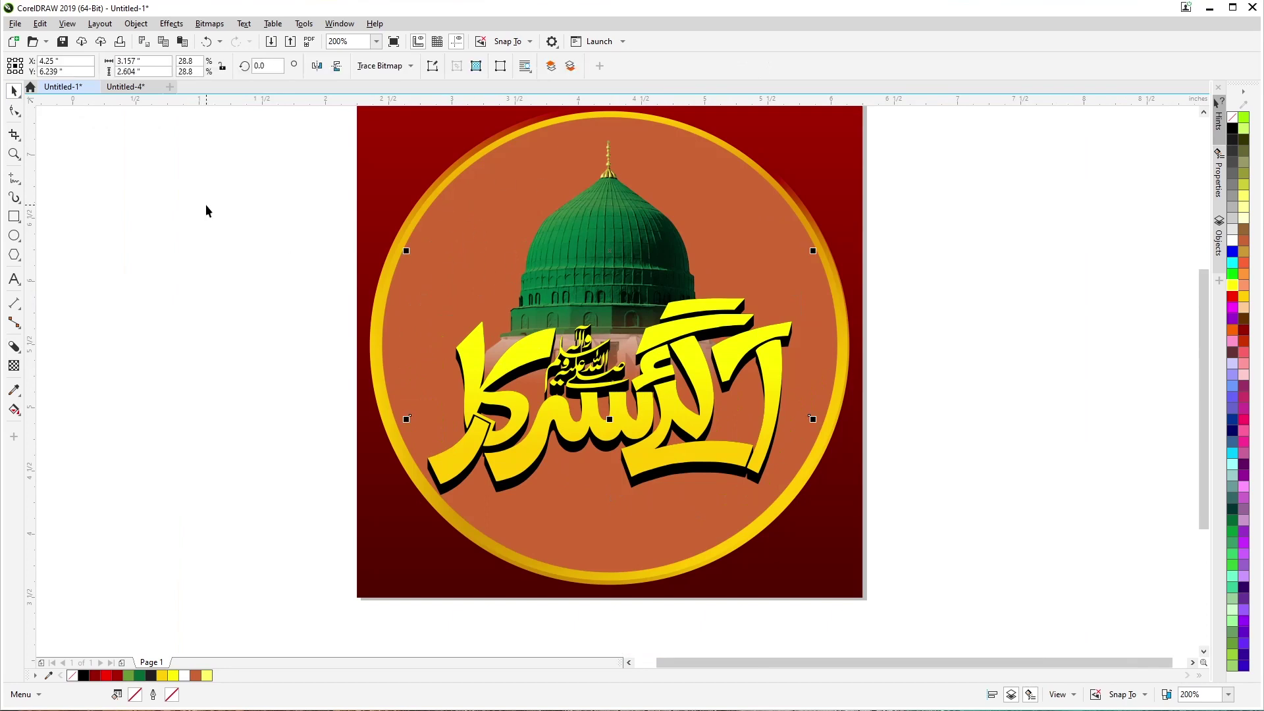
{"action": "scroll", "coordinate": [481, 195], "scroll_direction": "down", "scroll_amount": 2}
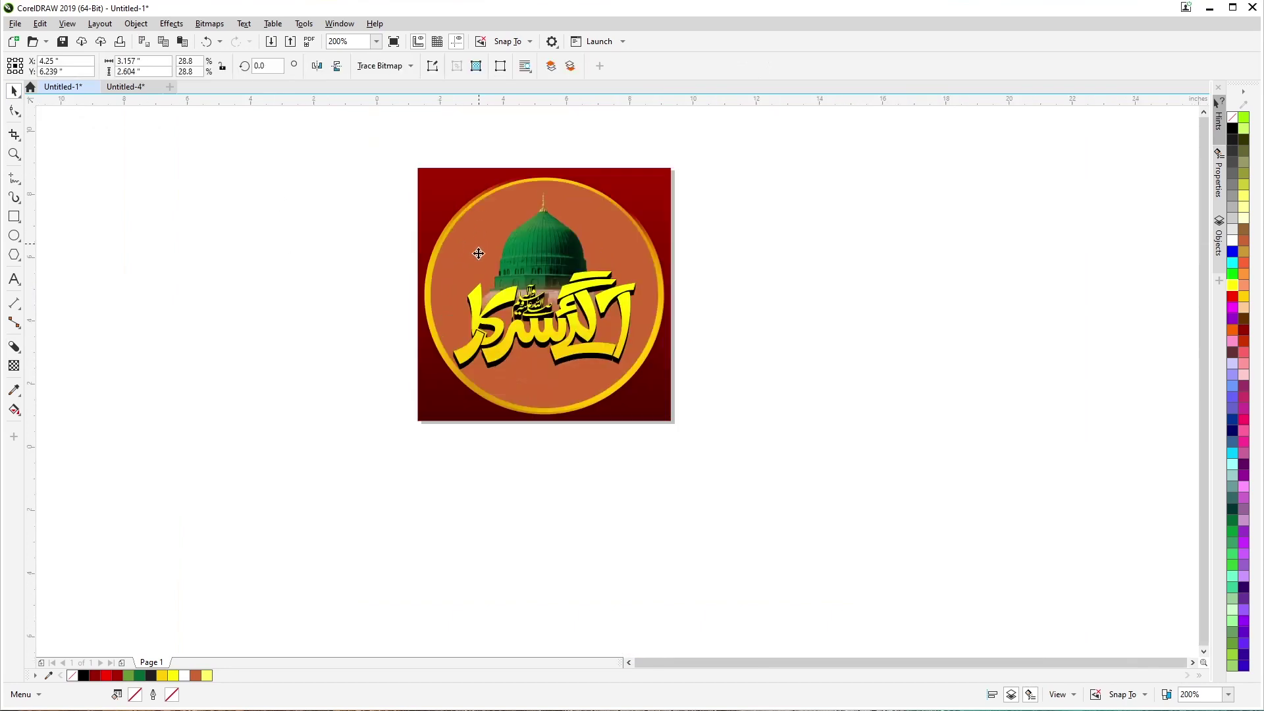
{"action": "scroll", "coordinate": [476, 241], "scroll_direction": "up", "scroll_amount": 2}
{"action": "left_click", "coordinate": [646, 585]}
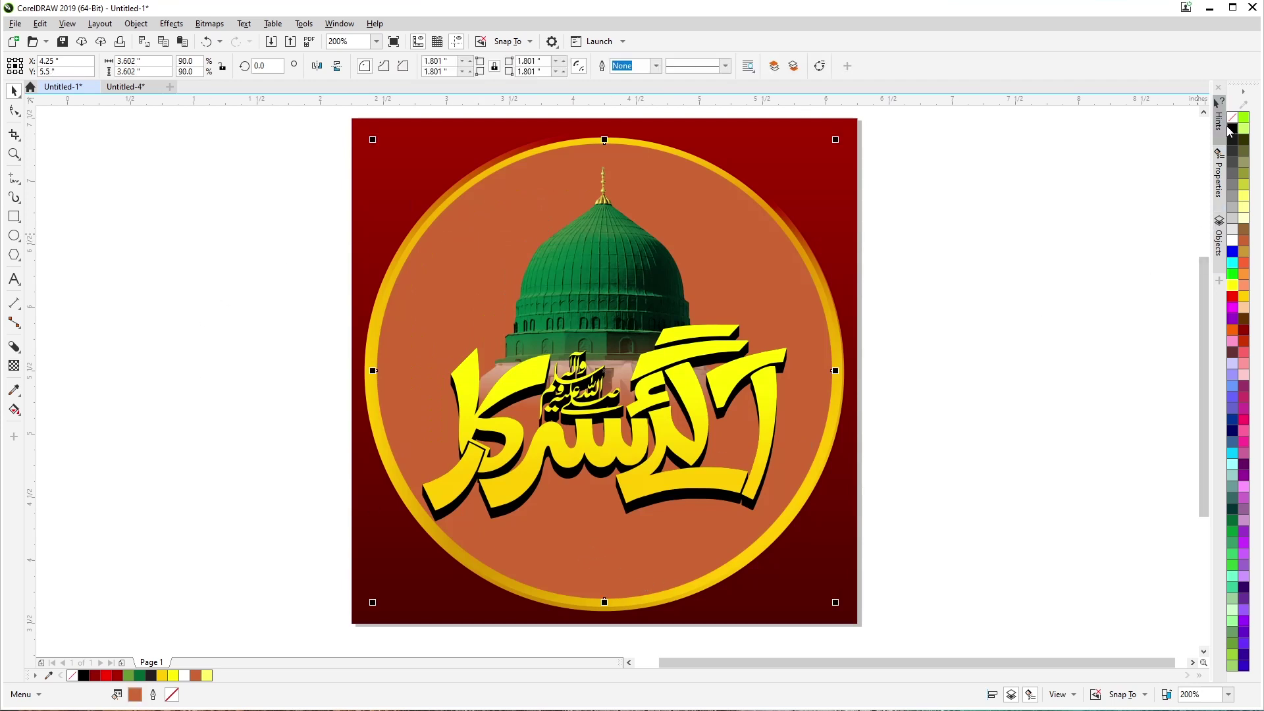
{"action": "left_click", "coordinate": [1072, 235]}
{"action": "scroll", "coordinate": [583, 539], "scroll_direction": "down", "scroll_amount": 2}
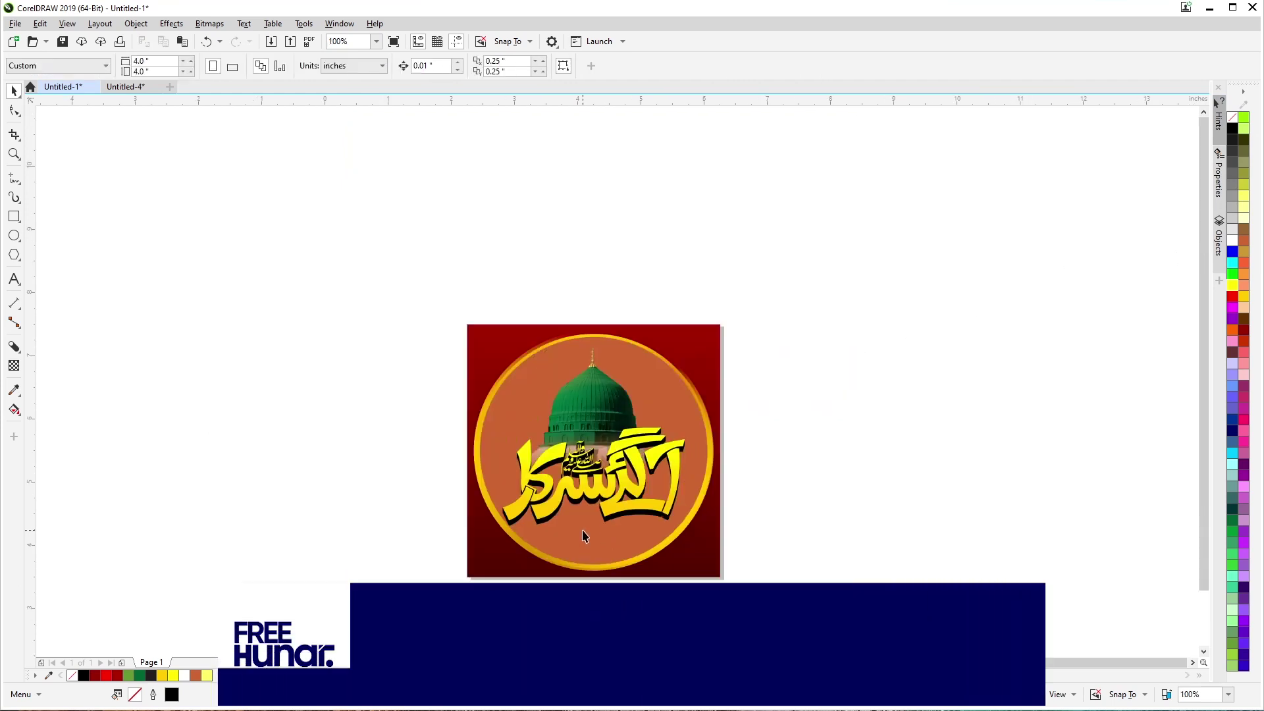
{"action": "left_click", "coordinate": [583, 535]}
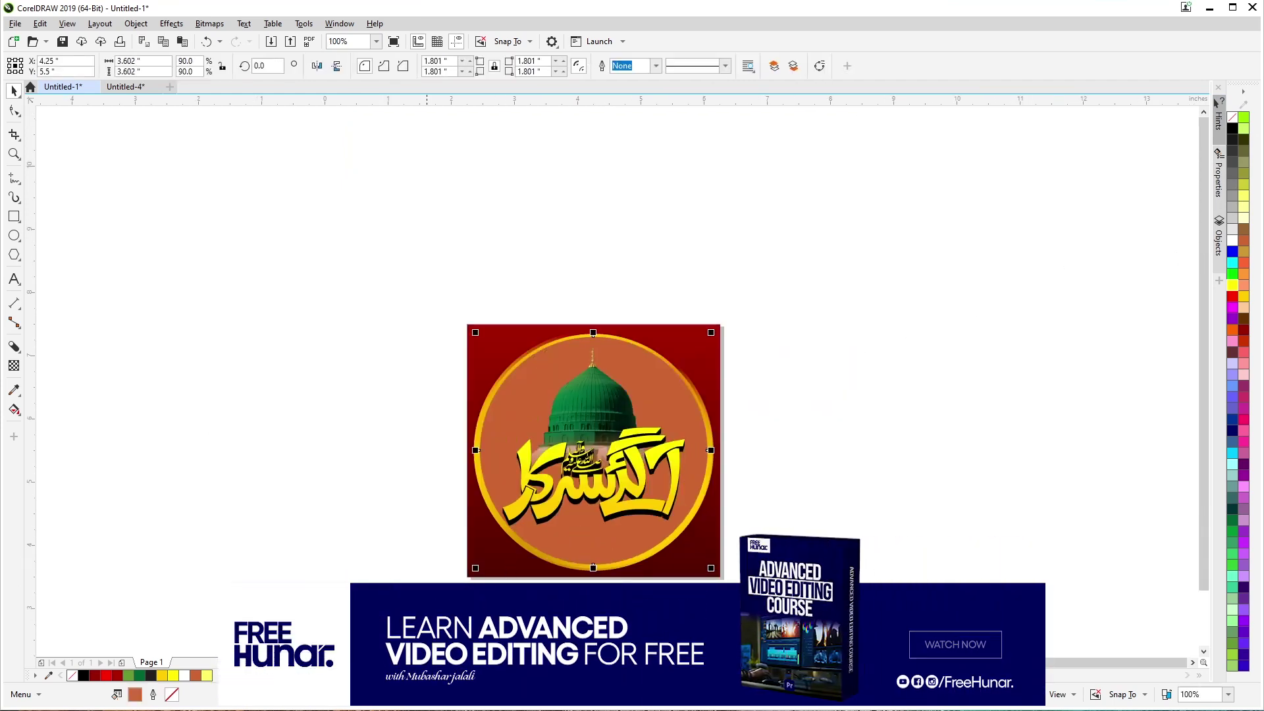
Step: Browse the image folders and bring the golden shrine interior photo into the drawing
{"action": "left_click", "coordinate": [419, 652]}
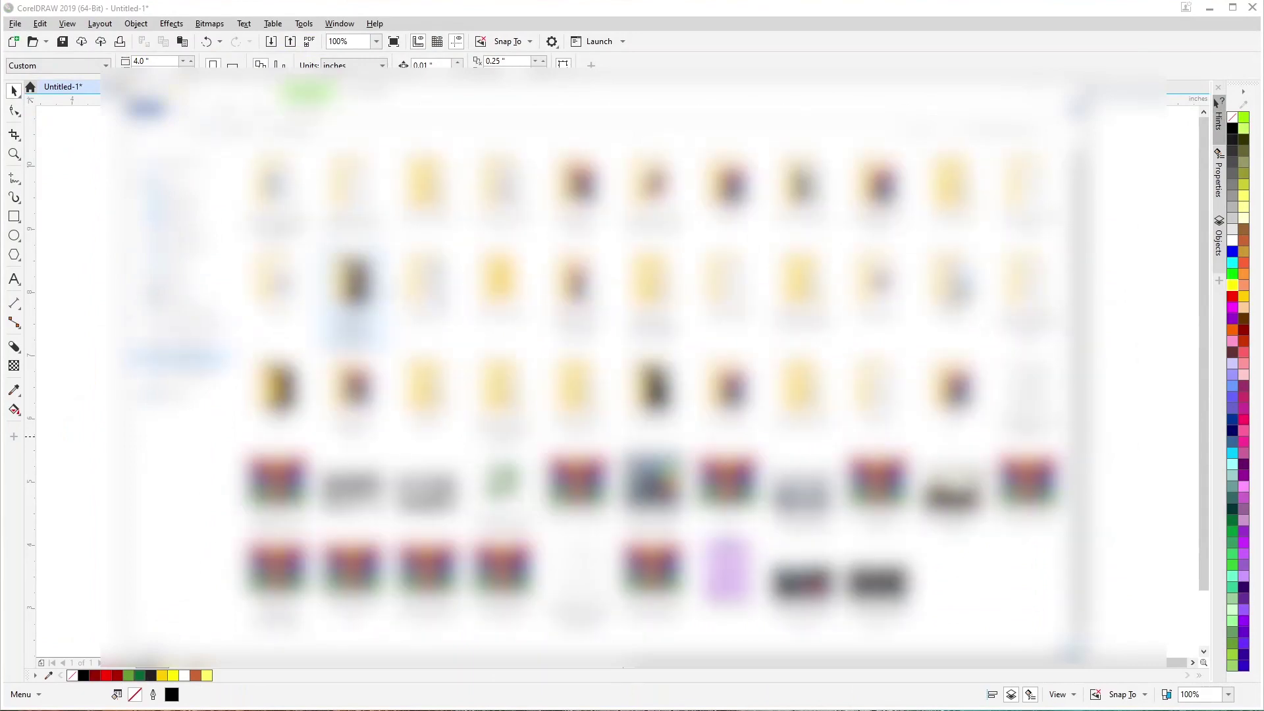
{"action": "left_click", "coordinate": [178, 374]}
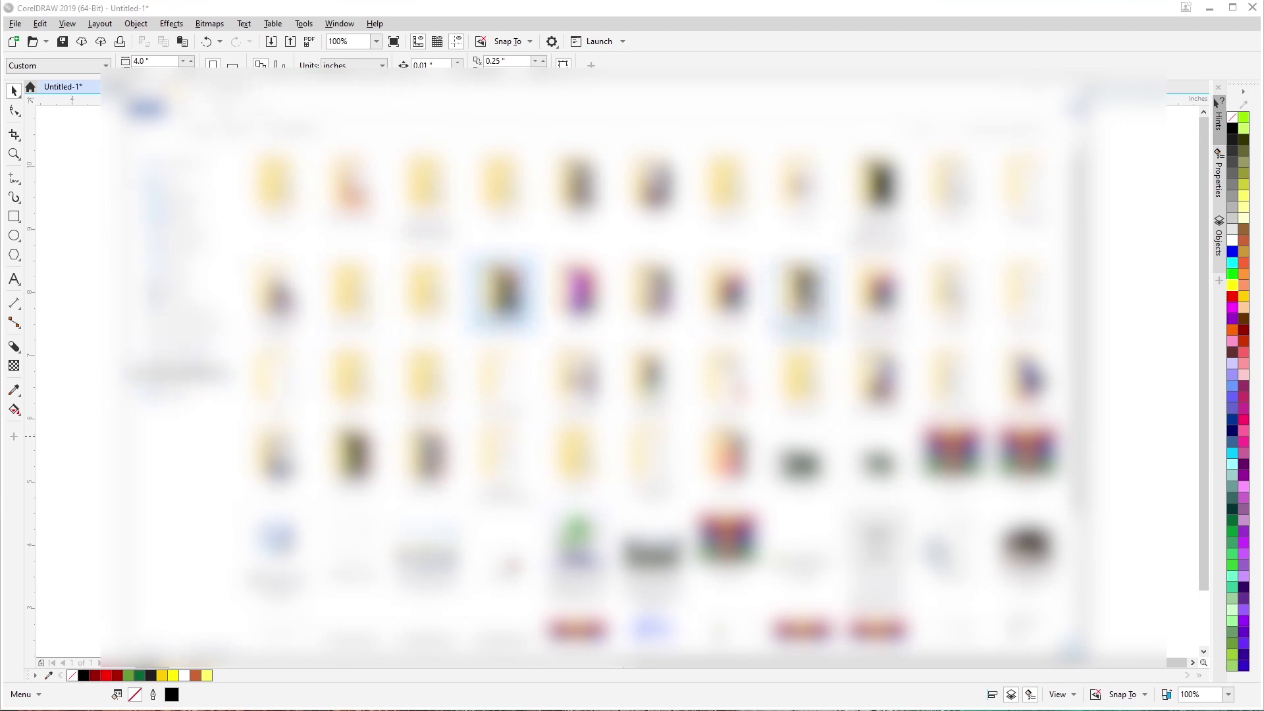
{"action": "double_click", "coordinate": [802, 293]}
{"action": "scroll", "coordinate": [576, 296], "scroll_direction": "down", "scroll_amount": 3}
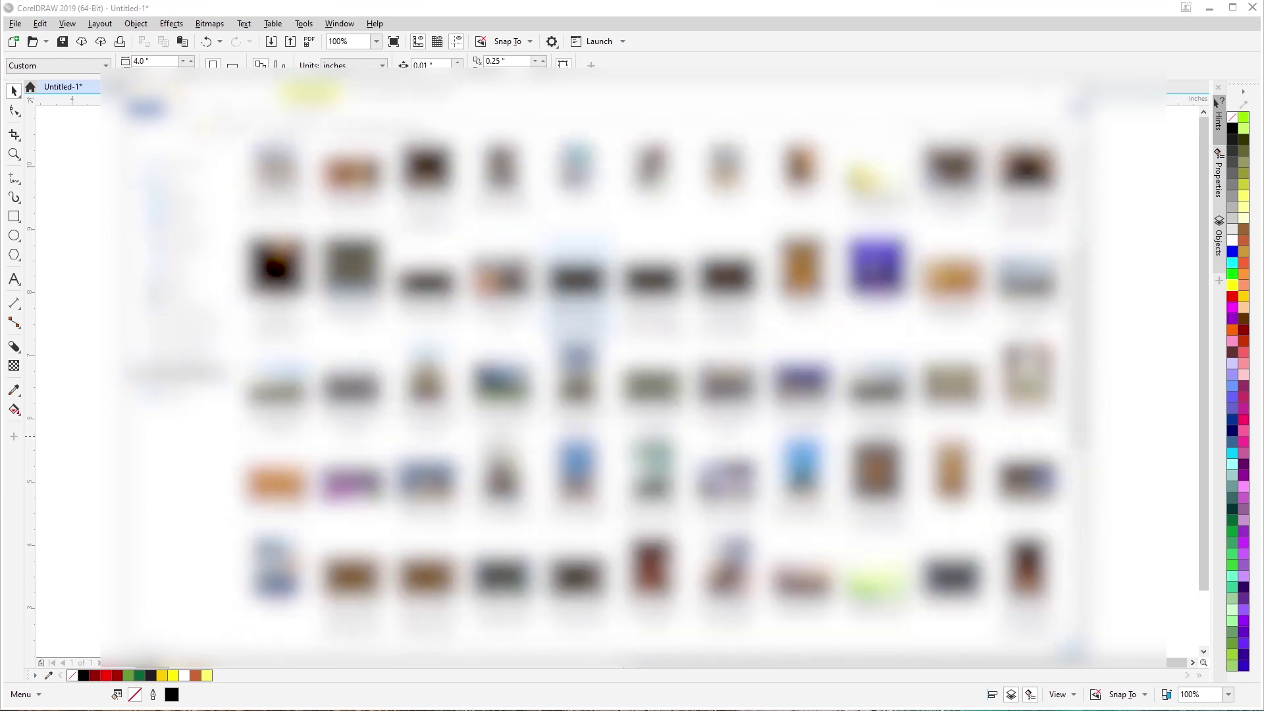
{"action": "scroll", "coordinate": [652, 368], "scroll_direction": "down", "scroll_amount": 3}
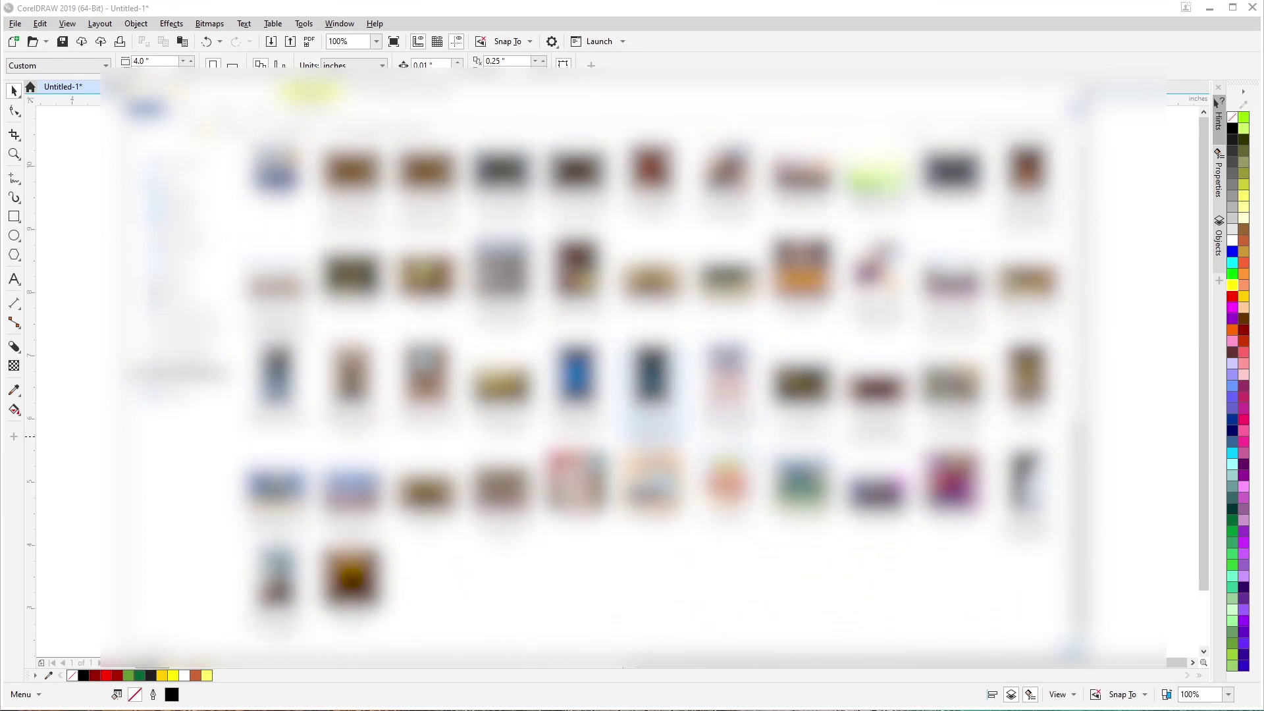
{"action": "scroll", "coordinate": [652, 369], "scroll_direction": "up", "scroll_amount": 6}
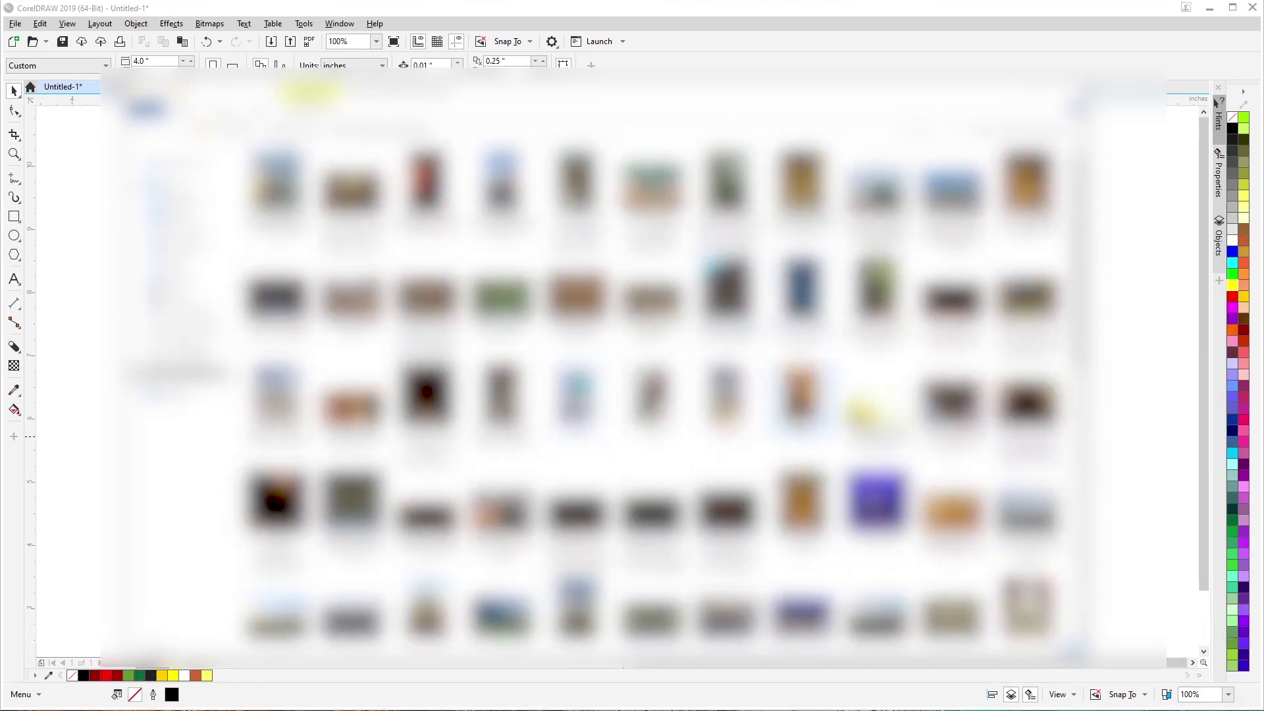
{"action": "left_click_drag", "start_coordinate": [953, 514], "coordinate": [1125, 330]}
{"action": "scroll", "coordinate": [607, 379], "scroll_direction": "down", "scroll_amount": 4}
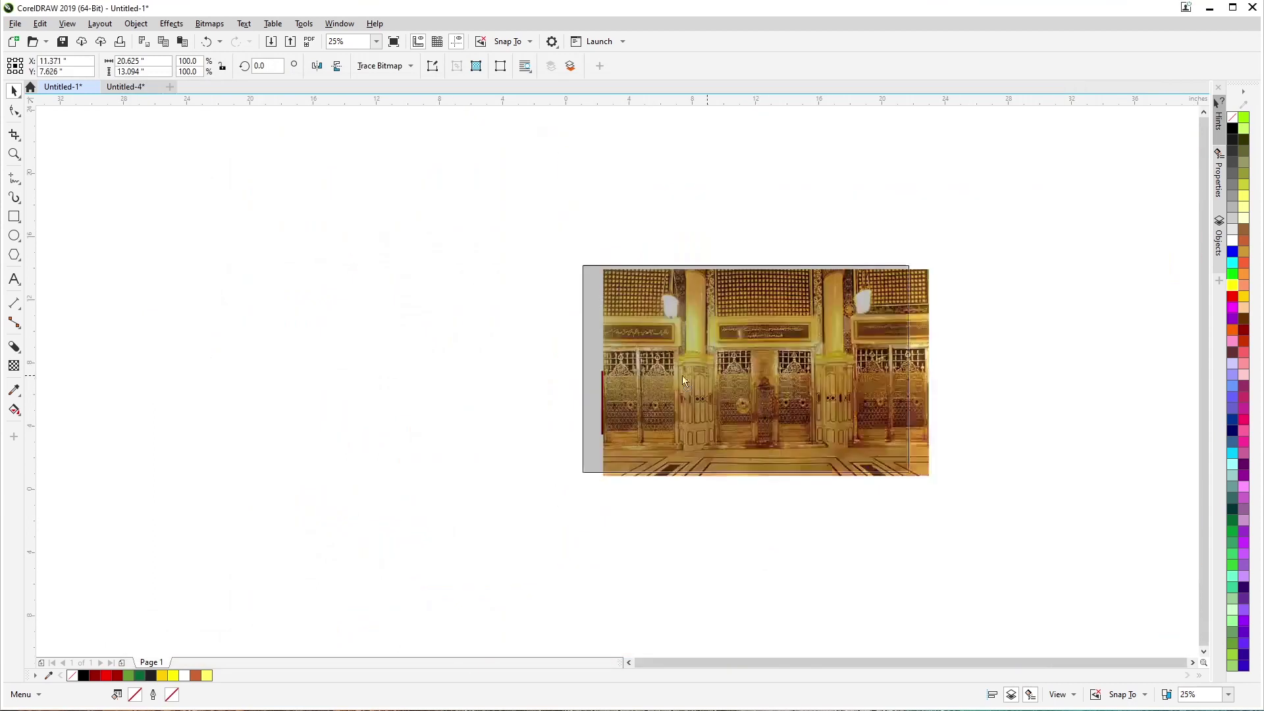
Step: Scale the shrine photo proportionally down to about 4.5 x 2.9 inches and place it just above the artwork
{"action": "left_click_drag", "start_coordinate": [903, 306], "coordinate": [637, 305]}
{"action": "scroll", "coordinate": [638, 305], "scroll_direction": "up", "scroll_amount": 1}
{"action": "left_click_drag", "start_coordinate": [647, 262], "coordinate": [522, 384]}
{"action": "left_click_drag", "start_coordinate": [329, 479], "coordinate": [855, 347]}
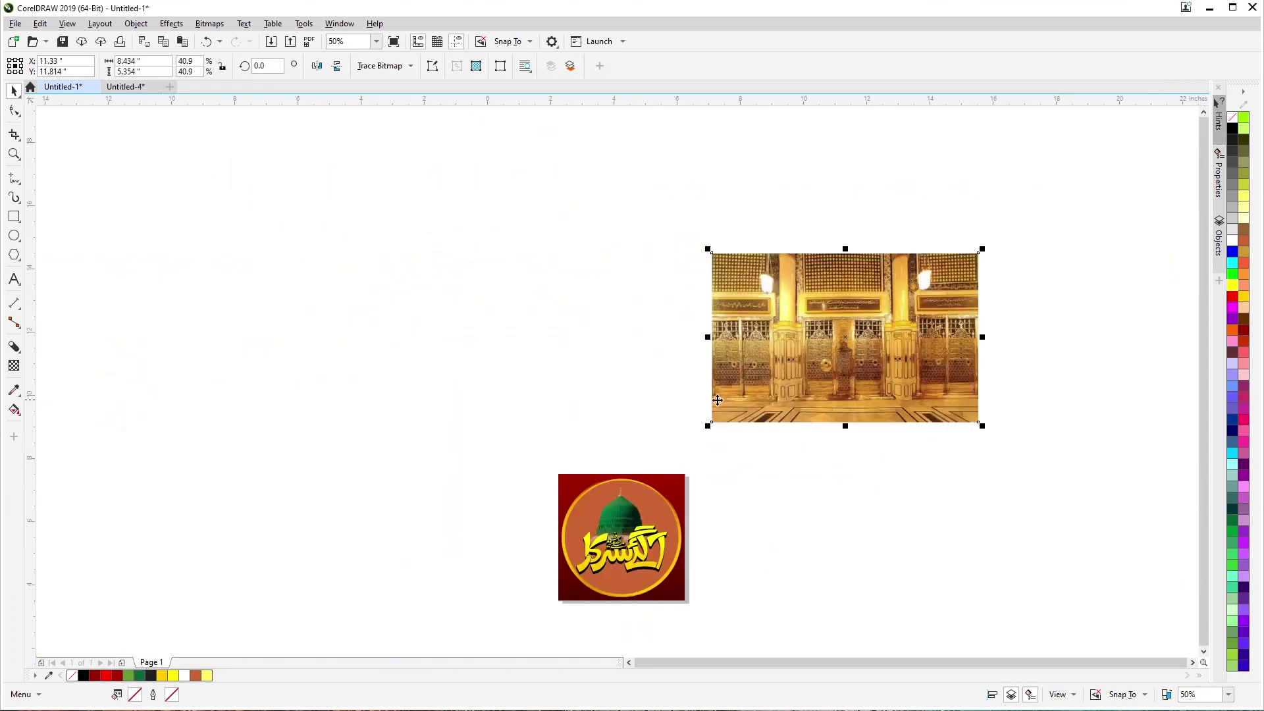
{"action": "left_click_drag", "start_coordinate": [707, 427], "coordinate": [769, 387]}
{"action": "left_click_drag", "start_coordinate": [868, 342], "coordinate": [642, 429]}
{"action": "scroll", "coordinate": [642, 429], "scroll_direction": "up", "scroll_amount": 1}
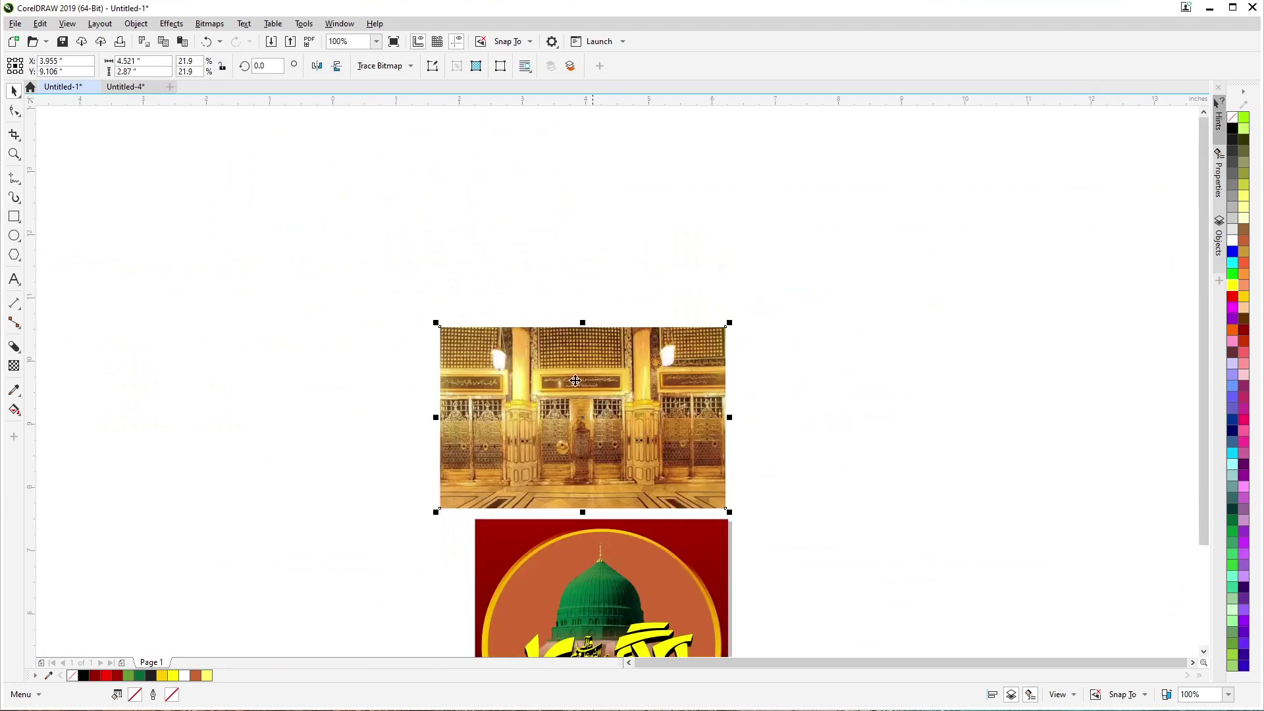
Step: Adjust the shrine photo in the Image Adjustment Lab with brightness 0 and saturation 5, and apply the correction
{"action": "left_click", "coordinate": [168, 24]}
{"action": "mouse_move", "coordinate": [236, 108]}
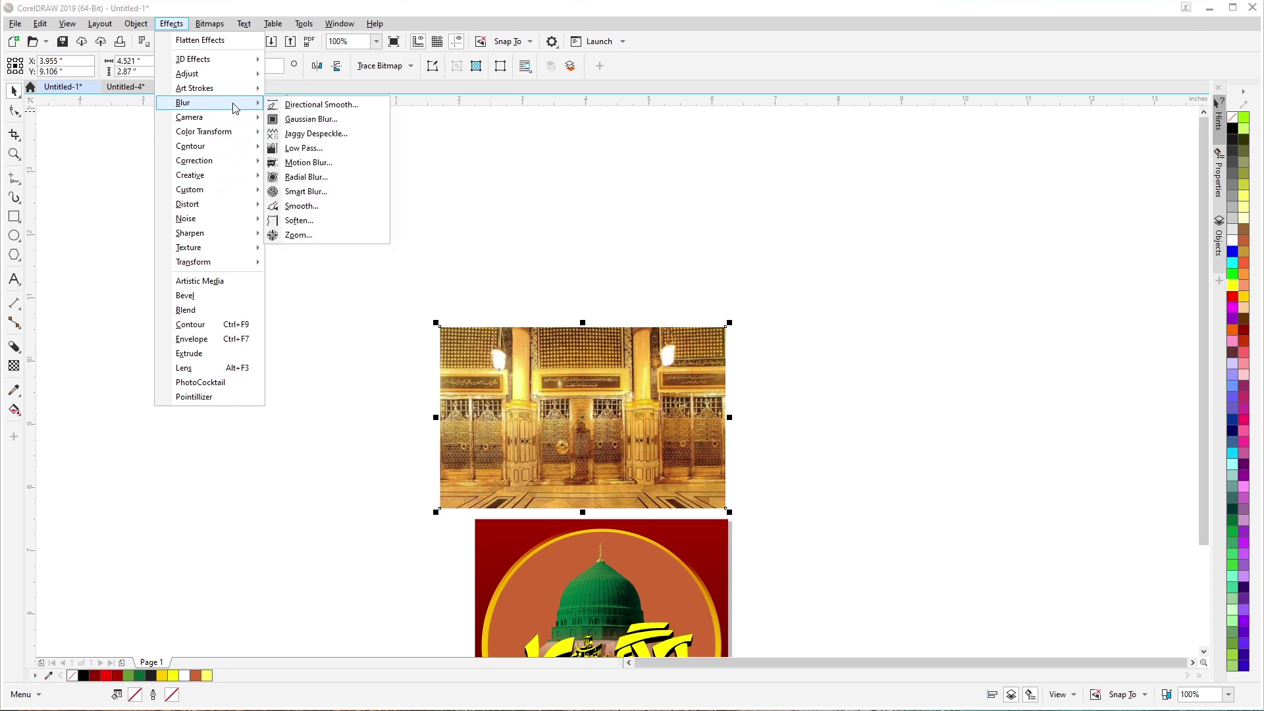
{"action": "mouse_move", "coordinate": [233, 75]}
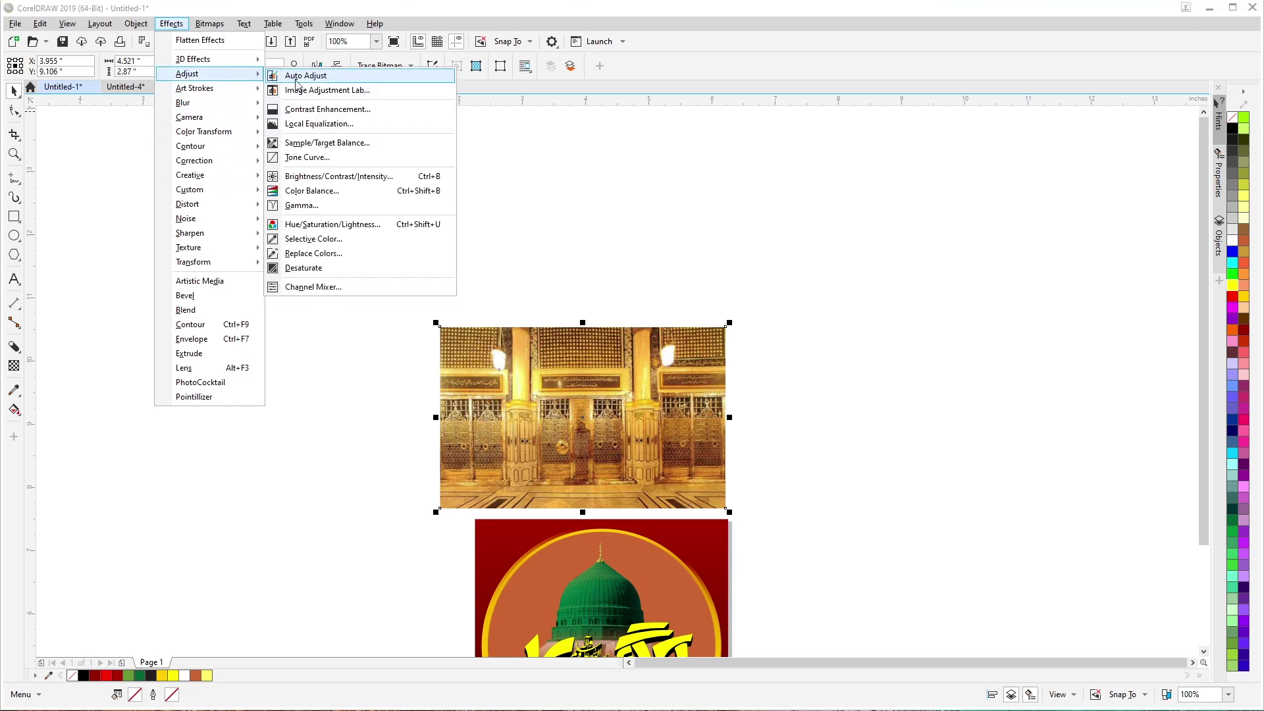
{"action": "left_click", "coordinate": [317, 91]}
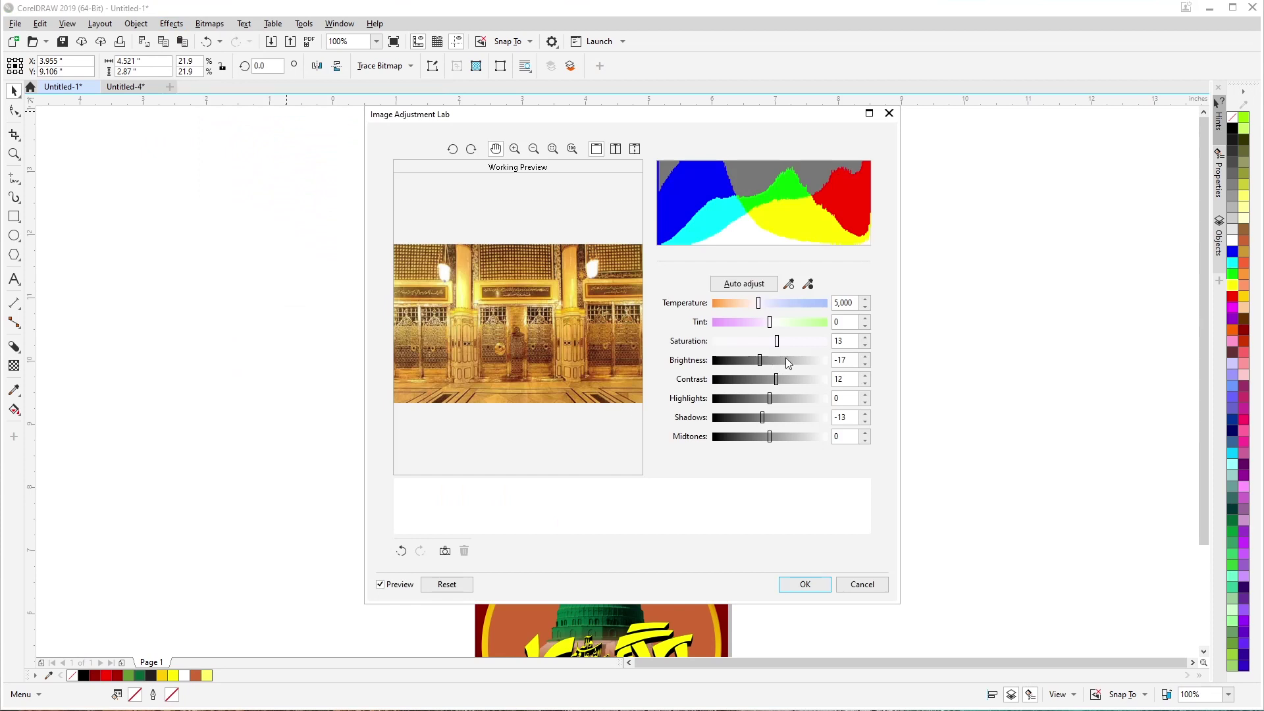
{"action": "left_click", "coordinate": [776, 380]}
{"action": "left_click_drag", "start_coordinate": [759, 358], "coordinate": [772, 358]}
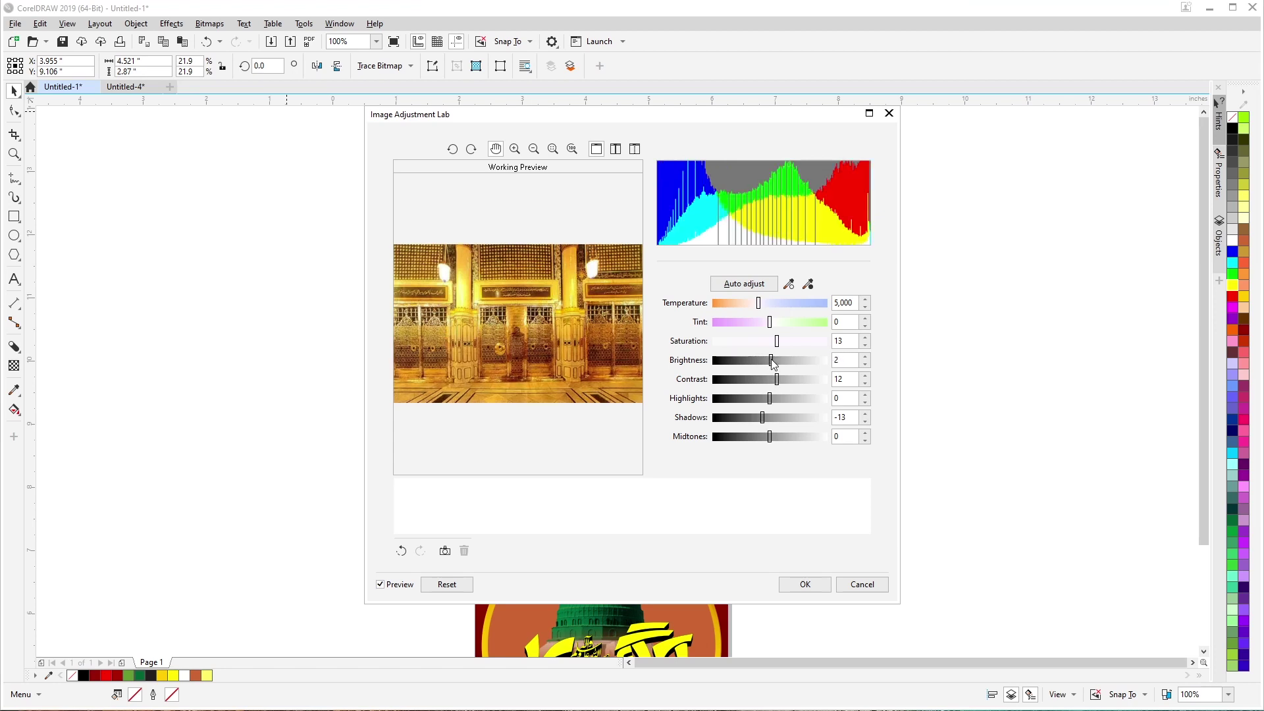
{"action": "left_click", "coordinate": [836, 360]}
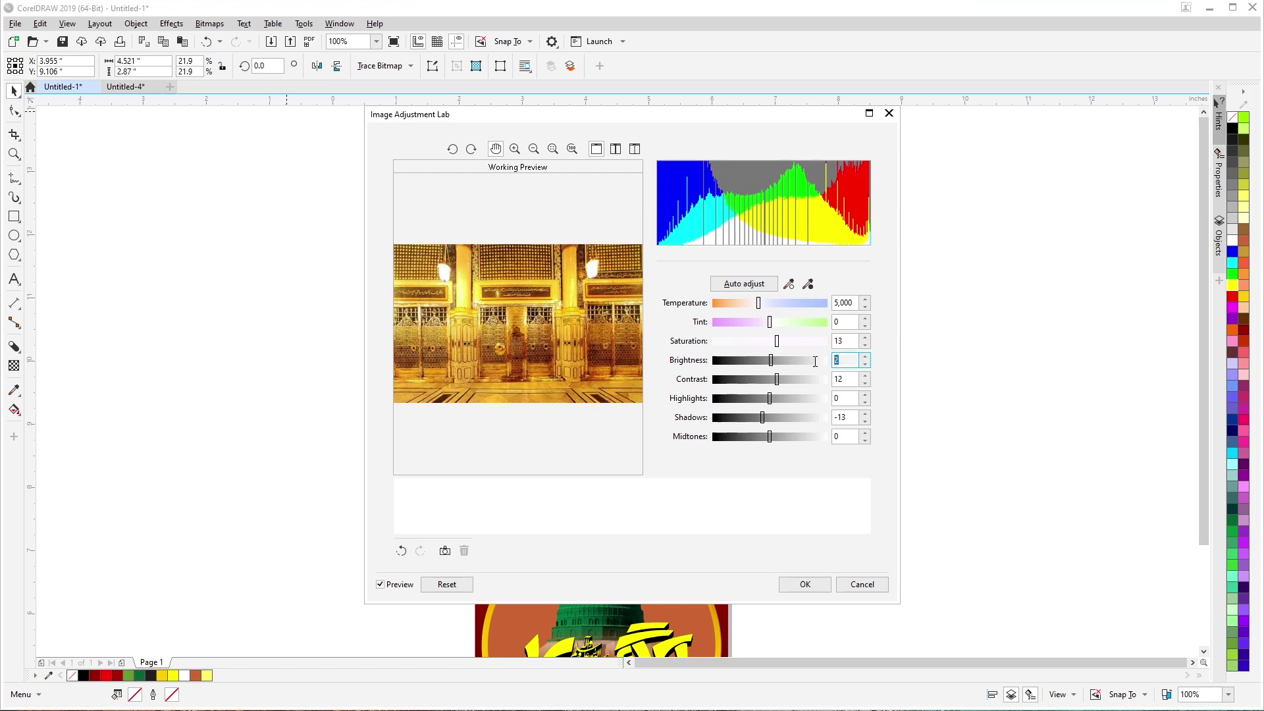
{"action": "left_click", "coordinate": [856, 360]}
{"action": "key", "text": "shift+Tab"}
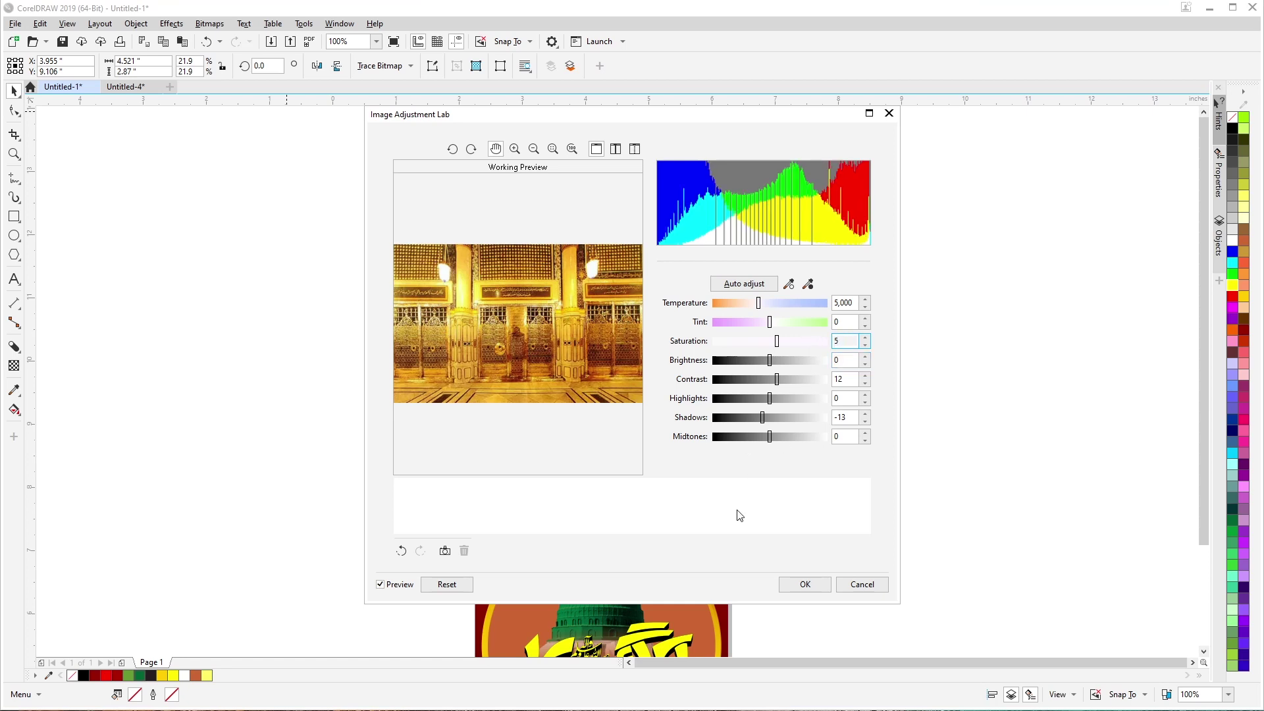
{"action": "left_click", "coordinate": [800, 586]}
Step: Separate the shrine photo from the artwork and move the plain orange circle out to empty space beside the red square
{"action": "scroll", "coordinate": [592, 406], "scroll_direction": "down", "scroll_amount": 4}
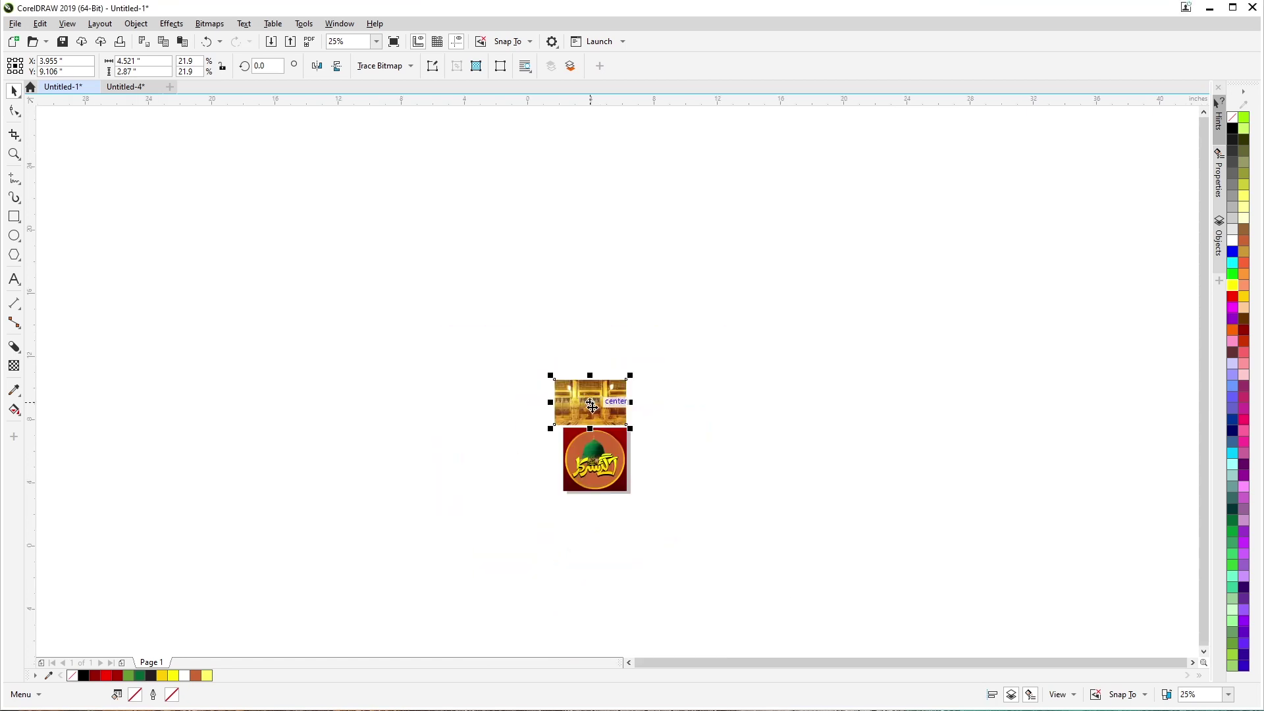
{"action": "scroll", "coordinate": [592, 406], "scroll_direction": "up", "scroll_amount": 4}
{"action": "left_click_drag", "start_coordinate": [597, 370], "coordinate": [647, 355]}
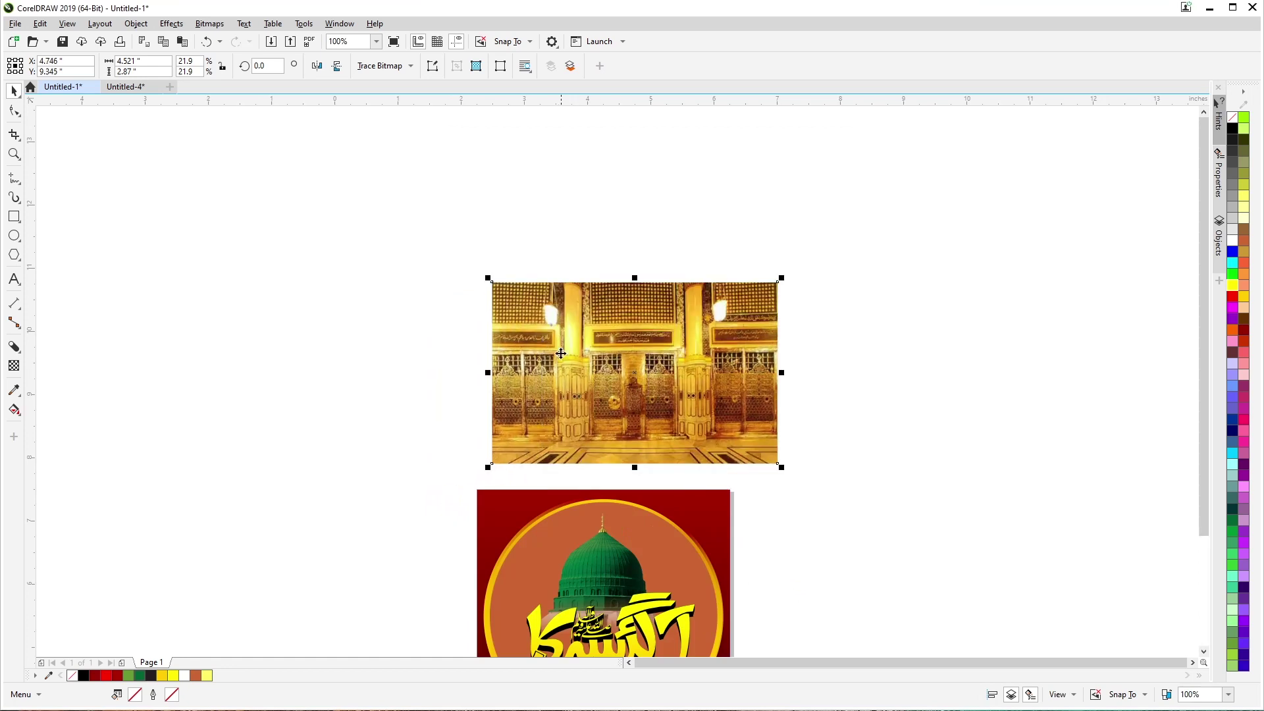
{"action": "scroll", "coordinate": [553, 337], "scroll_direction": "down", "scroll_amount": 2}
{"action": "scroll", "coordinate": [552, 466], "scroll_direction": "up", "scroll_amount": 2}
{"action": "left_click", "coordinate": [553, 438]}
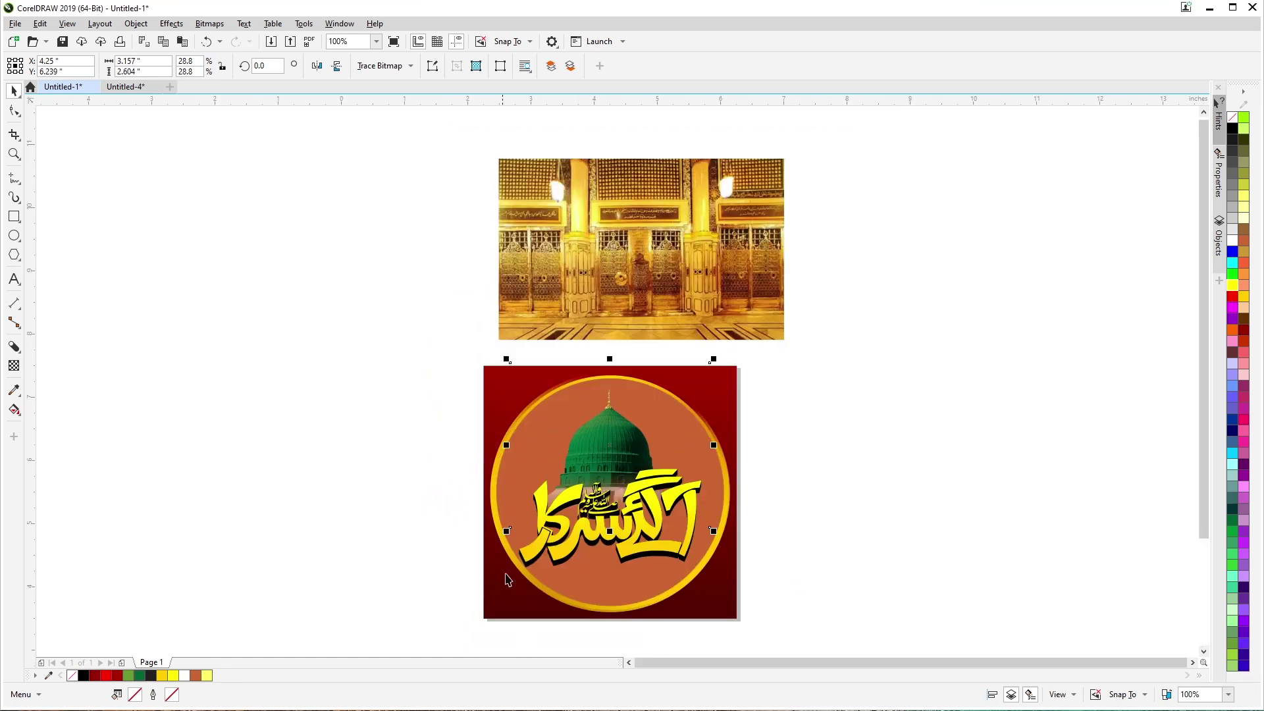
{"action": "left_click", "coordinate": [611, 585]}
{"action": "left_click_drag", "start_coordinate": [595, 594], "coordinate": [906, 563]}
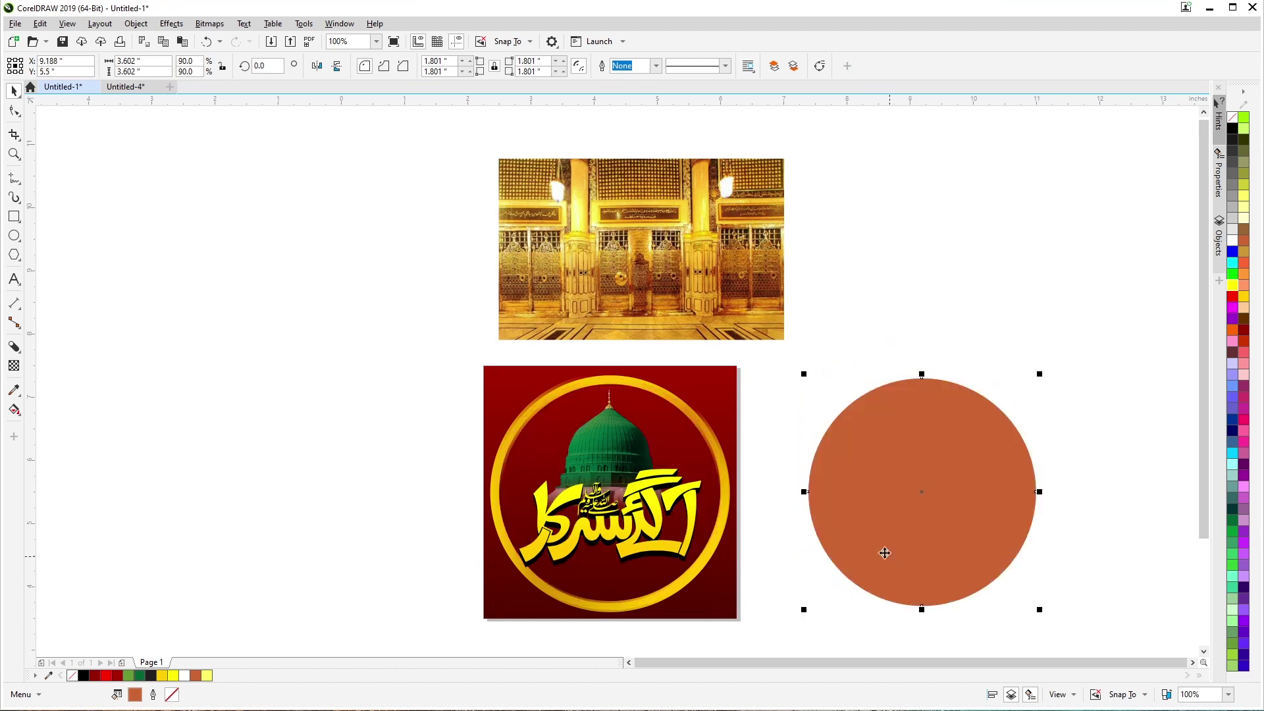
Step: Place the shrine photo over the orange circle, centre it horizontally and raise it so its upper edge meets the circle's top
{"action": "scroll", "coordinate": [500, 416], "scroll_direction": "down", "scroll_amount": 2}
{"action": "scroll", "coordinate": [677, 435], "scroll_direction": "up", "scroll_amount": 2}
{"action": "left_click_drag", "start_coordinate": [403, 220], "coordinate": [646, 244]}
{"action": "left_click", "coordinate": [739, 426]}
{"action": "left_click_drag", "start_coordinate": [720, 217], "coordinate": [757, 350]}
{"action": "key", "text": "p"}
{"action": "left_click_drag", "start_coordinate": [541, 461], "coordinate": [860, 461]}
{"action": "left_click", "coordinate": [768, 372], "text": "shift"}
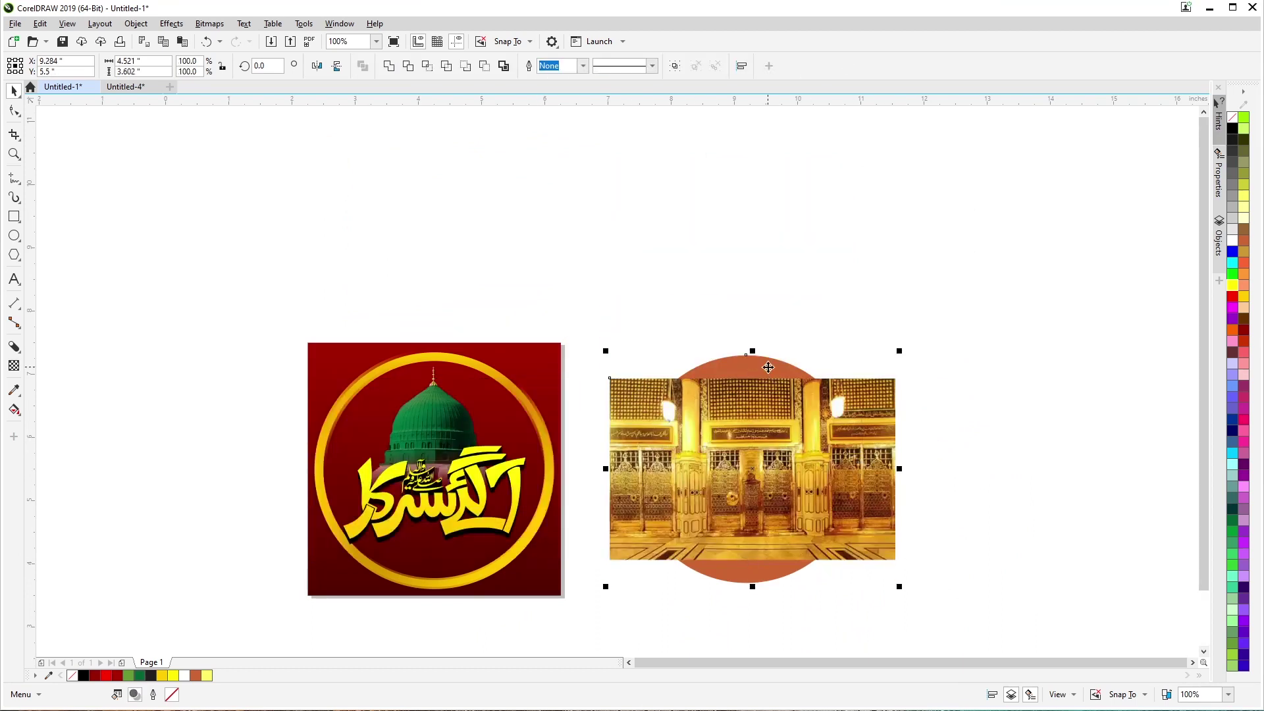
{"action": "key", "text": "c"}
{"action": "left_click_drag", "start_coordinate": [711, 399], "coordinate": [713, 373]}
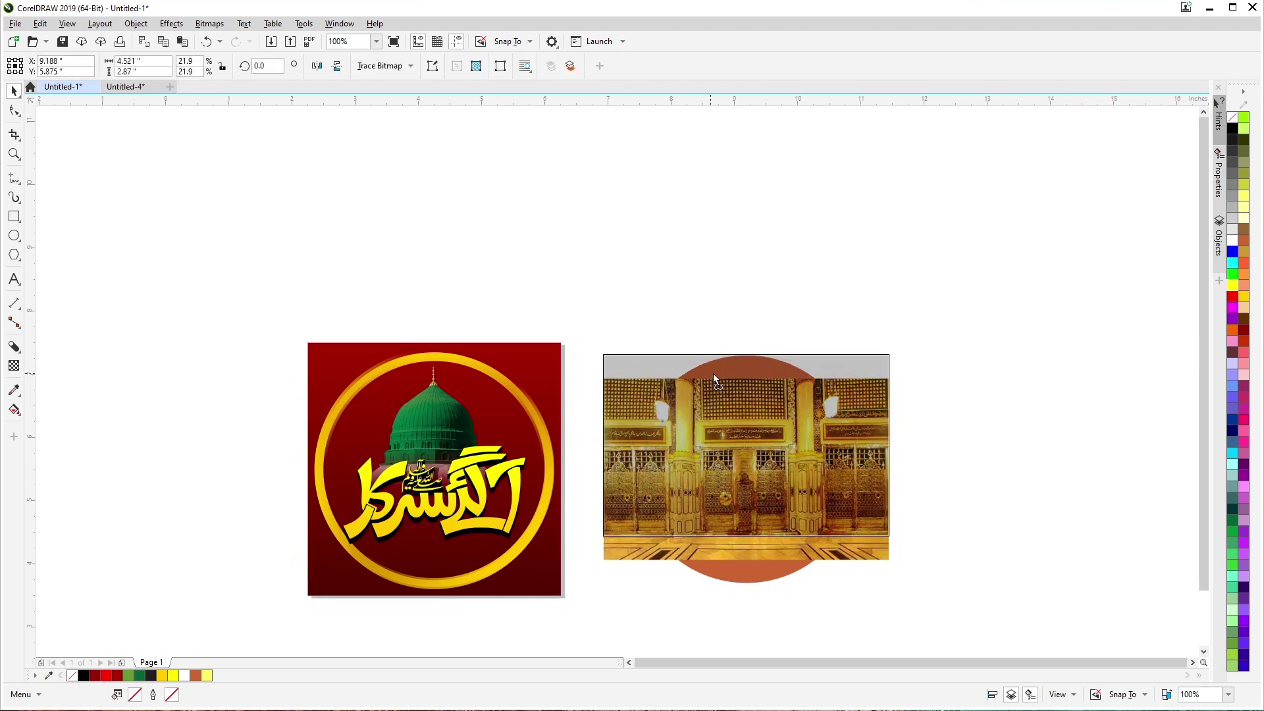
Step: Apply a vertical linear transparency that fades out the lower part of the shrine photo
{"action": "left_click", "coordinate": [13, 366]}
{"action": "left_click_drag", "start_coordinate": [744, 420], "coordinate": [743, 518]}
{"action": "left_click", "coordinate": [14, 93]}
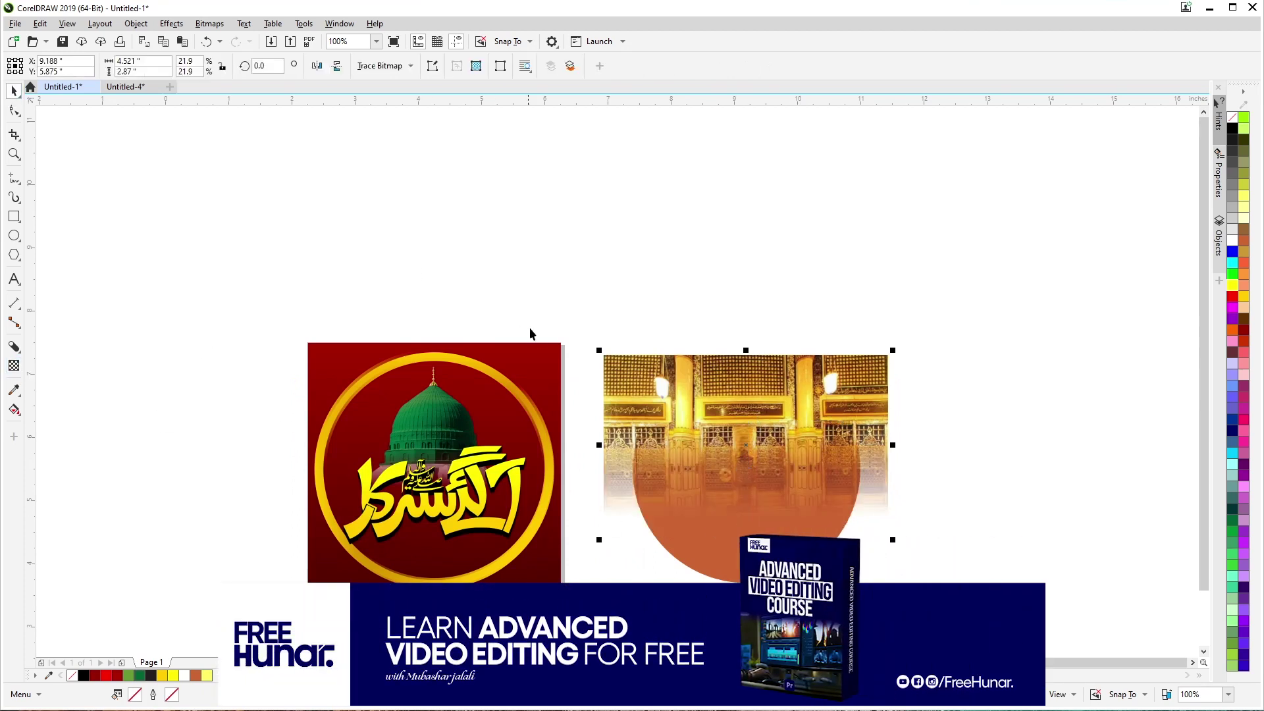
Step: Send the faded shrine photo one level back and PowerClip it inside the orange circle
{"action": "key", "text": "ctrl+Page_Down"}
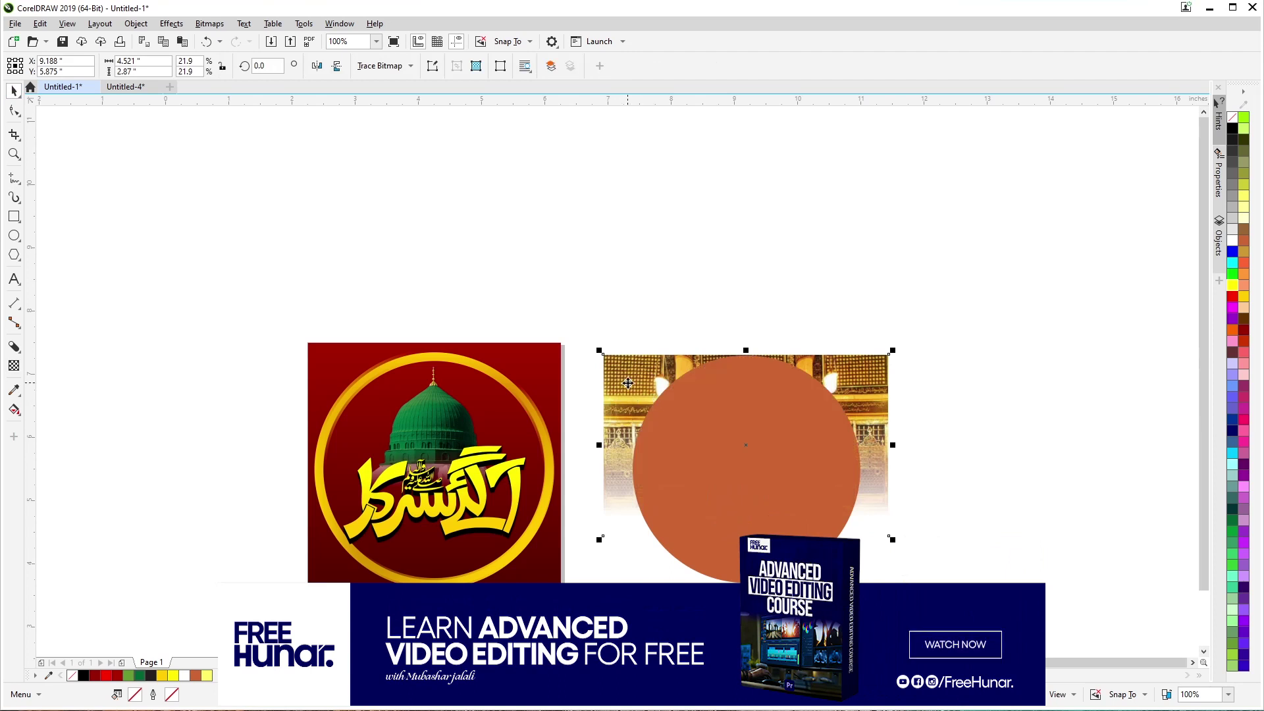
{"action": "right_click", "coordinate": [628, 383]}
{"action": "left_click", "coordinate": [665, 184]}
{"action": "left_click", "coordinate": [726, 570]}
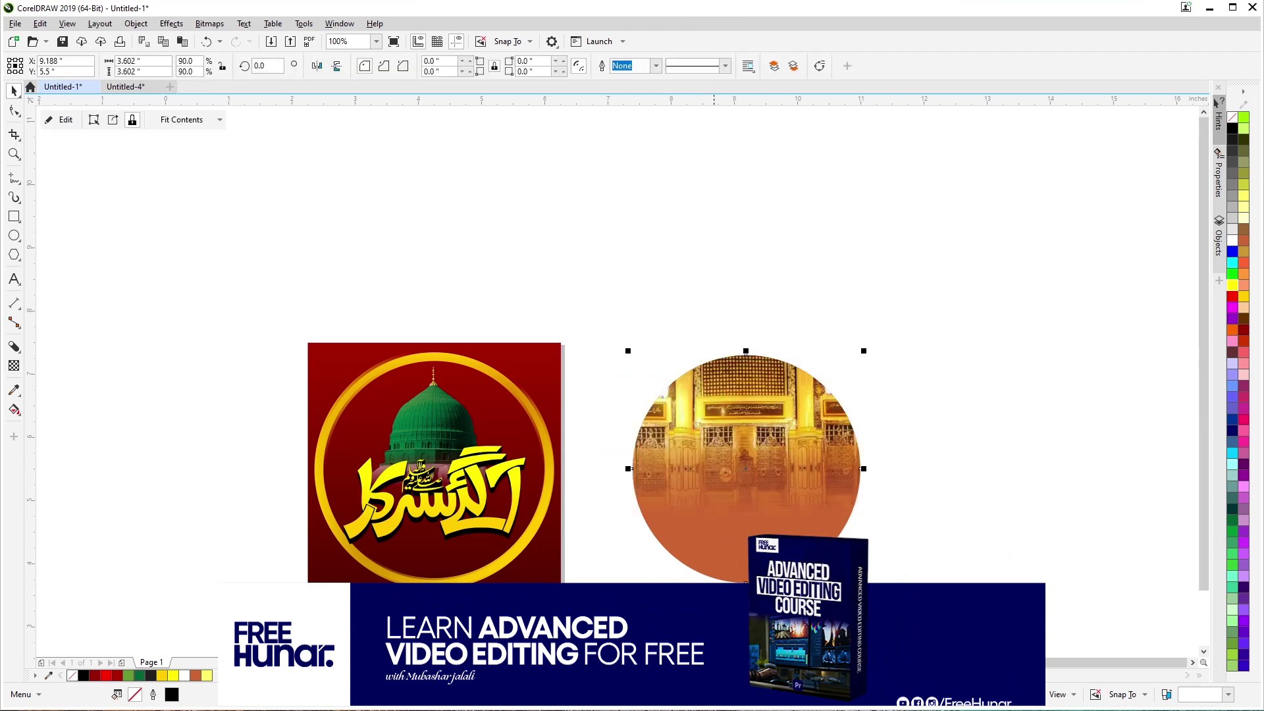
Step: Remove the clipping circle's orange fill and centre it on the page inside the golden ring
{"action": "left_click", "coordinate": [758, 493]}
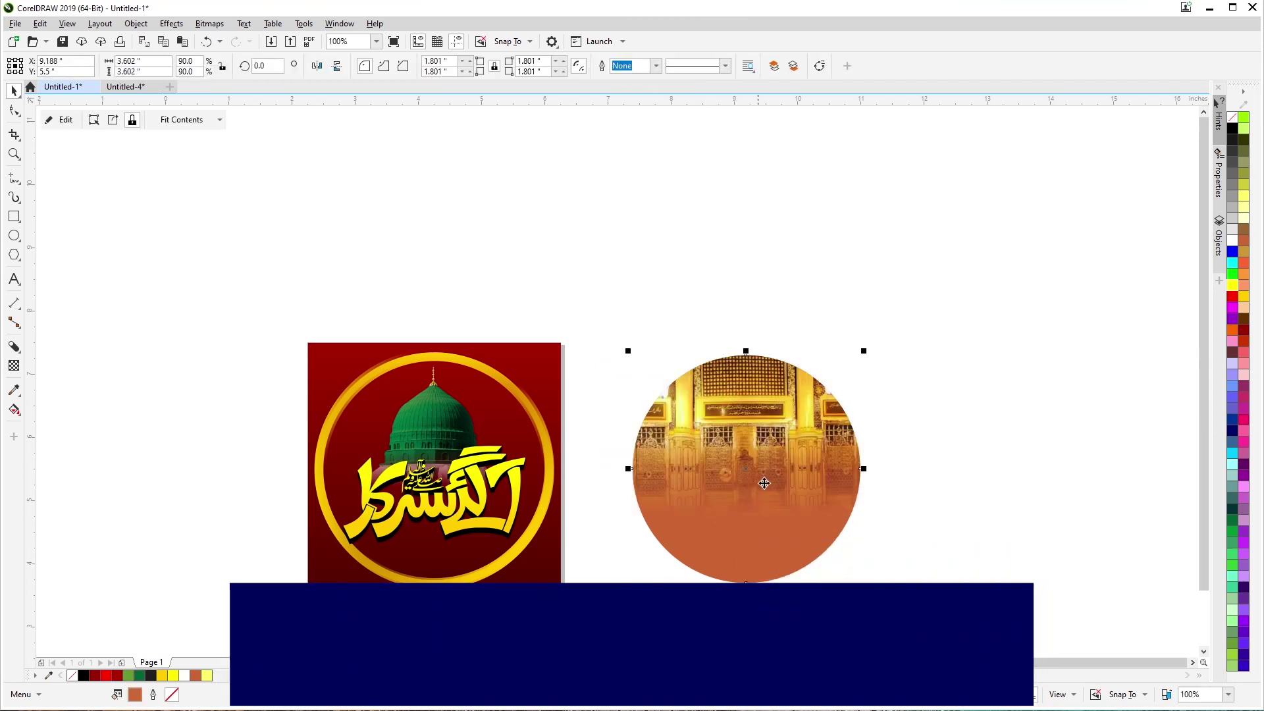
{"action": "left_click", "coordinate": [1232, 117]}
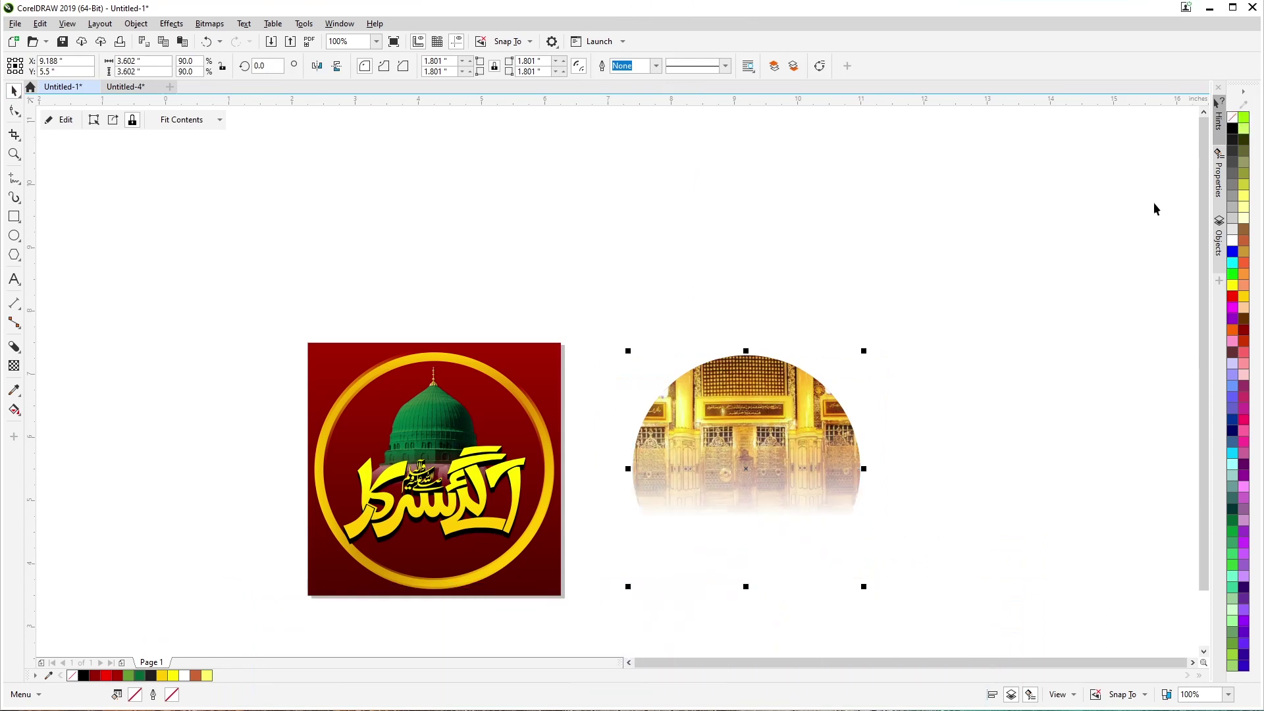
{"action": "key", "text": "p"}
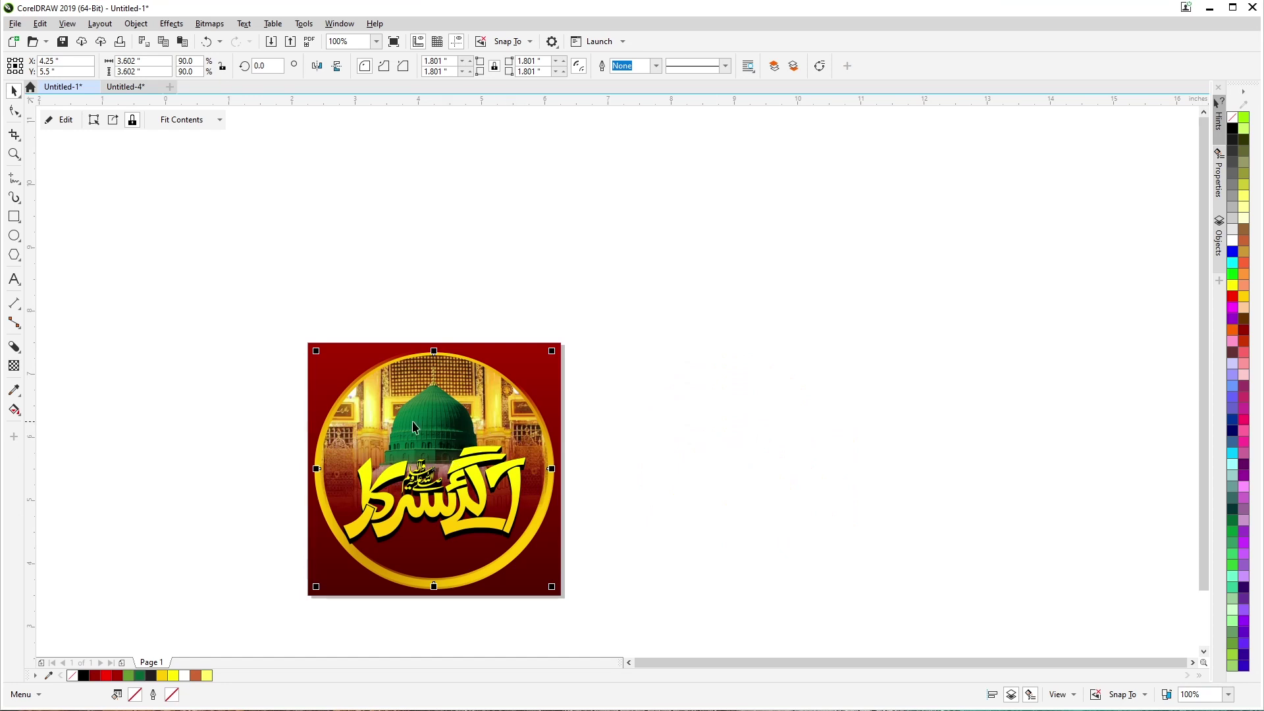
Step: Edit the PowerClip contents and raise the start transparency of the shrine photo's fade to about 23
{"action": "left_click", "coordinate": [13, 366]}
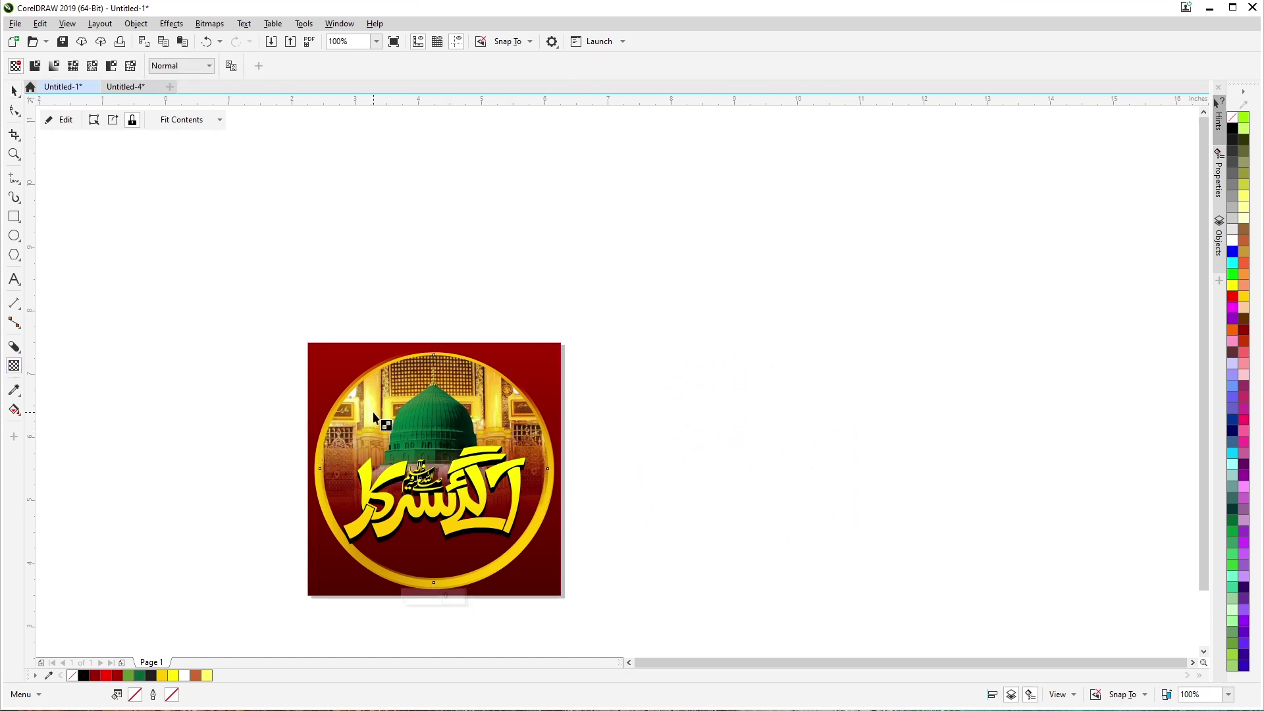
{"action": "left_click", "coordinate": [14, 91]}
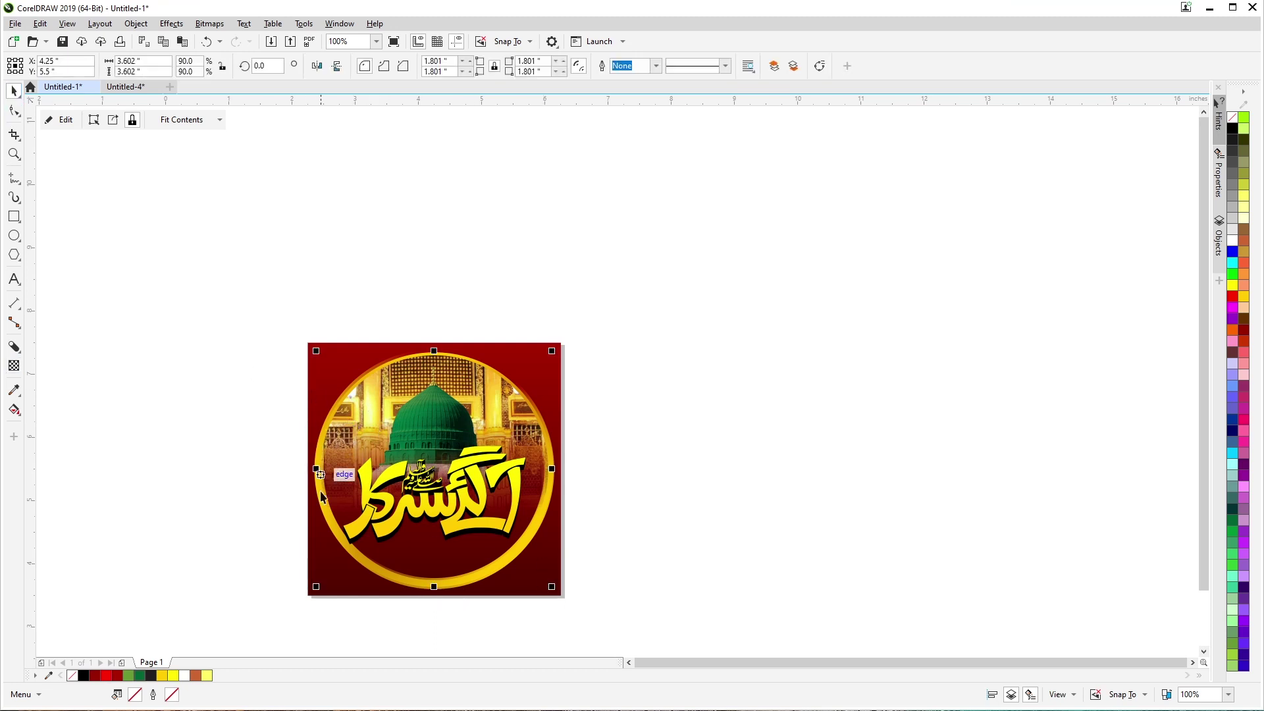
{"action": "double_click", "coordinate": [427, 552]}
{"action": "left_click", "coordinate": [314, 401]}
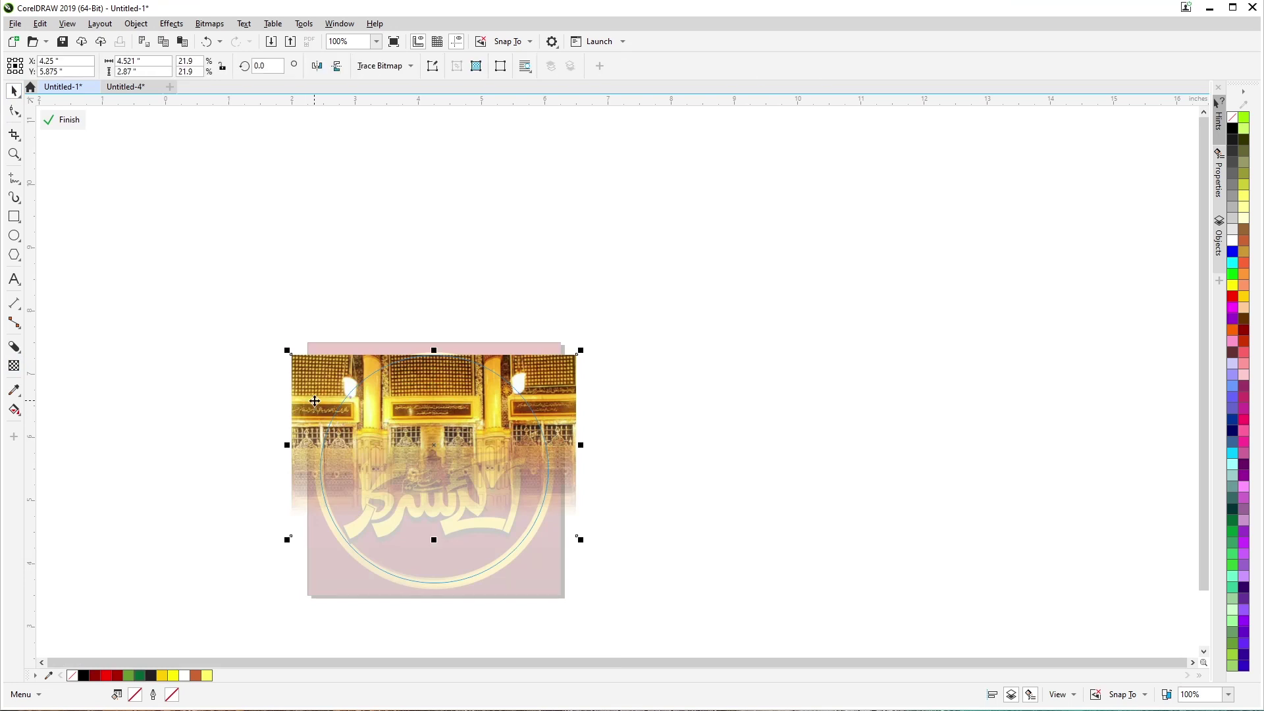
{"action": "left_click", "coordinate": [13, 367]}
{"action": "left_click", "coordinate": [431, 420]}
{"action": "left_click_drag", "start_coordinate": [463, 415], "coordinate": [469, 416]}
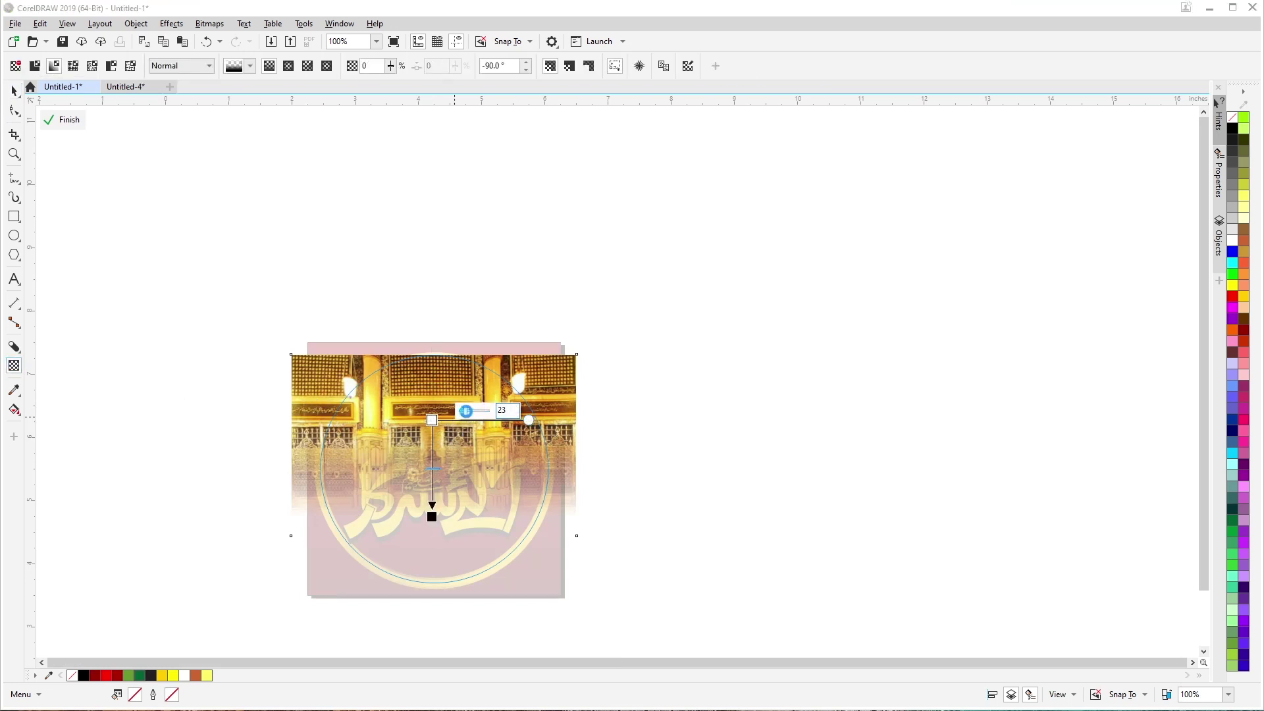
{"action": "left_click", "coordinate": [63, 119]}
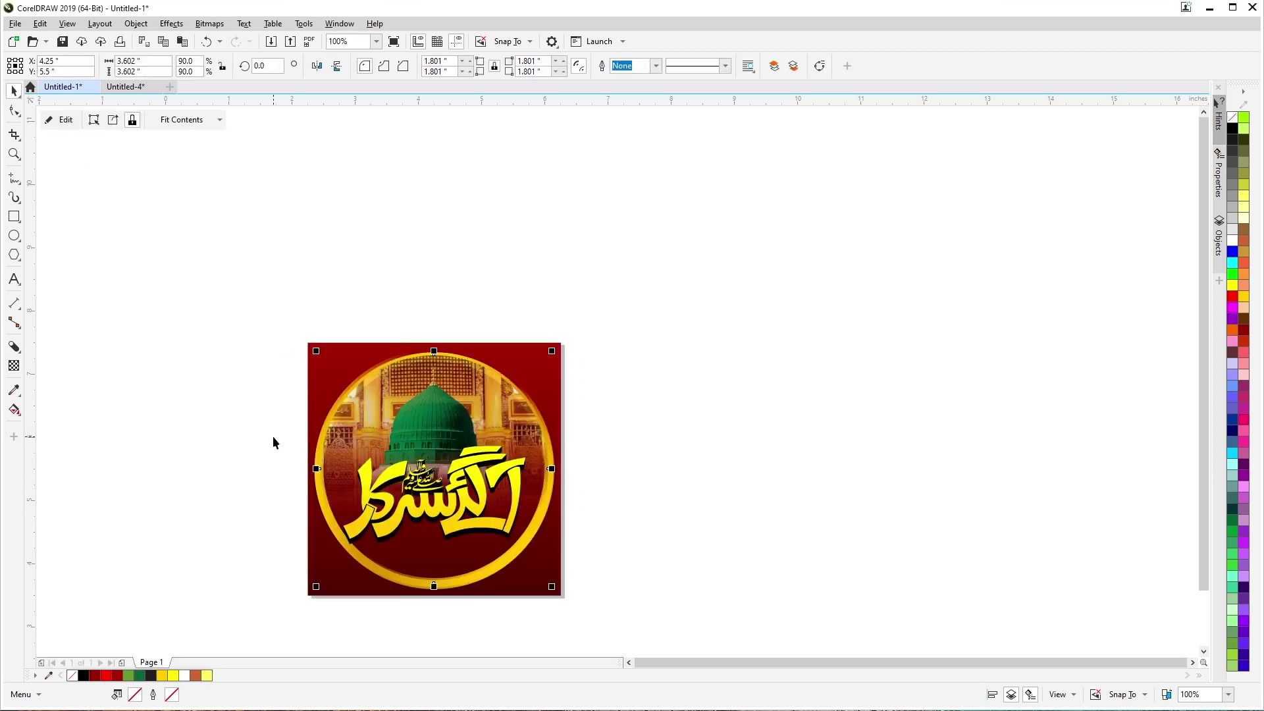
Step: Try sending the clipped shrine circle to the back of the stacking order and undo it
{"action": "scroll", "coordinate": [403, 417], "scroll_direction": "up", "scroll_amount": 2}
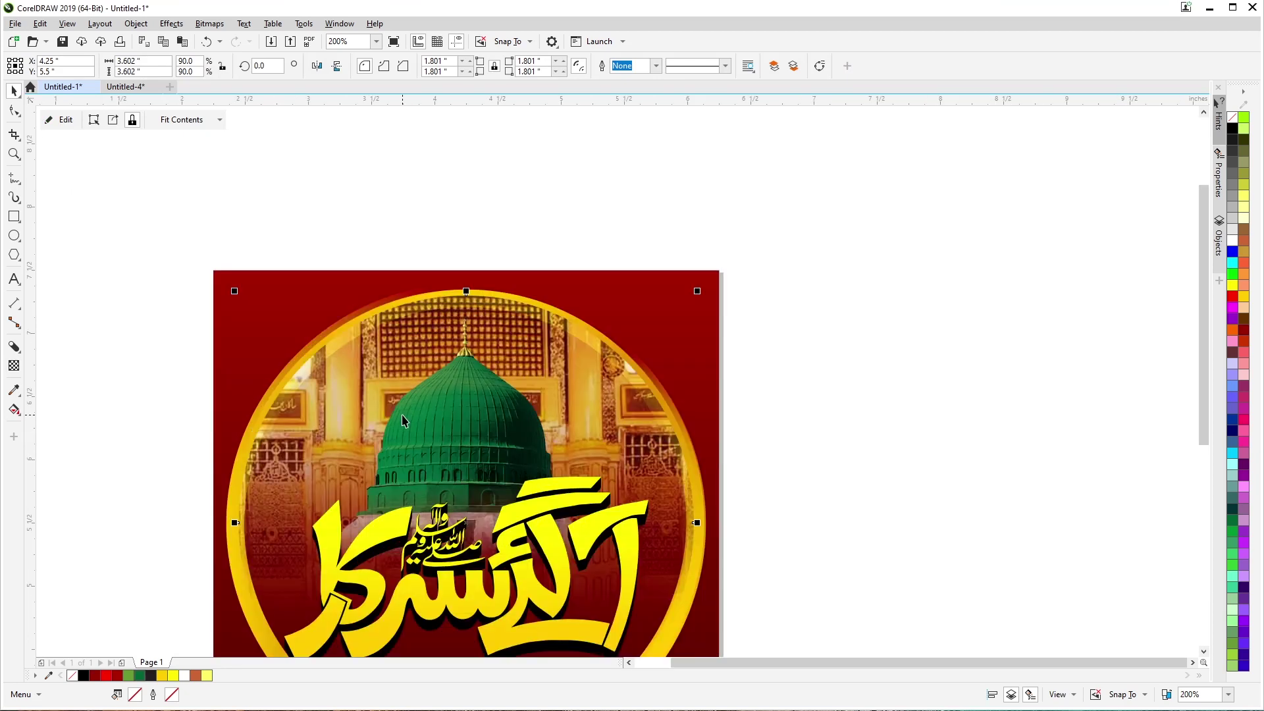
{"action": "scroll", "coordinate": [386, 325], "scroll_direction": "down", "scroll_amount": 2}
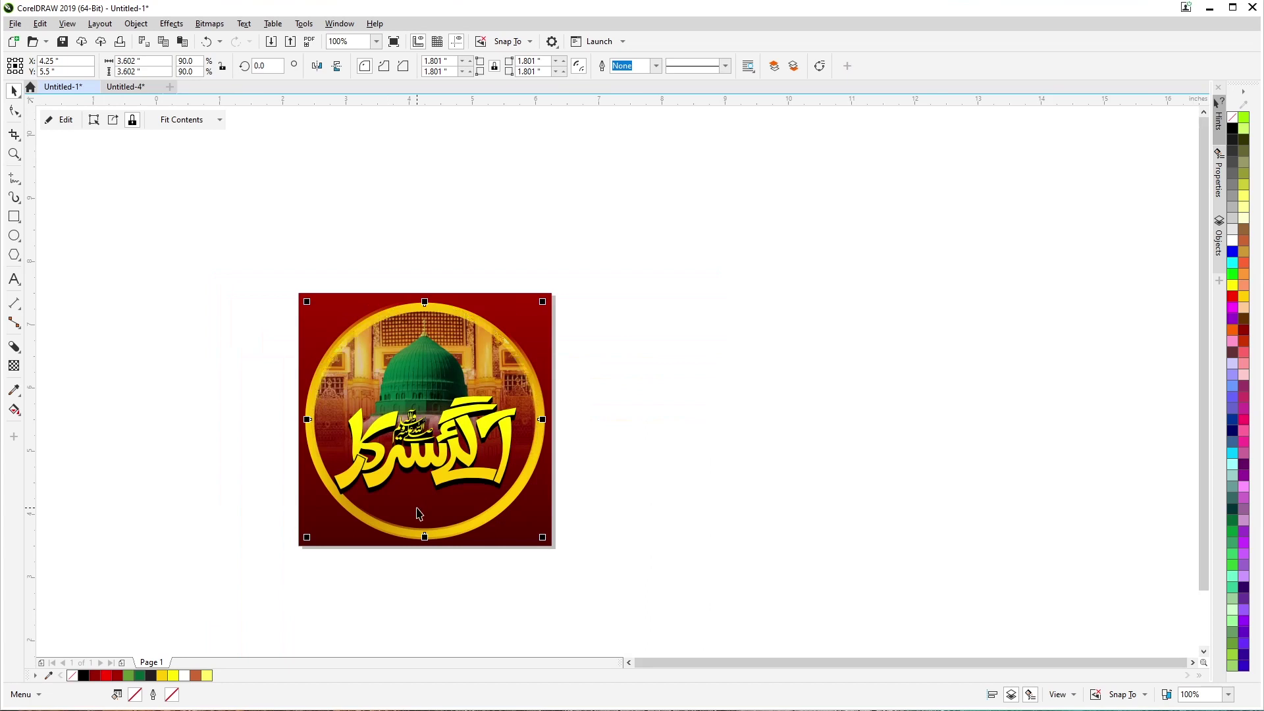
{"action": "key", "text": "shift+Page_Down"}
{"action": "key", "text": "ctrl+z"}
{"action": "scroll", "coordinate": [400, 294], "scroll_direction": "up", "scroll_amount": 2}
{"action": "scroll", "coordinate": [404, 294], "scroll_direction": "down", "scroll_amount": 2}
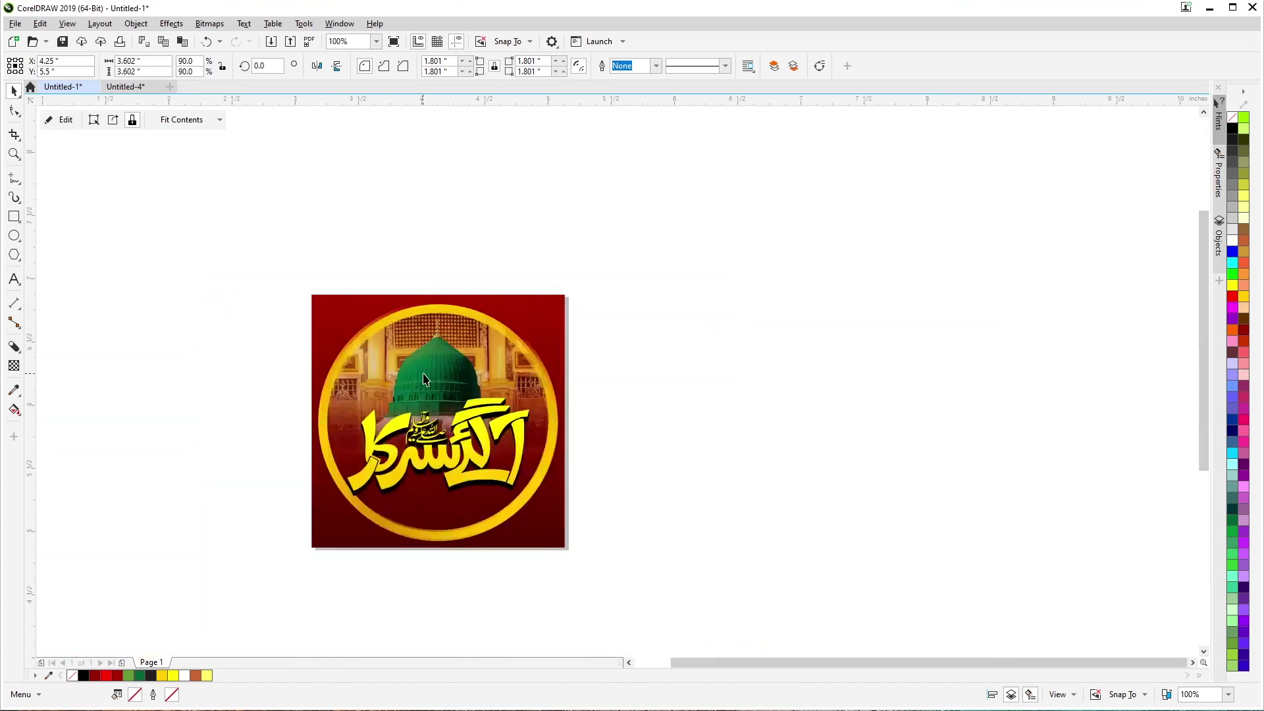
{"action": "scroll", "coordinate": [424, 379], "scroll_direction": "up", "scroll_amount": 2}
{"action": "scroll", "coordinate": [427, 369], "scroll_direction": "down", "scroll_amount": 1}
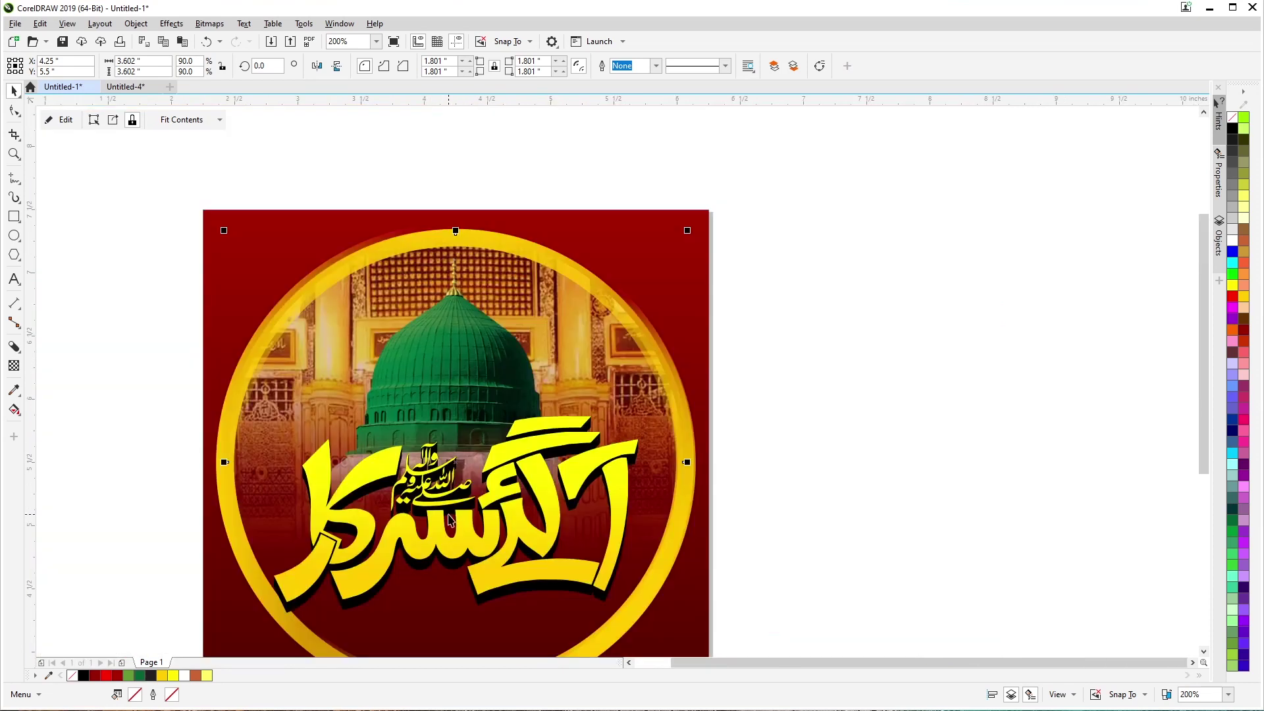
Step: Select the whole calligraphy with its block shadow and scale it about its centre to about 2.71 x 1.46 inches
{"action": "left_click_drag", "start_coordinate": [793, 370], "coordinate": [210, 589]}
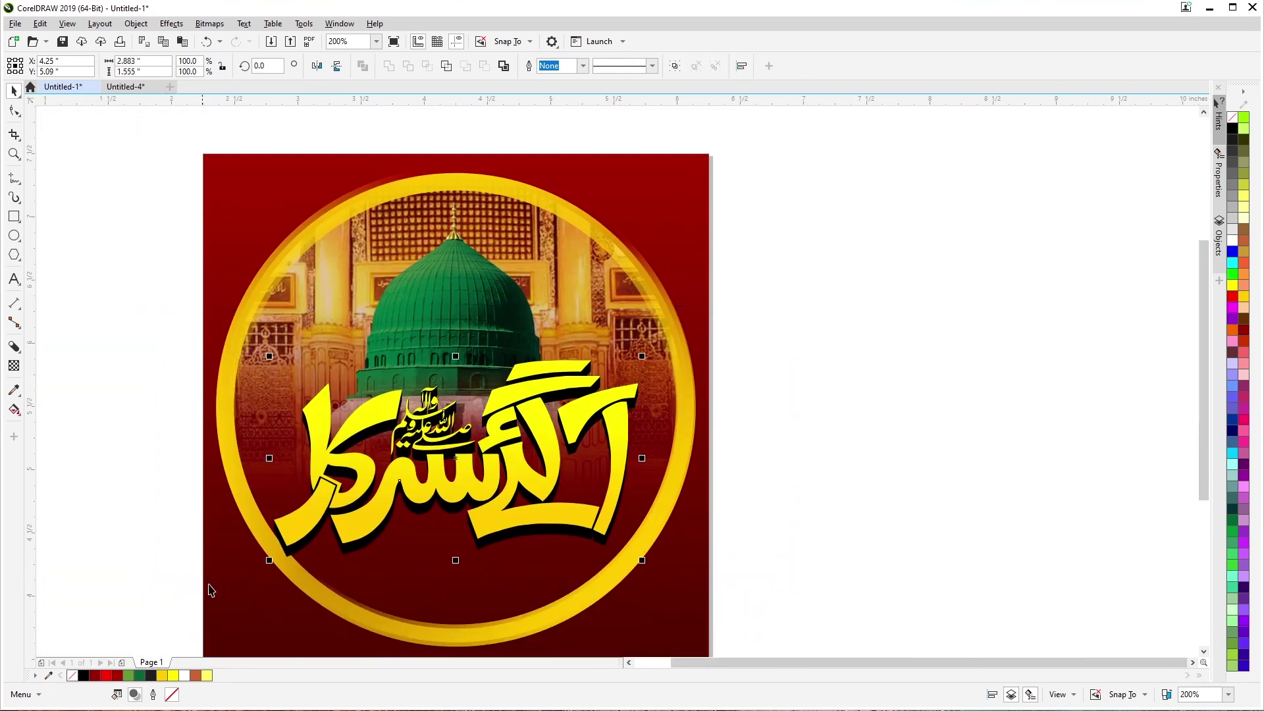
{"action": "left_click_drag", "start_coordinate": [269, 561], "coordinate": [279, 556]}
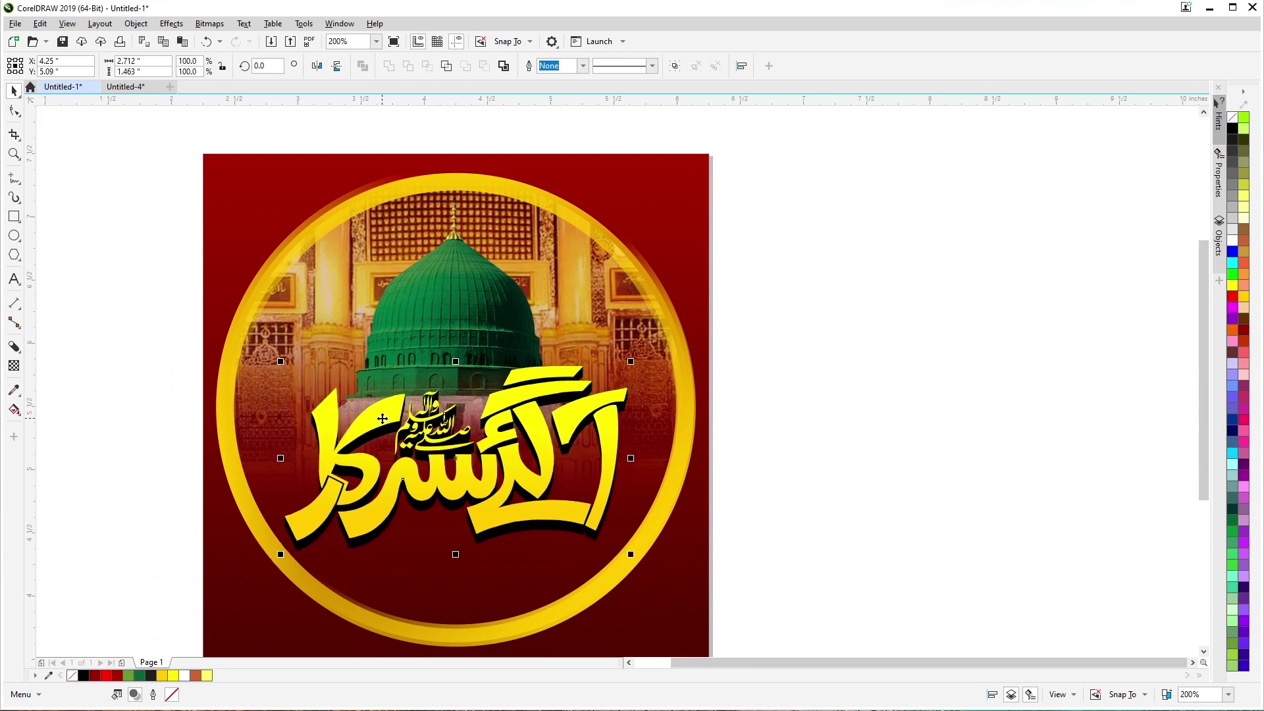
{"action": "scroll", "coordinate": [467, 343], "scroll_direction": "down", "scroll_amount": 3}
{"action": "scroll", "coordinate": [465, 413], "scroll_direction": "up", "scroll_amount": 3}
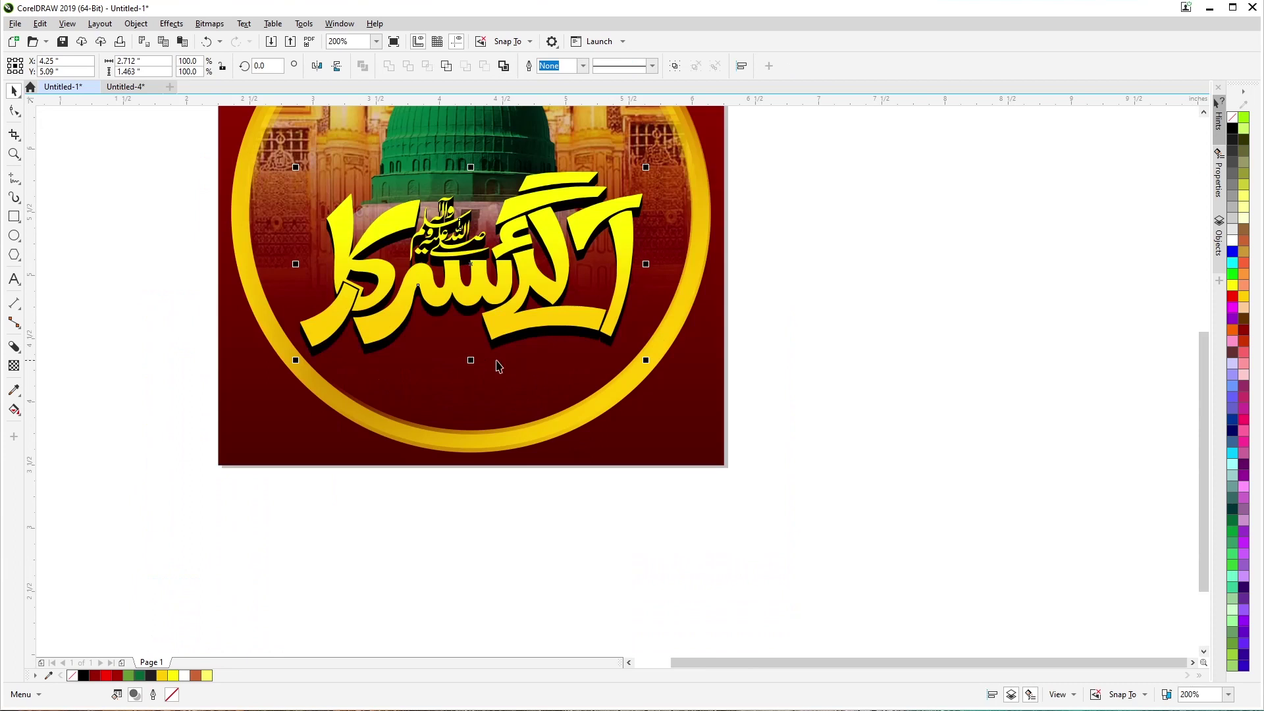
Step: Scale the calligraphy and its block shadow about their centre to about 2.56 x 1.30 inches
{"action": "key", "text": "shift+F4"}
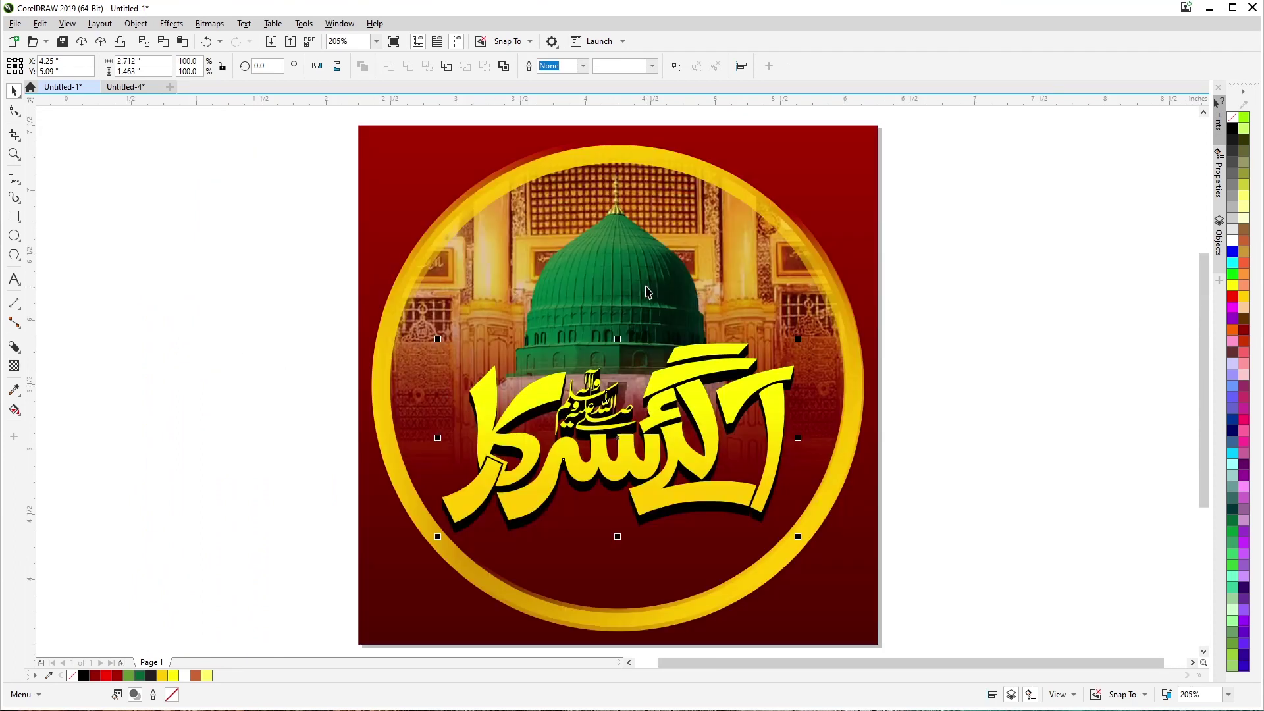
{"action": "left_click", "coordinate": [649, 293]}
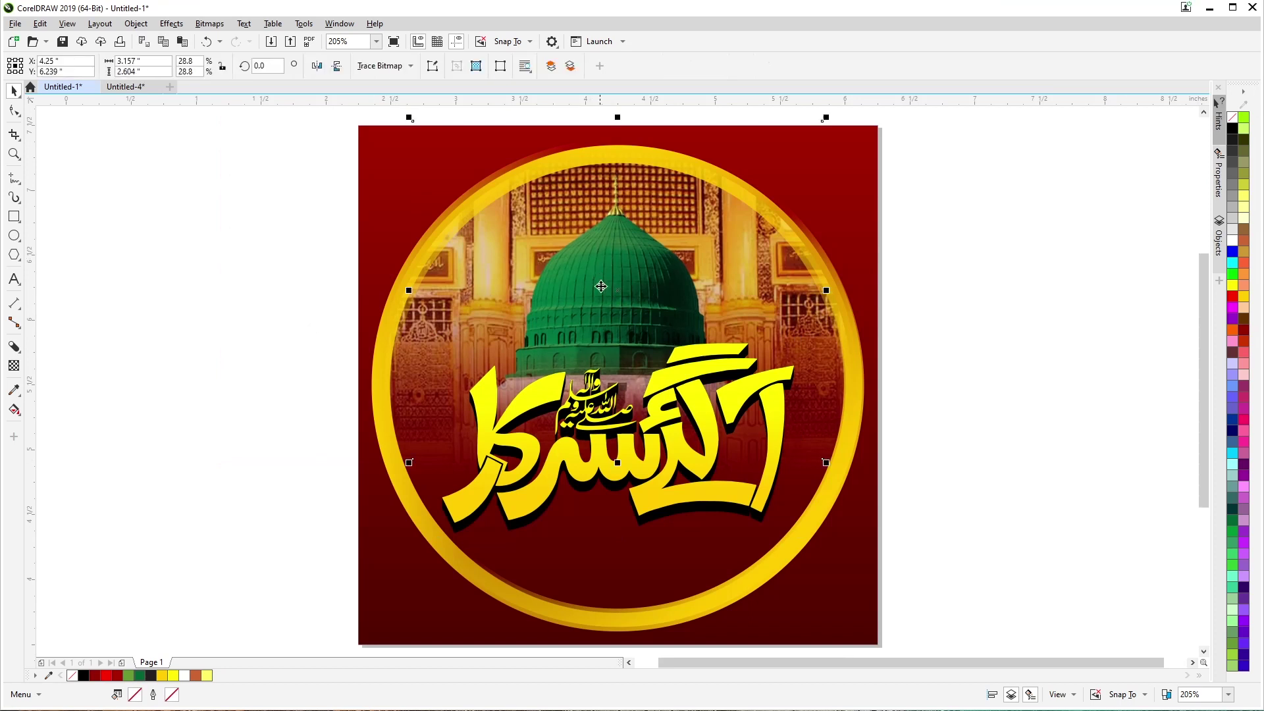
{"action": "left_click", "coordinate": [623, 472]}
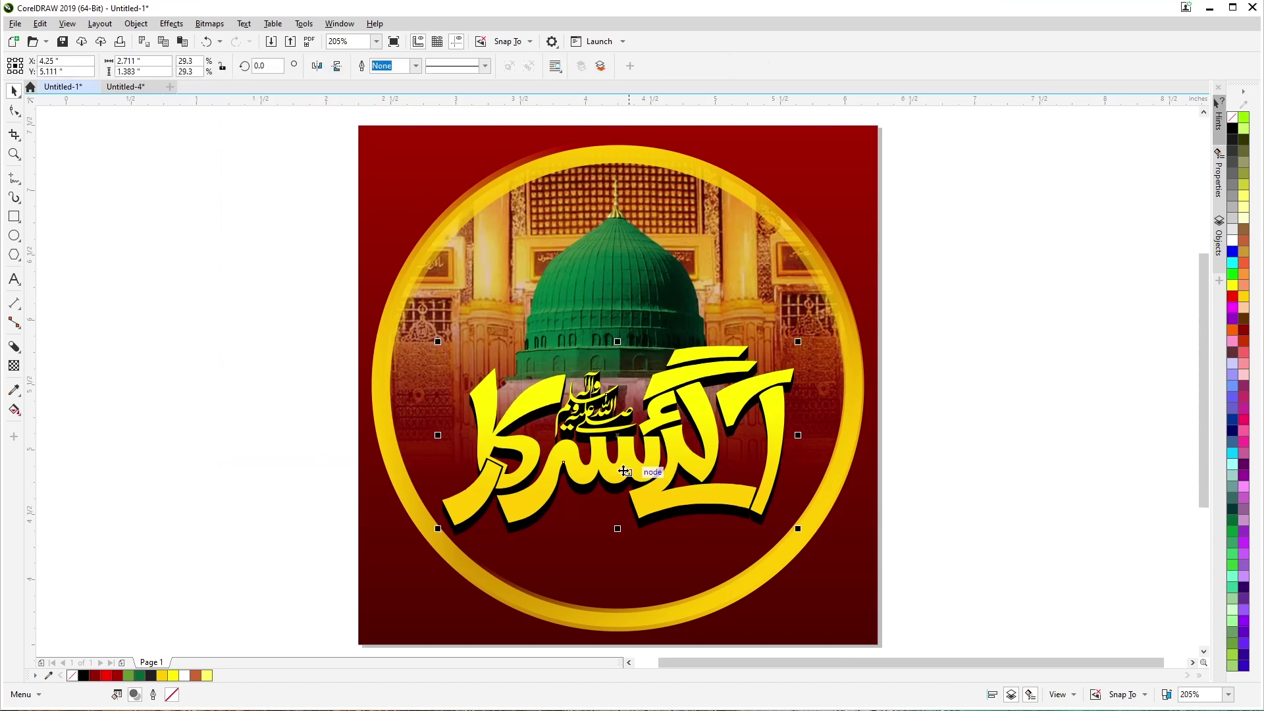
{"action": "left_click_drag", "start_coordinate": [441, 529], "coordinate": [451, 526]}
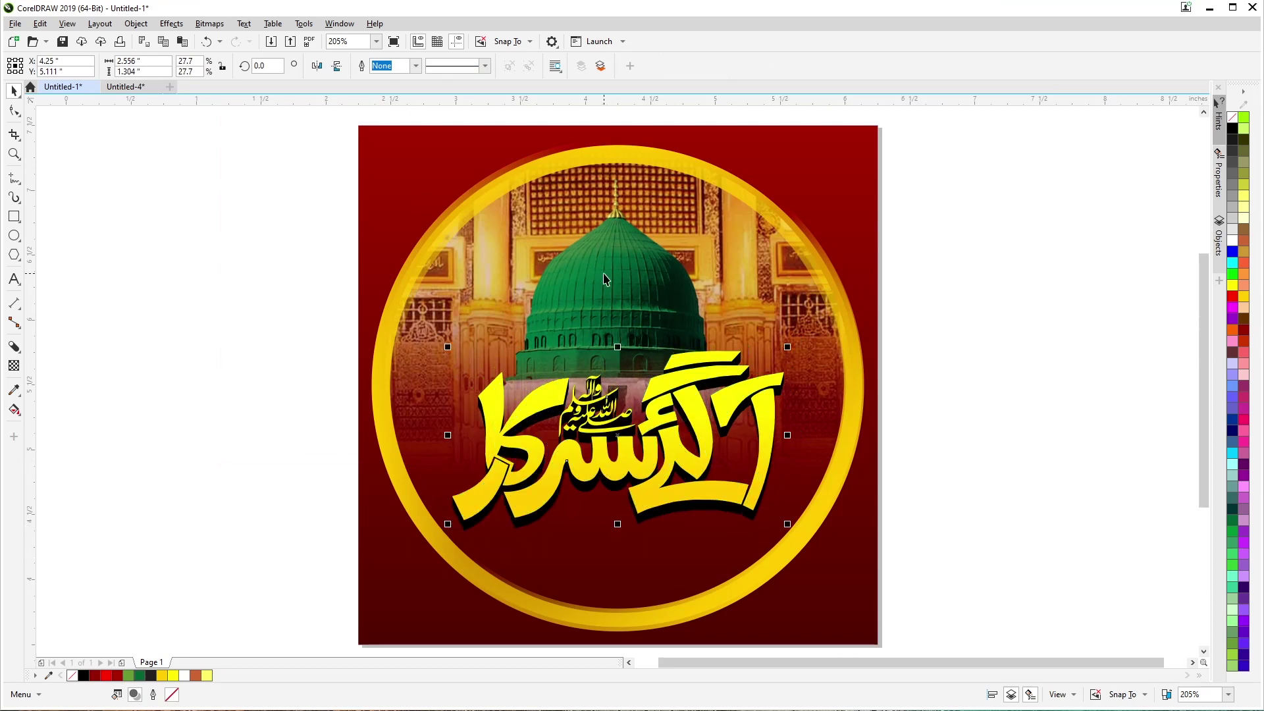
Step: Scale the green dome image to about 2.95 x 2.43 inches about its centre and shift it slightly down behind the calligraphy
{"action": "left_click", "coordinate": [541, 370]}
{"action": "left_click_drag", "start_coordinate": [408, 465], "coordinate": [419, 461]}
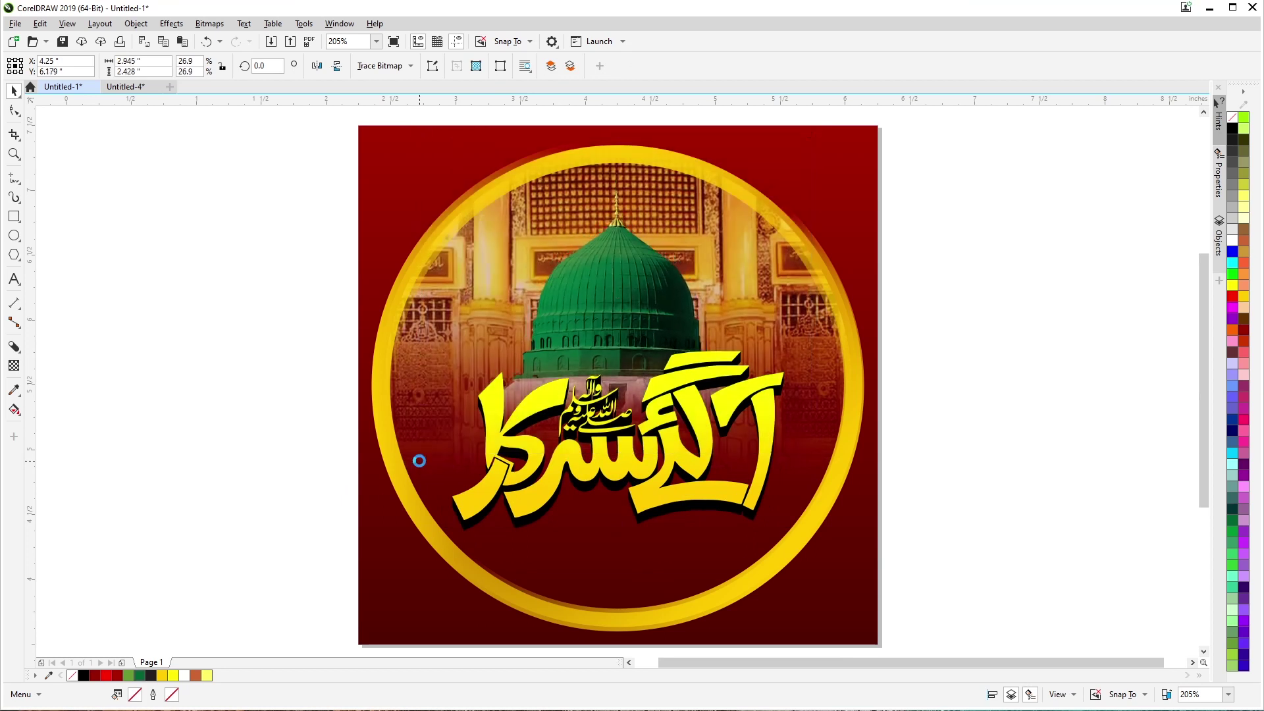
{"action": "left_click_drag", "start_coordinate": [423, 464], "coordinate": [422, 468]}
{"action": "left_click", "coordinate": [209, 445]}
{"action": "left_click", "coordinate": [573, 474]}
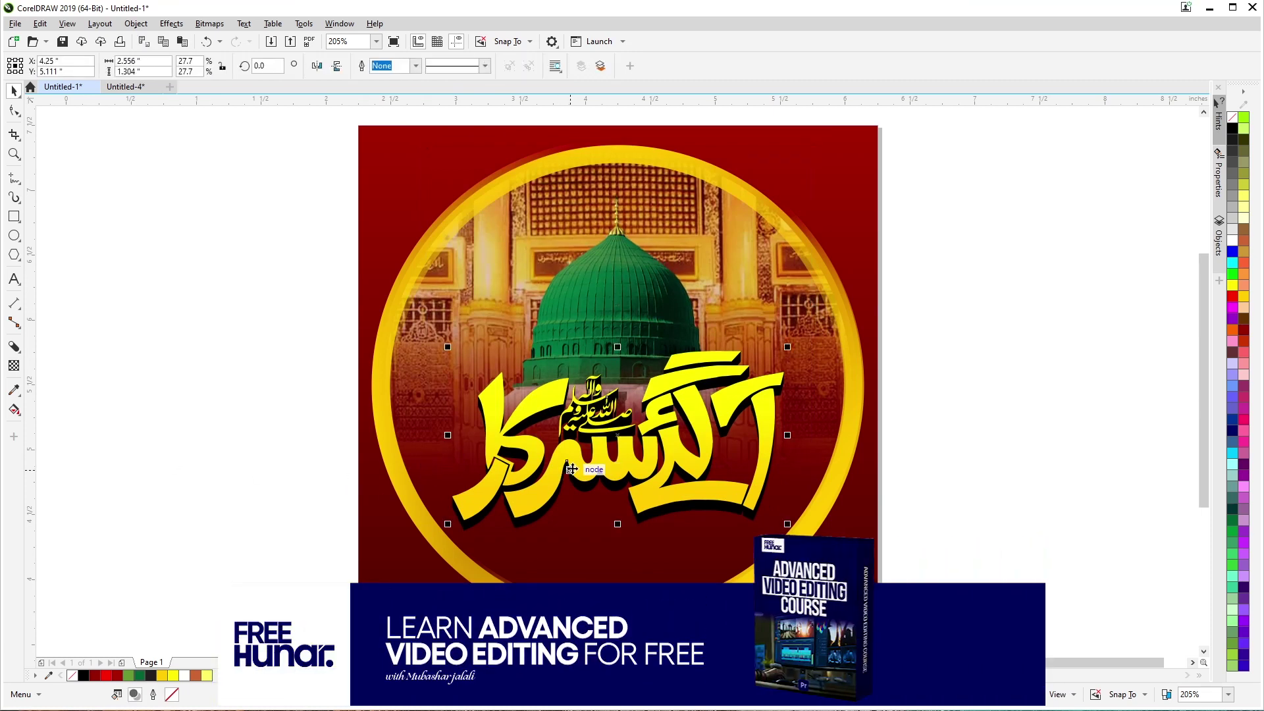
{"action": "scroll", "coordinate": [606, 461], "scroll_direction": "up", "scroll_amount": 2}
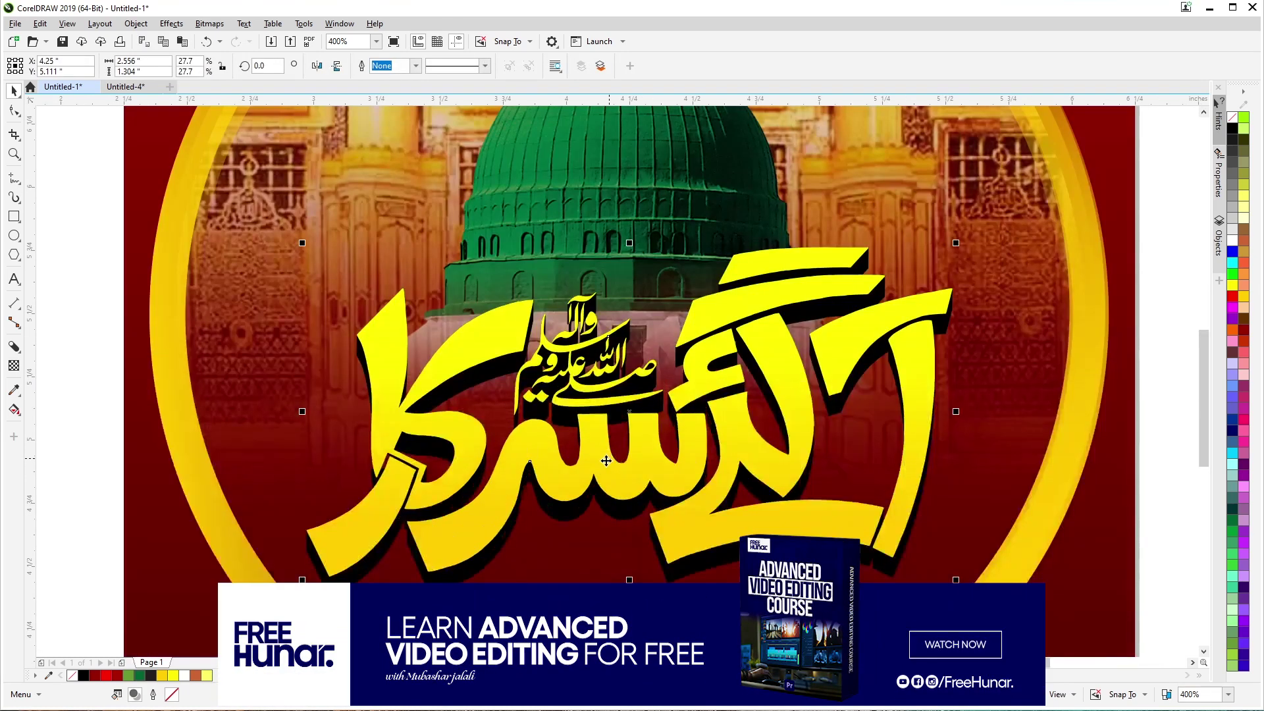
{"action": "scroll", "coordinate": [606, 461], "scroll_direction": "down", "scroll_amount": 1}
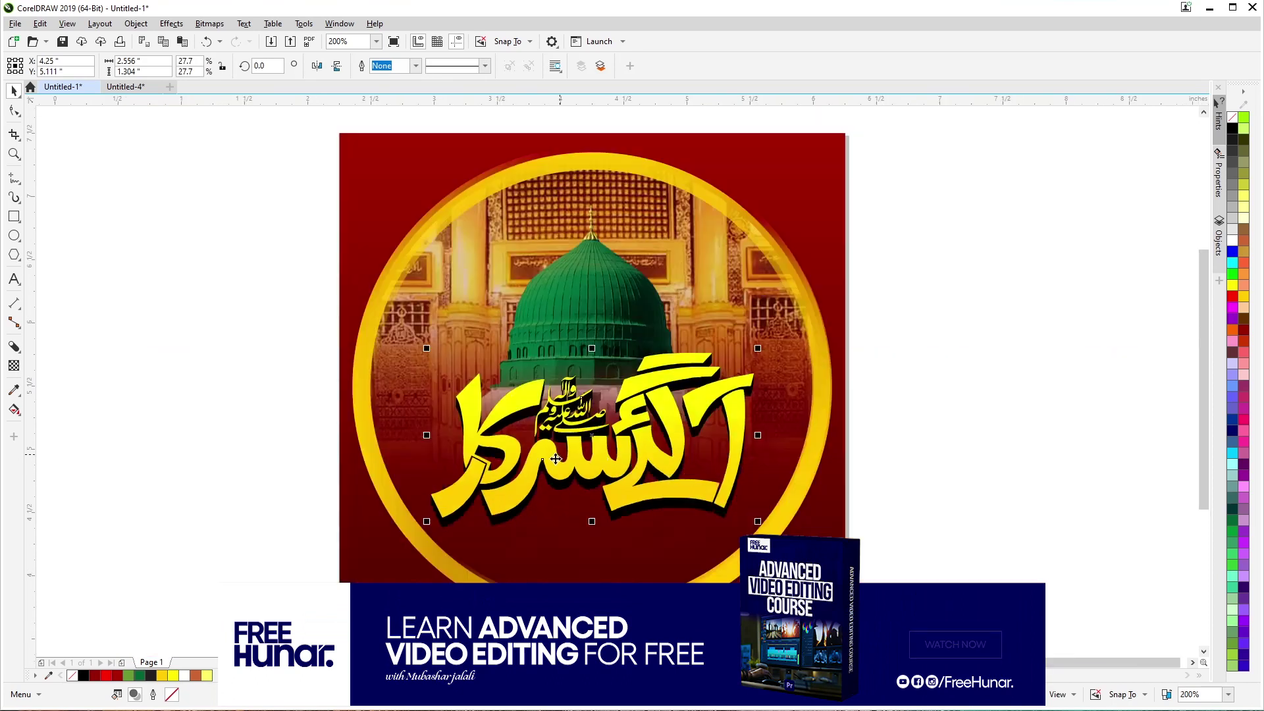
{"action": "key", "text": "g"}
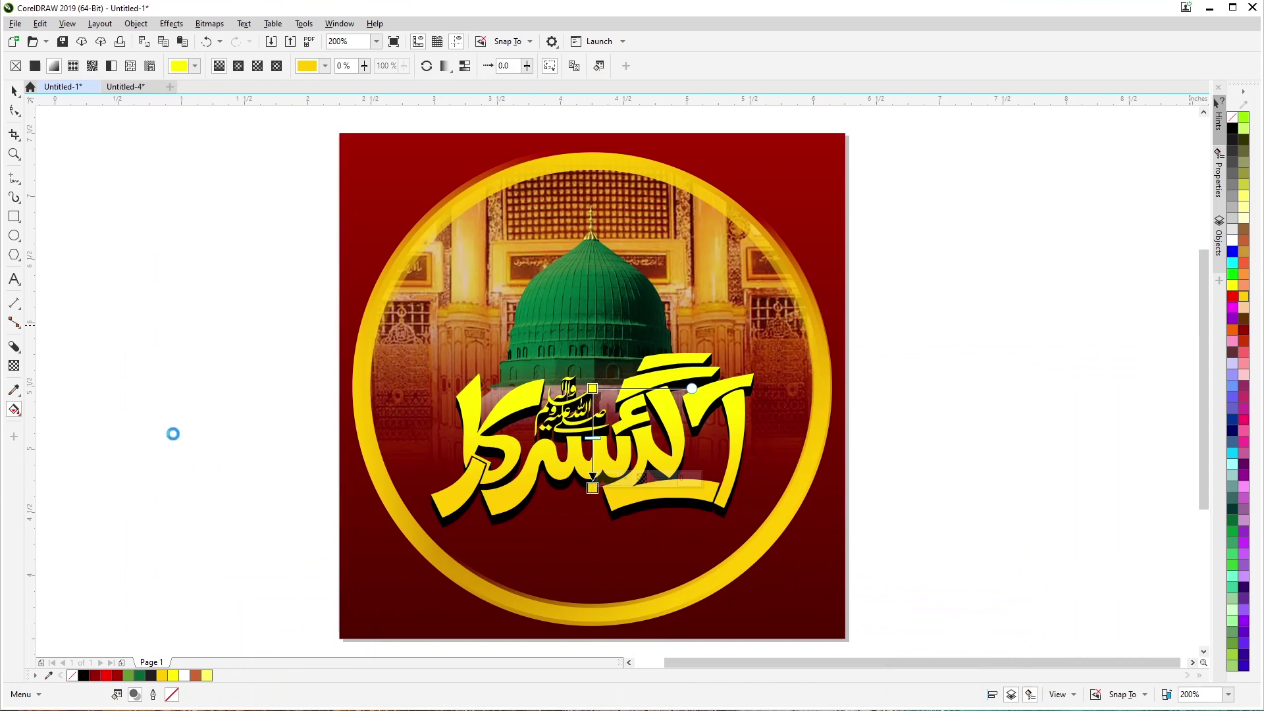
{"action": "scroll", "coordinate": [298, 425], "scroll_direction": "up", "scroll_amount": 1}
{"action": "scroll", "coordinate": [265, 429], "scroll_direction": "down", "scroll_amount": 3}
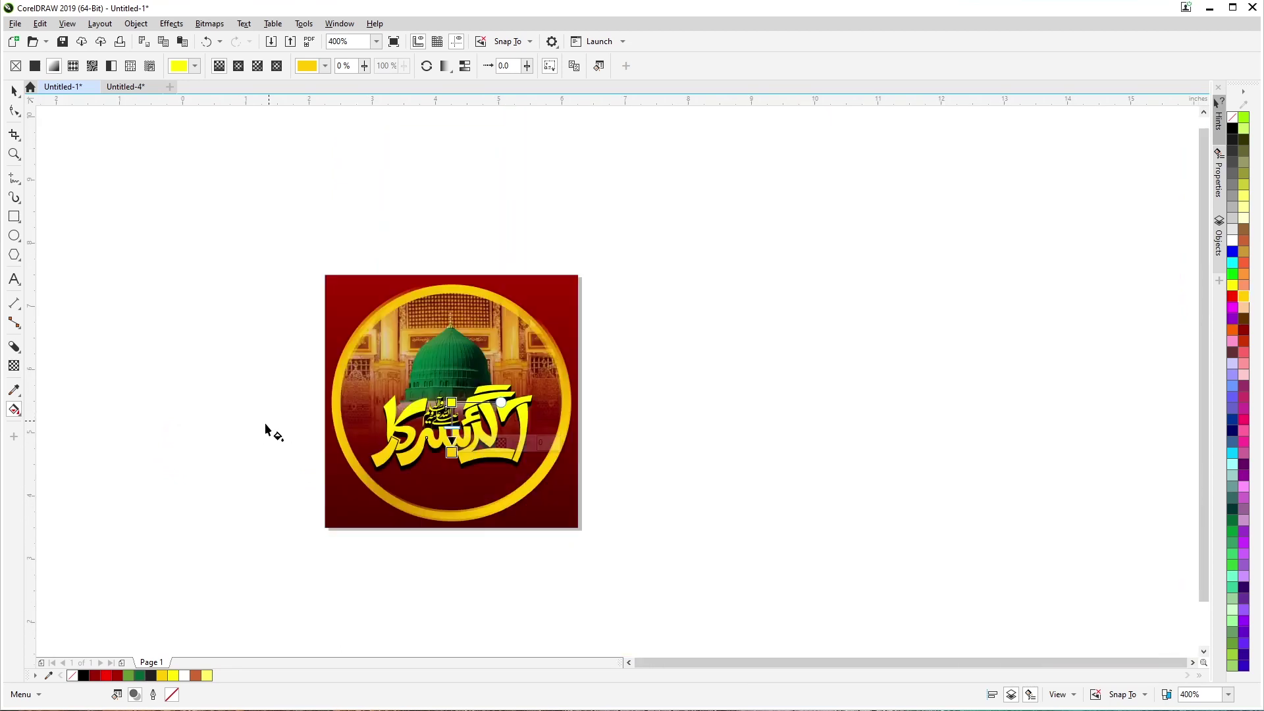
{"action": "scroll", "coordinate": [429, 456], "scroll_direction": "up", "scroll_amount": 2}
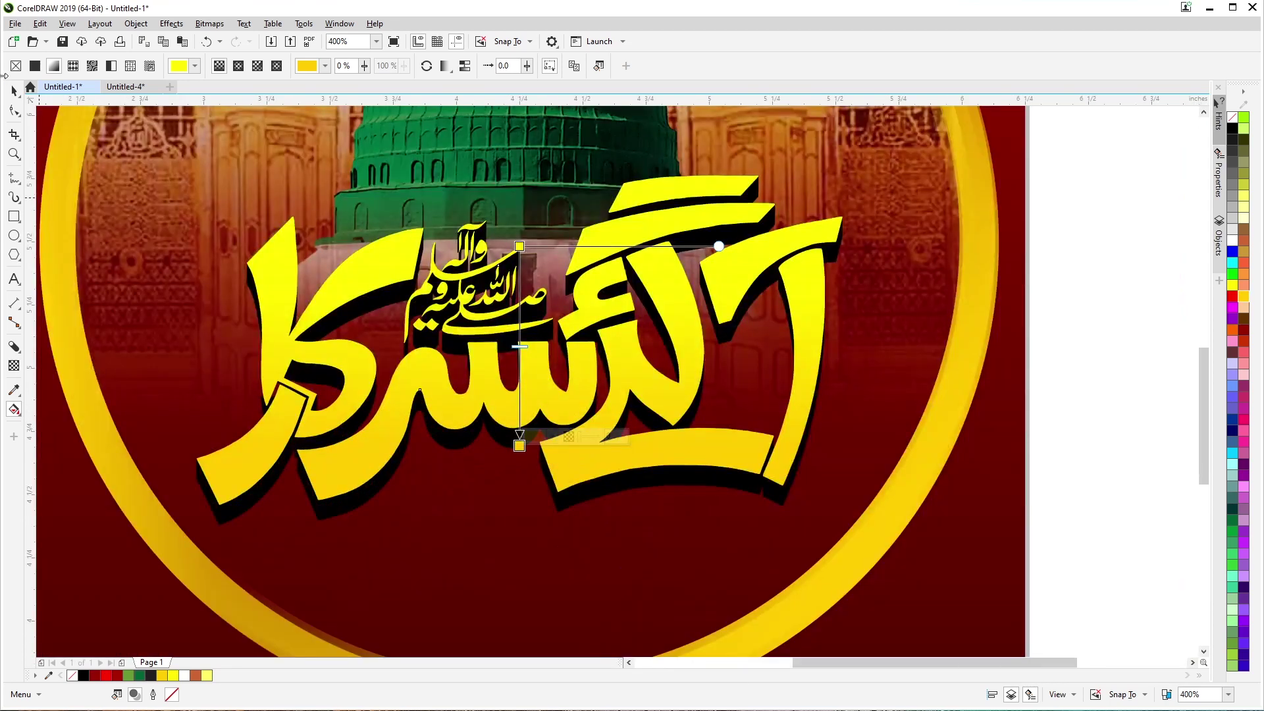
{"action": "left_click", "coordinate": [14, 90]}
{"action": "scroll", "coordinate": [419, 320], "scroll_direction": "down", "scroll_amount": 1}
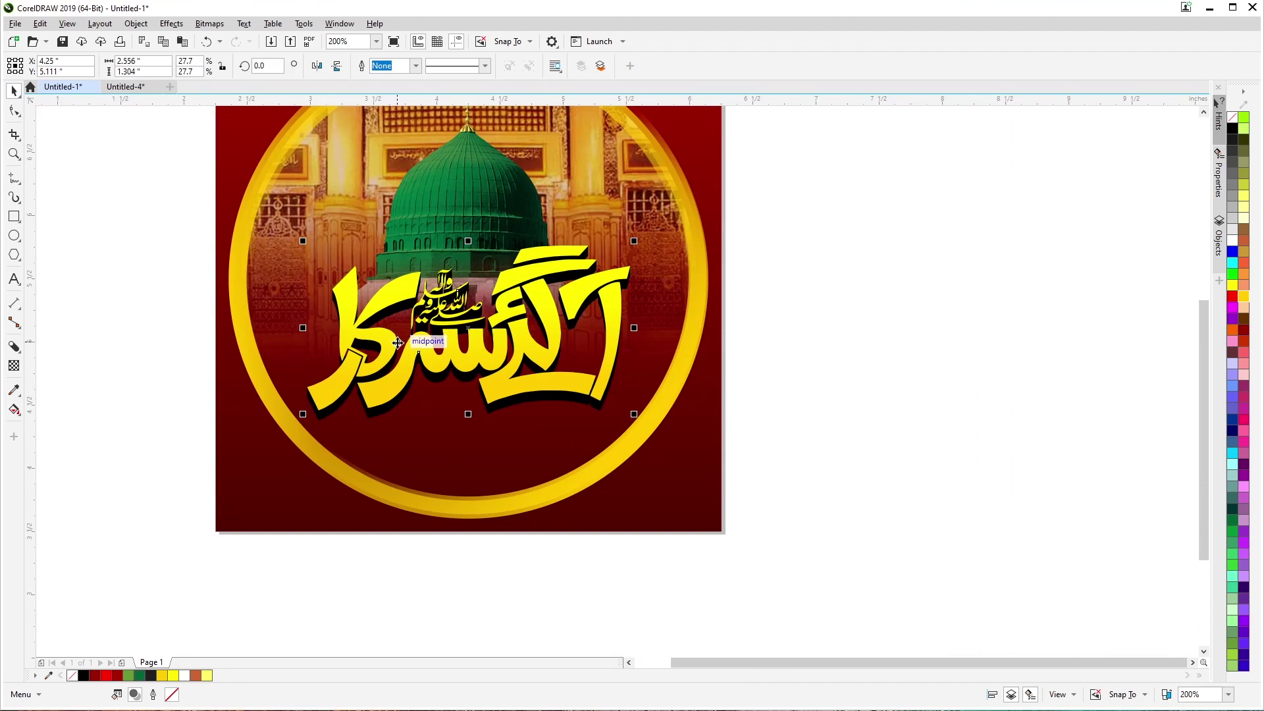
{"action": "right_click", "coordinate": [376, 413]}
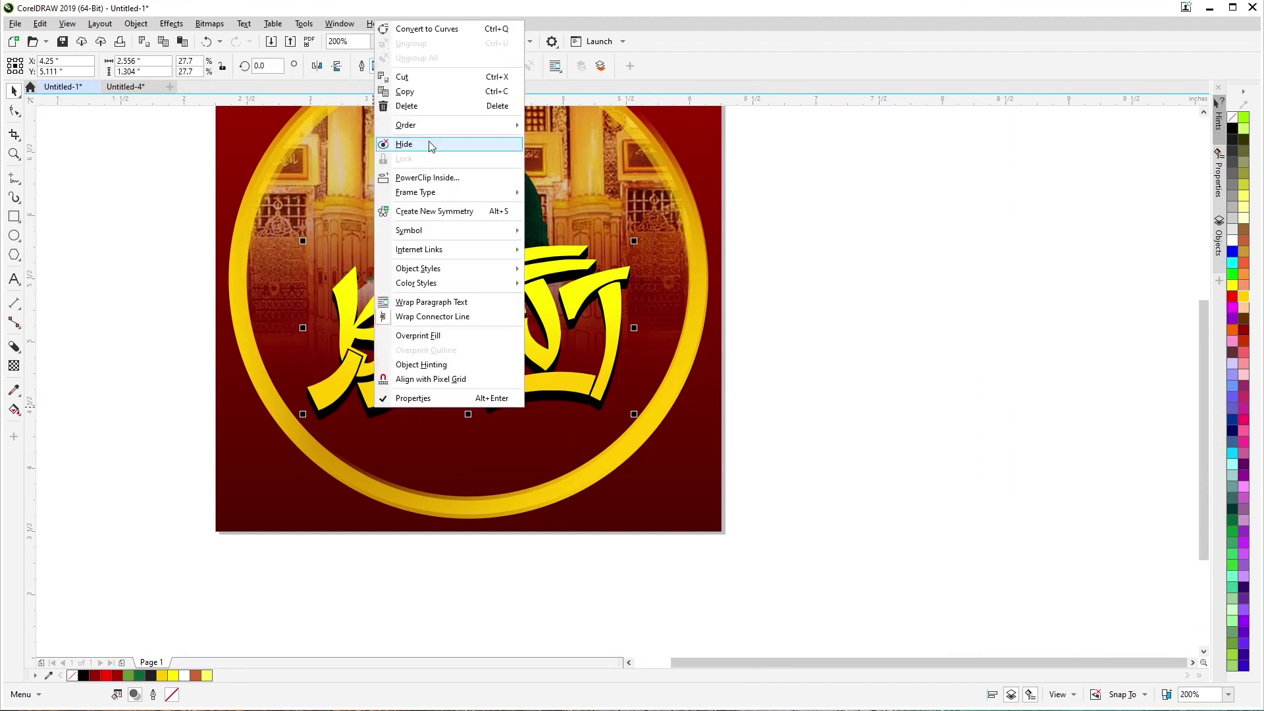
{"action": "key", "text": "Escape"}
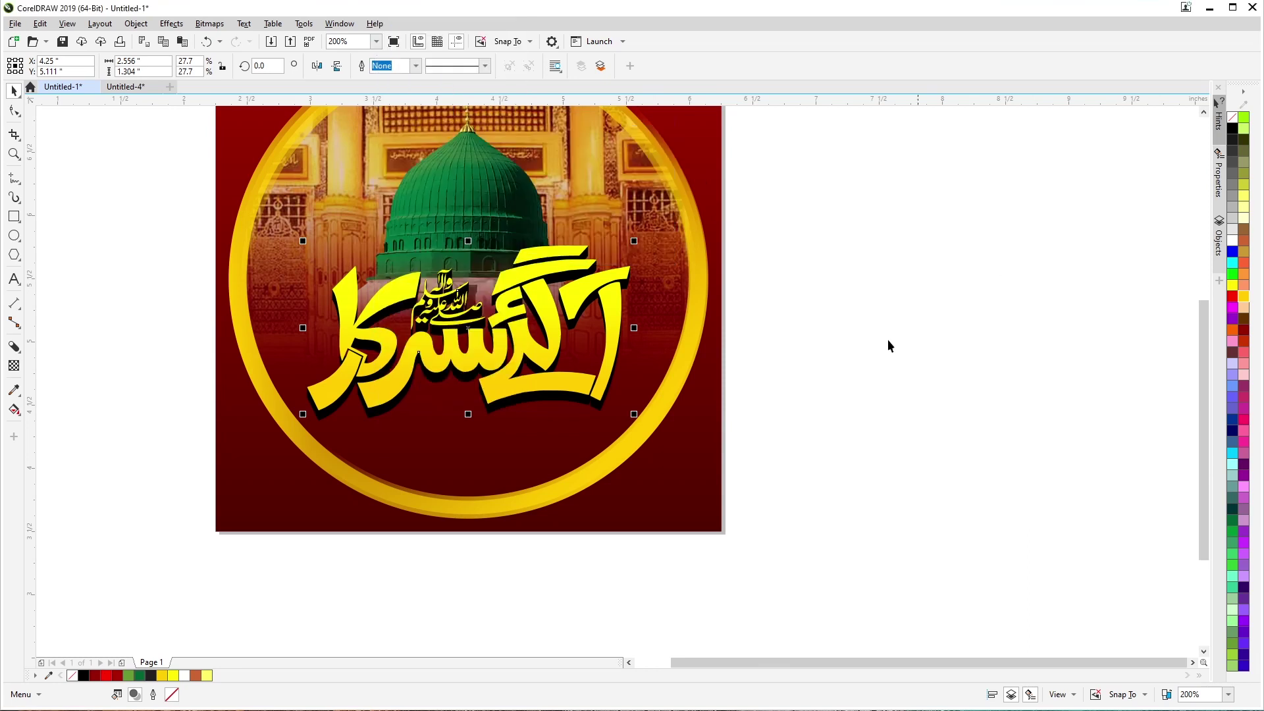
Step: Try breaking the calligraphy's block shadow apart and undo it
{"action": "scroll", "coordinate": [501, 385], "scroll_direction": "up", "scroll_amount": 1}
{"action": "left_click", "coordinate": [1049, 313]}
{"action": "left_click", "coordinate": [509, 422]}
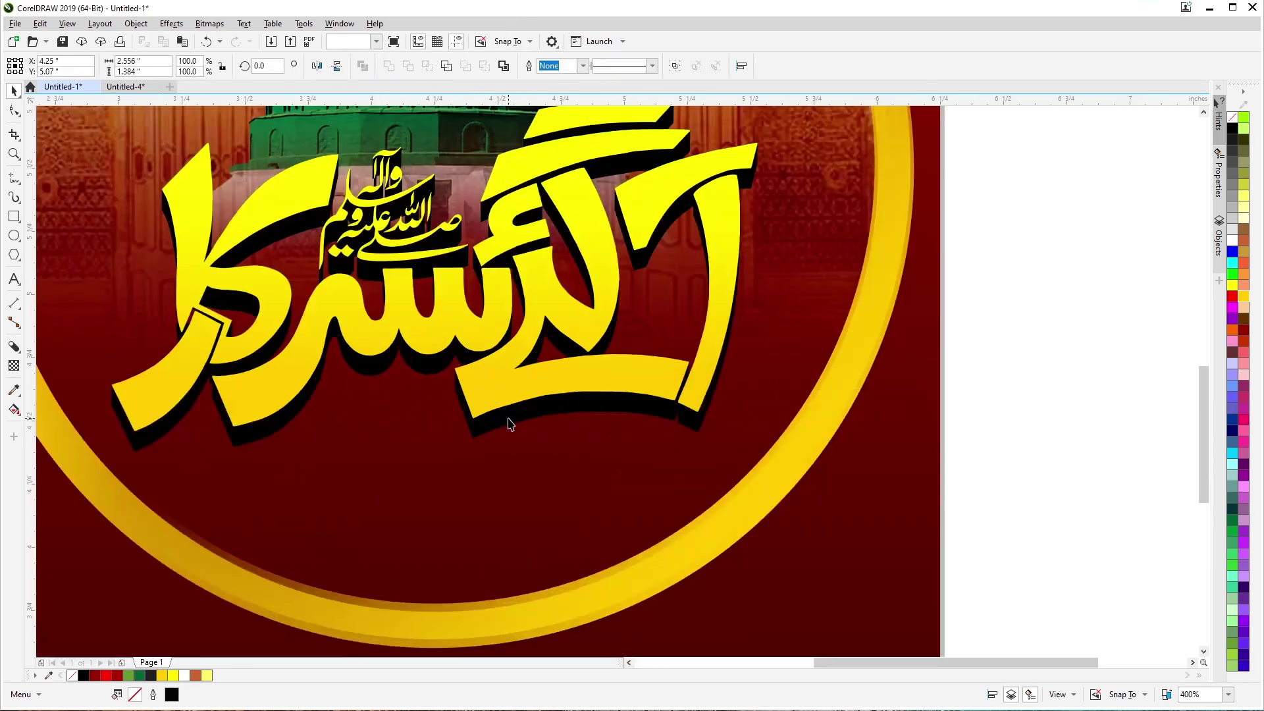
{"action": "right_click", "coordinate": [509, 422]}
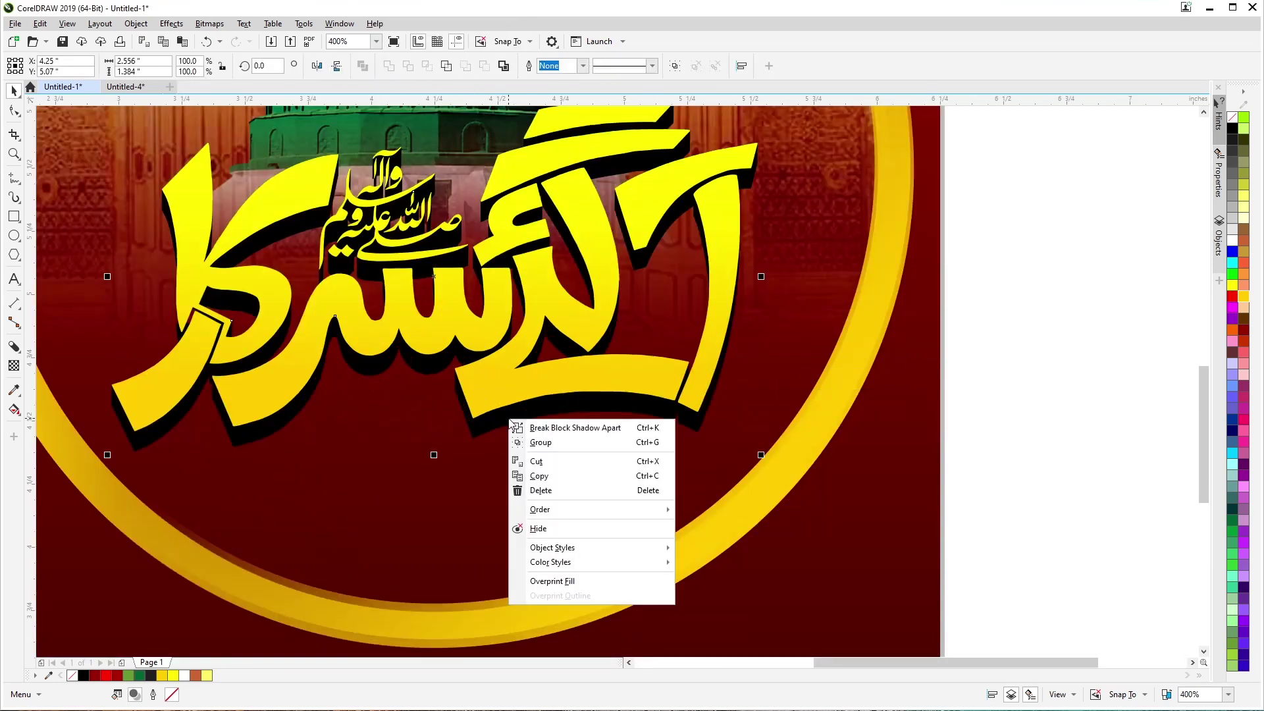
{"action": "left_click", "coordinate": [601, 429]}
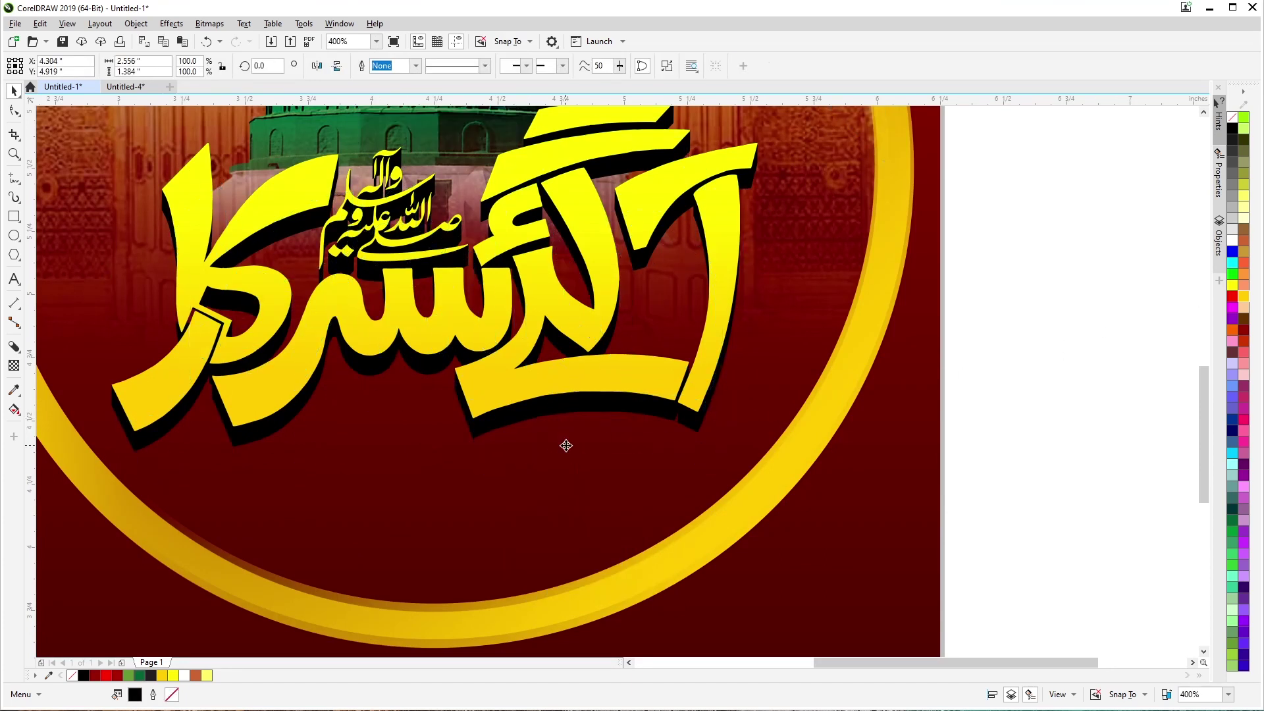
{"action": "key", "text": "ctrl+z"}
Step: Change the lower colour of the yellow calligraphy's gradient fill to orange #FFAE00
{"action": "left_click", "coordinate": [1064, 264]}
{"action": "left_click", "coordinate": [425, 389]}
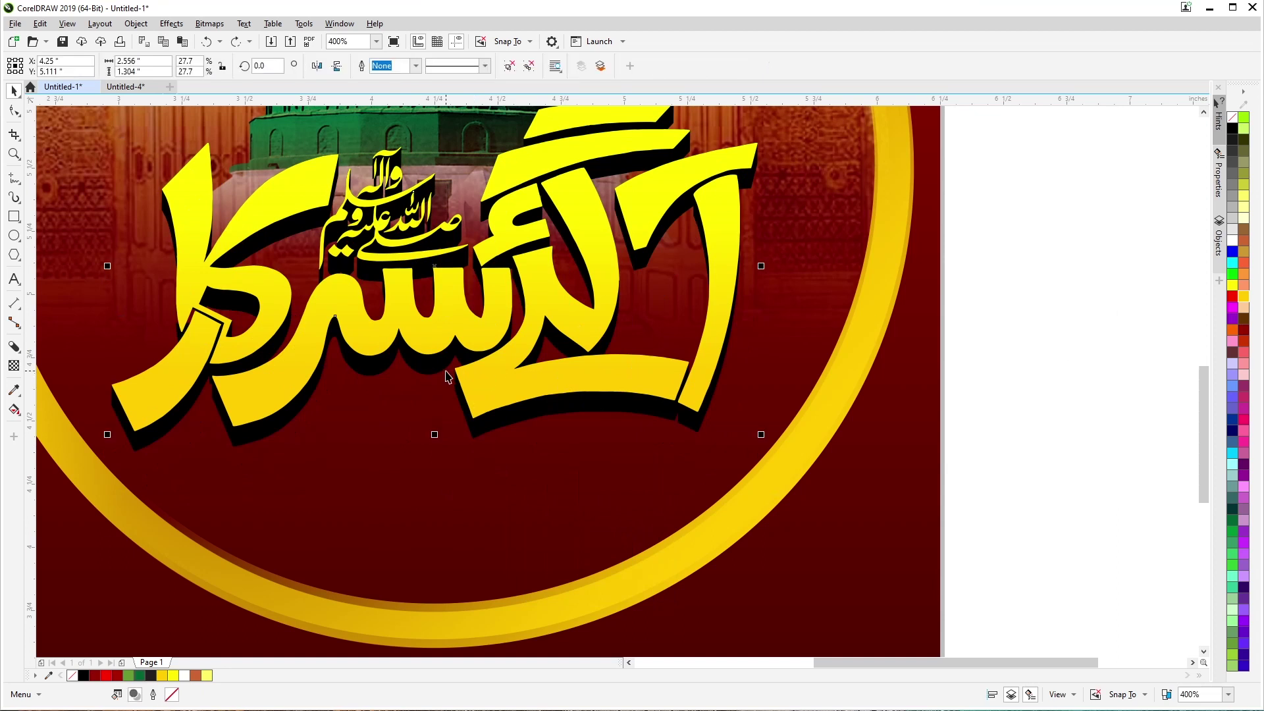
{"action": "key", "text": "g"}
{"action": "left_click", "coordinate": [435, 372]}
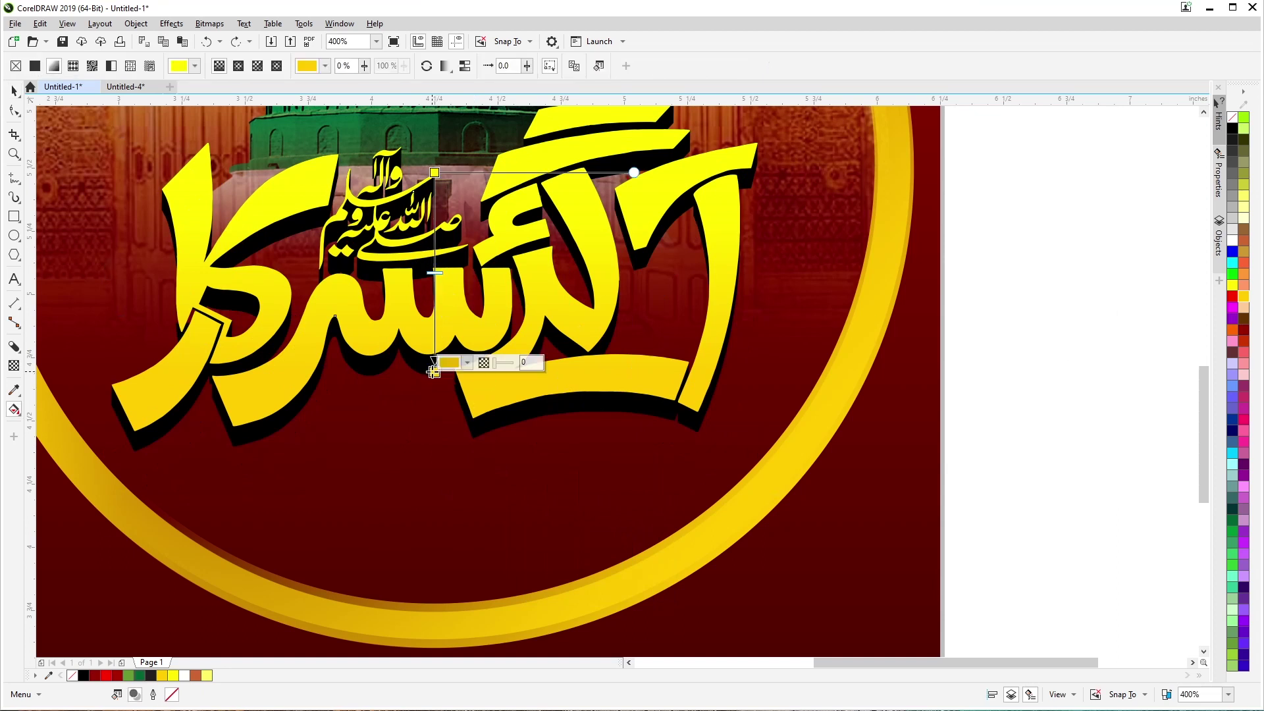
{"action": "left_click", "coordinate": [455, 369]}
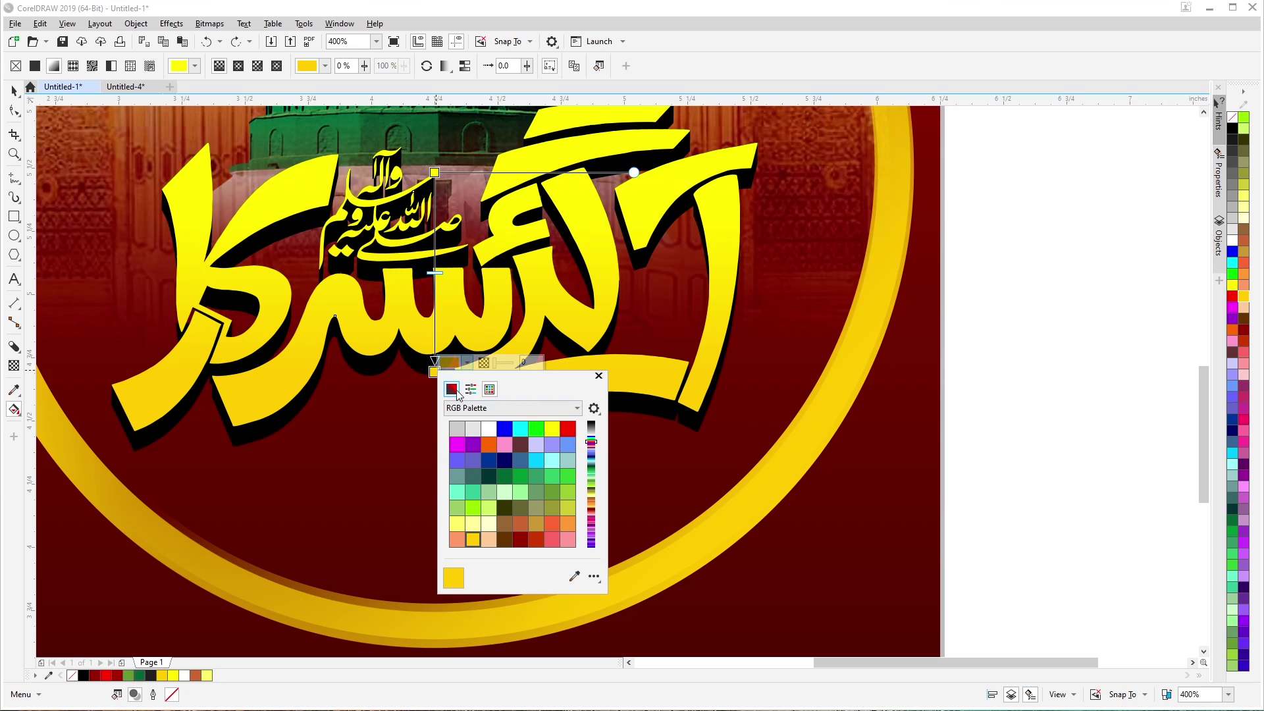
{"action": "left_click", "coordinate": [452, 389]}
{"action": "mouse_move", "coordinate": [535, 424]}
{"action": "left_mouse_down"}
{"action": "mouse_move", "coordinate": [544, 464]}
{"action": "mouse_move", "coordinate": [549, 414]}
{"action": "left_mouse_up"}
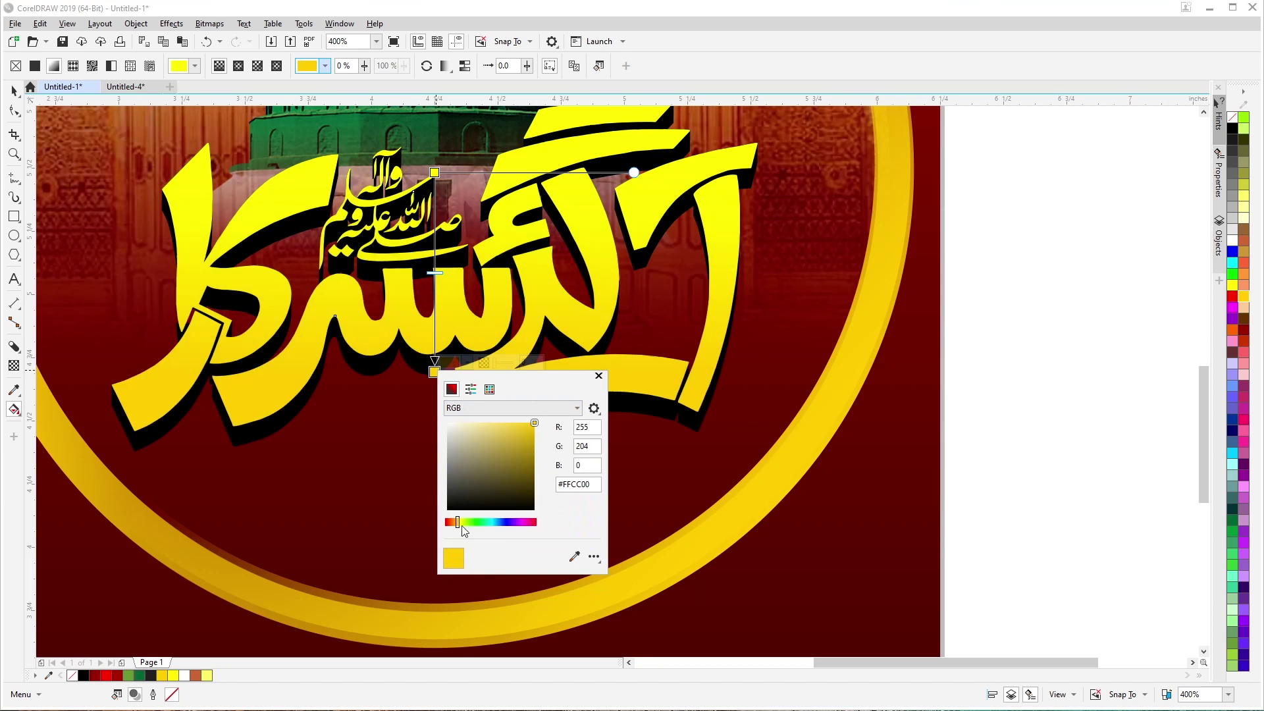
{"action": "left_click_drag", "start_coordinate": [457, 526], "coordinate": [455, 523]}
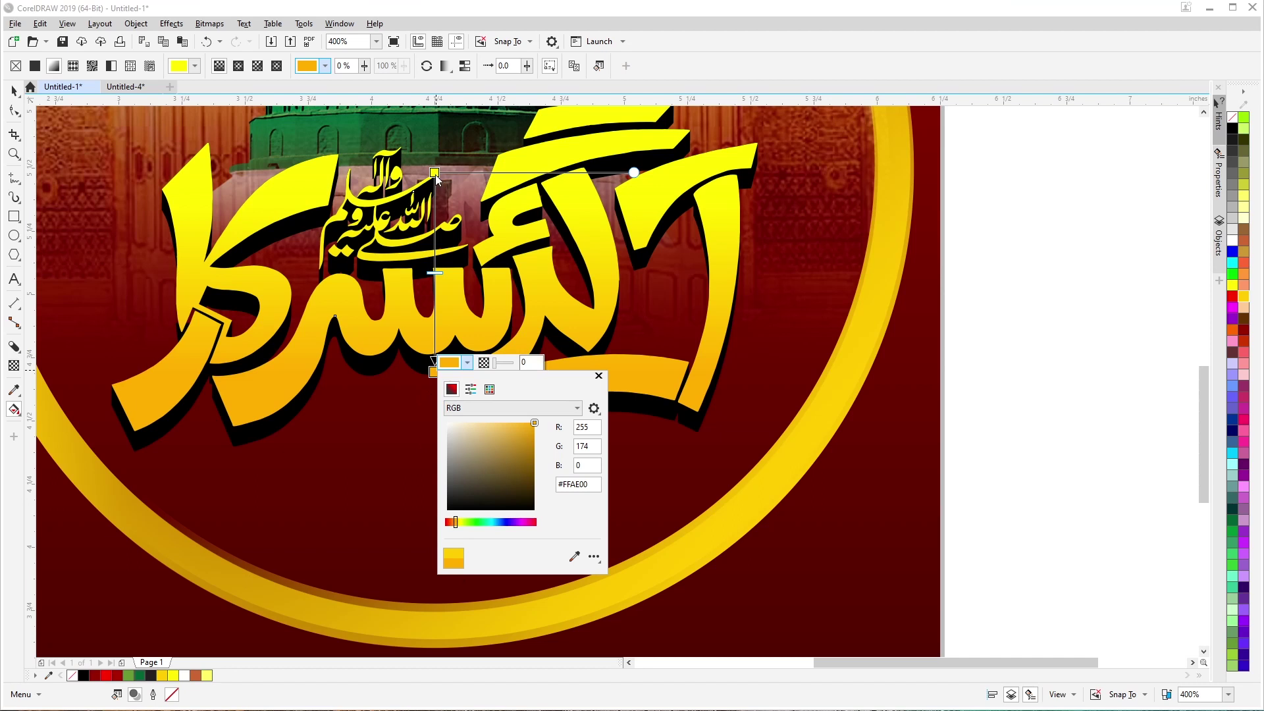
{"action": "left_click", "coordinate": [14, 90]}
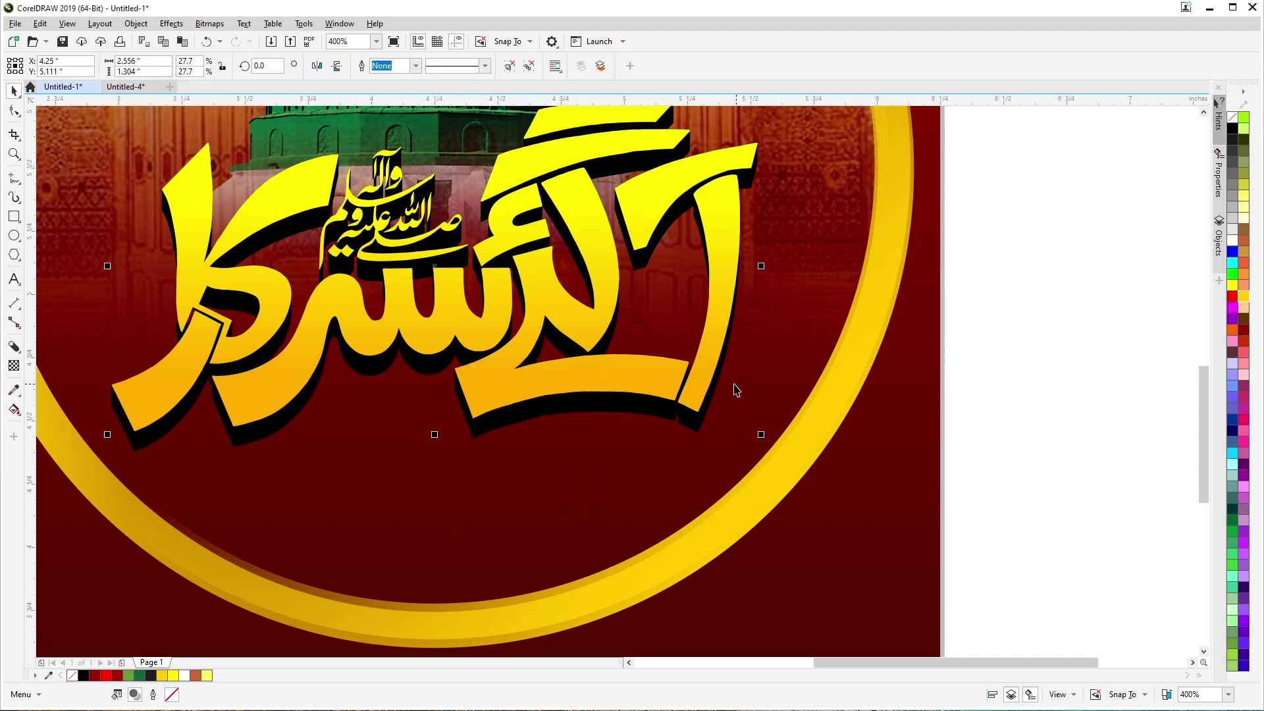
{"action": "scroll", "coordinate": [714, 400], "scroll_direction": "down", "scroll_amount": 2}
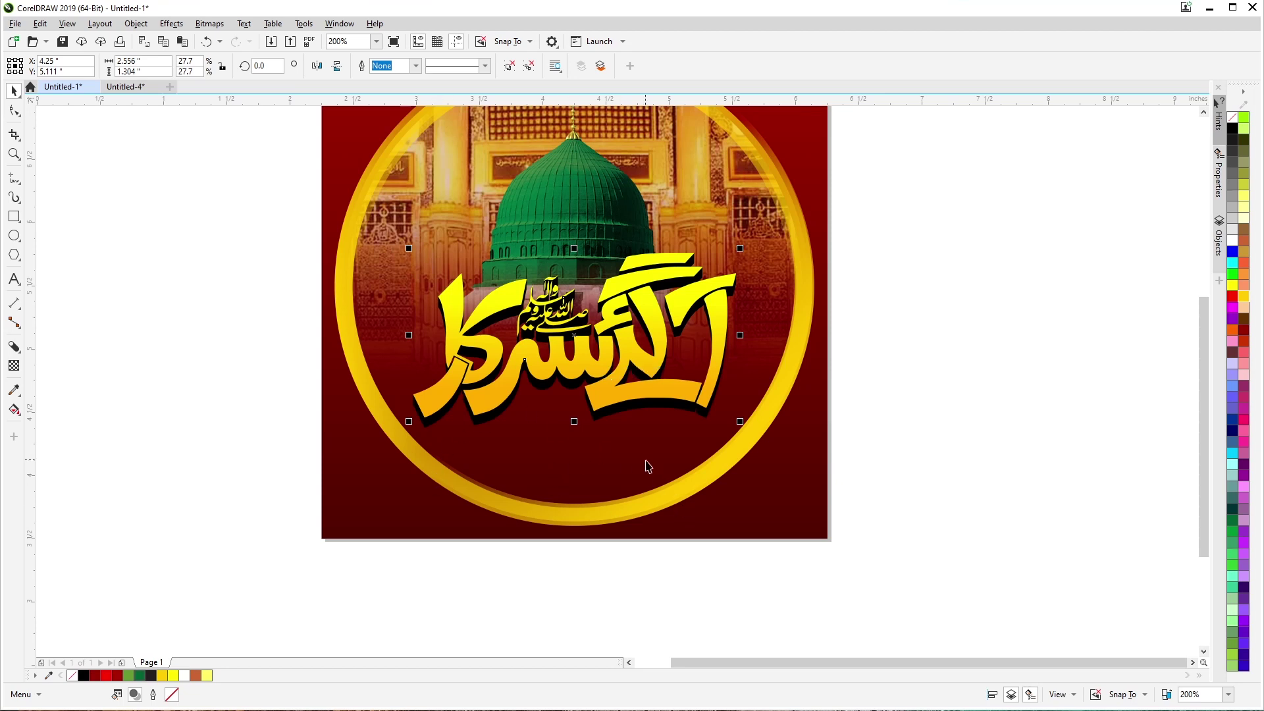
{"action": "scroll", "coordinate": [606, 445], "scroll_direction": "up", "scroll_amount": 1}
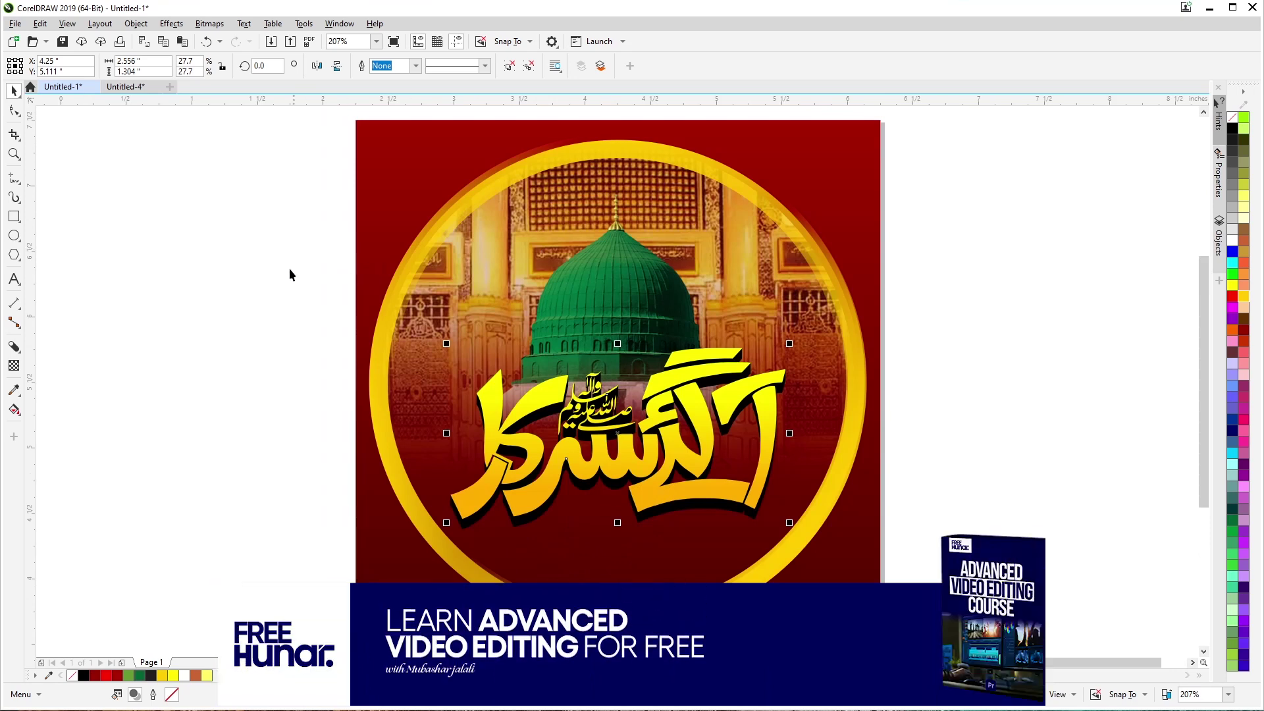
{"action": "left_click", "coordinate": [247, 248]}
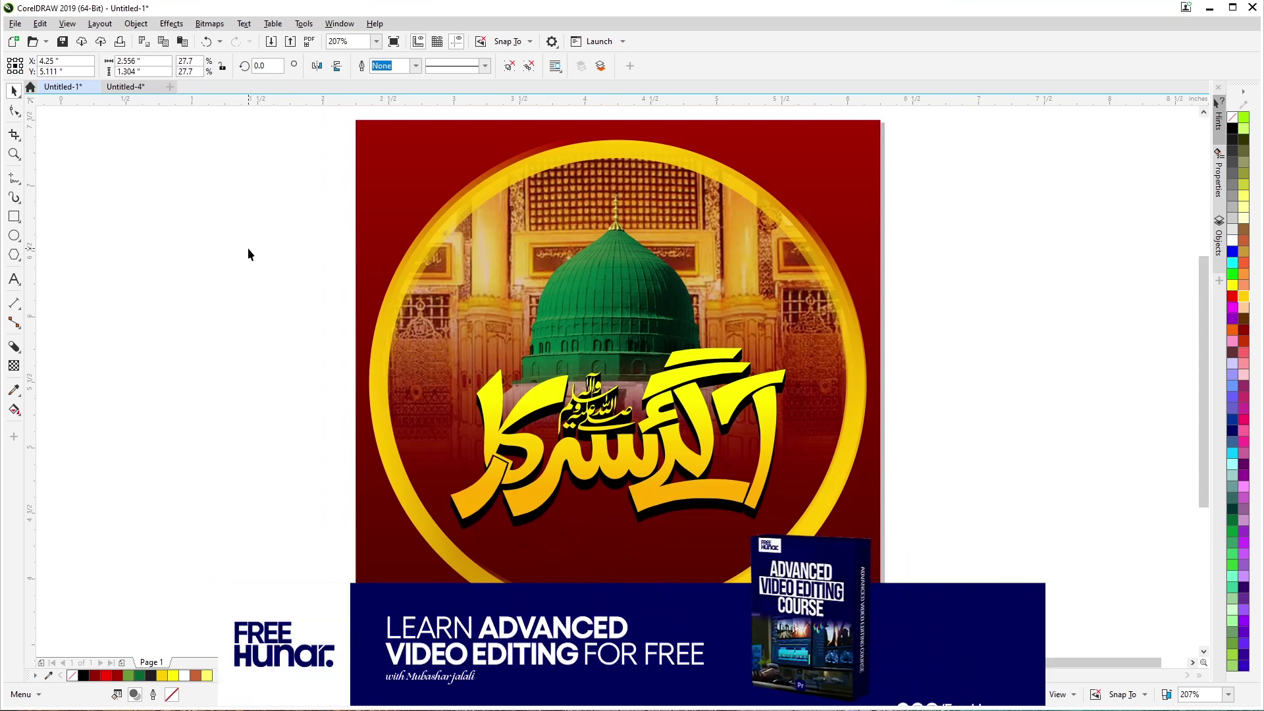
{"action": "left_click", "coordinate": [492, 180]}
{"action": "key", "text": "Tab"}
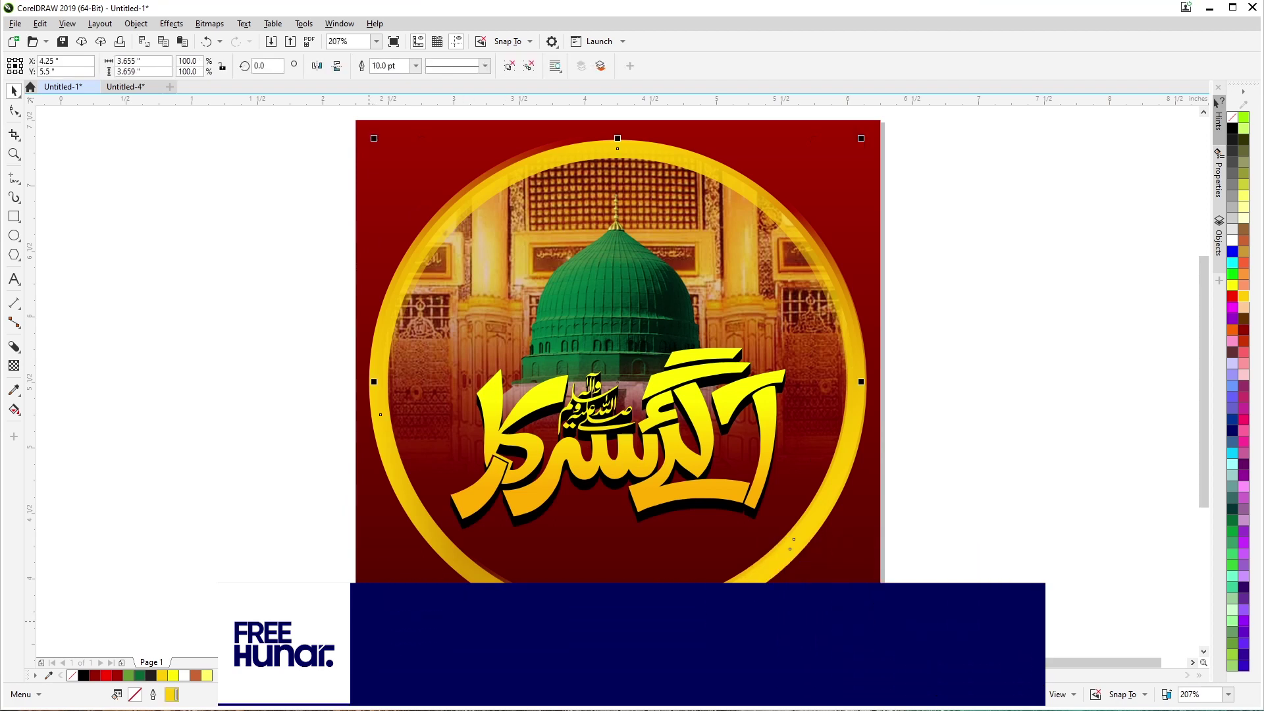
{"action": "left_click", "coordinate": [184, 367]}
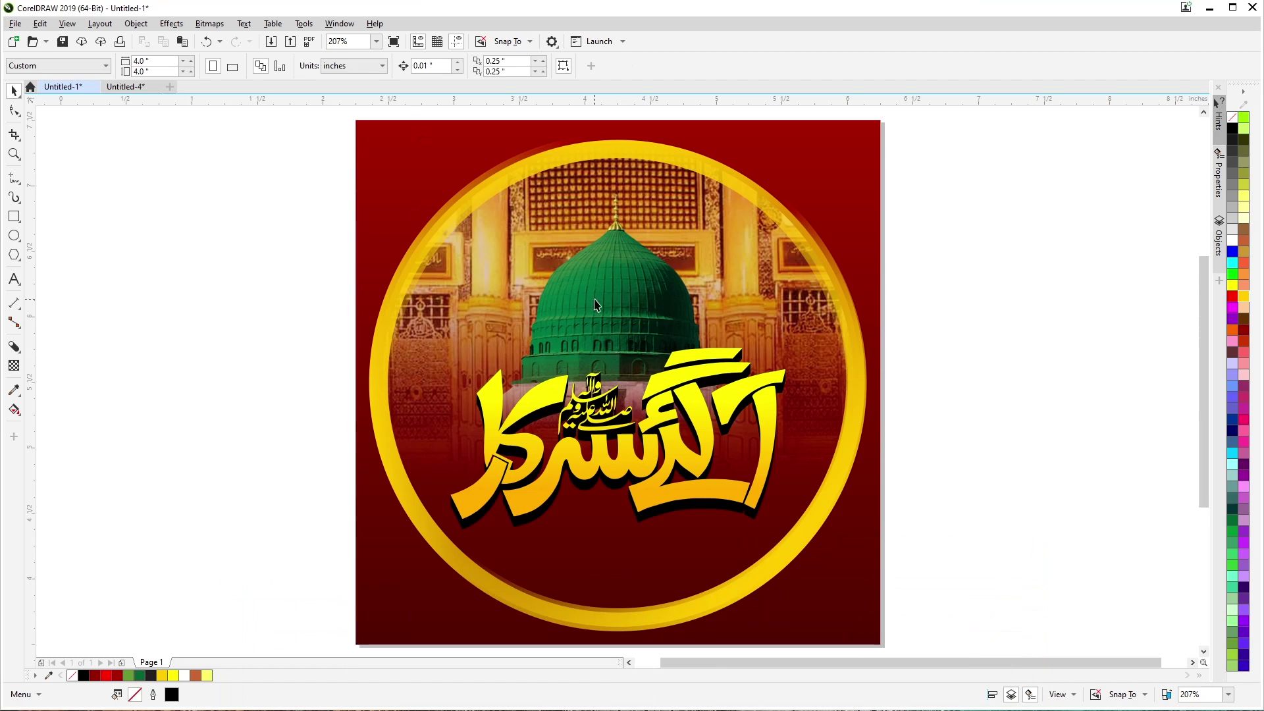
Step: Draw a circle about 0.93 inch in diameter on the empty area beside the page
{"action": "left_click", "coordinate": [14, 235]}
{"action": "left_click_drag", "start_coordinate": [152, 262], "coordinate": [196, 386]}
{"action": "left_click", "coordinate": [13, 92]}
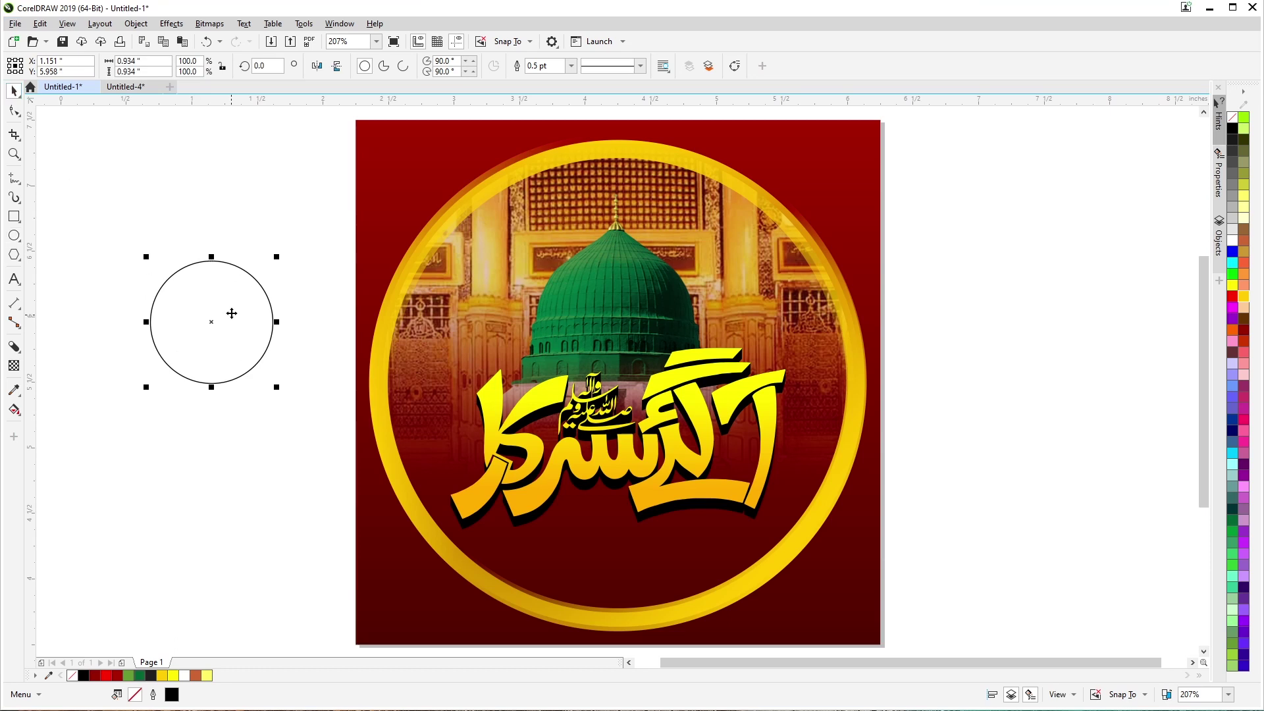
Step: Give the small circle an elliptical fountain fill with both colour nodes white
{"action": "key", "text": "g"}
{"action": "left_click_drag", "start_coordinate": [211, 261], "coordinate": [216, 385]}
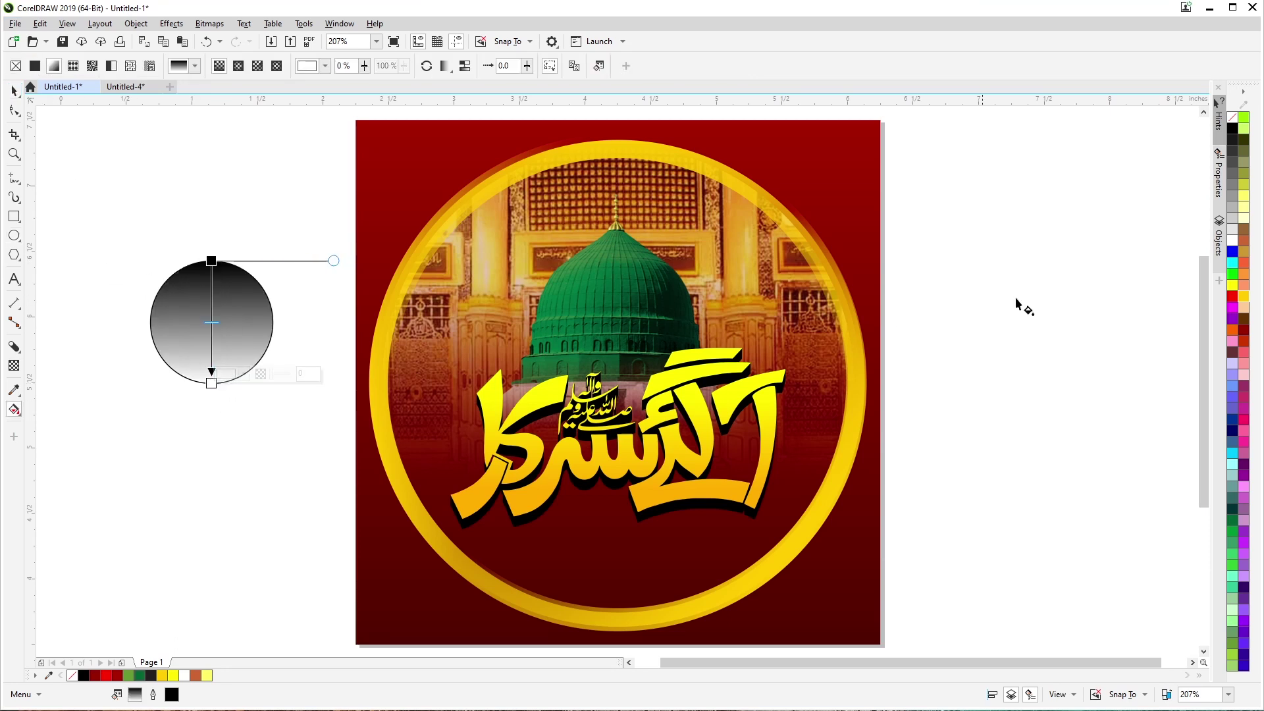
{"action": "left_click", "coordinate": [211, 260]}
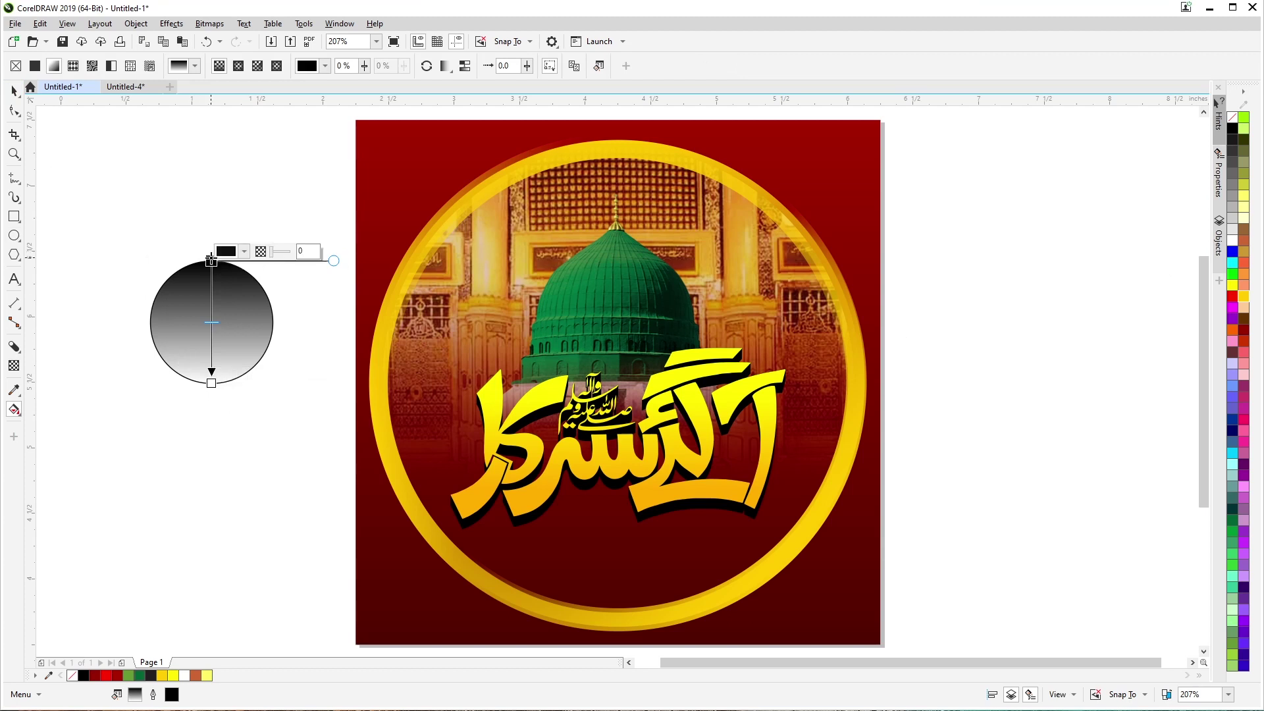
{"action": "left_click", "coordinate": [1229, 241]}
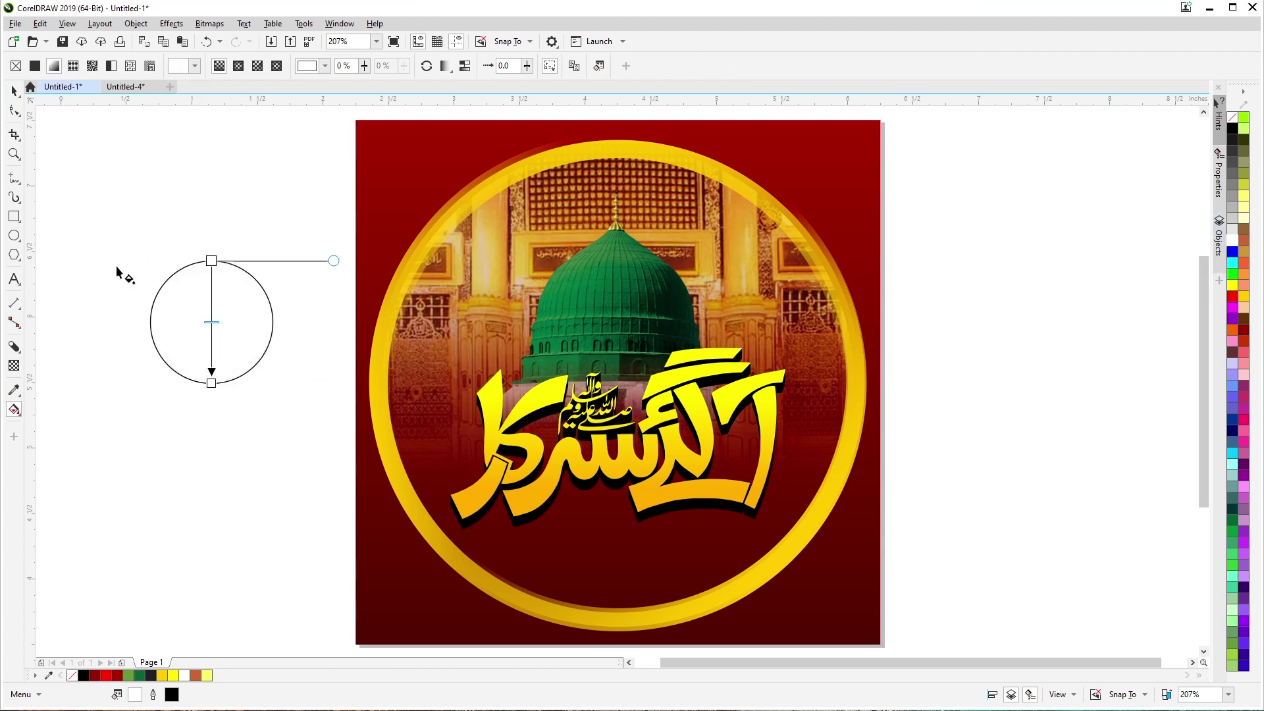
{"action": "left_click", "coordinate": [238, 66]}
{"action": "left_click", "coordinate": [211, 383]}
{"action": "key", "text": "space"}
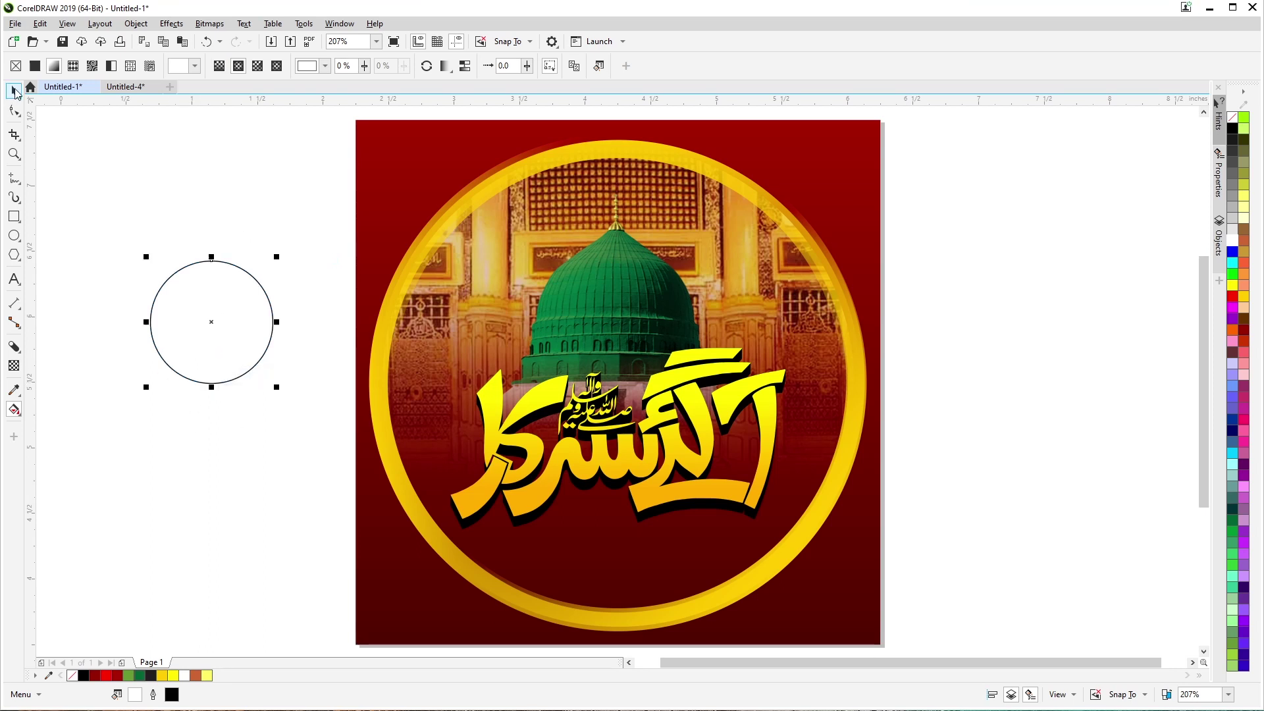
Step: Move the white circle onto the page's upper-left corner and make the outer colour node of its elliptical fill transparent
{"action": "left_click_drag", "start_coordinate": [226, 318], "coordinate": [379, 215]}
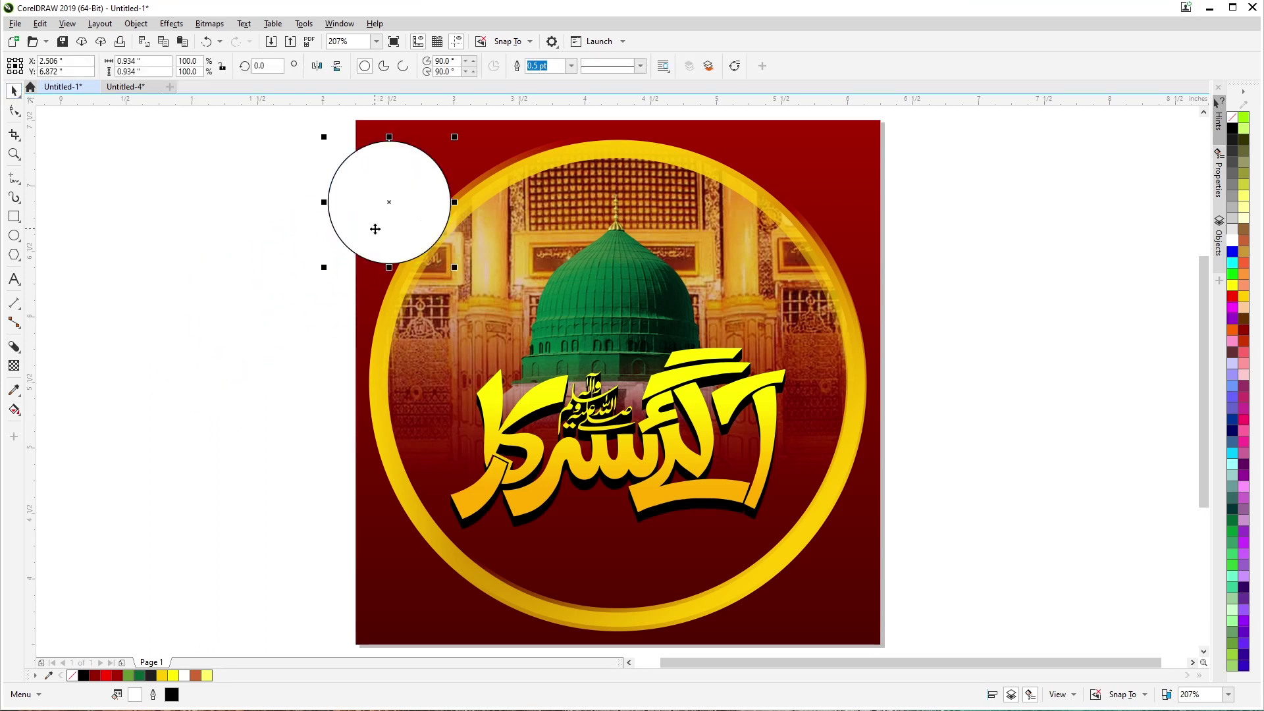
{"action": "key", "text": "space"}
{"action": "left_click", "coordinate": [389, 263]}
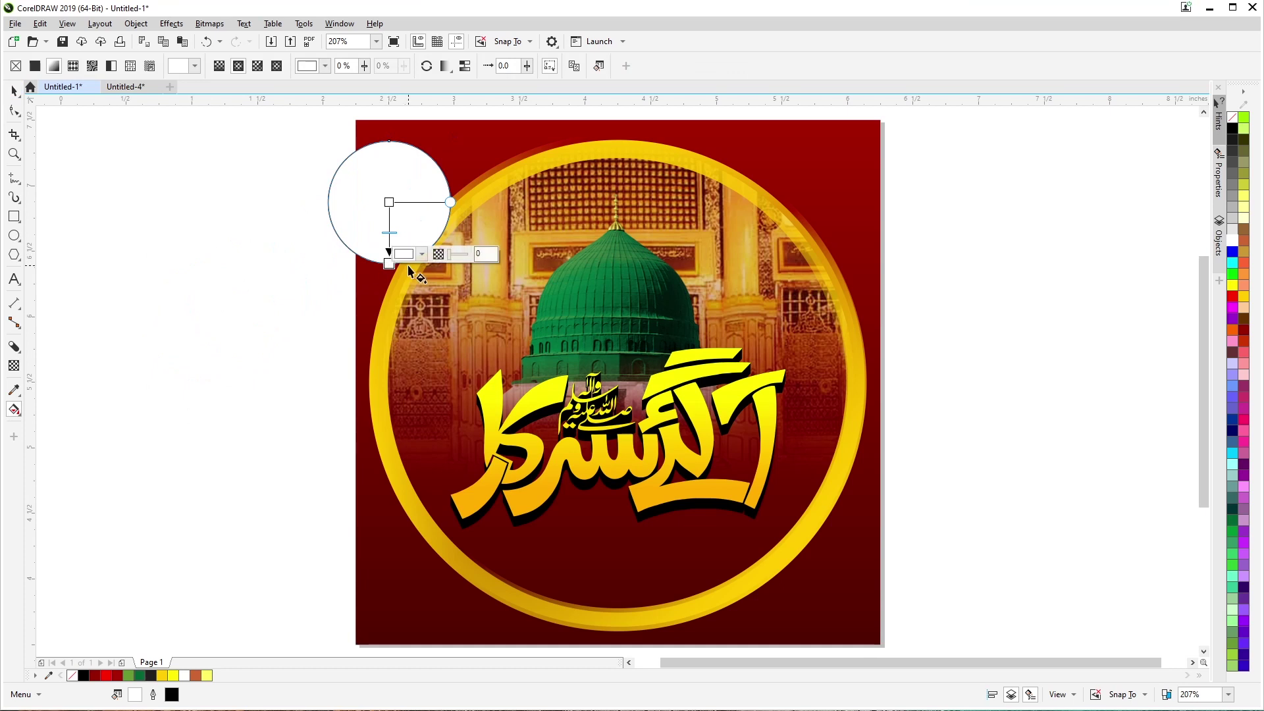
{"action": "left_click", "coordinate": [422, 254]}
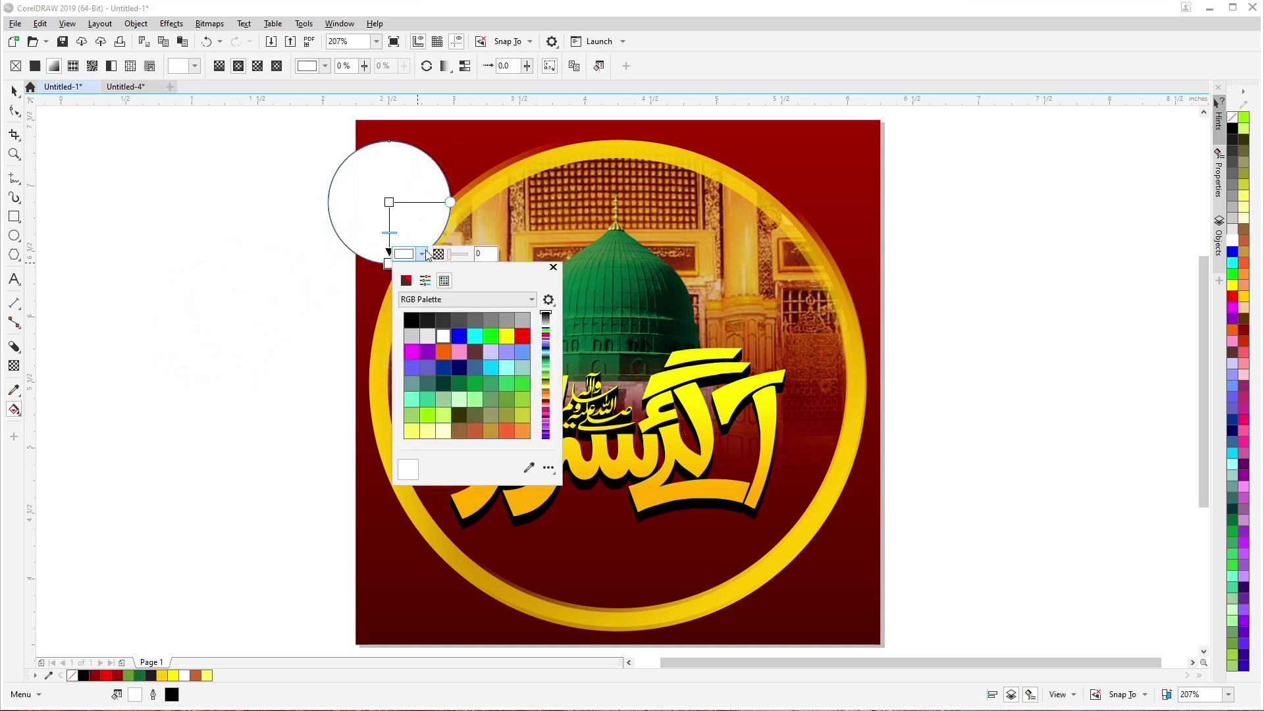
{"action": "left_click", "coordinate": [451, 258]}
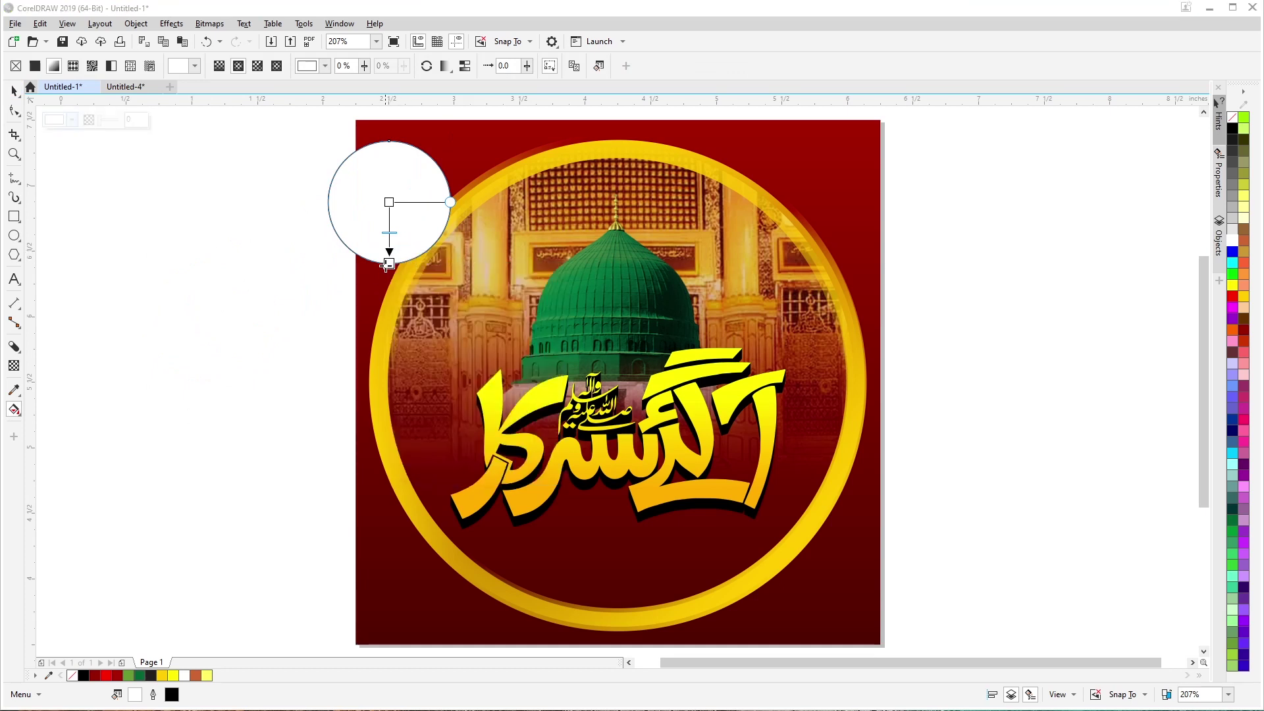
{"action": "left_click_drag", "start_coordinate": [450, 254], "coordinate": [469, 254]}
Step: Move the fading white circle over the green dome and enlarge it to about 1.56 inches in diameter
{"action": "key", "text": "space"}
{"action": "left_click_drag", "start_coordinate": [403, 211], "coordinate": [621, 266]}
{"action": "left_click_drag", "start_coordinate": [553, 323], "coordinate": [512, 391]}
{"action": "left_click_drag", "start_coordinate": [627, 323], "coordinate": [620, 313]}
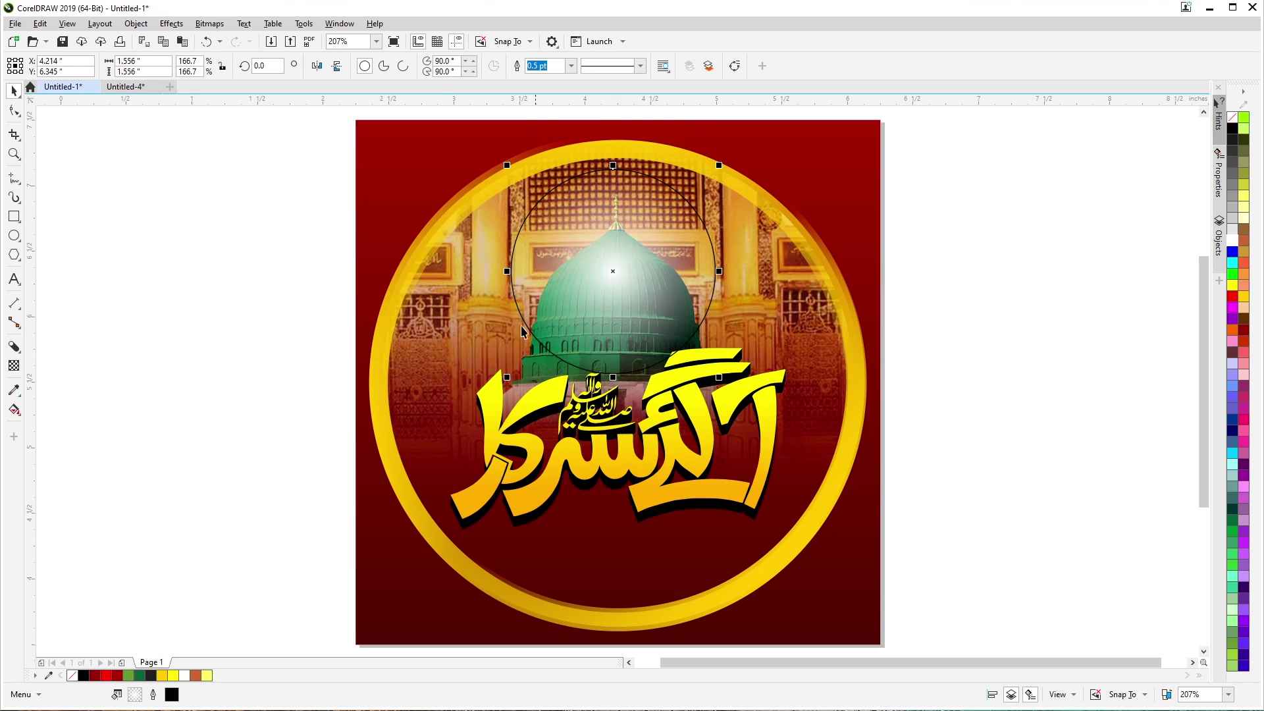
Step: Try the Screen merge mode on the white glow circle and settle on Overlay
{"action": "left_click", "coordinate": [14, 365]}
{"action": "left_click", "coordinate": [181, 65]}
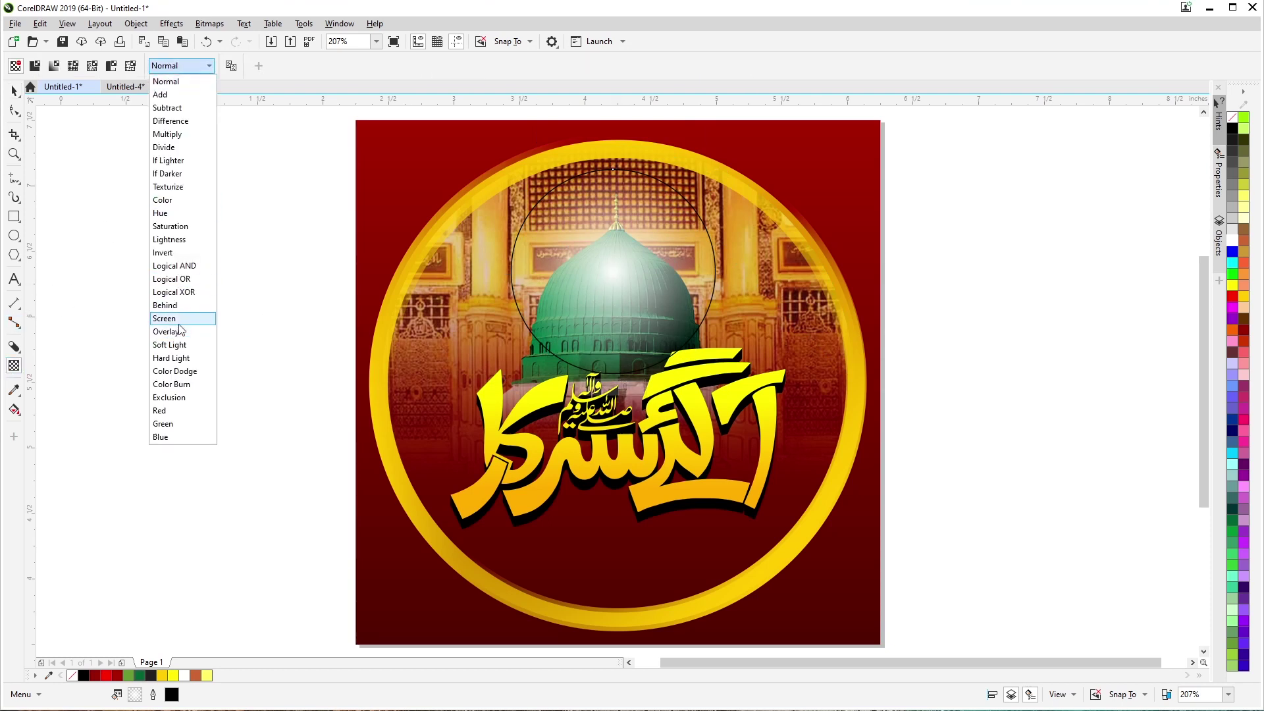
{"action": "left_click", "coordinate": [166, 318]}
{"action": "left_click", "coordinate": [184, 66]}
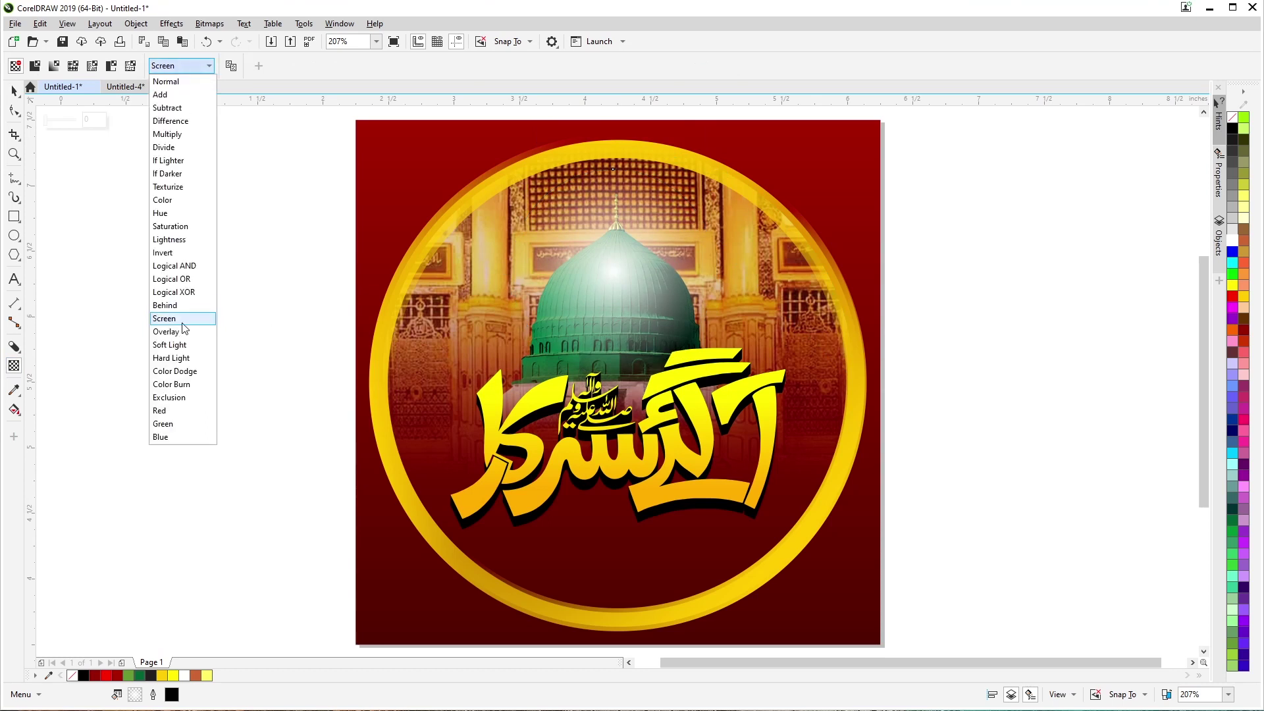
{"action": "left_click", "coordinate": [175, 332]}
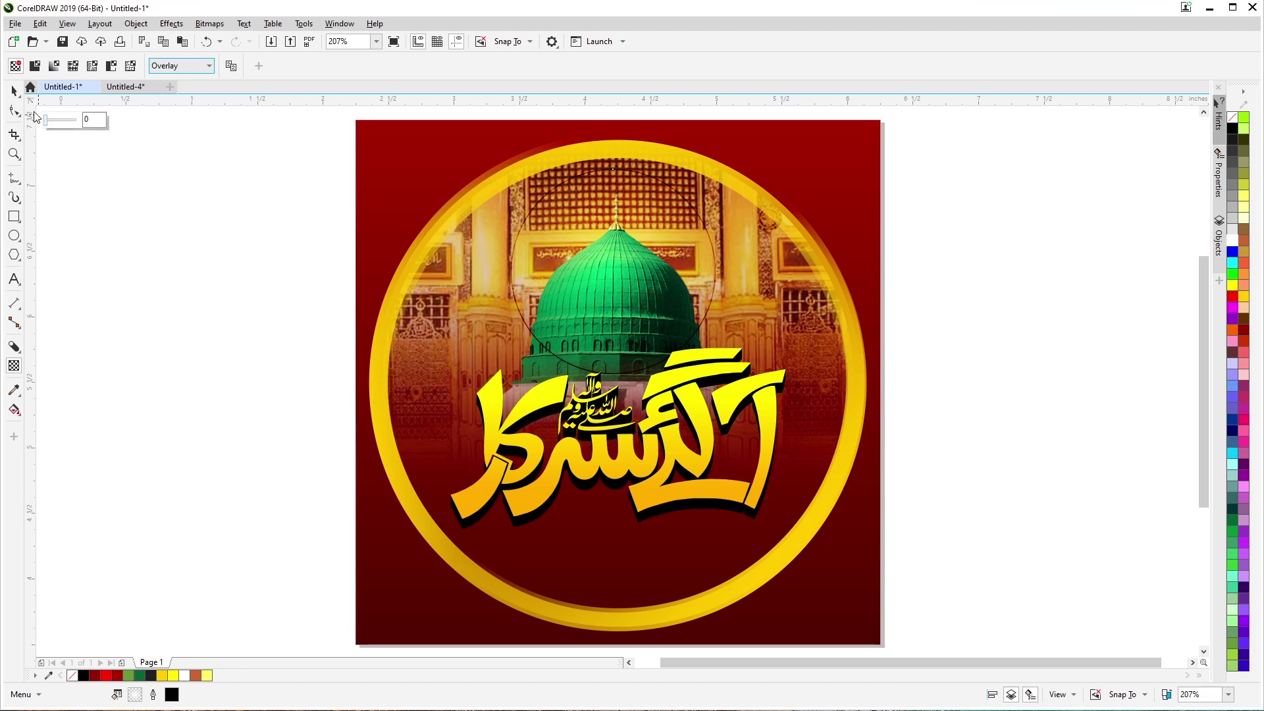
Step: Shift the glow circle slightly lower over the dome and remove its outline
{"action": "left_click", "coordinate": [14, 91]}
{"action": "left_click_drag", "start_coordinate": [633, 303], "coordinate": [603, 313]}
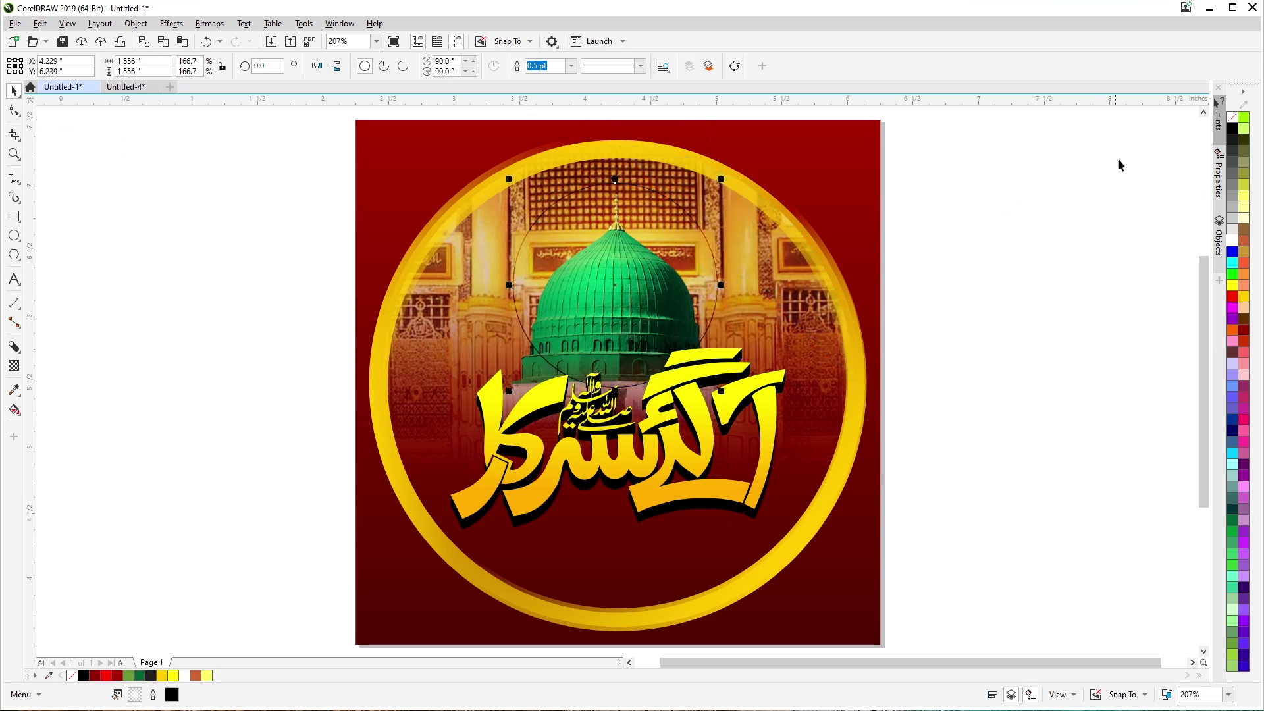
{"action": "right_click", "coordinate": [1232, 118]}
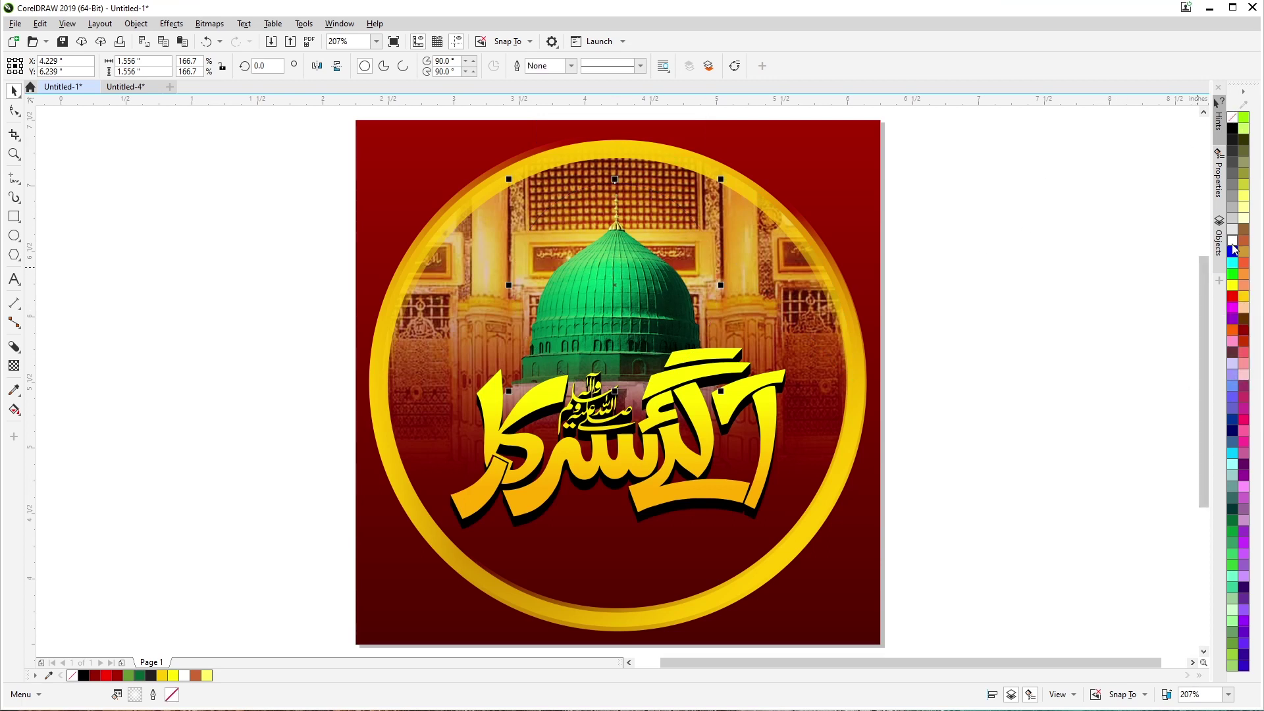
Step: Try a solid white fill and a light green centre colour on the glow circle, and restore its white gradient
{"action": "left_click", "coordinate": [1233, 246]}
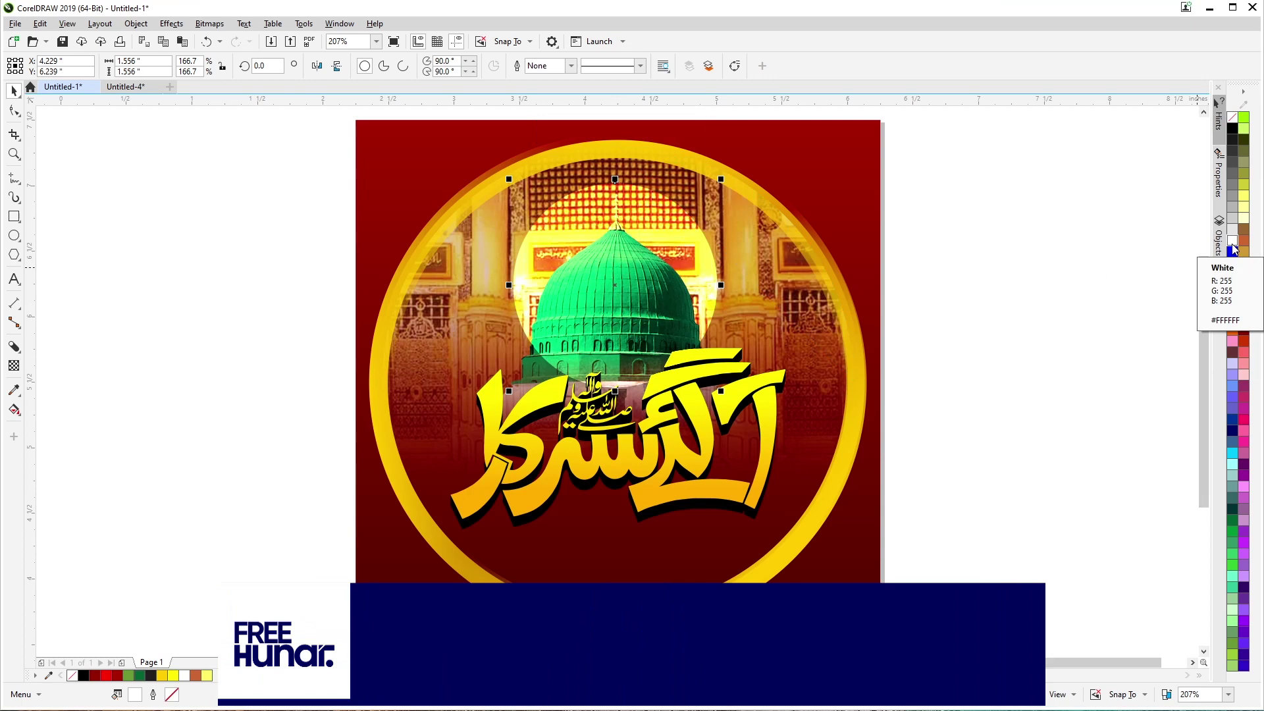
{"action": "key", "text": "ctrl+z"}
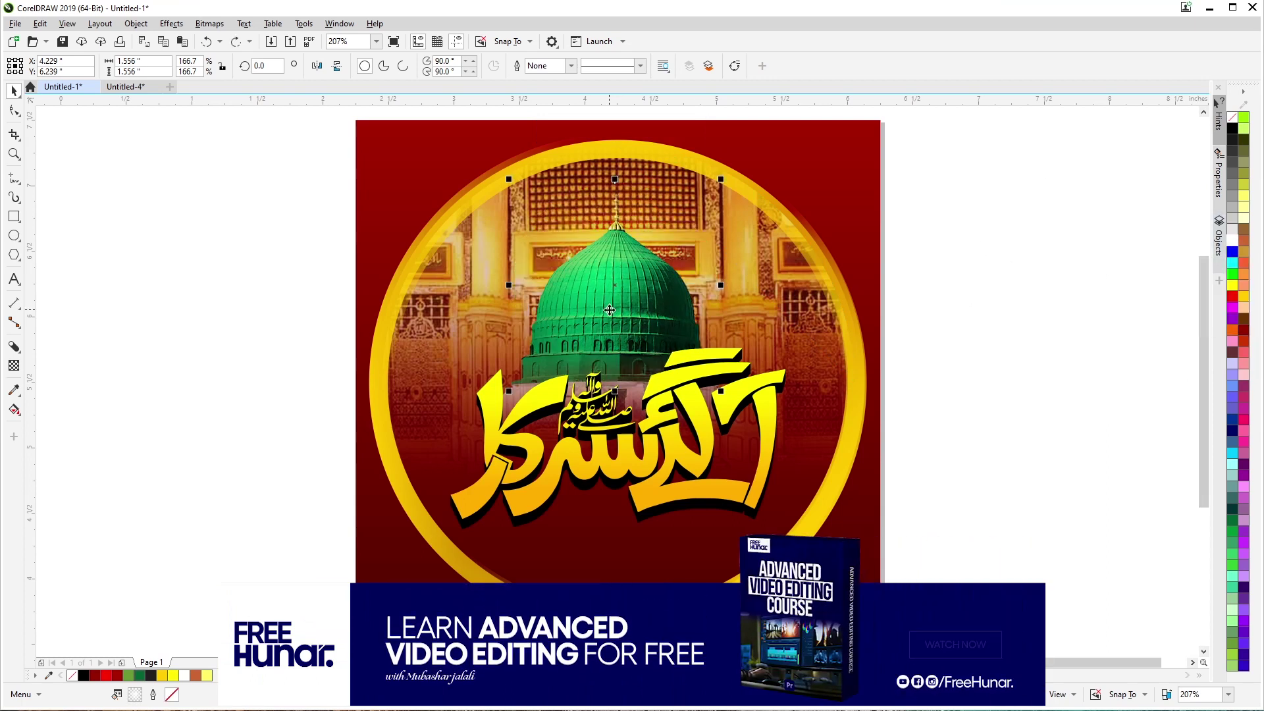
{"action": "key", "text": "g"}
{"action": "left_click", "coordinate": [615, 285]}
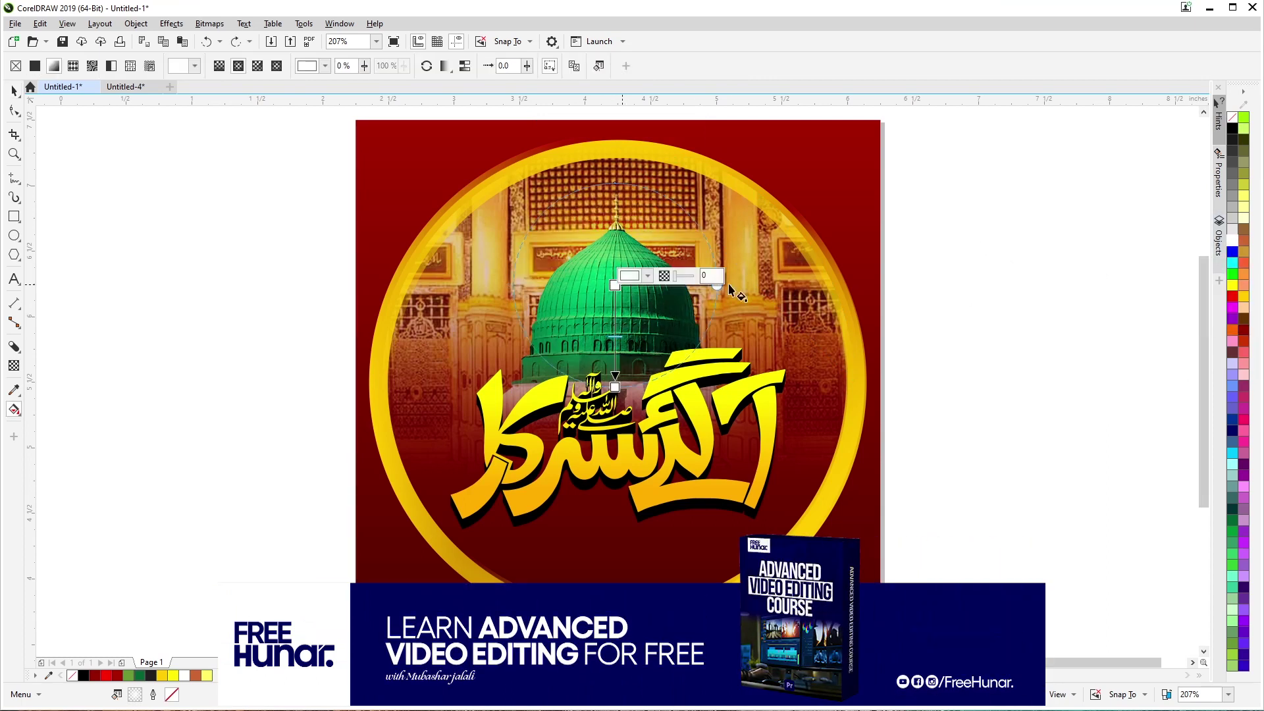
{"action": "left_click", "coordinate": [1235, 528]}
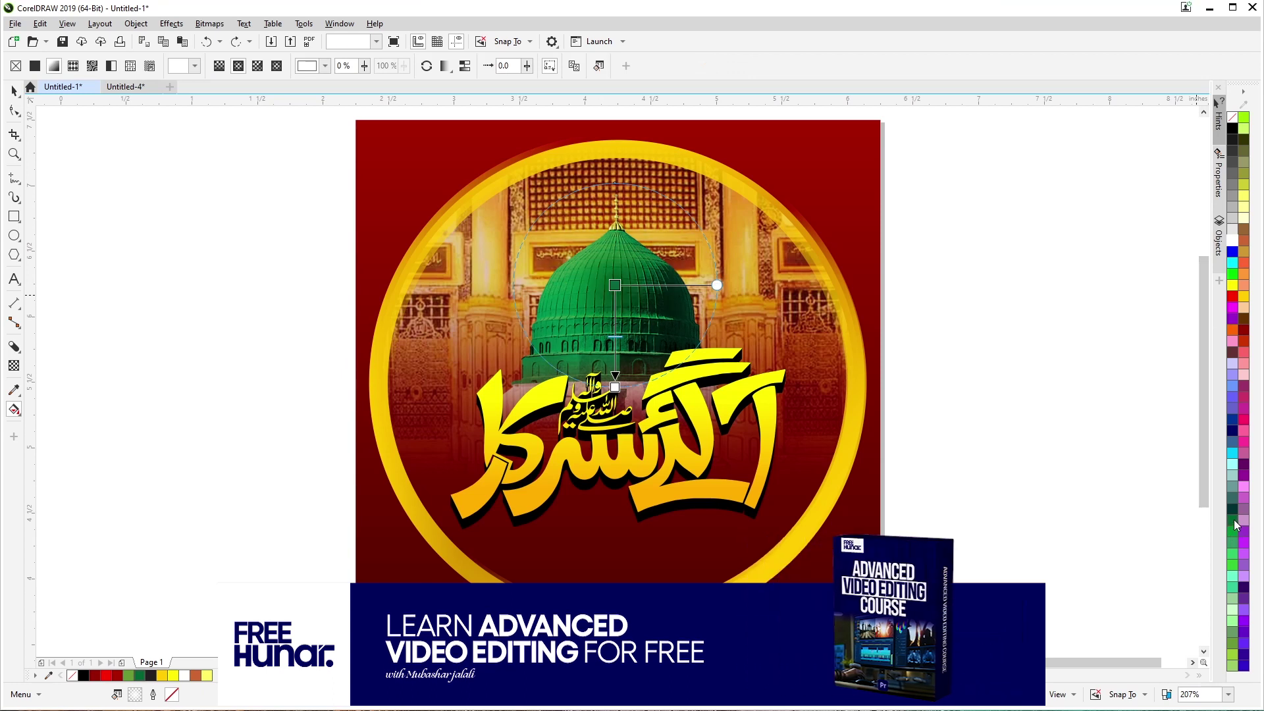
{"action": "left_click", "coordinate": [1232, 620]}
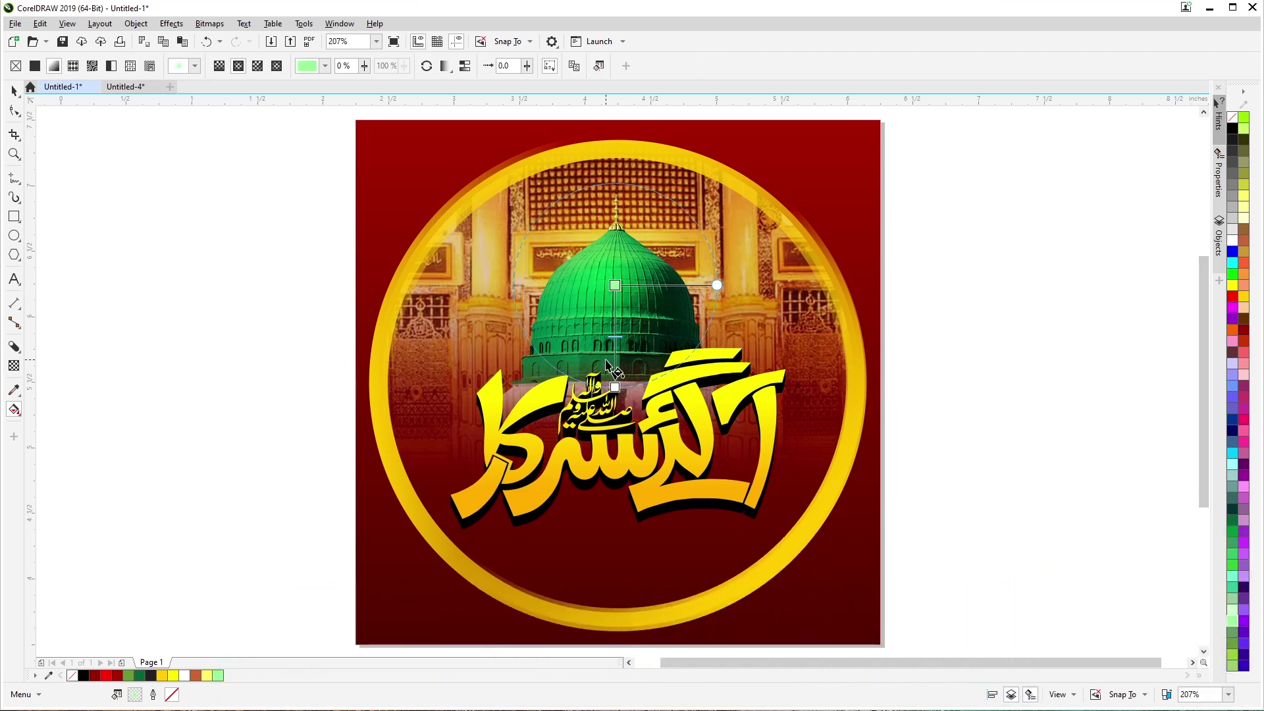
{"action": "left_click", "coordinate": [1231, 241]}
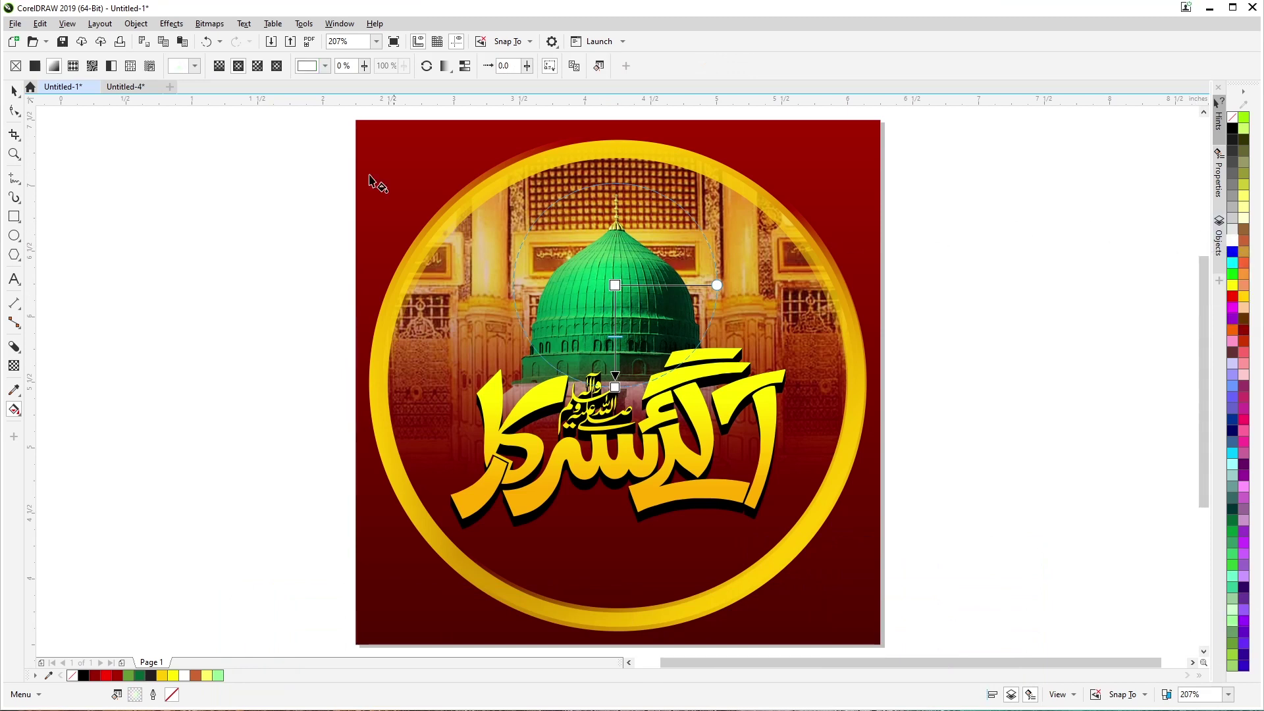
{"action": "left_click", "coordinate": [11, 93]}
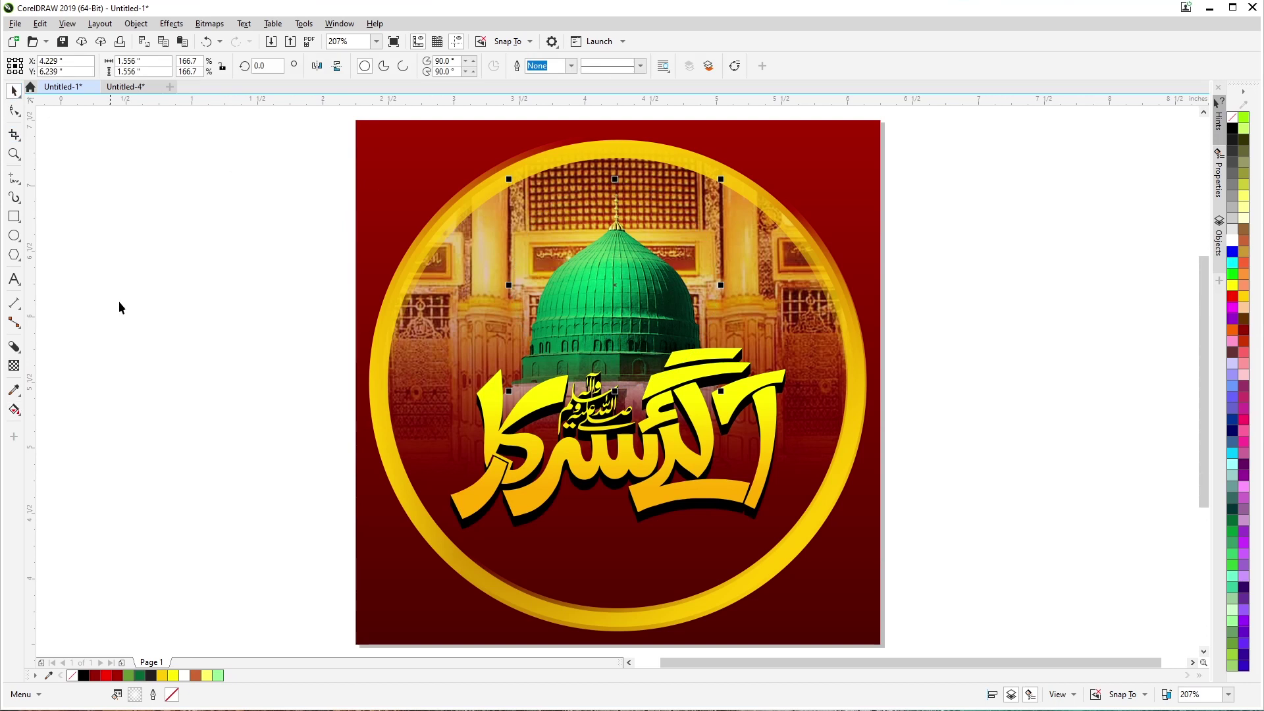
{"action": "left_click", "coordinate": [142, 324]}
{"action": "scroll", "coordinate": [171, 321], "scroll_direction": "down", "scroll_amount": 2}
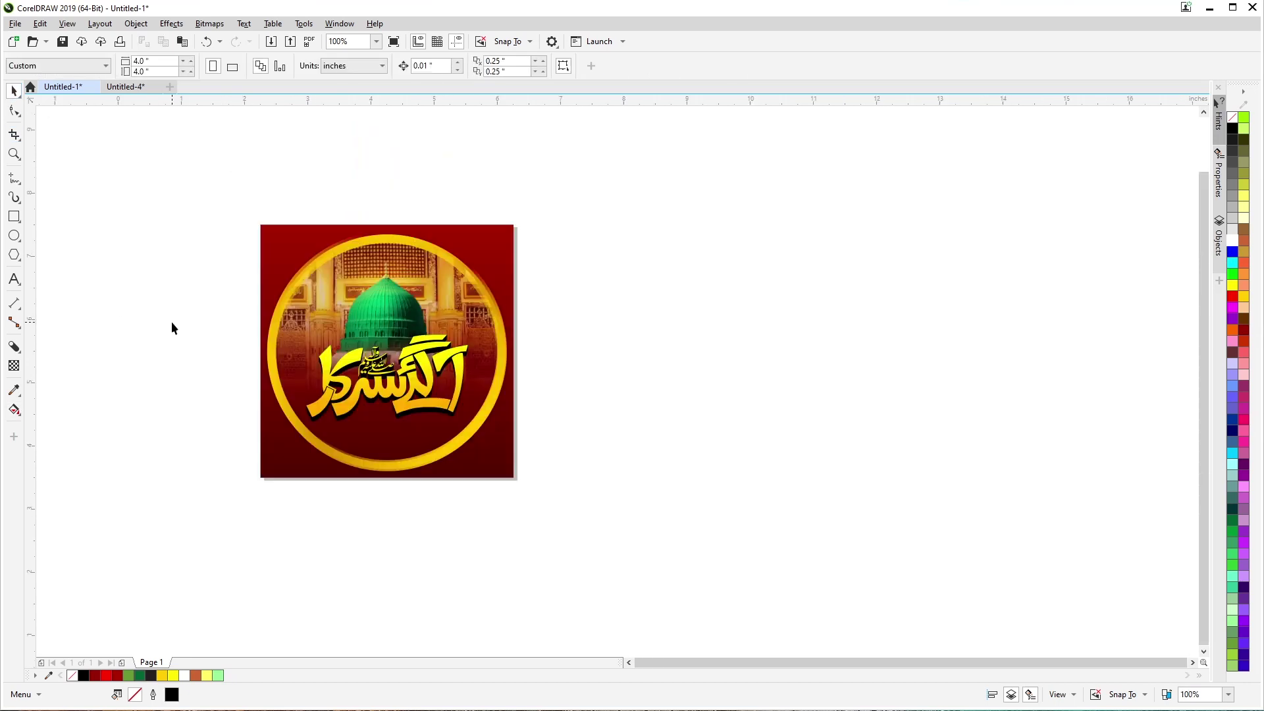
{"action": "scroll", "coordinate": [171, 321], "scroll_direction": "up", "scroll_amount": 2}
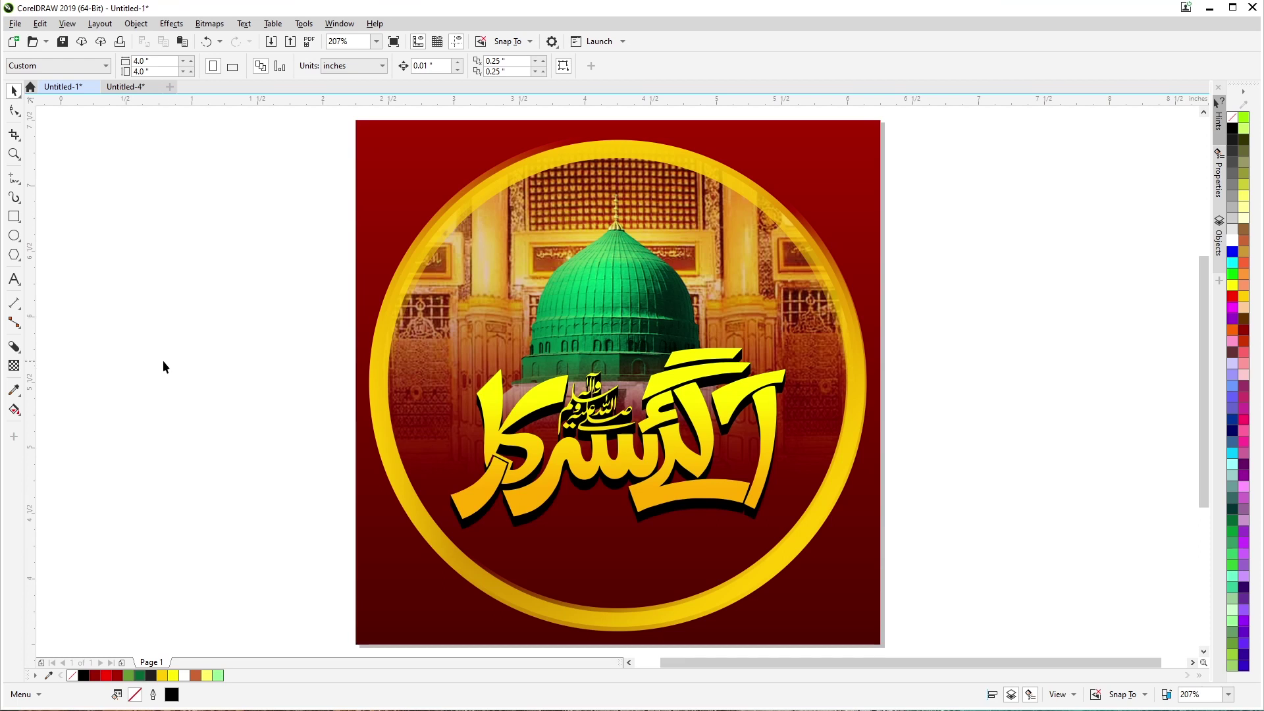
{"action": "left_click", "coordinate": [522, 530]}
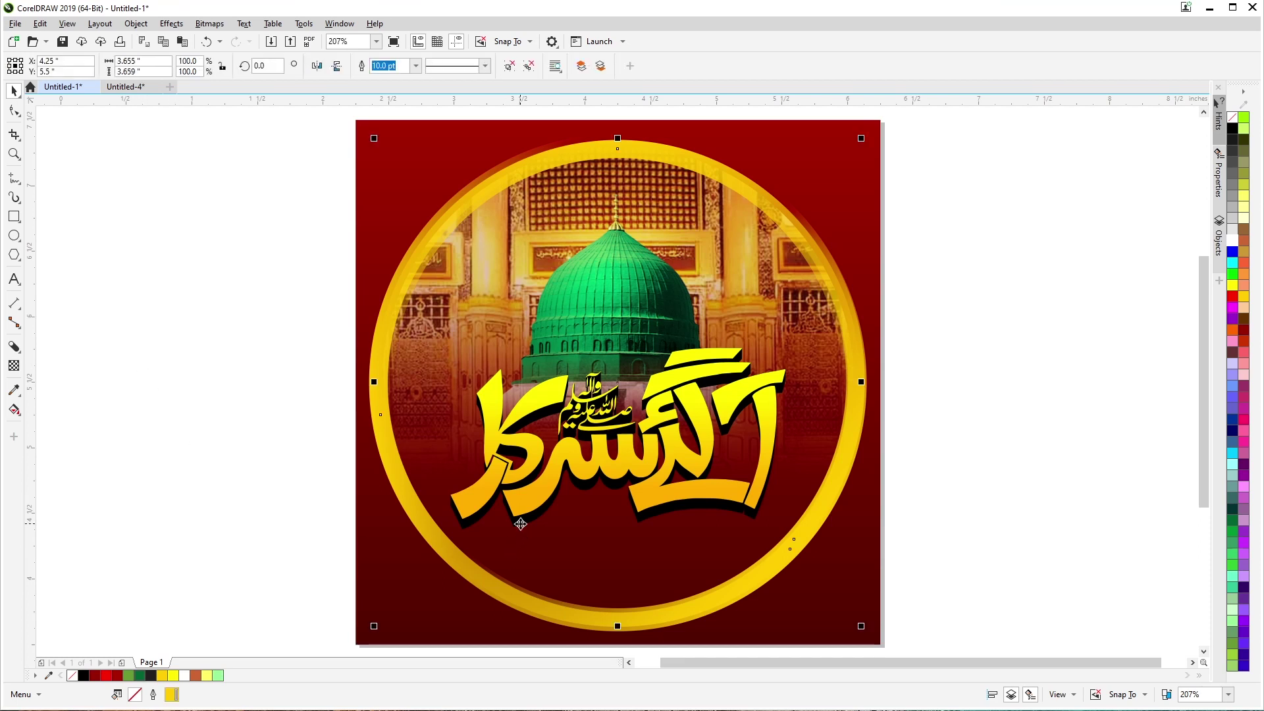
{"action": "left_click", "coordinate": [166, 530]}
{"action": "left_click", "coordinate": [520, 525]}
{"action": "left_click", "coordinate": [245, 500]}
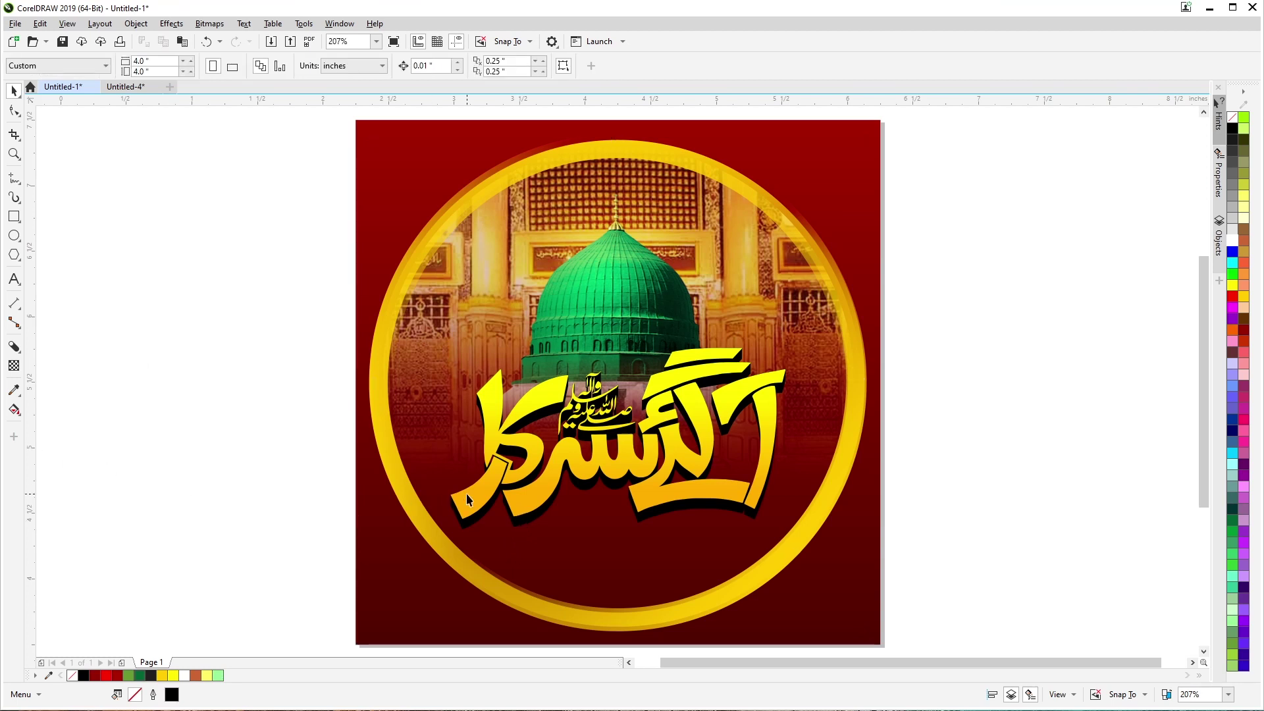
{"action": "left_click", "coordinate": [452, 509]}
{"action": "left_click", "coordinate": [102, 355]}
{"action": "left_click_drag", "start_coordinate": [100, 343], "coordinate": [784, 544]}
{"action": "left_click", "coordinate": [1058, 497]}
{"action": "left_click", "coordinate": [754, 520]}
{"action": "left_click_drag", "start_coordinate": [756, 522], "coordinate": [846, 553]}
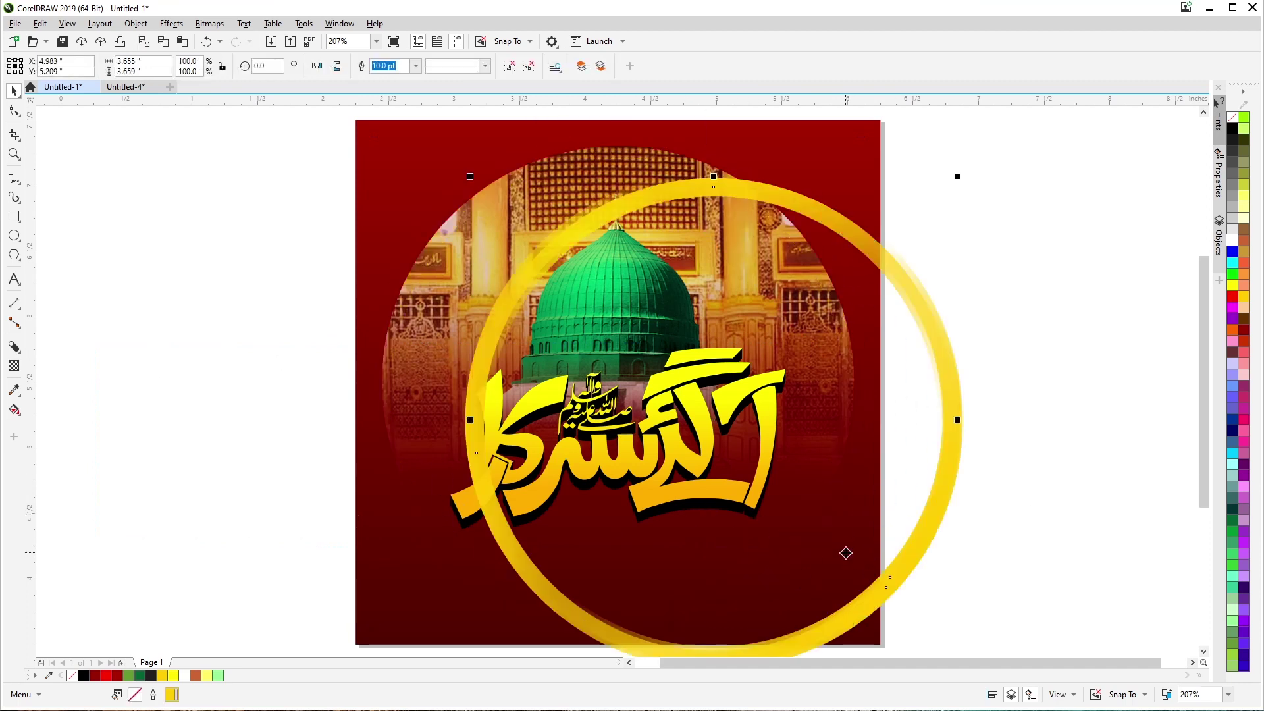
{"action": "key", "text": "p"}
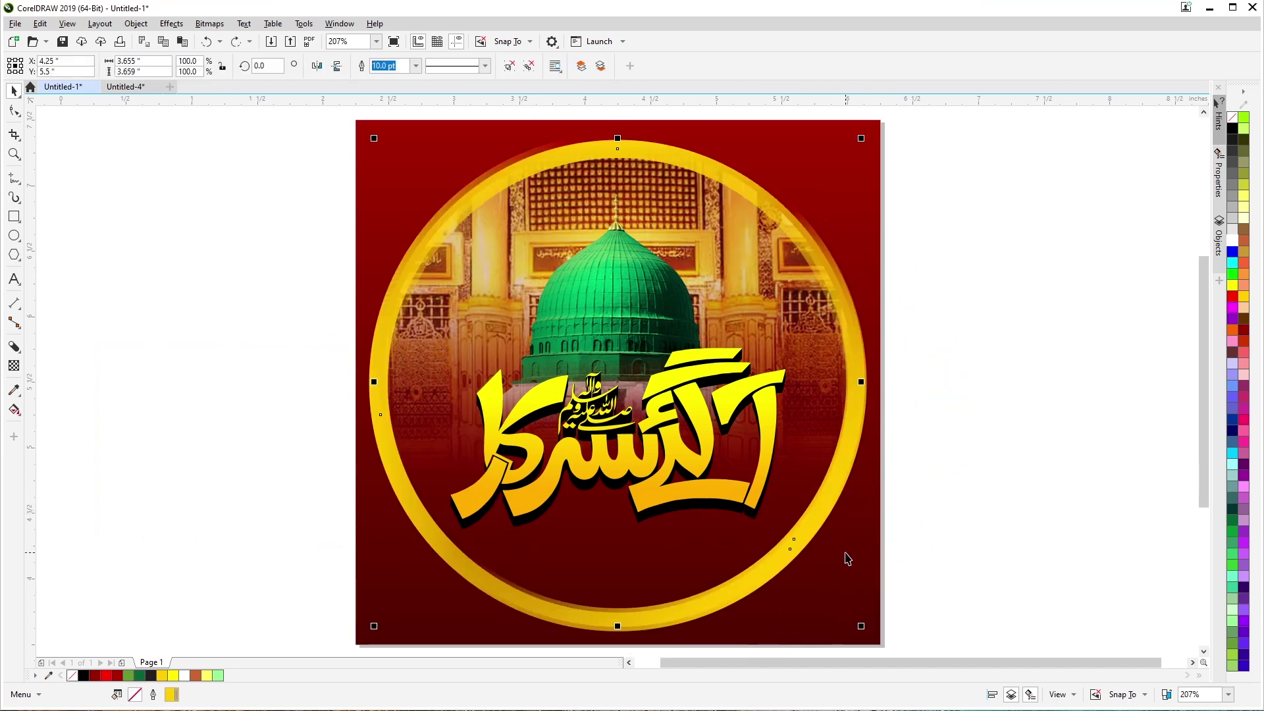
{"action": "left_click", "coordinate": [212, 513]}
{"action": "left_click", "coordinate": [522, 525]}
{"action": "left_click_drag", "start_coordinate": [524, 525], "coordinate": [679, 600]}
{"action": "key", "text": "ctrl+z"}
{"action": "left_click", "coordinate": [203, 502]}
{"action": "left_click_drag", "start_coordinate": [231, 330], "coordinate": [911, 584]}
{"action": "left_click", "coordinate": [275, 504]}
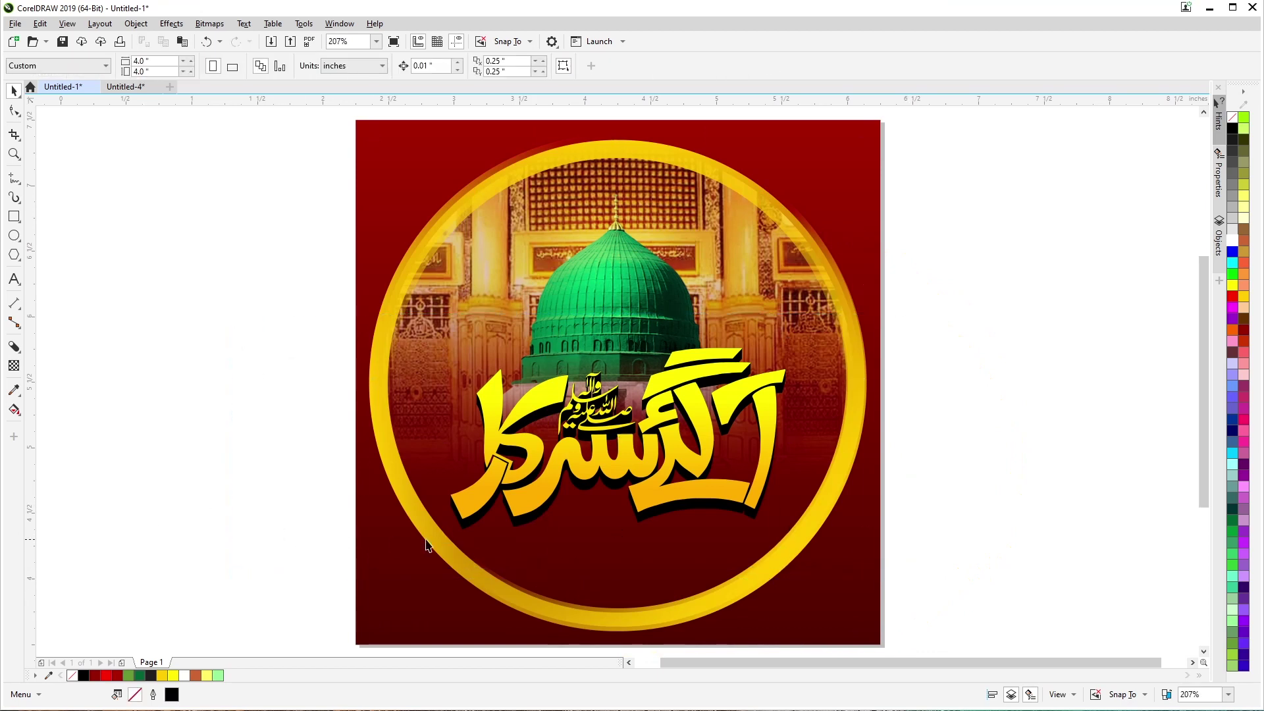
Step: Try the Screen and Overlay merge modes on the calligraphy's black block shadow and set it to Soft Light
{"action": "left_click", "coordinate": [475, 531]}
{"action": "scroll", "coordinate": [477, 531], "scroll_direction": "up", "scroll_amount": 5}
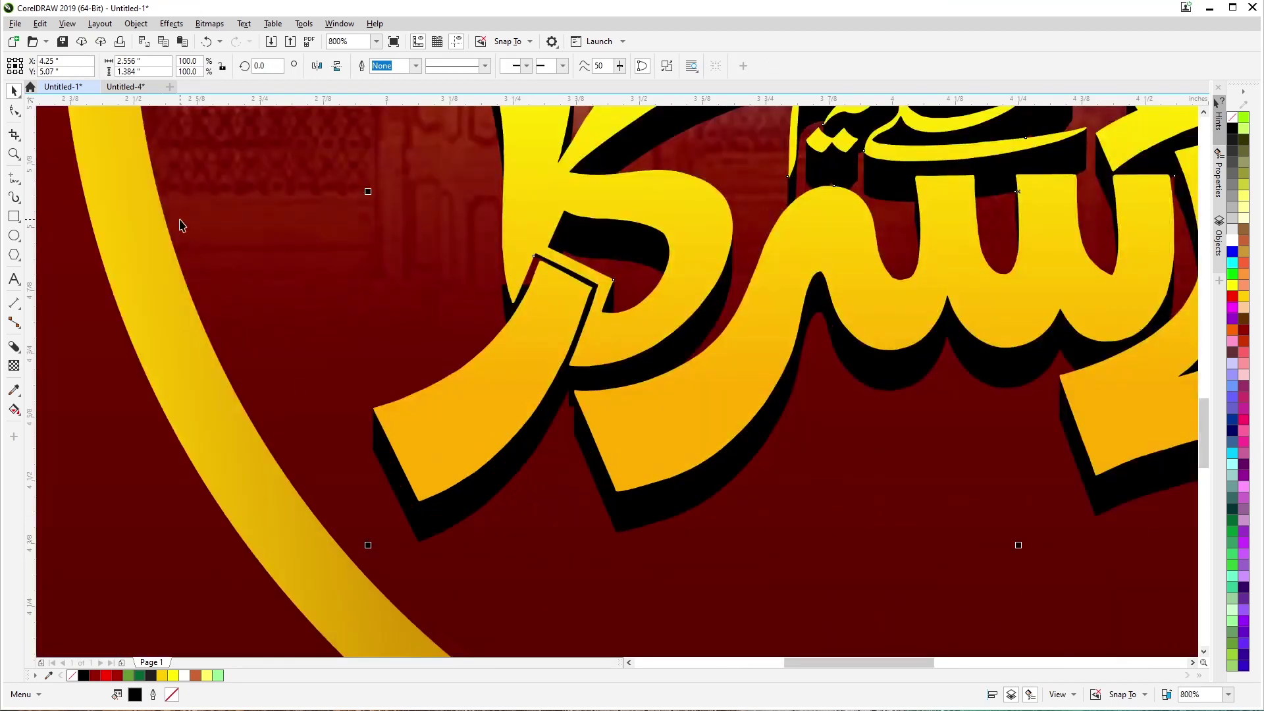
{"action": "scroll", "coordinate": [348, 247], "scroll_direction": "down", "scroll_amount": 3}
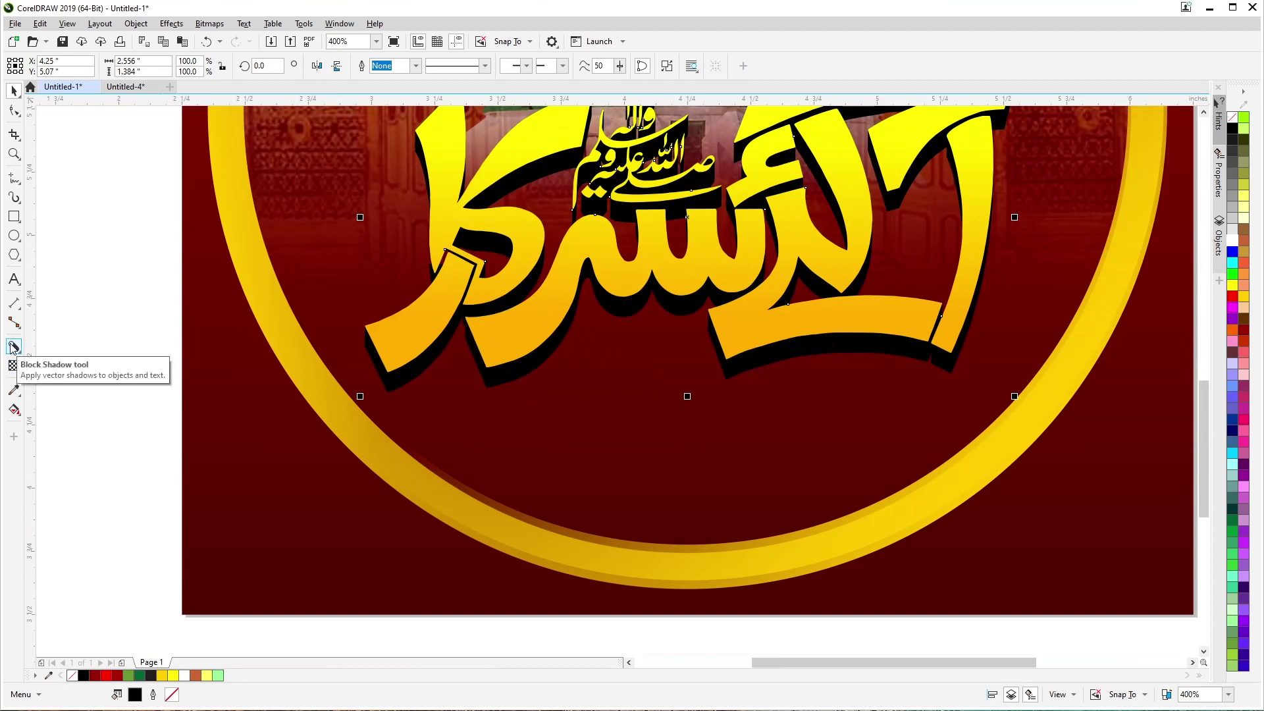
{"action": "left_click", "coordinate": [14, 366]}
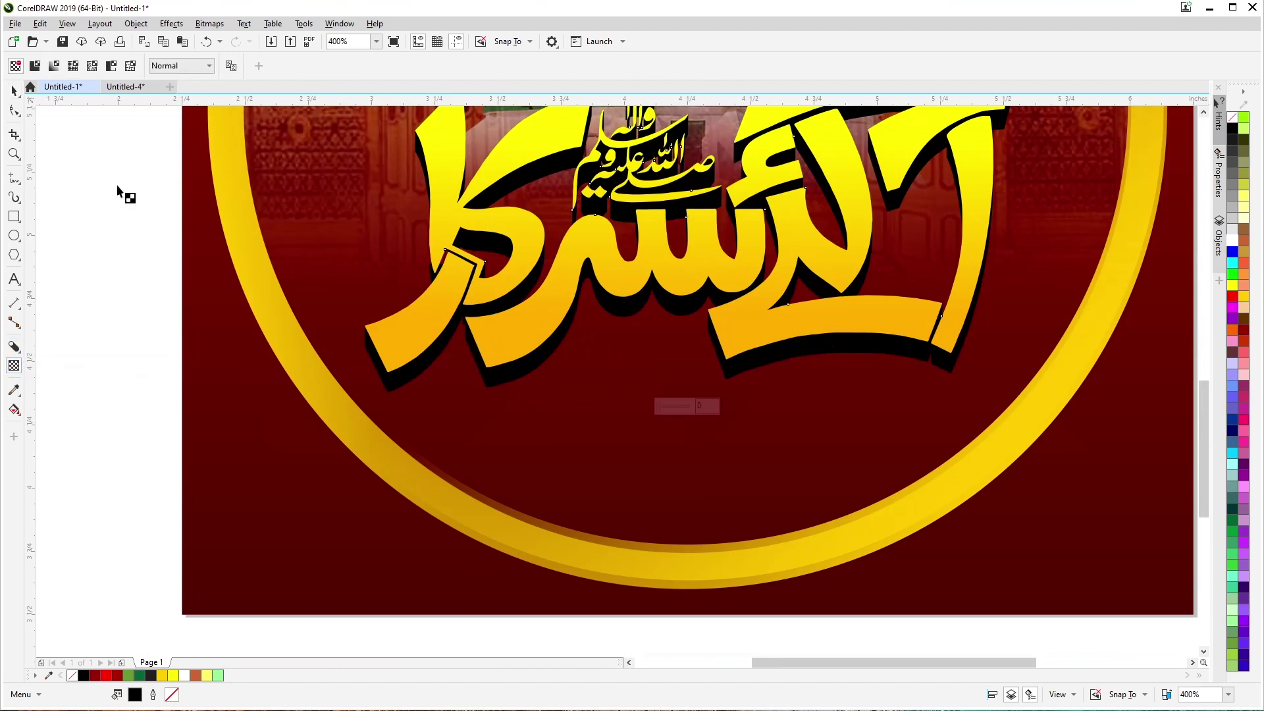
{"action": "left_click", "coordinate": [189, 66]}
{"action": "left_click", "coordinate": [184, 318]}
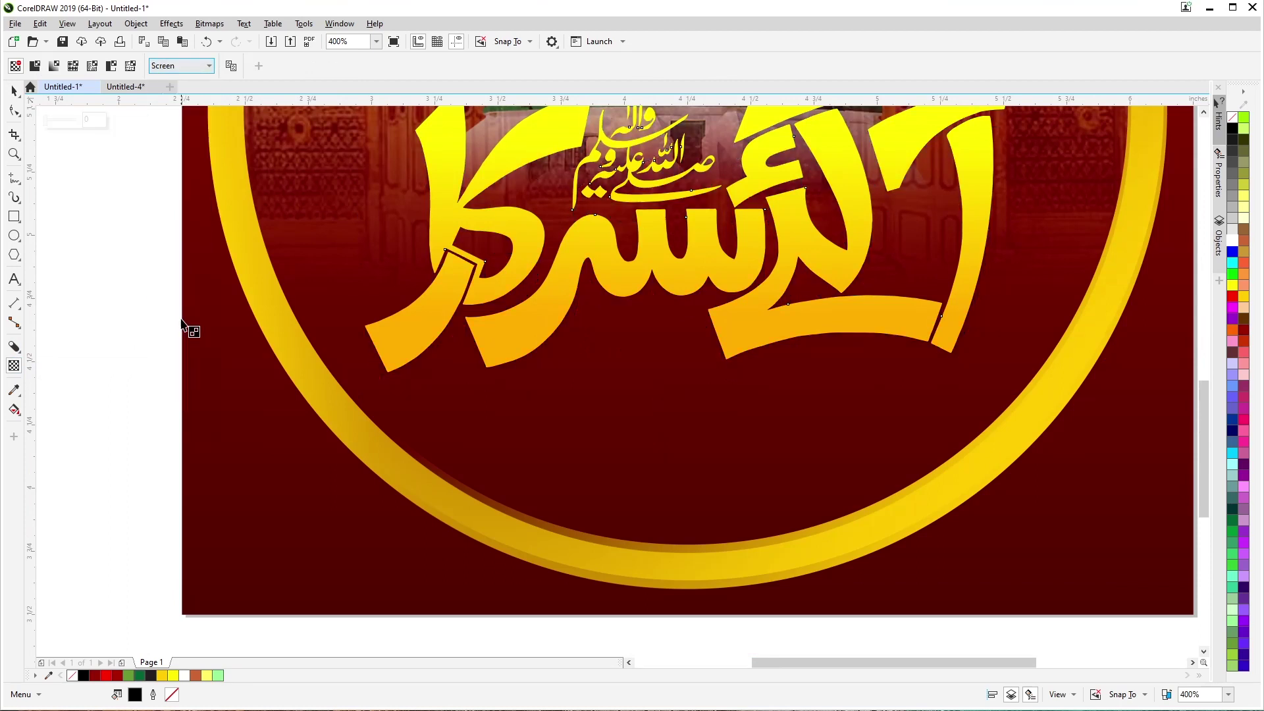
{"action": "left_click", "coordinate": [174, 66]}
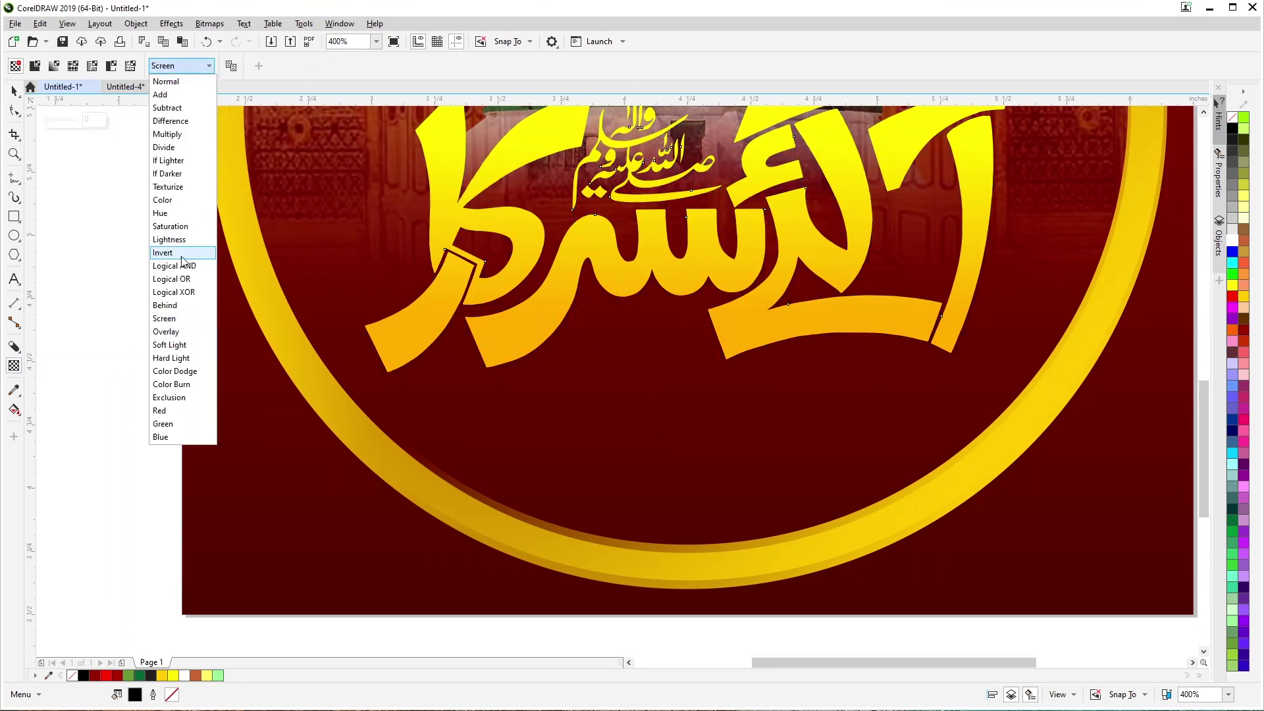
{"action": "left_click", "coordinate": [177, 332]}
{"action": "left_click", "coordinate": [180, 71]}
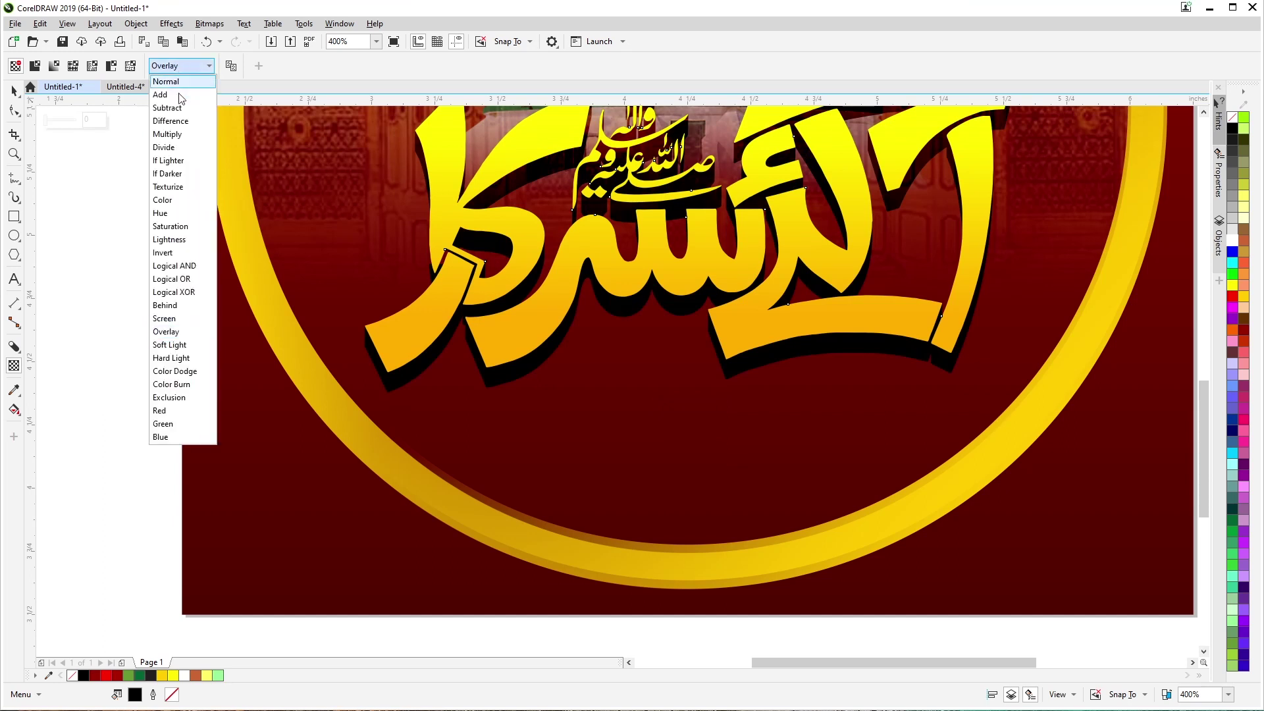
{"action": "left_click", "coordinate": [185, 346]}
Step: Try a Gaussian blur with a radius of about 1.8 pixels on the calligraphy's block shadow
{"action": "scroll", "coordinate": [602, 309], "scroll_direction": "down", "scroll_amount": 2}
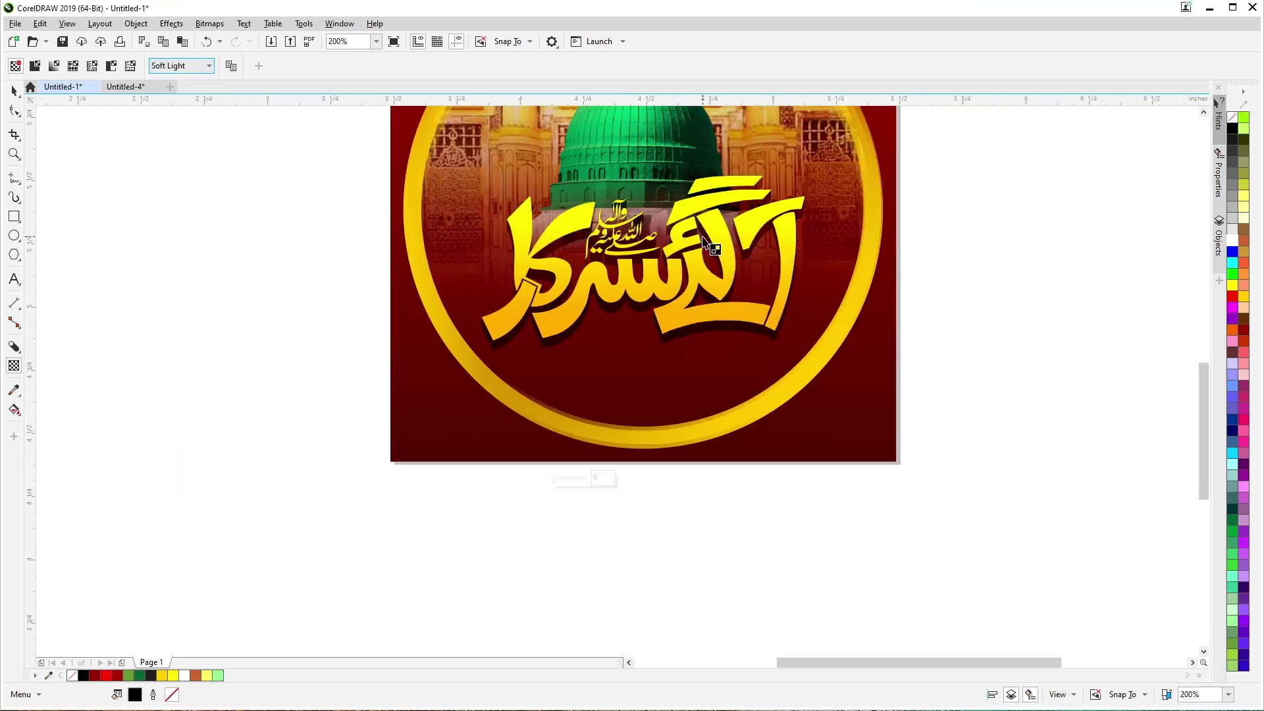
{"action": "scroll", "coordinate": [713, 248], "scroll_direction": "up", "scroll_amount": 2}
{"action": "left_click", "coordinate": [725, 217]}
{"action": "scroll", "coordinate": [724, 217], "scroll_direction": "down", "scroll_amount": 2}
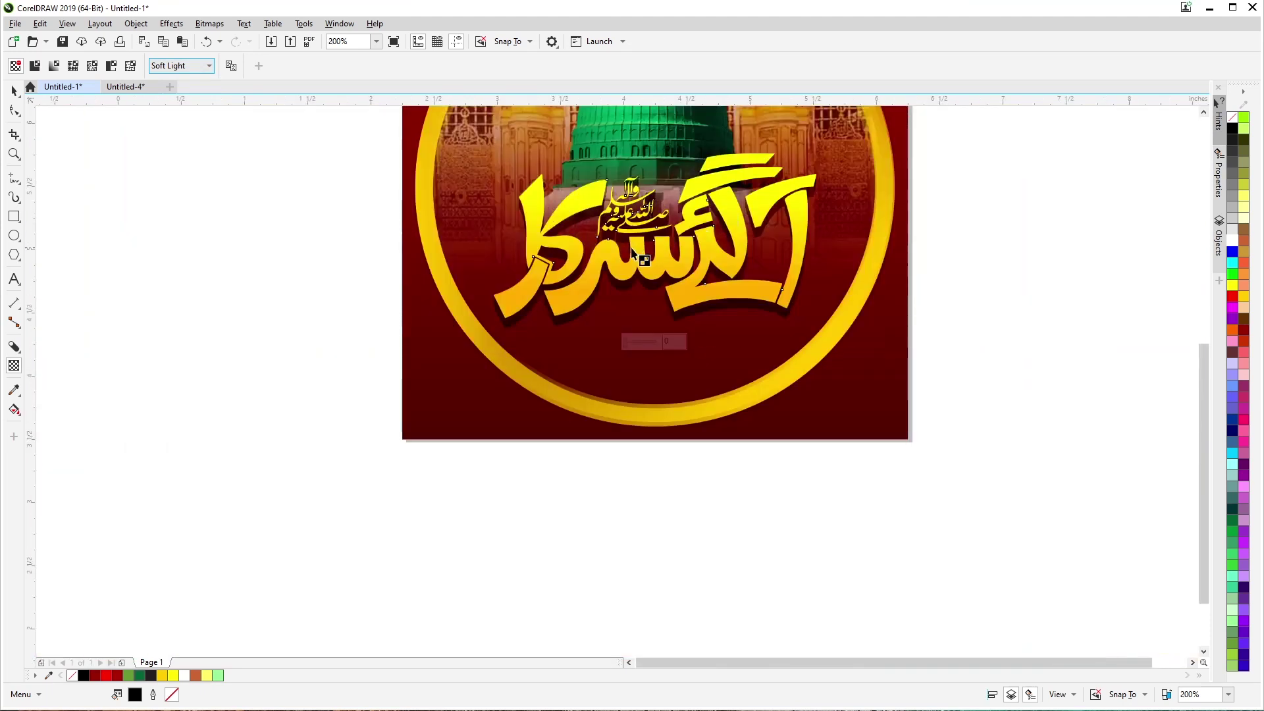
{"action": "scroll", "coordinate": [632, 253], "scroll_direction": "up", "scroll_amount": 2}
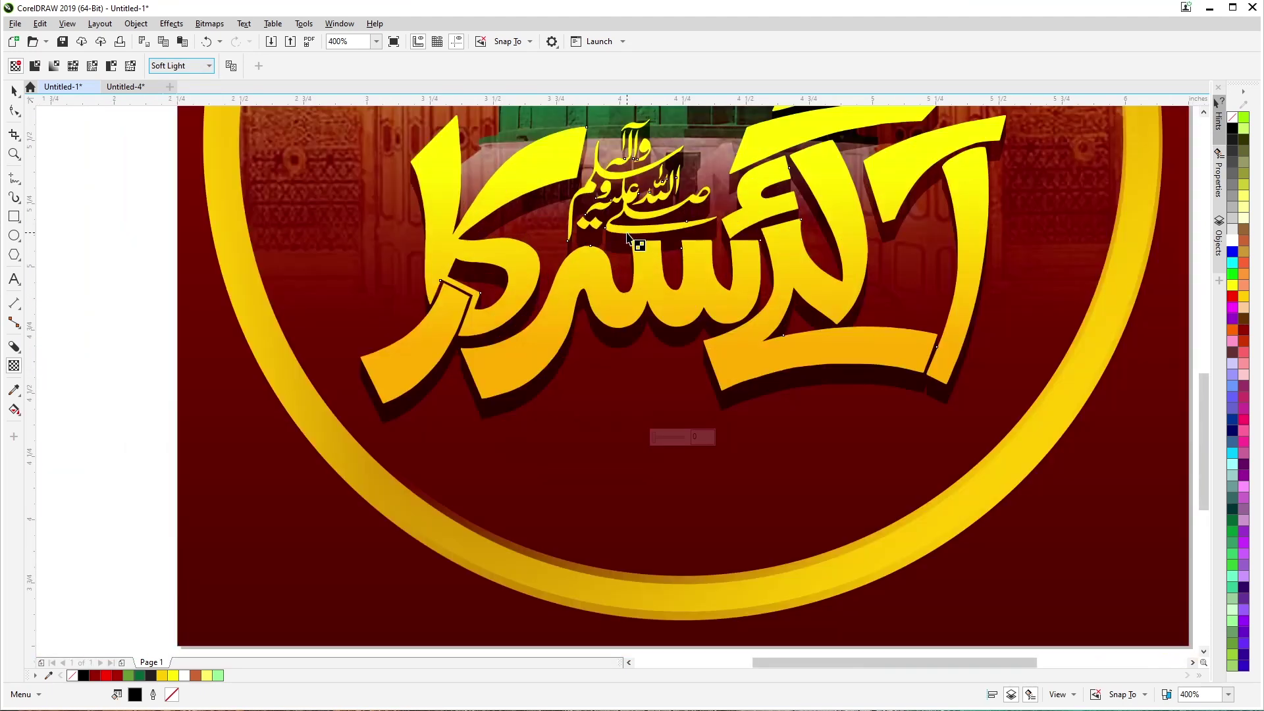
{"action": "left_click", "coordinate": [172, 23]}
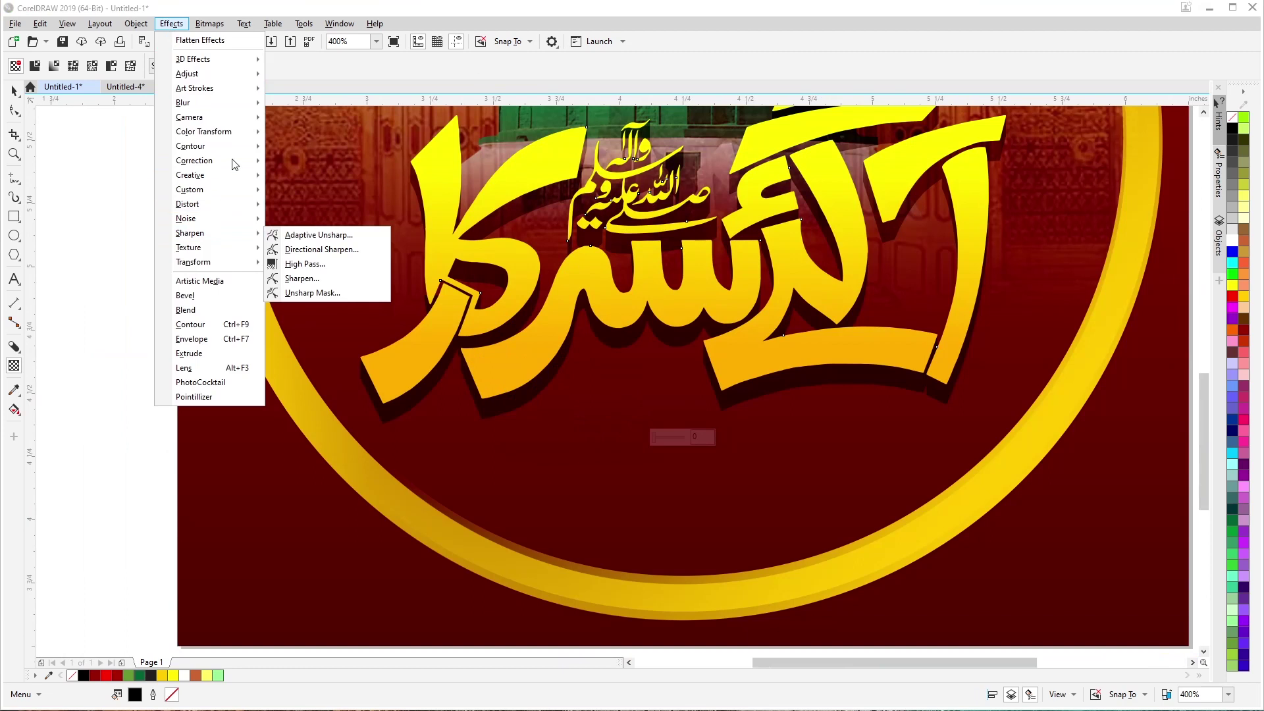
{"action": "mouse_move", "coordinate": [254, 106]}
{"action": "left_click", "coordinate": [311, 119]}
{"action": "left_click_drag", "start_coordinate": [577, 317], "coordinate": [736, 355]}
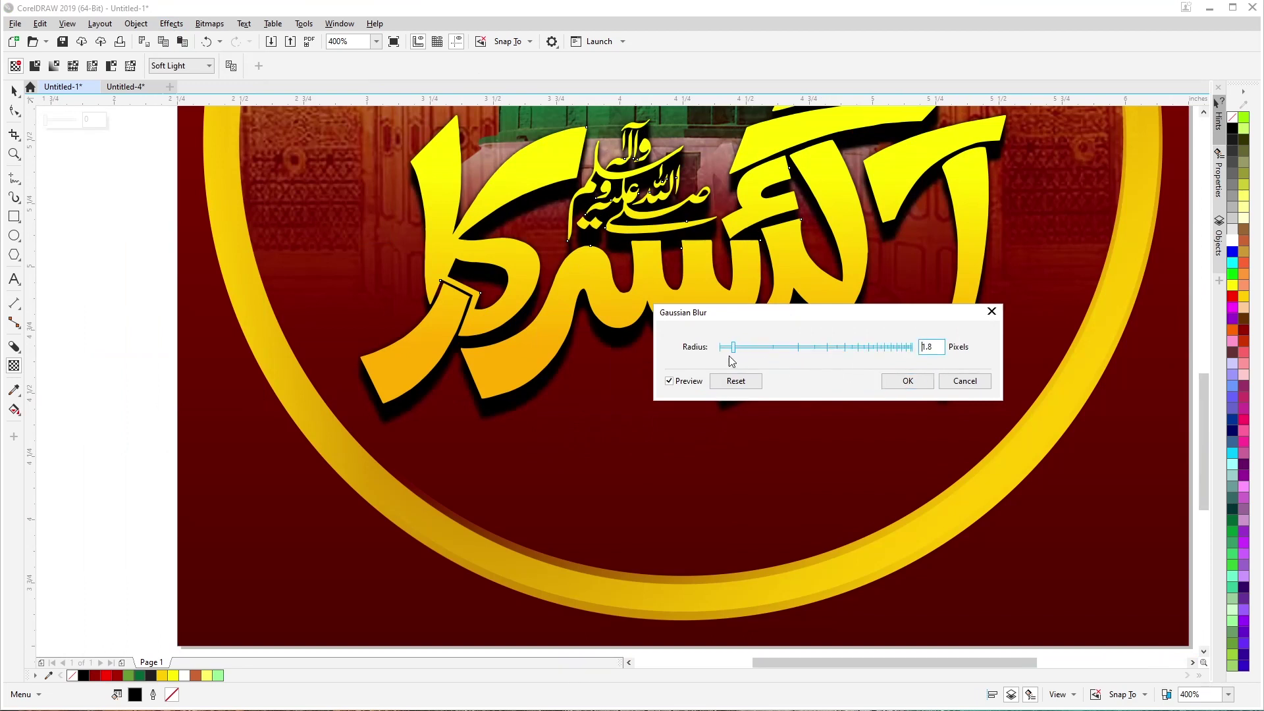
{"action": "left_click", "coordinate": [915, 383]}
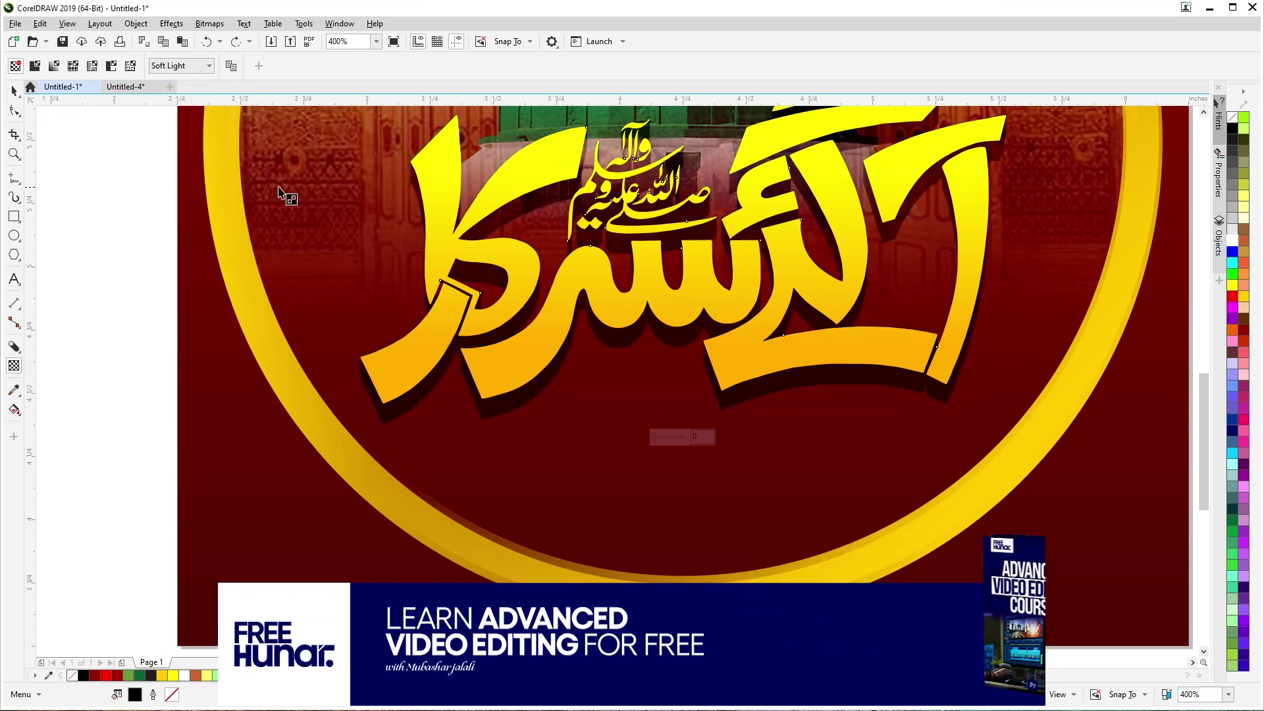
Step: Add a black 1.5 pt outline to the yellow-orange calligraphy
{"action": "scroll", "coordinate": [609, 230], "scroll_direction": "down", "scroll_amount": 2}
{"action": "scroll", "coordinate": [609, 230], "scroll_direction": "up", "scroll_amount": 1}
{"action": "scroll", "coordinate": [609, 230], "scroll_direction": "up", "scroll_amount": 2}
{"action": "left_click", "coordinate": [13, 92]}
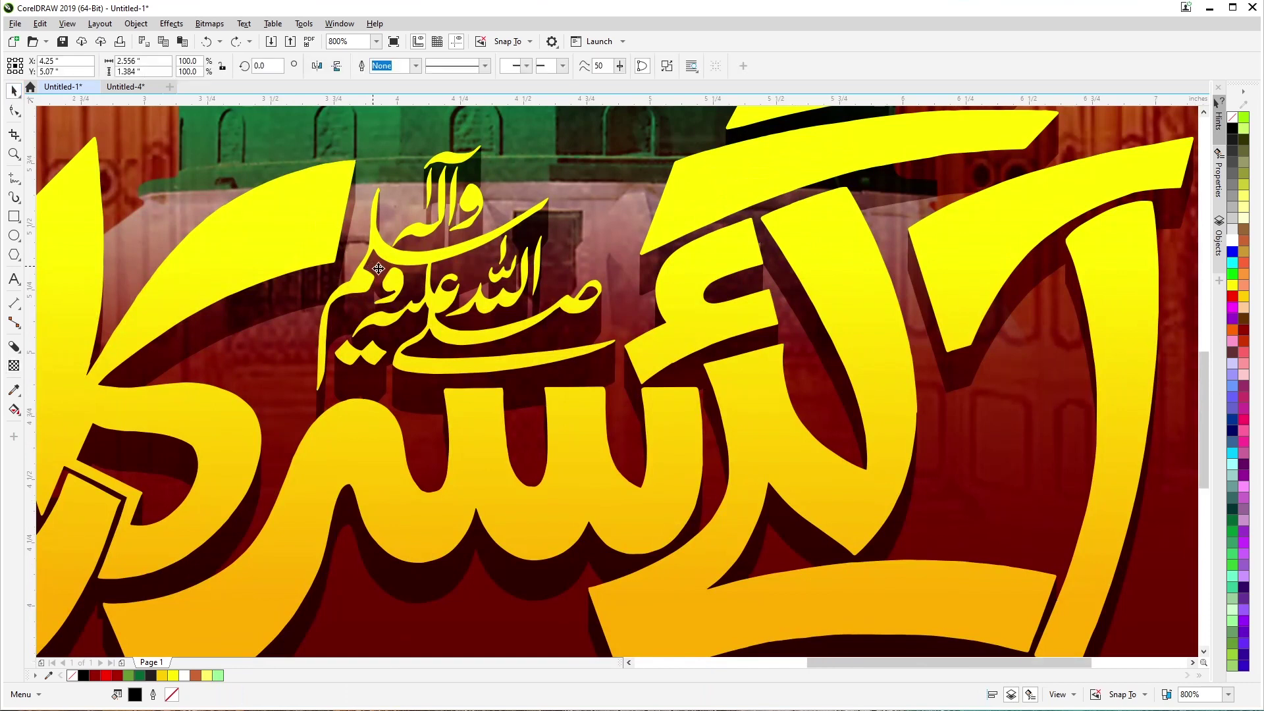
{"action": "scroll", "coordinate": [478, 366], "scroll_direction": "down", "scroll_amount": 1}
{"action": "left_click", "coordinate": [495, 391]}
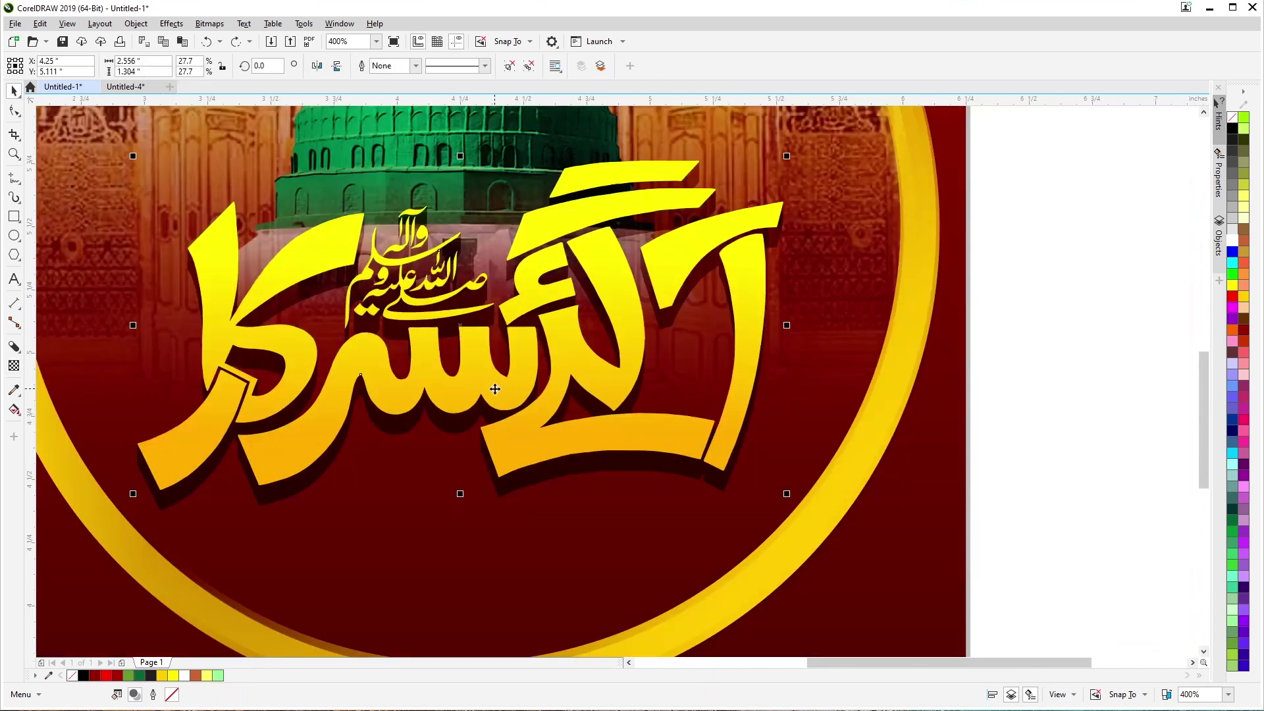
{"action": "key", "text": "F12"}
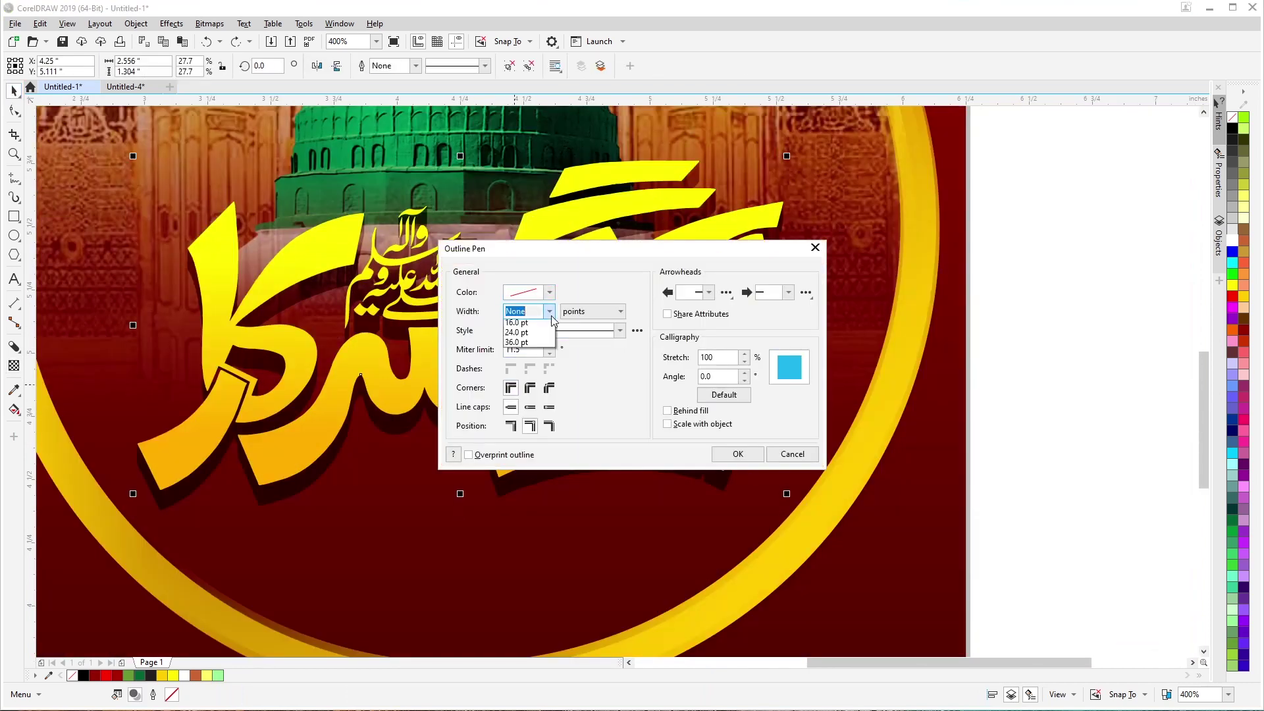
{"action": "left_click", "coordinate": [549, 311]}
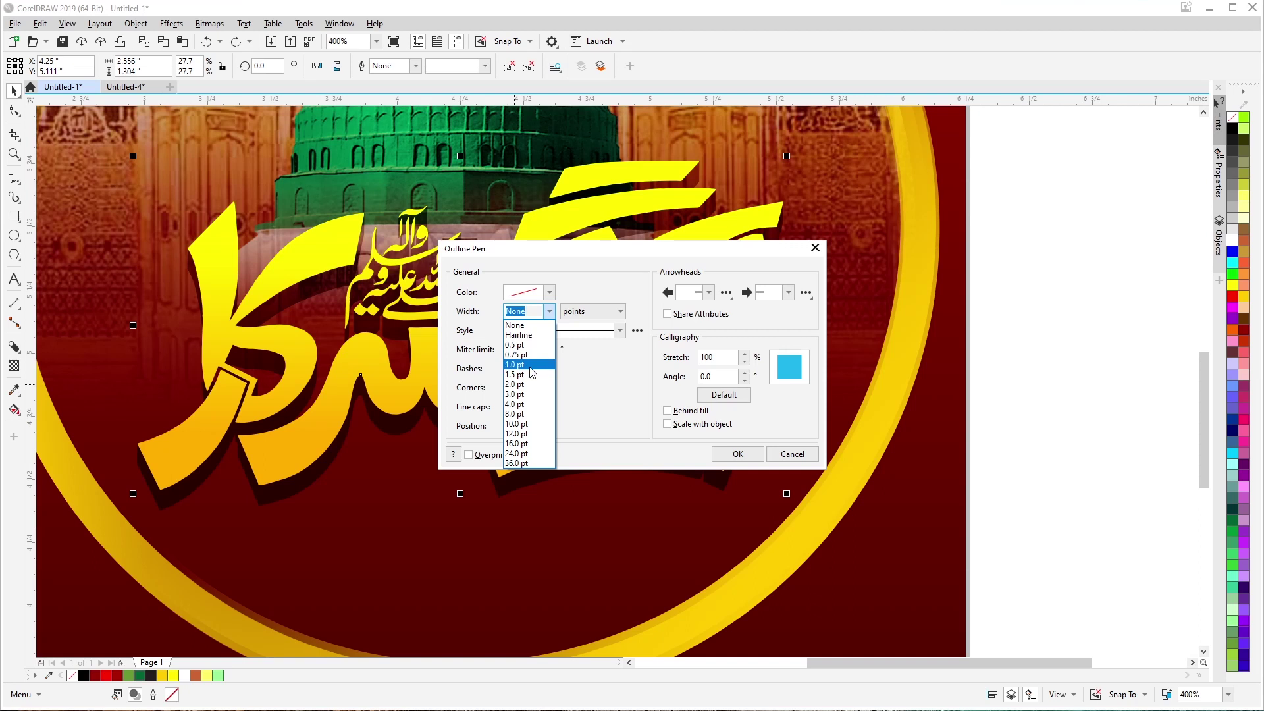
{"action": "left_click", "coordinate": [532, 374]}
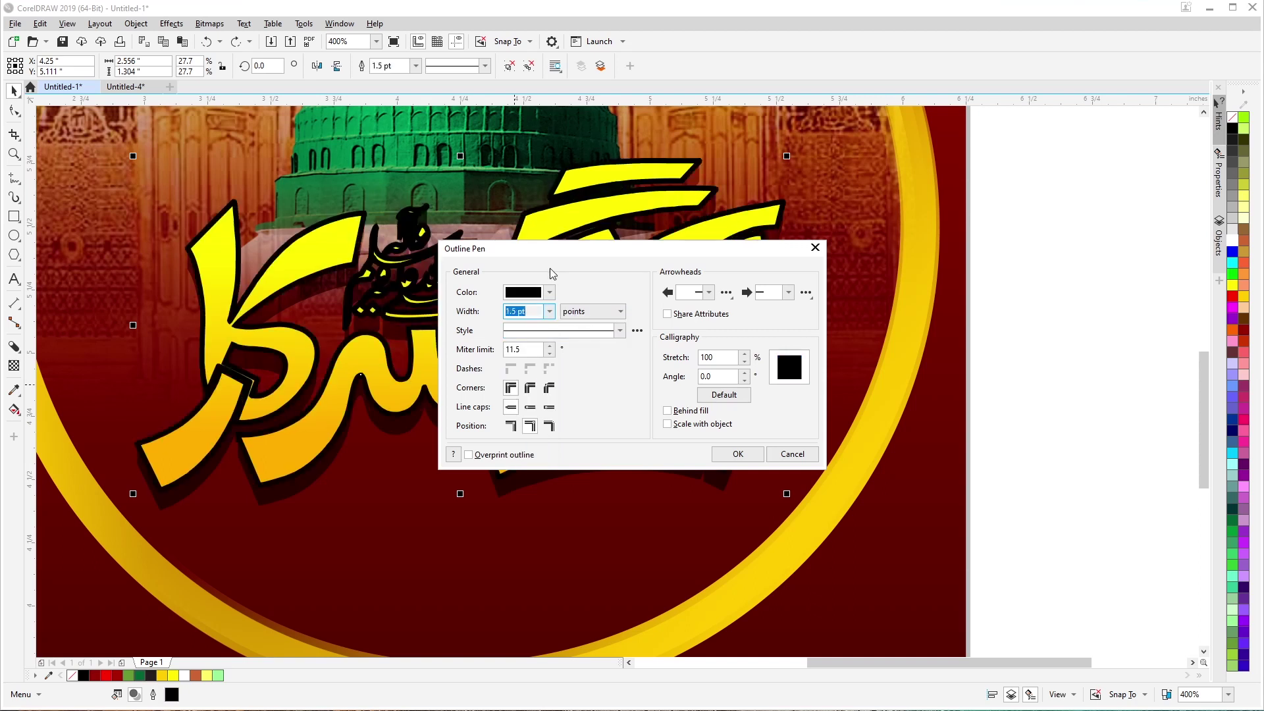
Step: Give the calligraphy's outline round corners and caps, place it behind the fill, and enable scaling with the object and overprinting
{"action": "left_click", "coordinate": [530, 387]}
{"action": "left_click", "coordinate": [530, 407]}
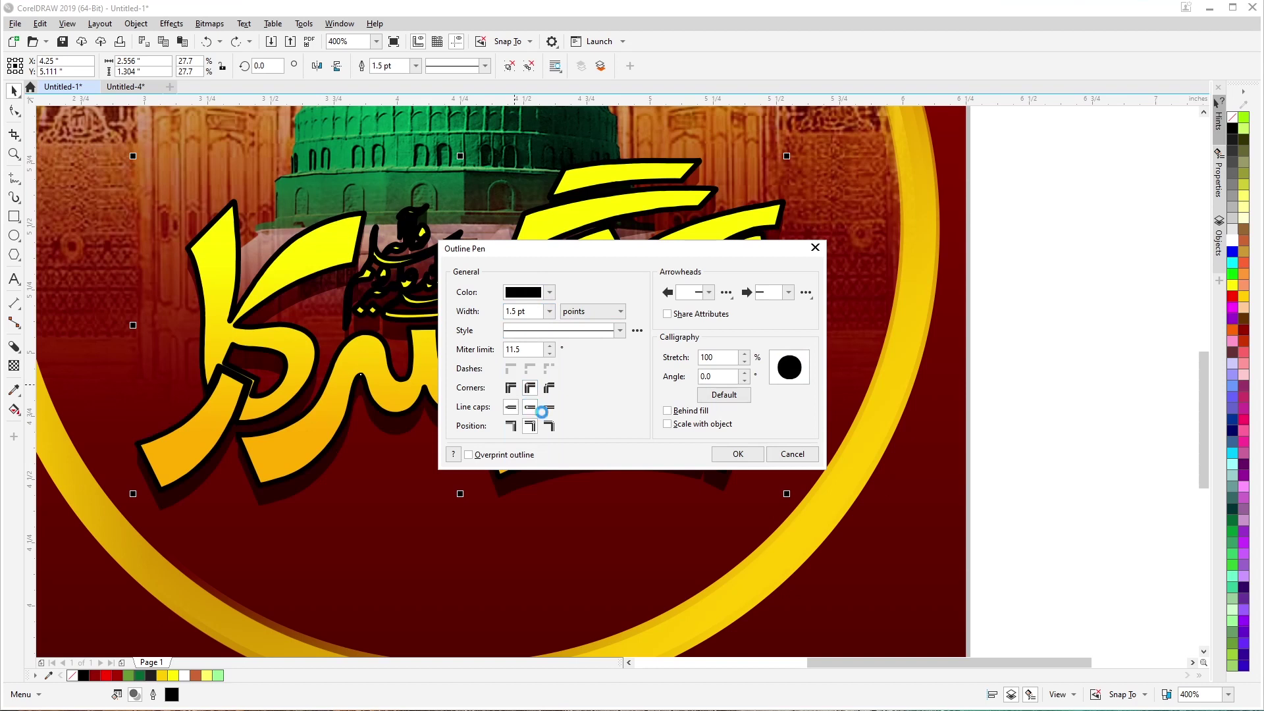
{"action": "left_click", "coordinate": [667, 410]}
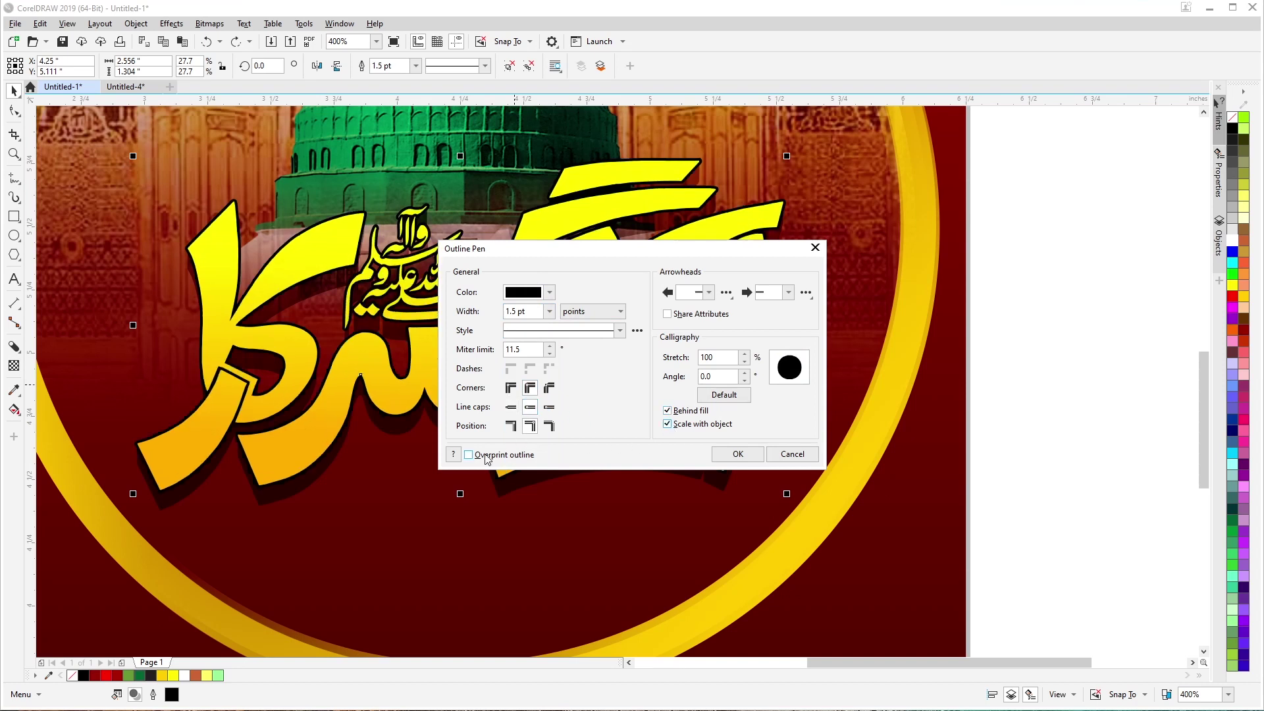
{"action": "left_click_drag", "start_coordinate": [582, 252], "coordinate": [951, 207]}
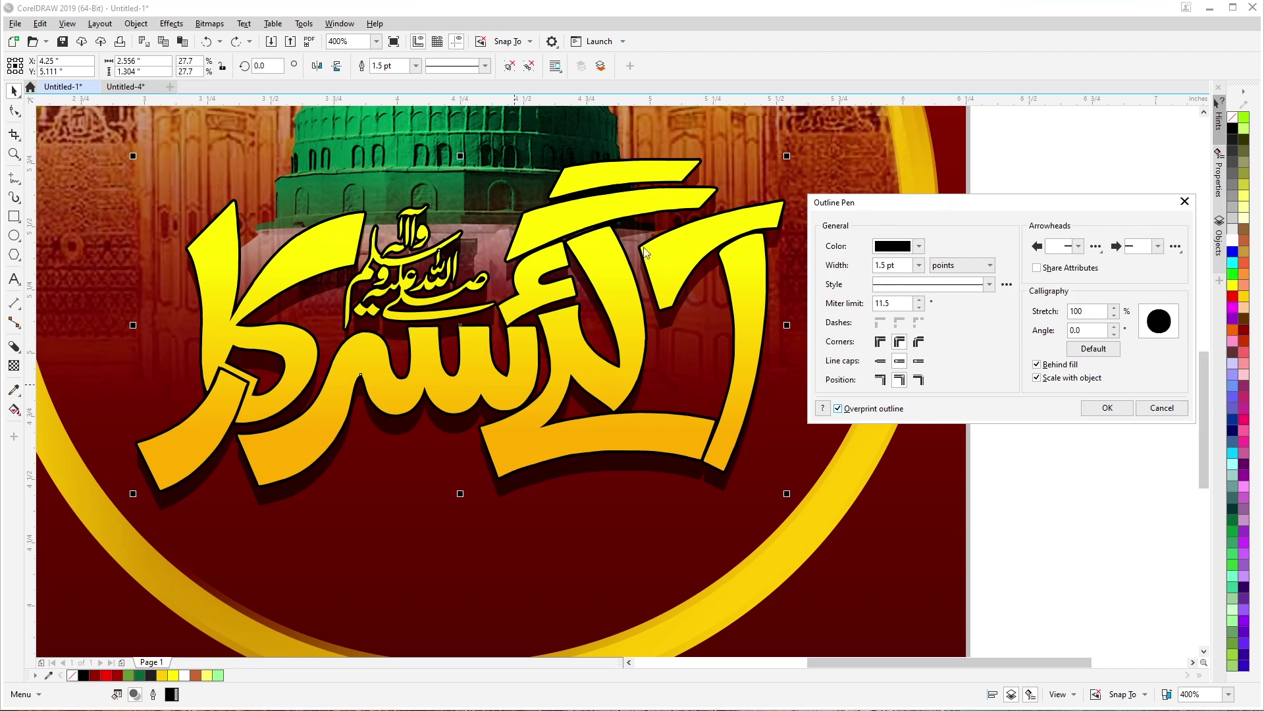
{"action": "left_click", "coordinate": [1108, 409]}
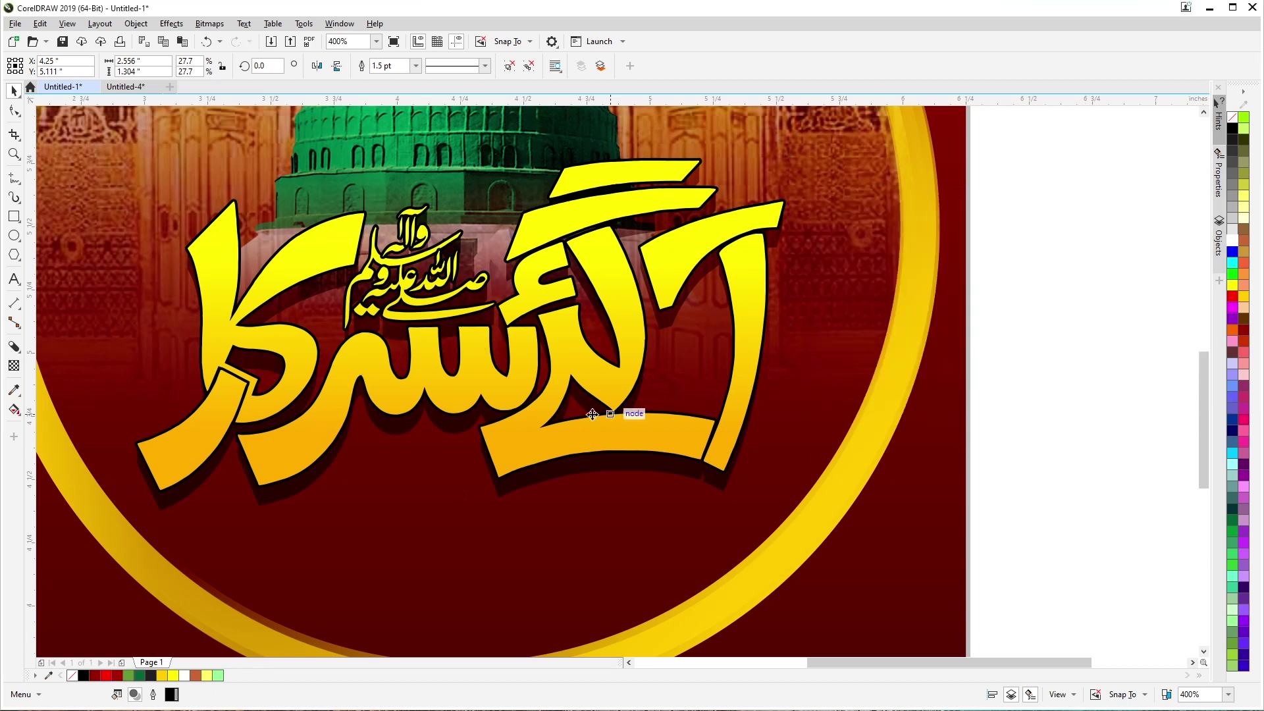
{"action": "scroll", "coordinate": [570, 413], "scroll_direction": "down", "scroll_amount": 1}
{"action": "left_click", "coordinate": [122, 431]}
{"action": "key", "text": "shift+F4"}
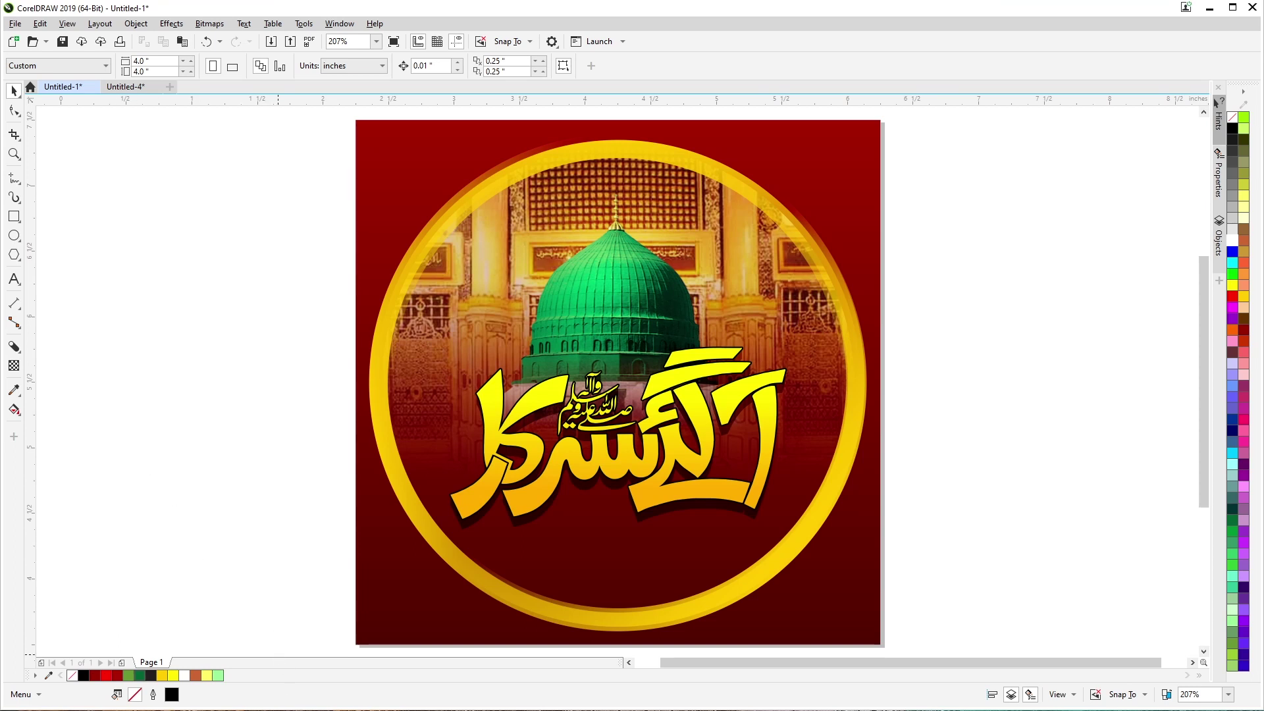
Step: Switch to the backdrop overlays folder in File Explorer and bring the DG (87) image into the CorelDRAW design
{"action": "left_click", "coordinate": [176, 662]}
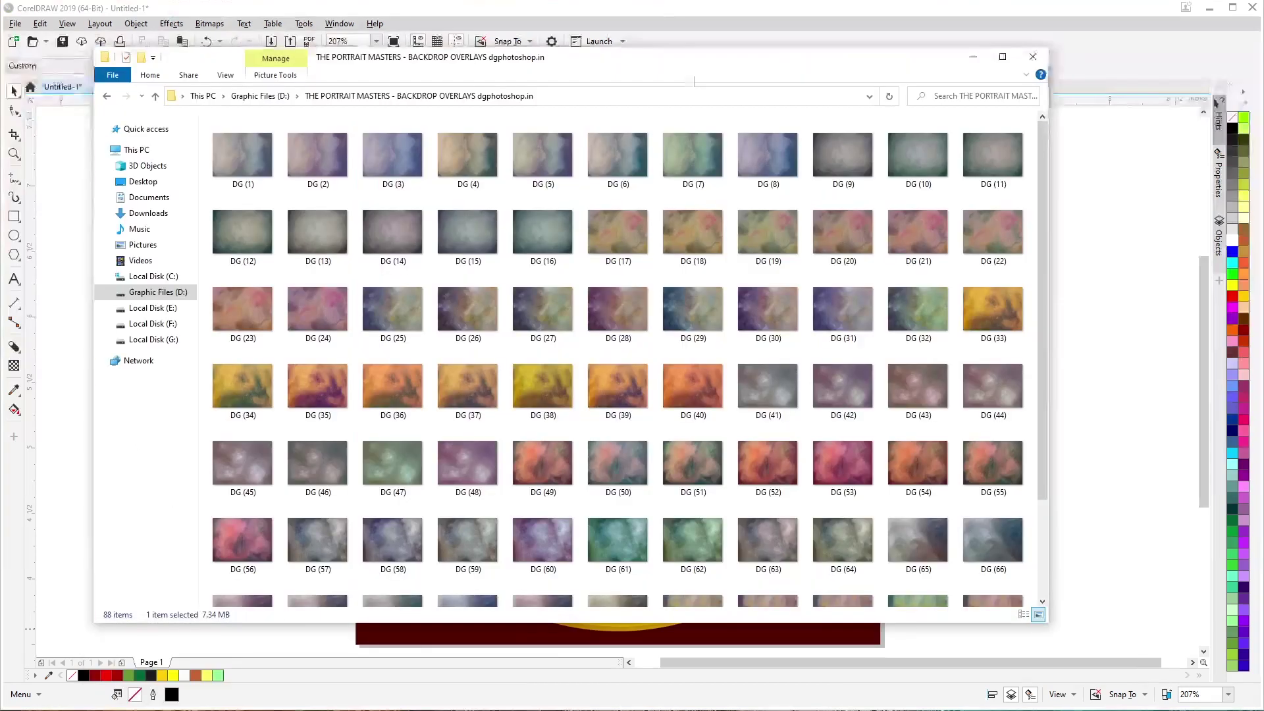
{"action": "left_click_drag", "start_coordinate": [665, 71], "coordinate": [725, 66]}
{"action": "scroll", "coordinate": [720, 267], "scroll_direction": "down", "scroll_amount": 3}
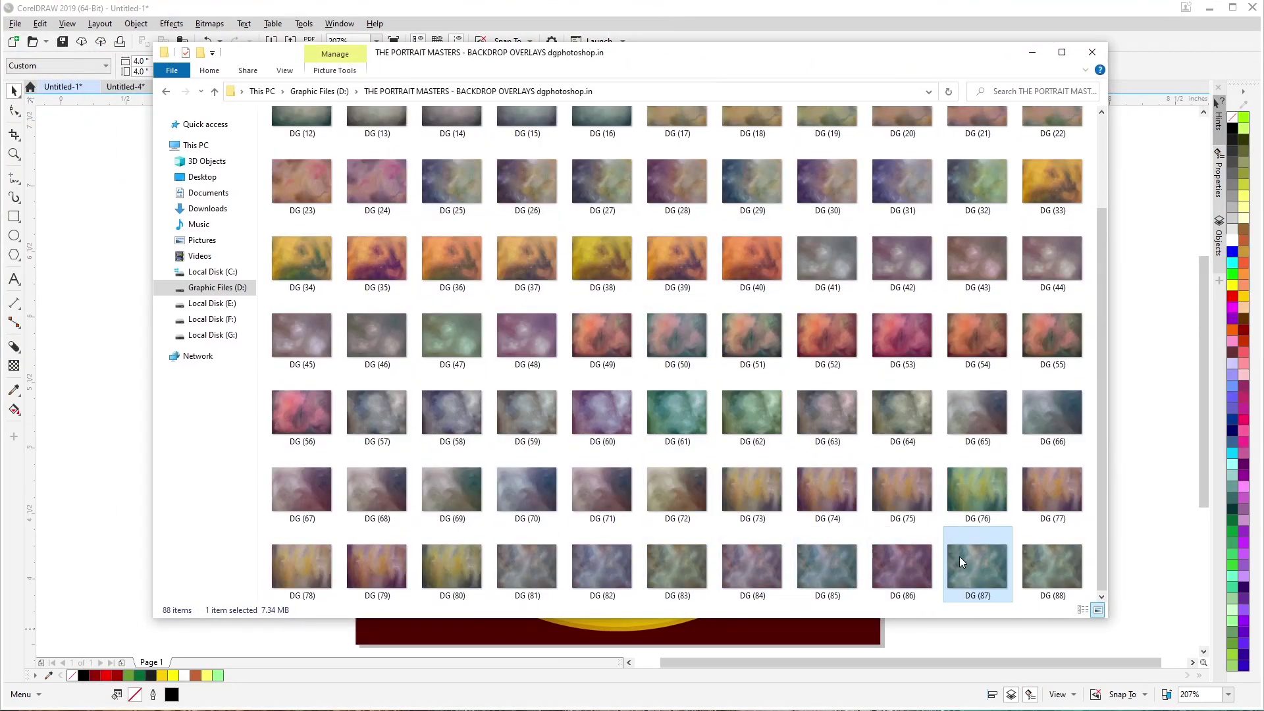
{"action": "left_click_drag", "start_coordinate": [965, 554], "coordinate": [1165, 453]}
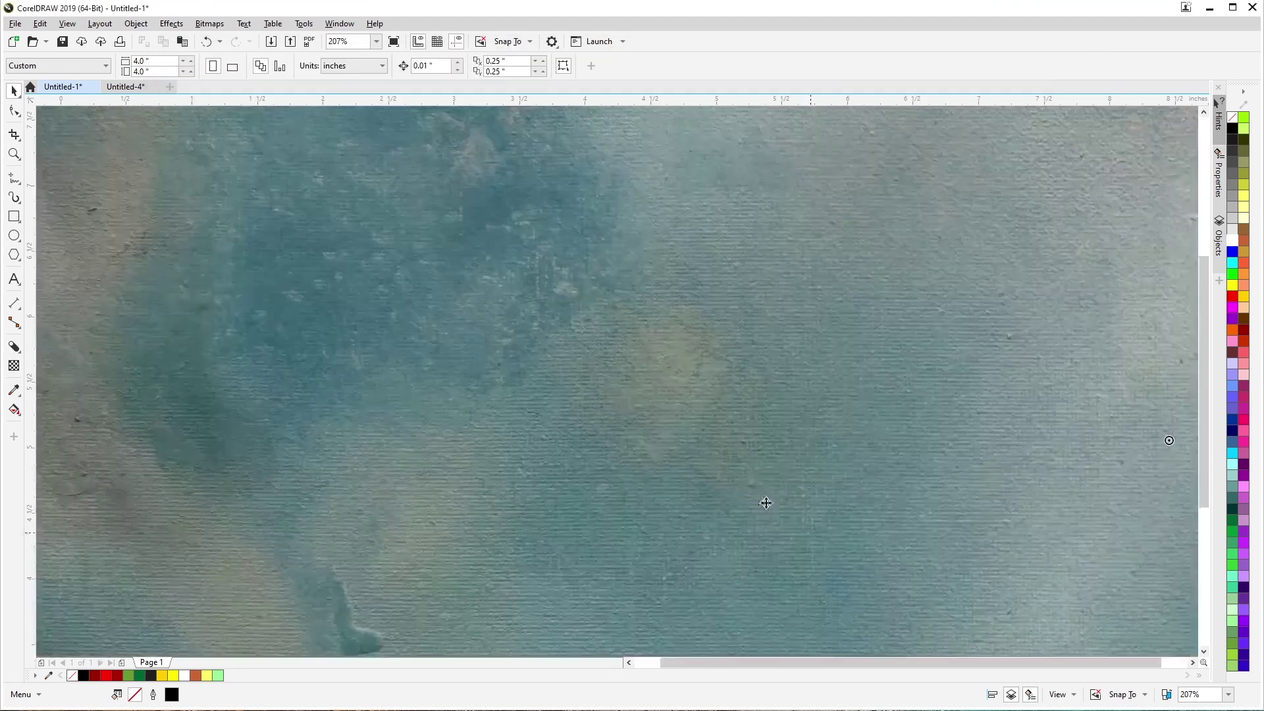
Step: Scale the blue-green texture image down to about 6.4 x 4.66 inches and centre it on the page over the artwork
{"action": "scroll", "coordinate": [525, 391], "scroll_direction": "down", "scroll_amount": 2}
{"action": "left_click", "coordinate": [404, 185]}
{"action": "left_click_drag", "start_coordinate": [327, 147], "coordinate": [471, 285]}
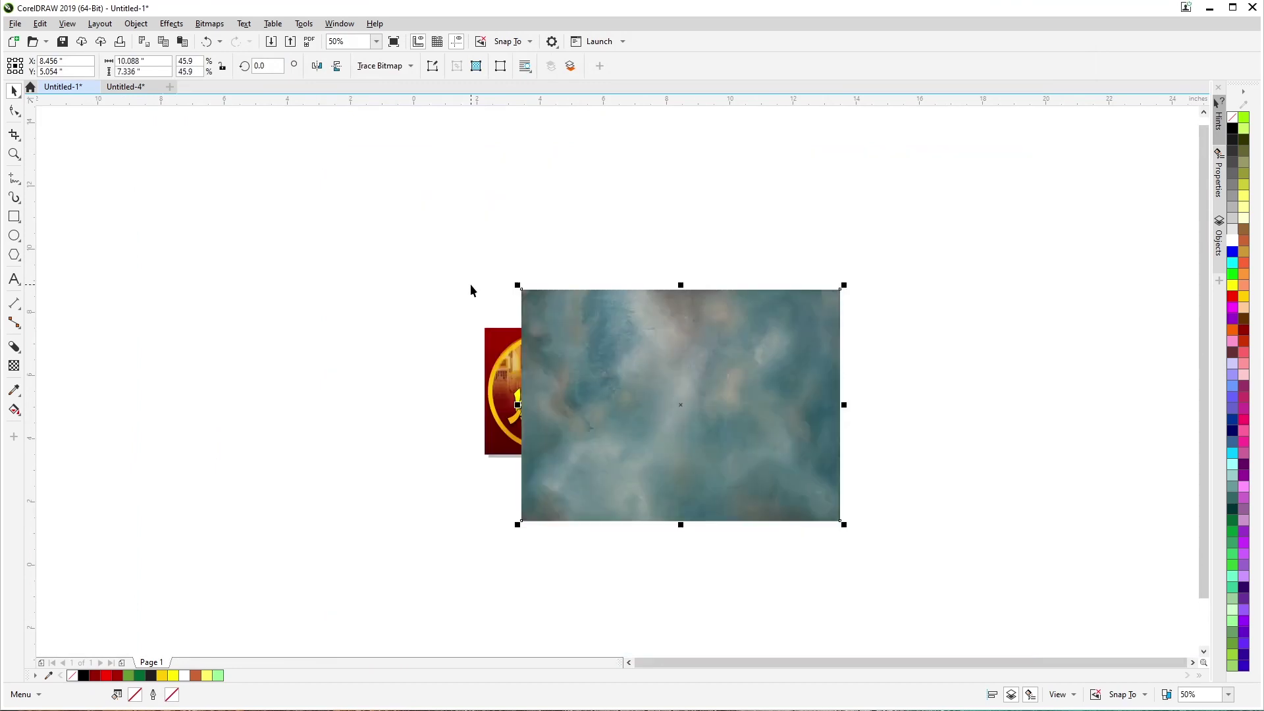
{"action": "left_click_drag", "start_coordinate": [385, 511], "coordinate": [437, 478]}
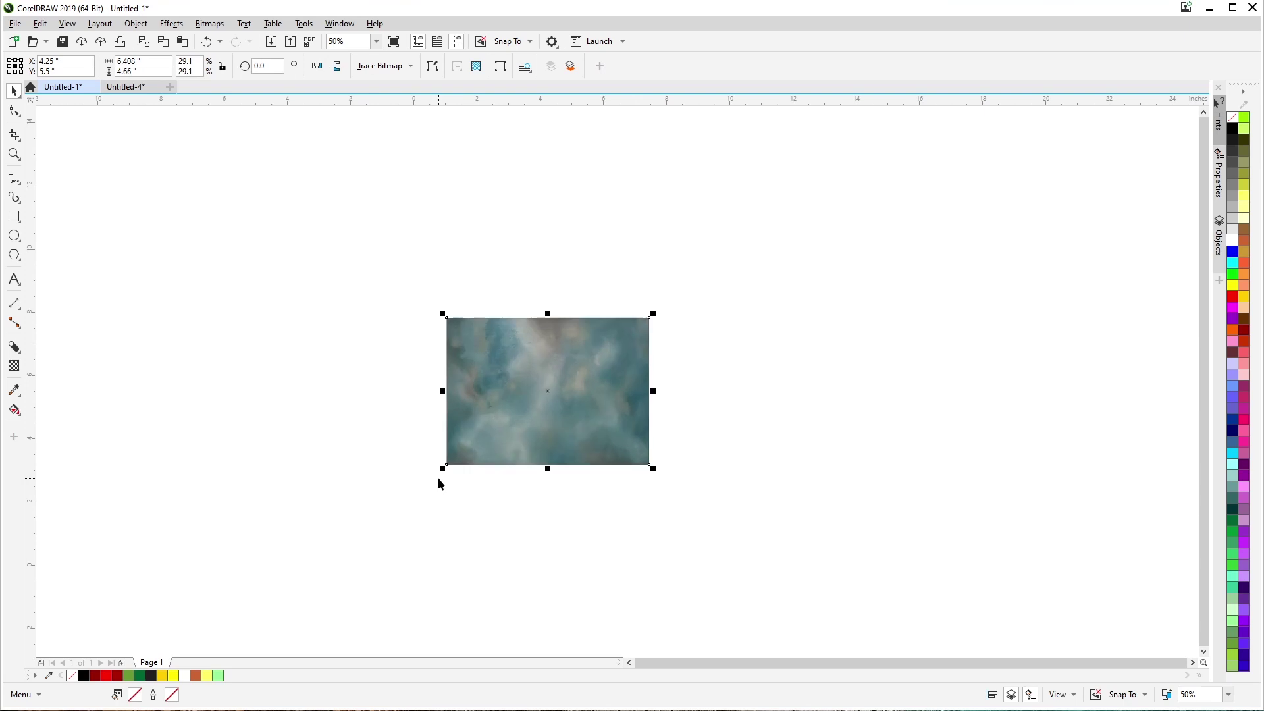
{"action": "key", "text": "shift+F2"}
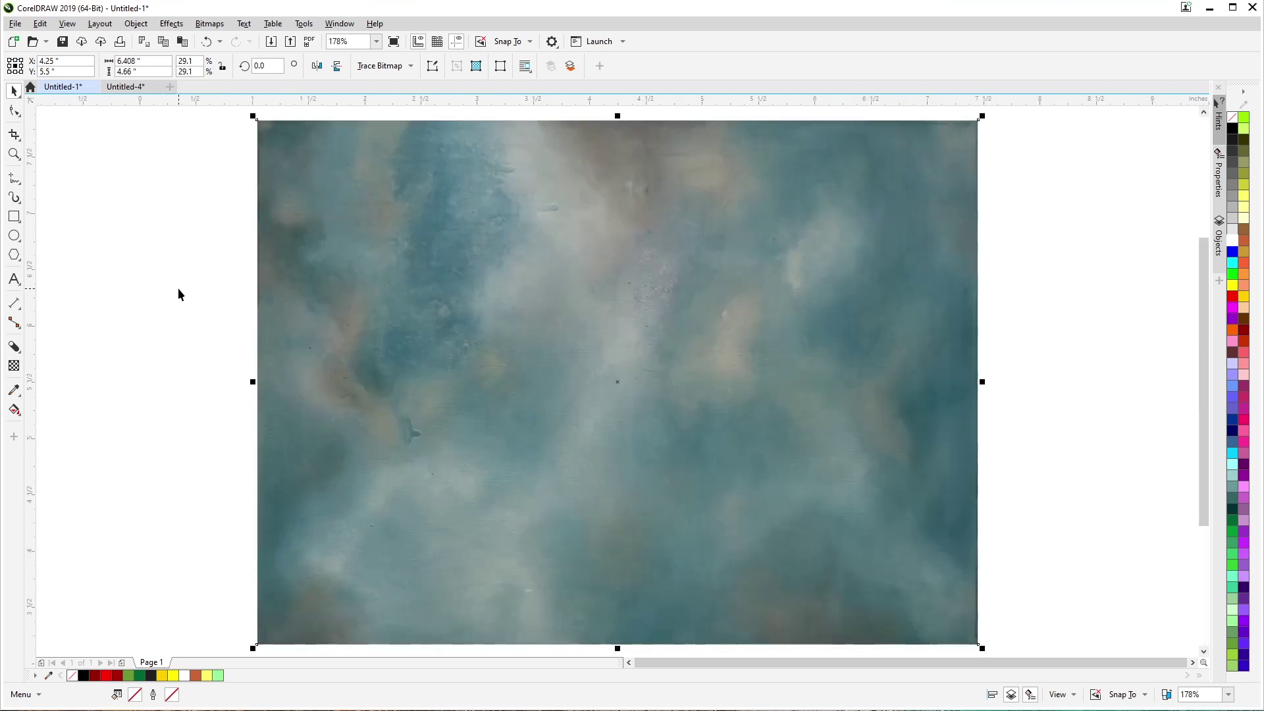
{"action": "left_click", "coordinate": [185, 314]}
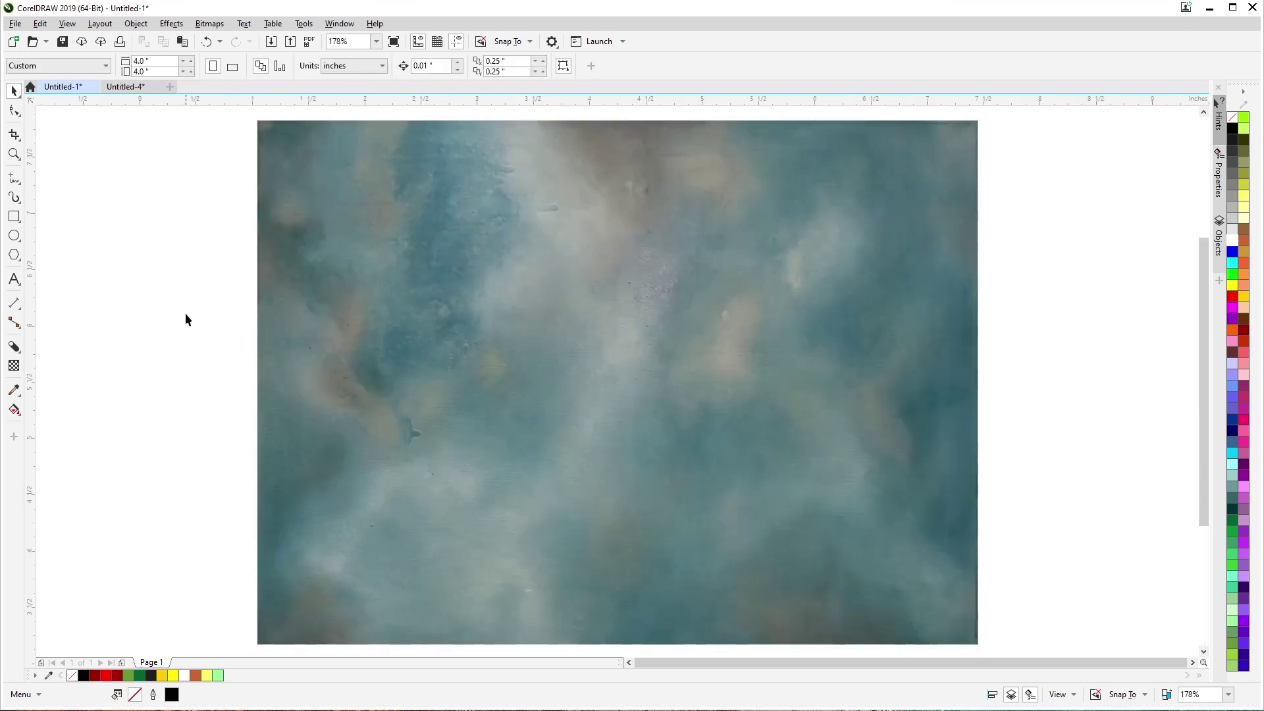
Step: Try the Multiply and Screen merge modes on the texture image
{"action": "left_click", "coordinate": [13, 365]}
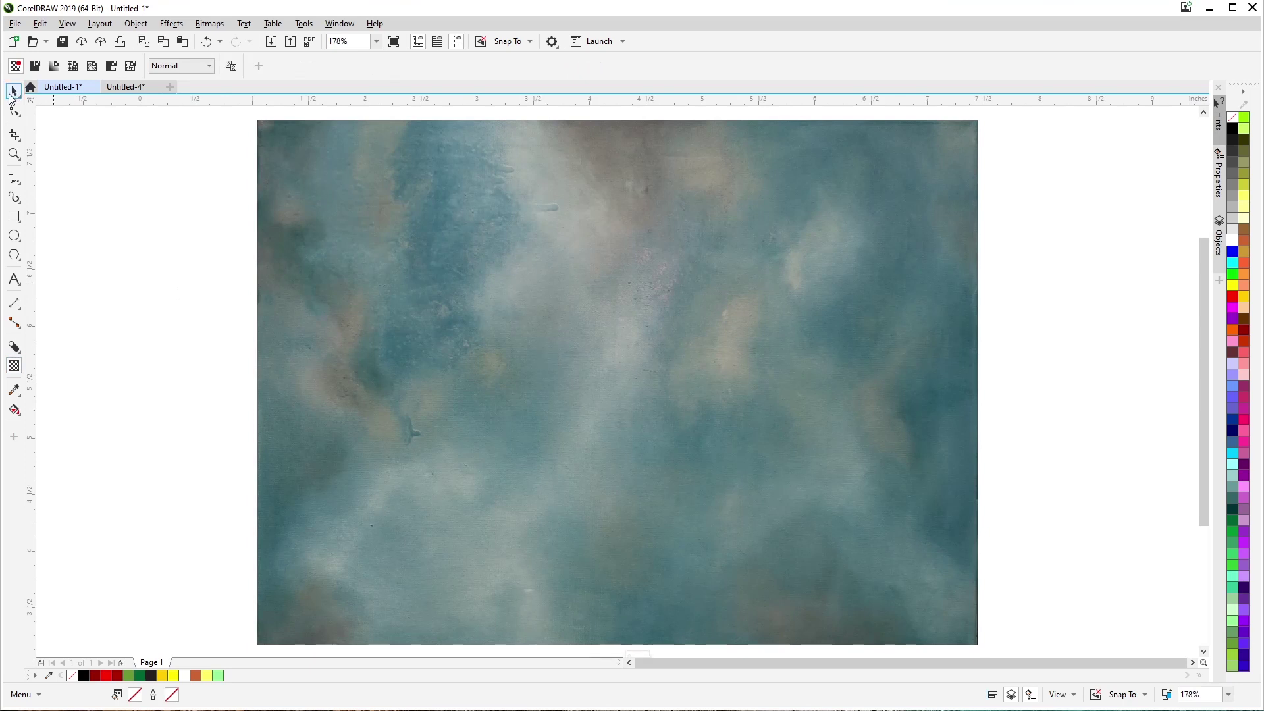
{"action": "left_click", "coordinate": [14, 90]}
{"action": "left_click", "coordinate": [434, 378]}
{"action": "left_click", "coordinate": [13, 366]}
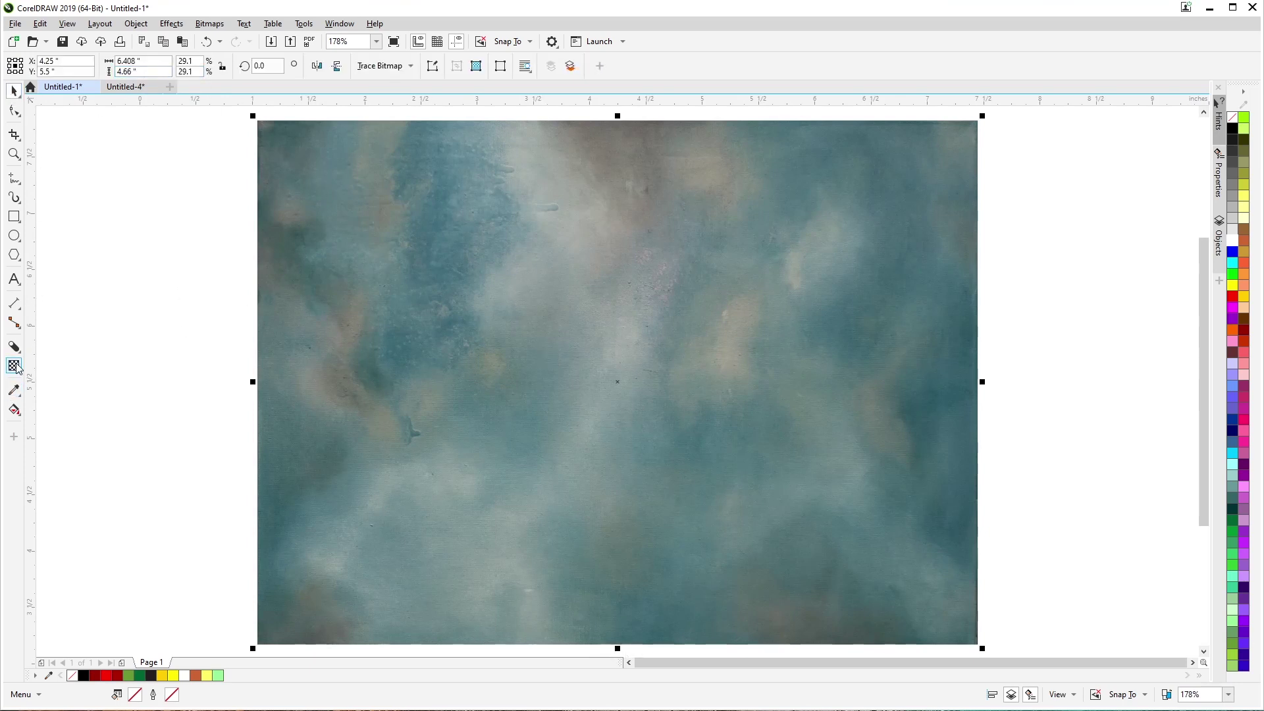
{"action": "left_click", "coordinate": [178, 67]}
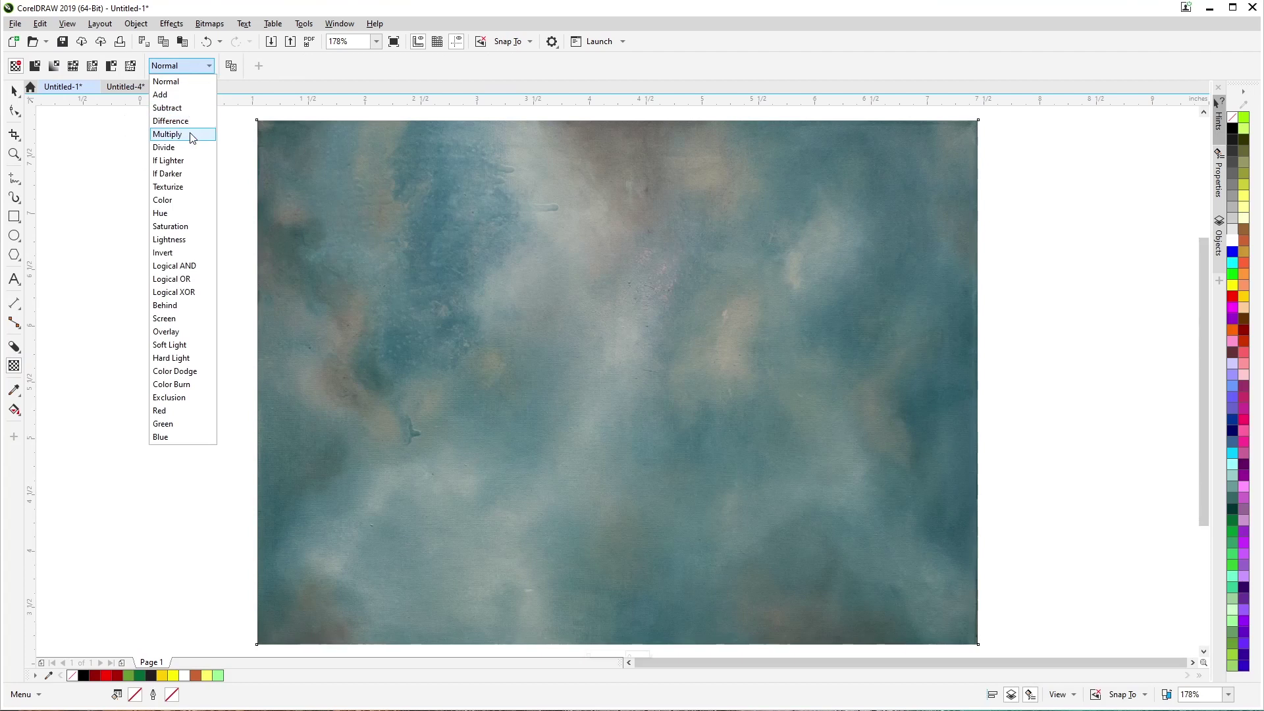
{"action": "left_click", "coordinate": [190, 133]}
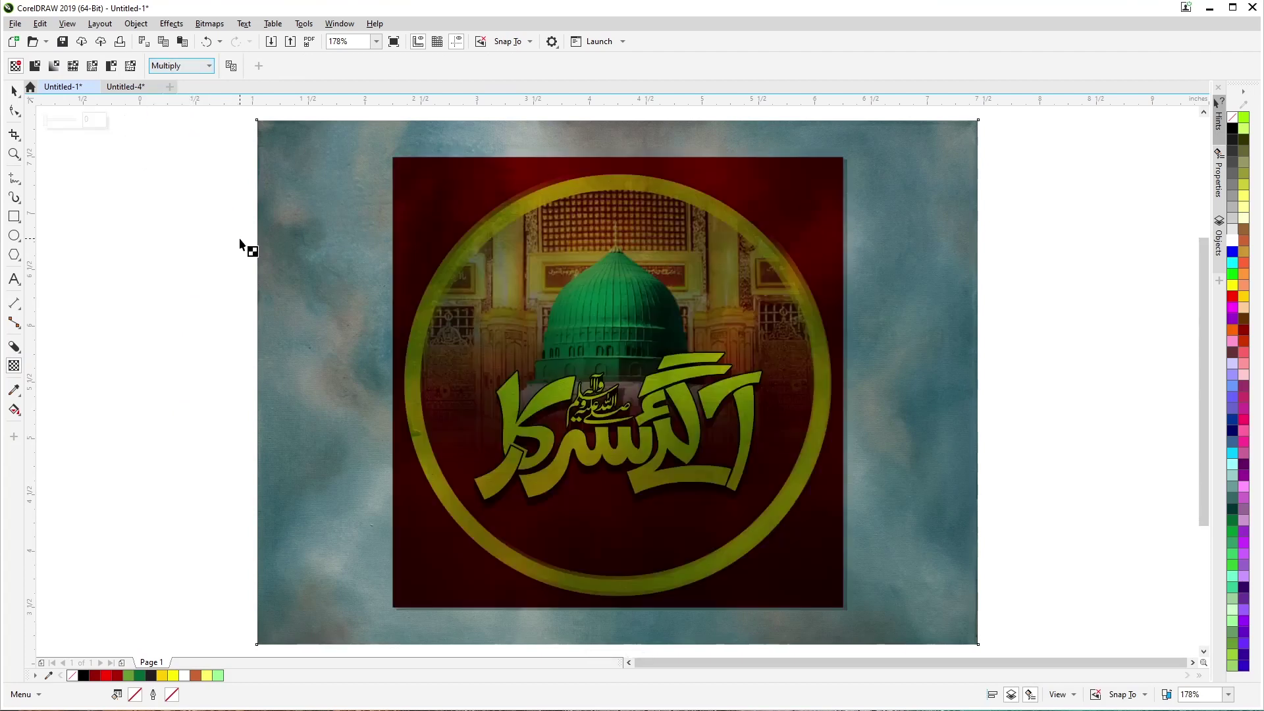
{"action": "left_click", "coordinate": [175, 66]}
{"action": "left_click", "coordinate": [188, 319]}
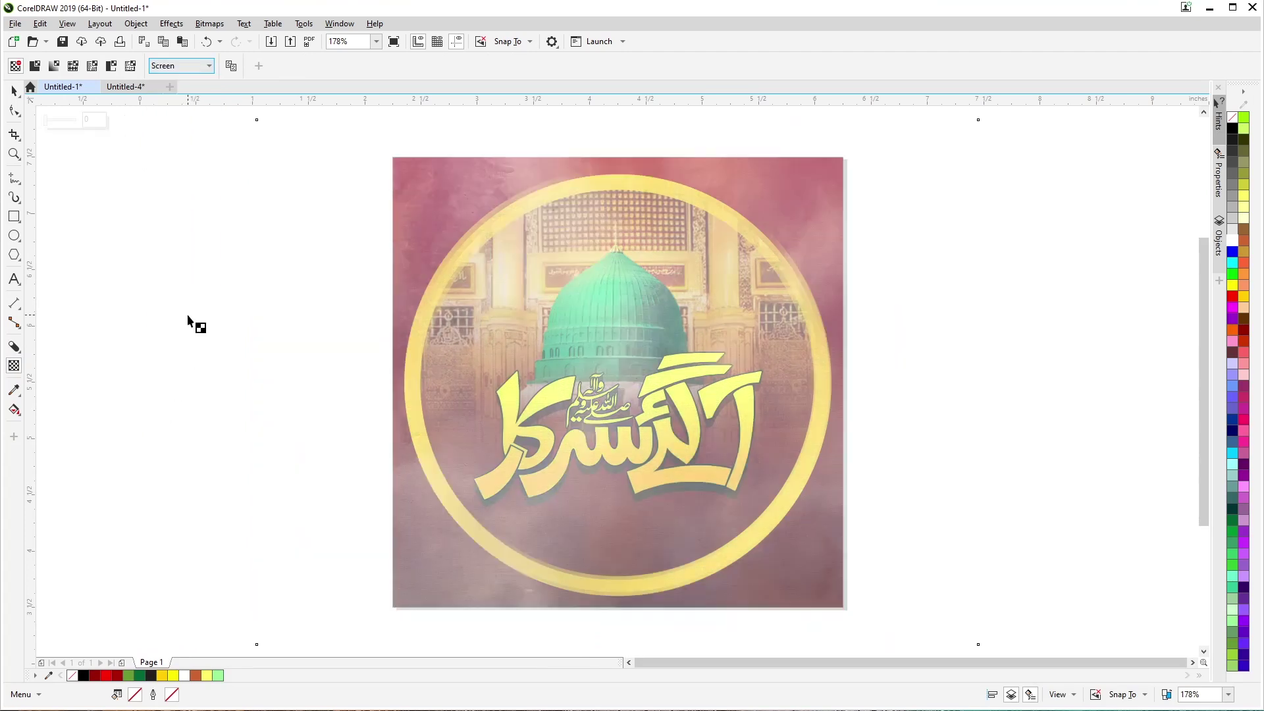
Step: Compare the Soft Light and Hard Light merge modes on the texture image, settle on Soft Light and deselect it
{"action": "left_click", "coordinate": [170, 67]}
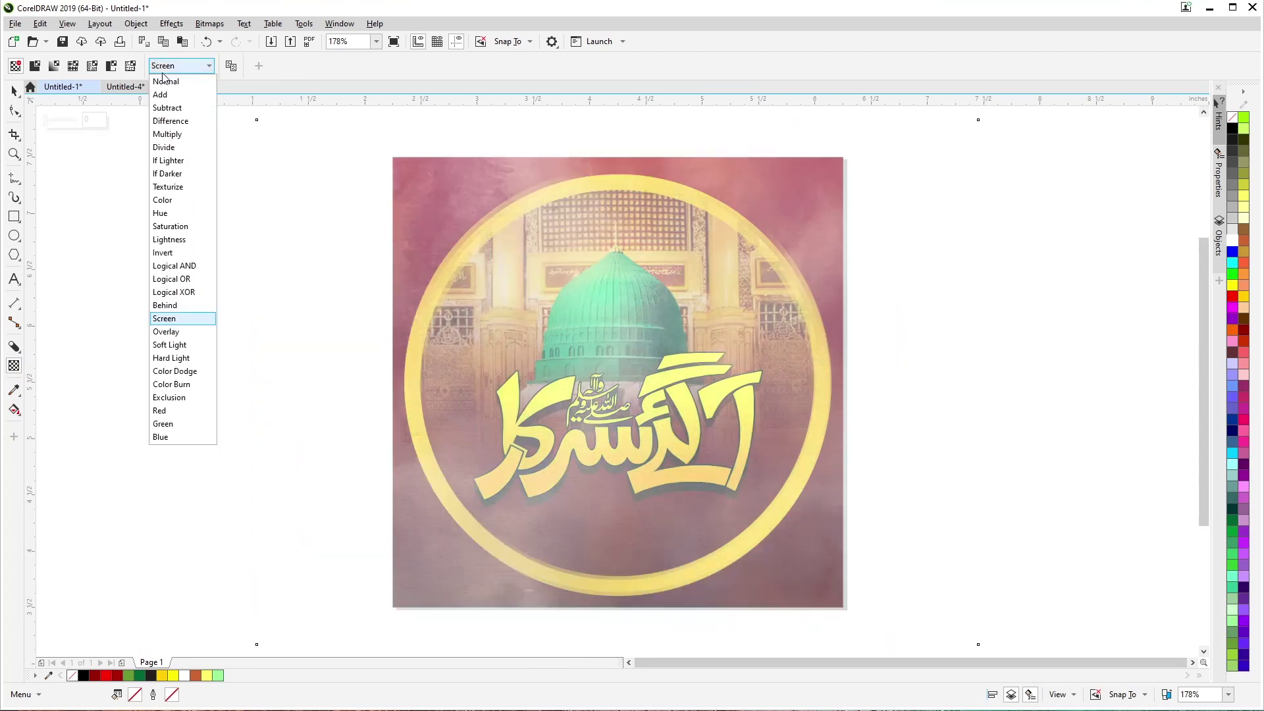
{"action": "left_click", "coordinate": [188, 345]}
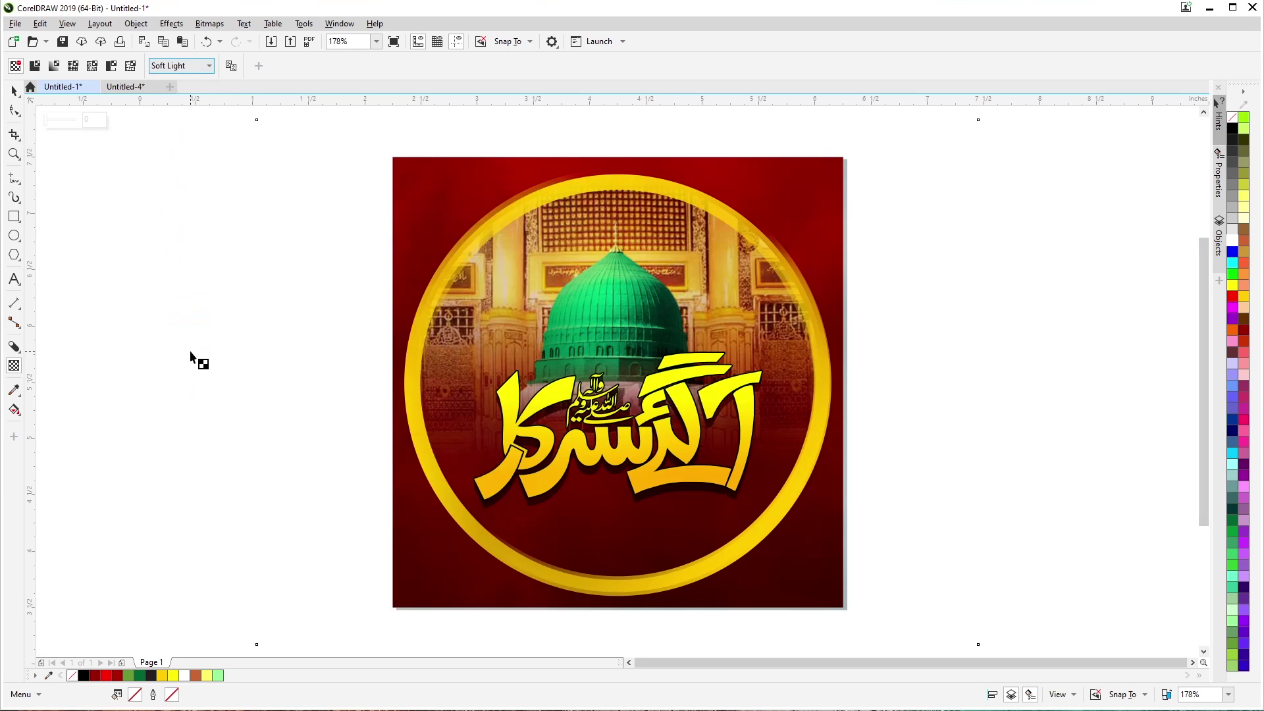
{"action": "left_click", "coordinate": [185, 65]}
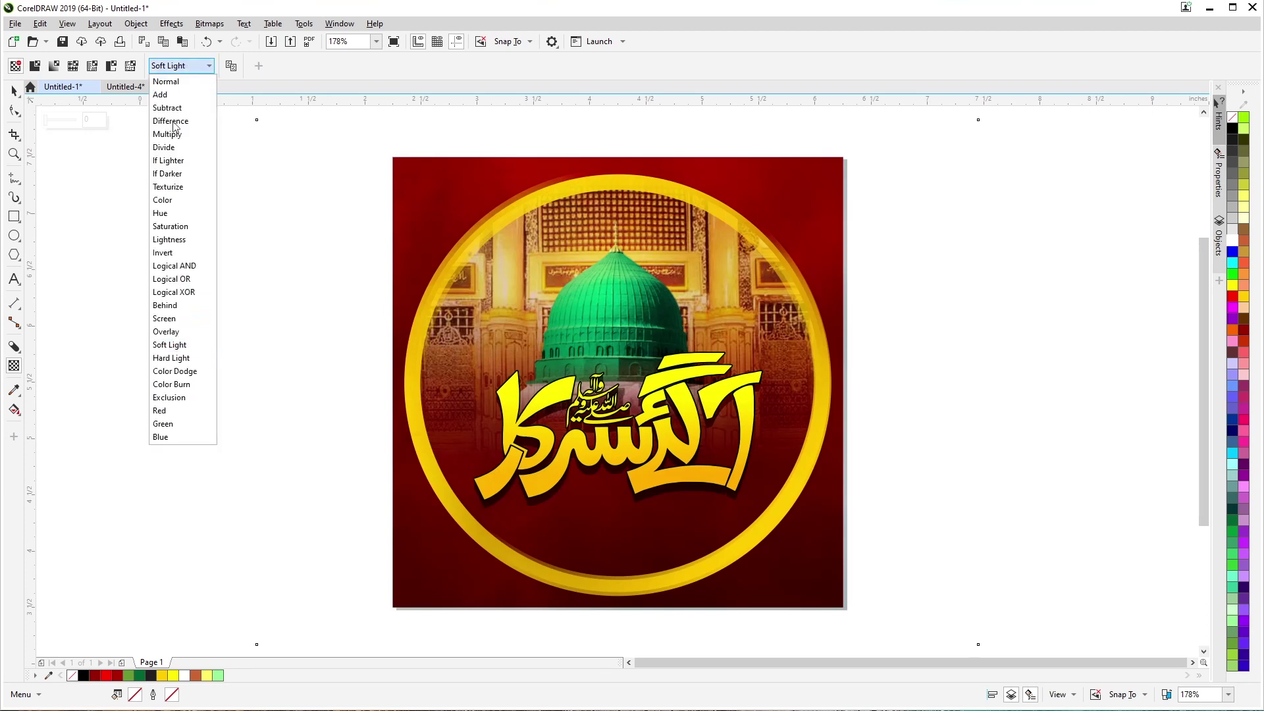
{"action": "left_click", "coordinate": [191, 356]}
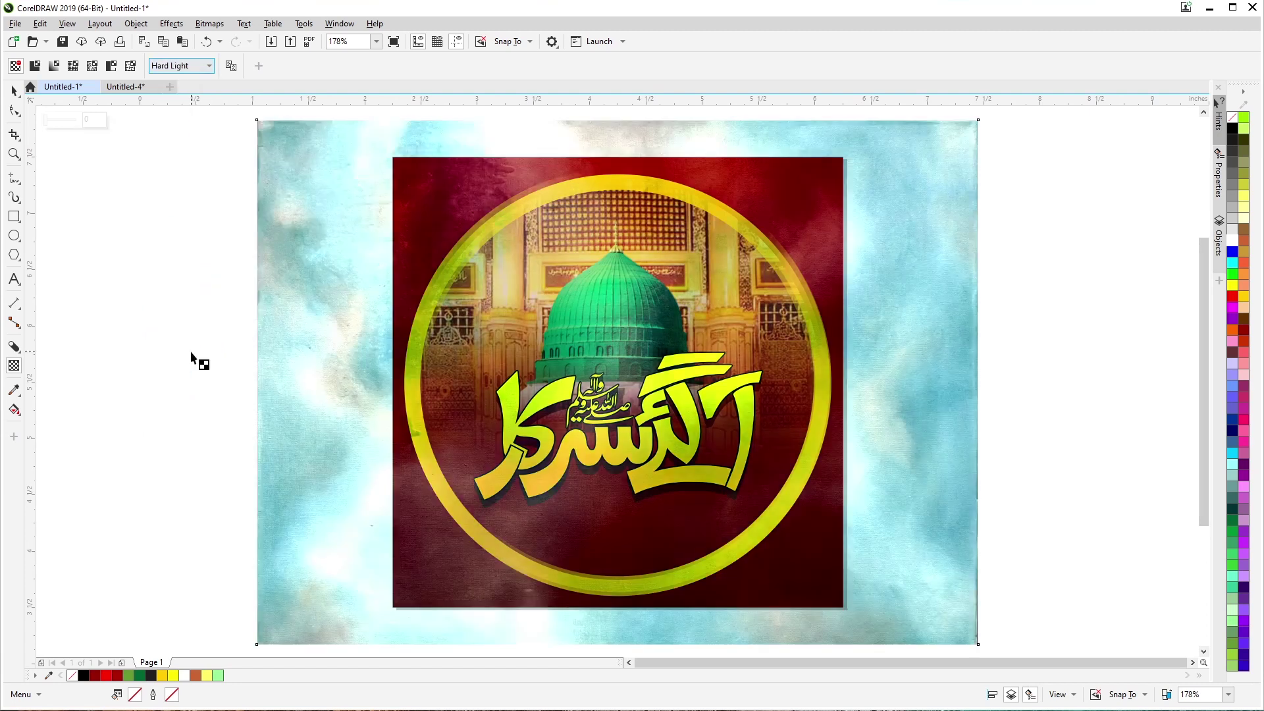
{"action": "left_click", "coordinate": [183, 65]}
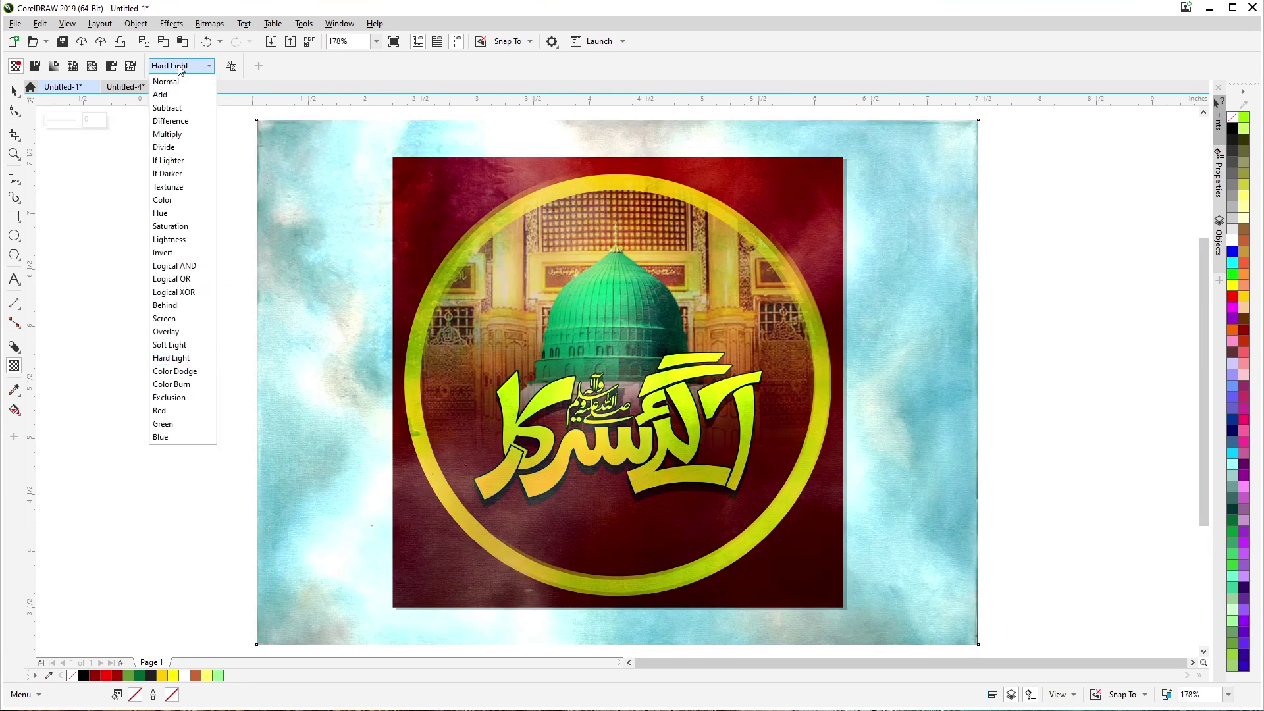
{"action": "left_click", "coordinate": [190, 347]}
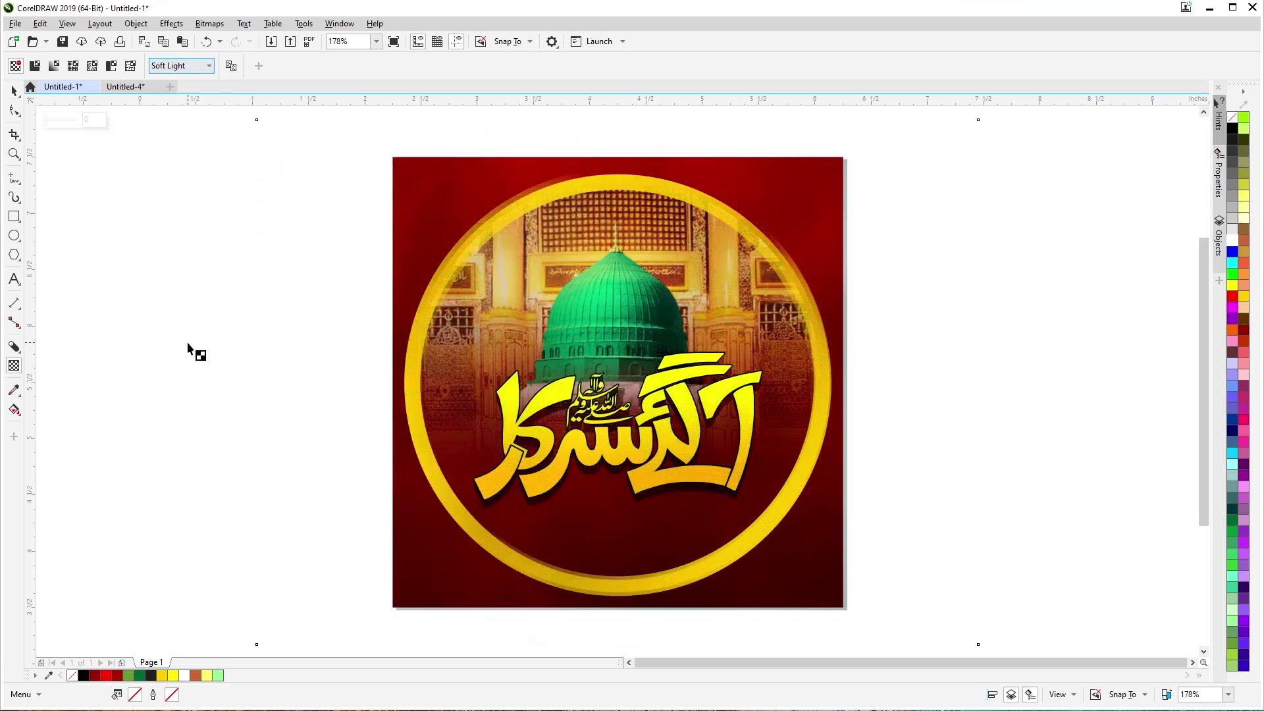
{"action": "left_click", "coordinate": [14, 91]}
{"action": "left_click", "coordinate": [190, 252]}
{"action": "scroll", "coordinate": [259, 258], "scroll_direction": "down", "scroll_amount": 2}
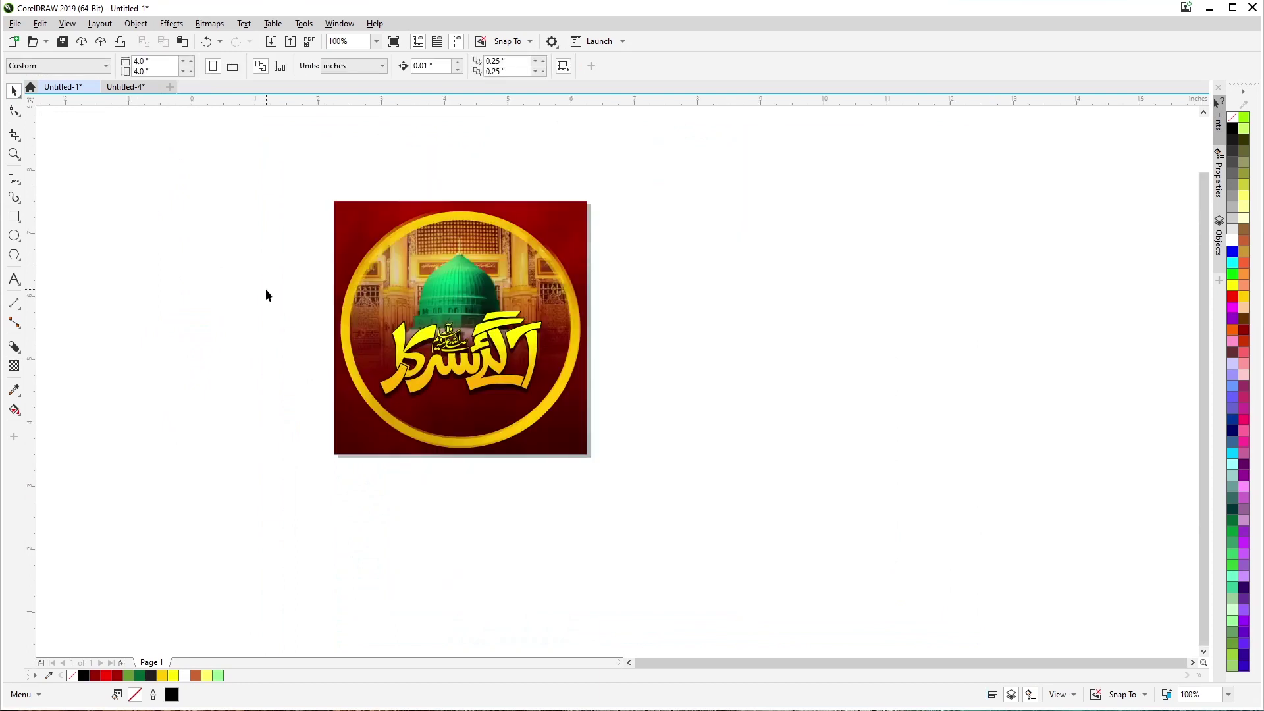
{"action": "left_click_drag", "start_coordinate": [333, 330], "coordinate": [727, 382]}
{"action": "key", "text": "ctrl+z"}
{"action": "left_click", "coordinate": [423, 522]}
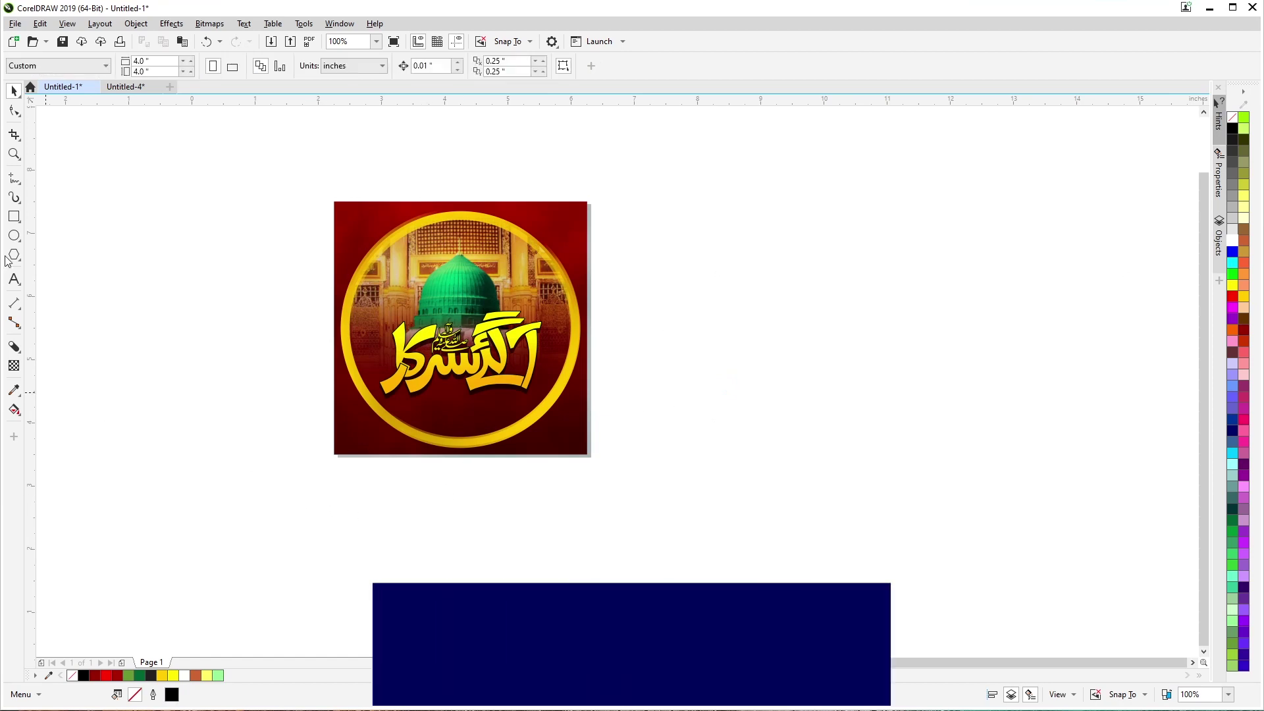
Step: Add a page-sized 4 x 4 inch rectangle to the design and deselect it
{"action": "double_click", "coordinate": [15, 218]}
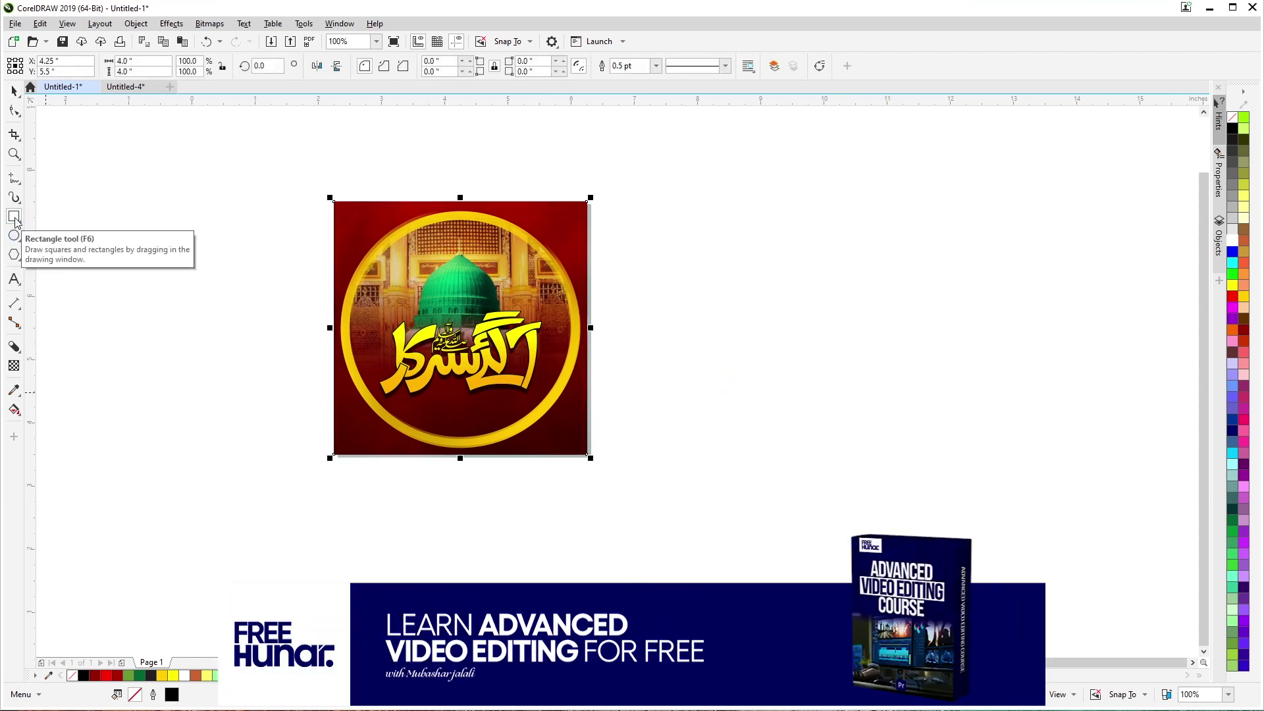
{"action": "left_click", "coordinate": [14, 91]}
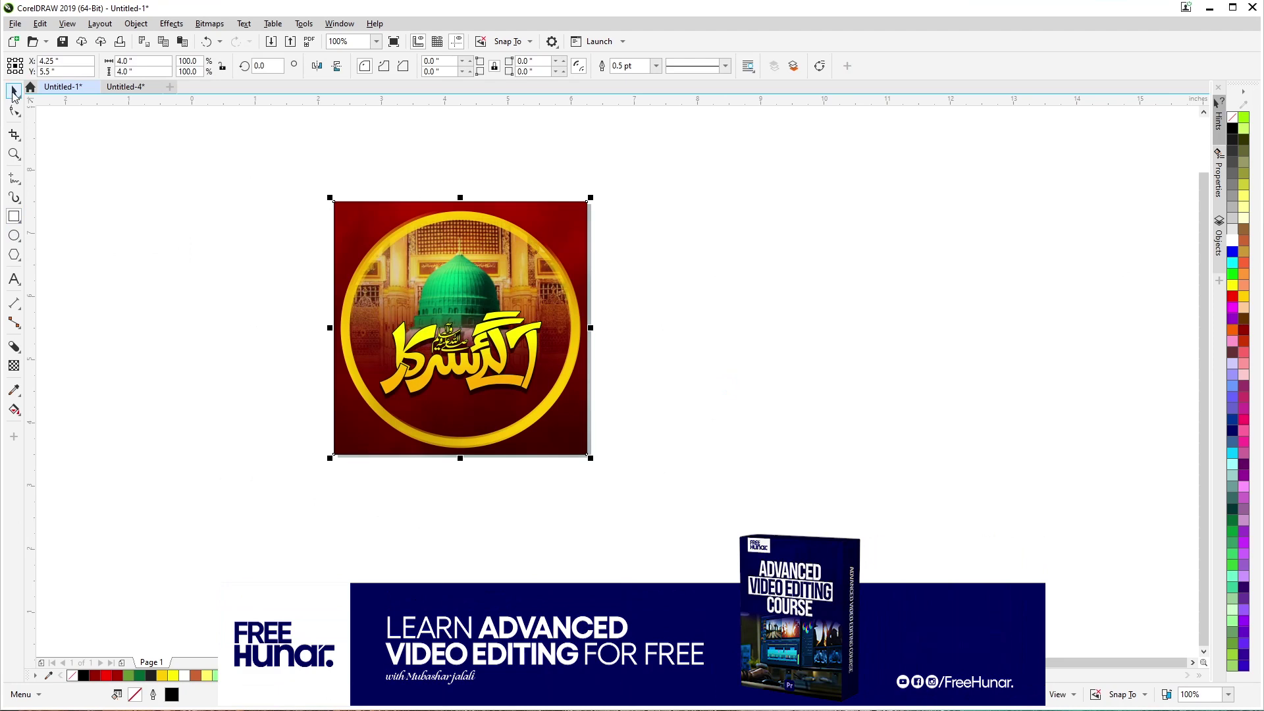
{"action": "left_click", "coordinate": [155, 386]}
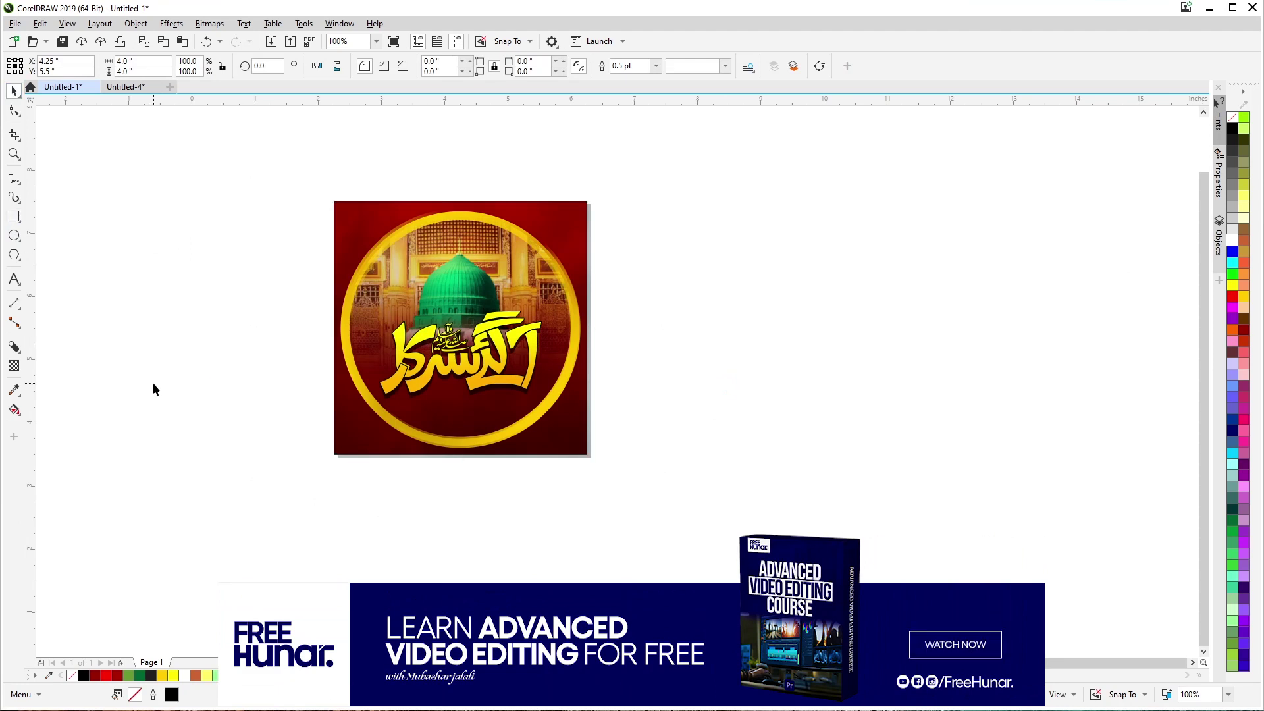
Step: Move the texture image off the page to the right and the 4 x 4 inch rectangle off to the left of the artwork
{"action": "left_click", "coordinate": [308, 454]}
{"action": "left_click_drag", "start_coordinate": [864, 450], "coordinate": [855, 448]}
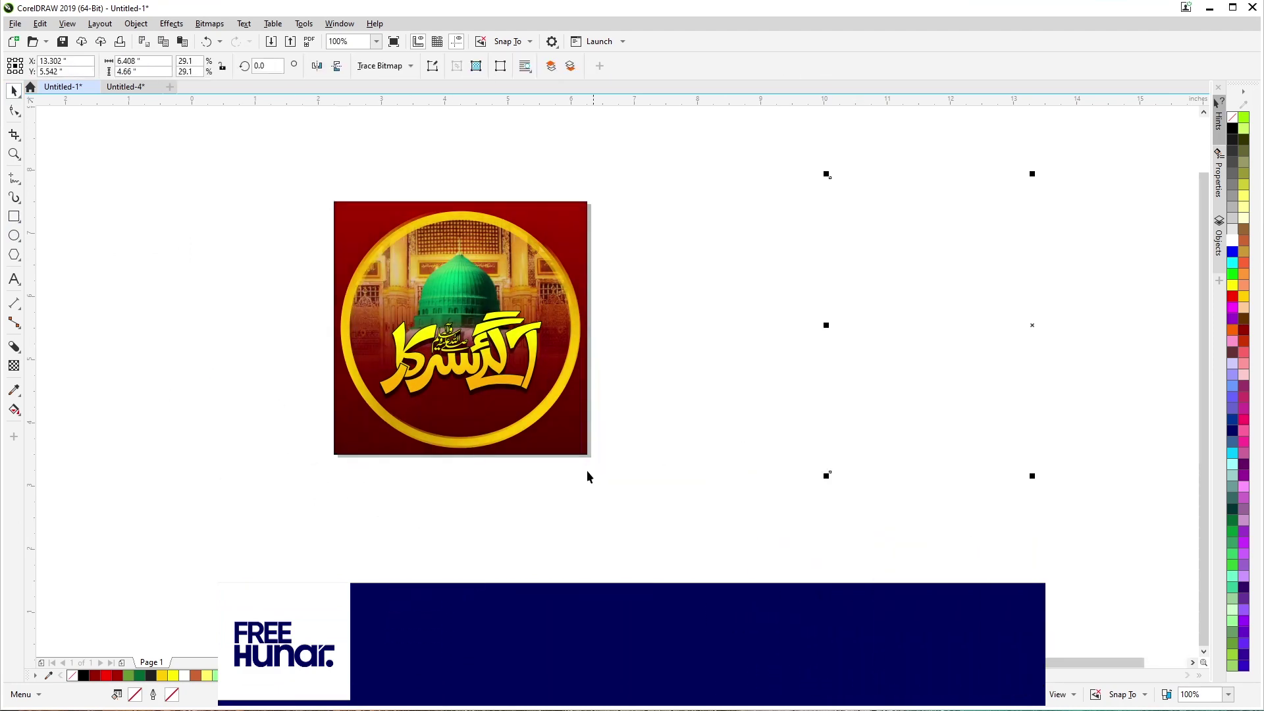
{"action": "left_click", "coordinate": [579, 458]}
{"action": "left_click_drag", "start_coordinate": [347, 458], "coordinate": [211, 527]}
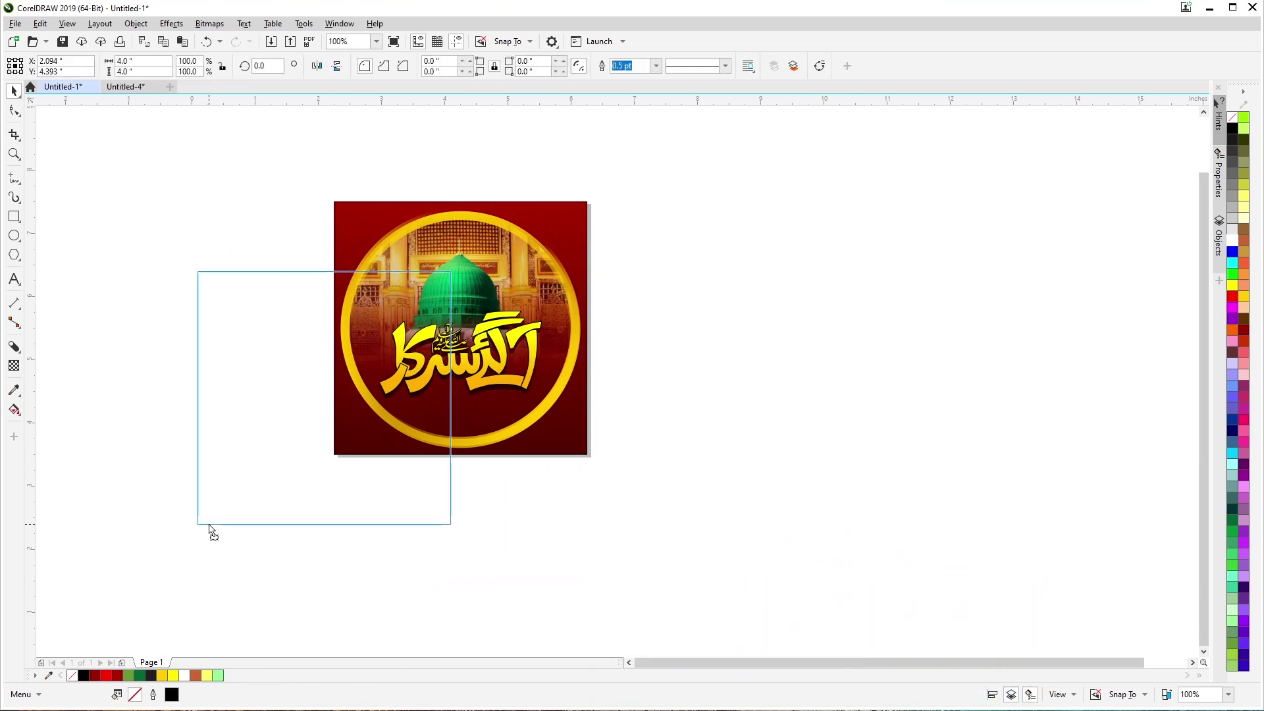
{"action": "left_click_drag", "start_coordinate": [318, 497], "coordinate": [124, 432]}
Step: PowerClip all the artwork inside the empty 4 x 4 inch rectangle and centre the filled frame on the page
{"action": "left_click_drag", "start_coordinate": [299, 164], "coordinate": [673, 523]}
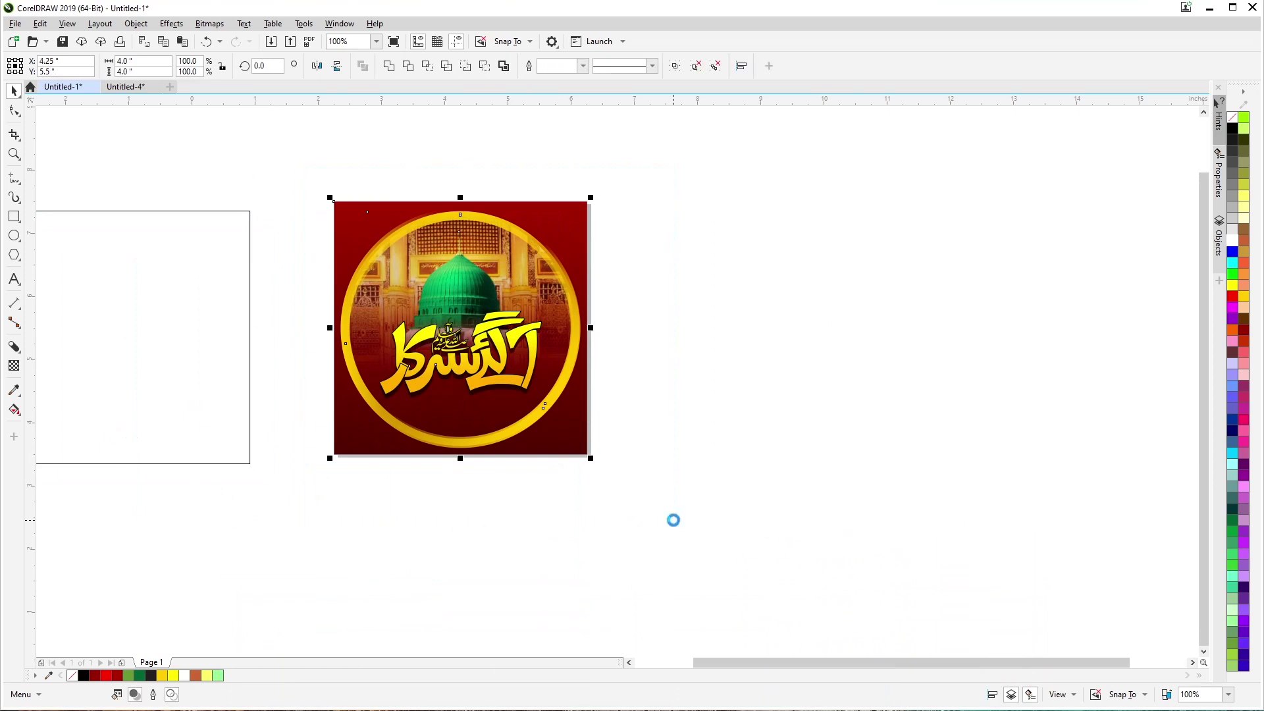
{"action": "right_click", "coordinate": [466, 391]}
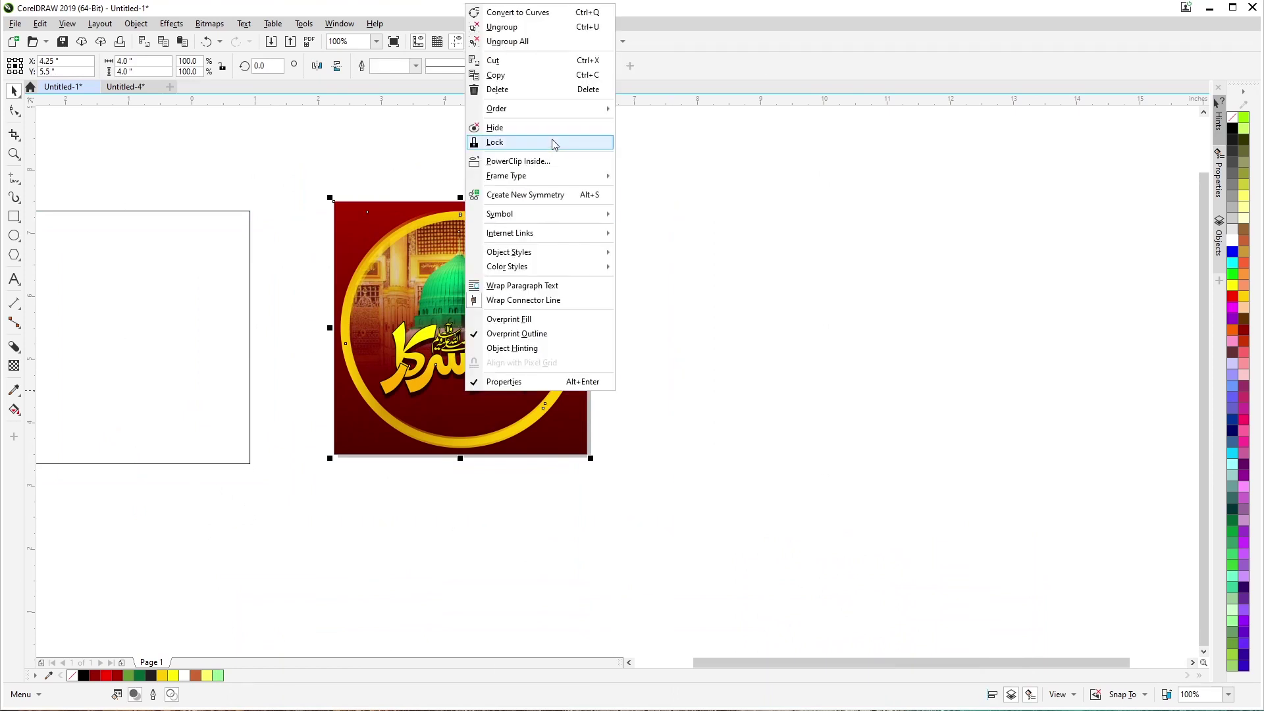
{"action": "left_click", "coordinate": [550, 162]}
{"action": "left_click", "coordinate": [195, 339]}
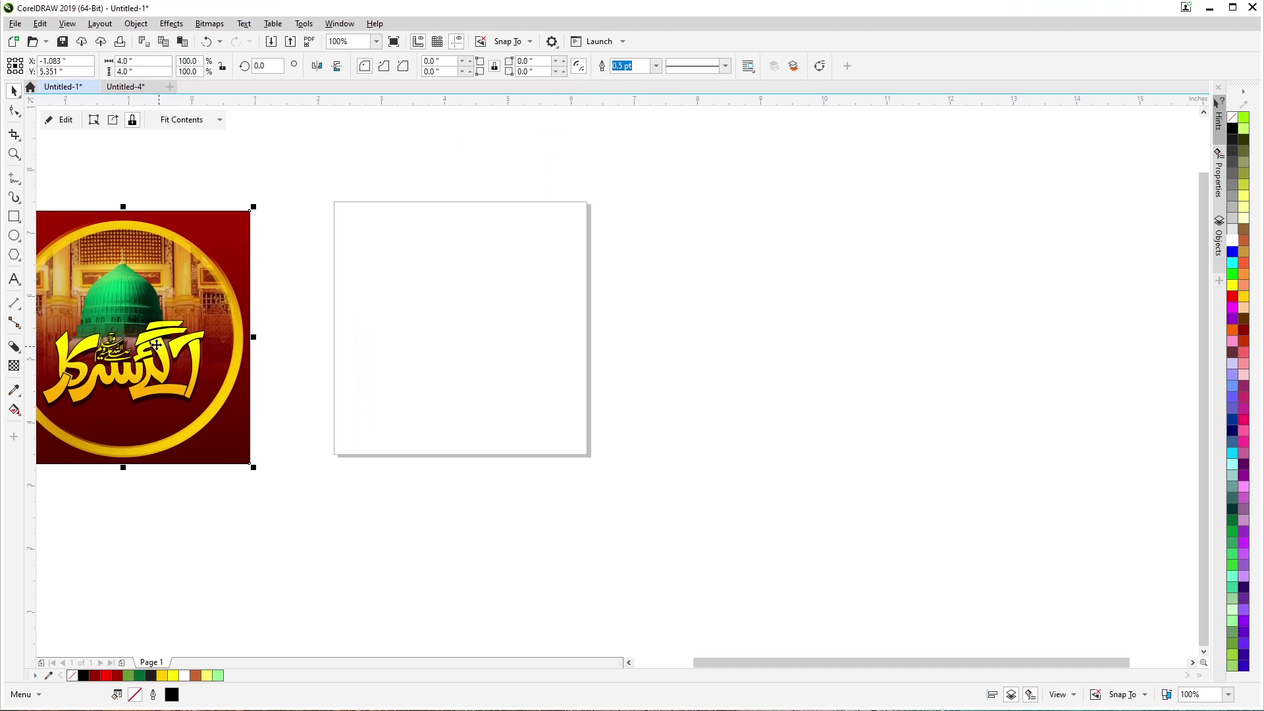
{"action": "key", "text": "ctrl+z"}
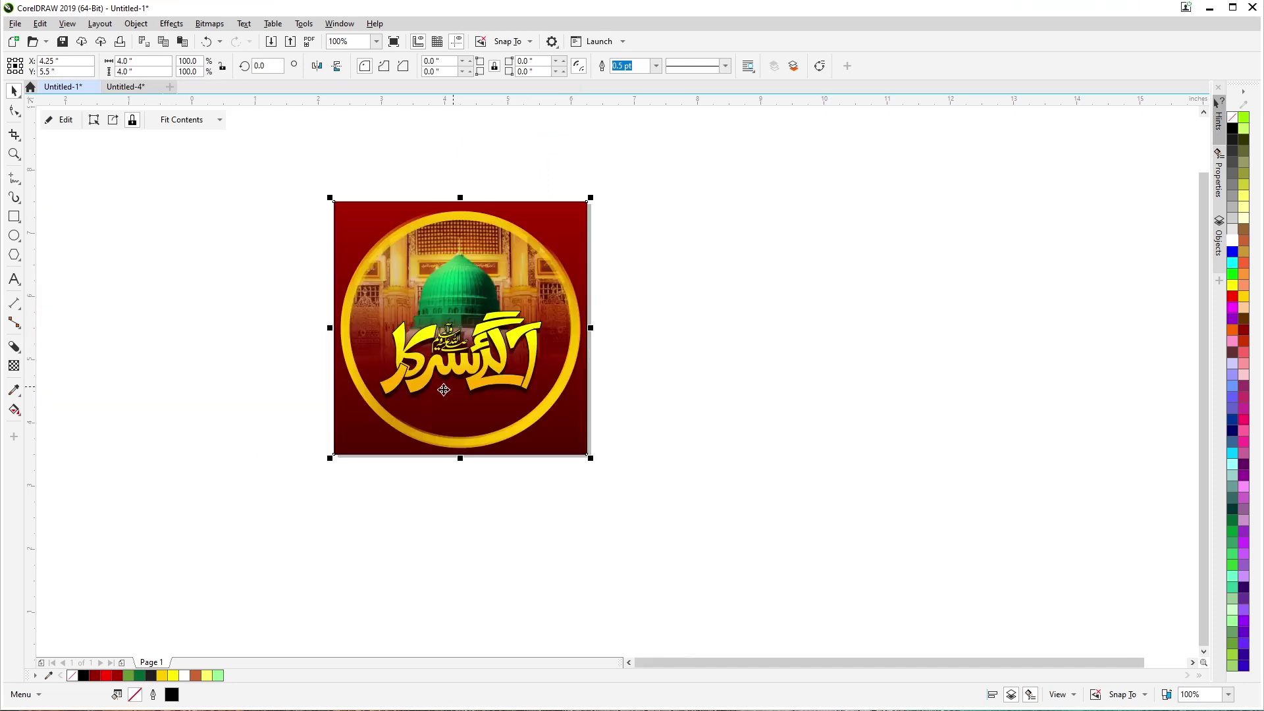
Step: Centre the texture image on the page and send it behind the framed artwork
{"action": "left_click", "coordinate": [1051, 353]}
{"action": "left_click_drag", "start_coordinate": [1034, 408], "coordinate": [340, 464]}
{"action": "key", "text": "shift+Page_Up"}
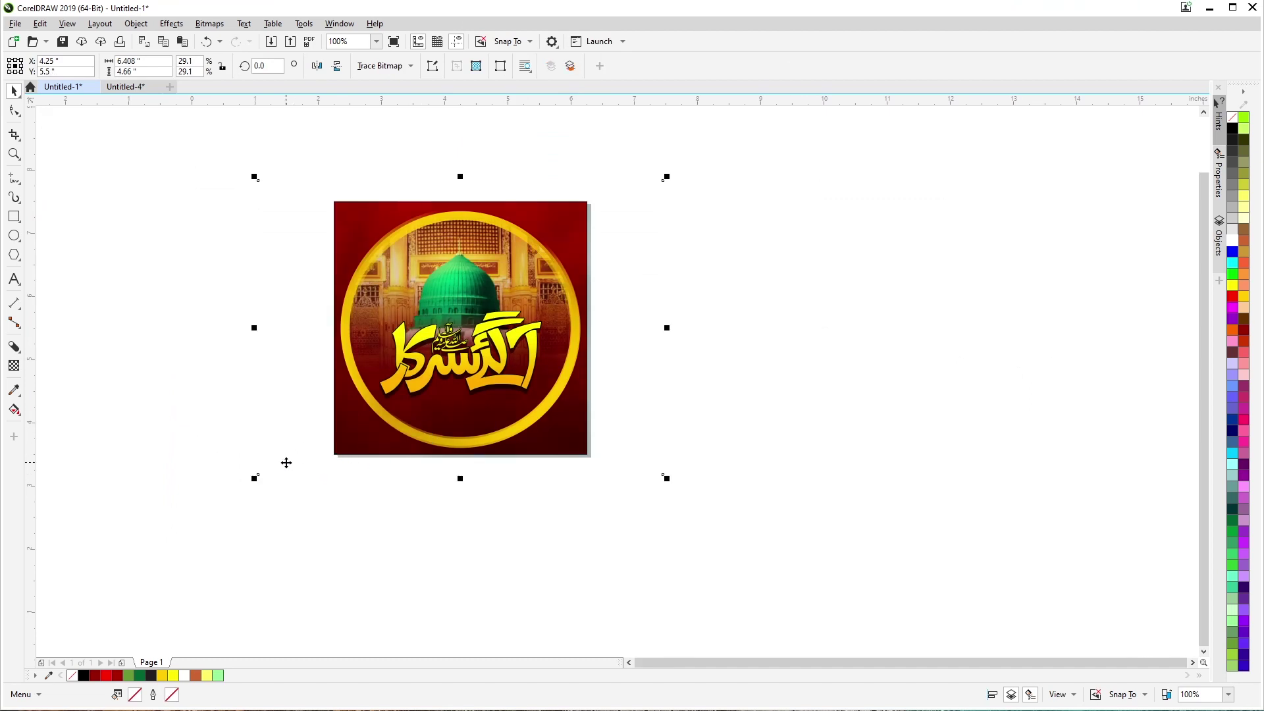
{"action": "key", "text": "shift+Page_Down"}
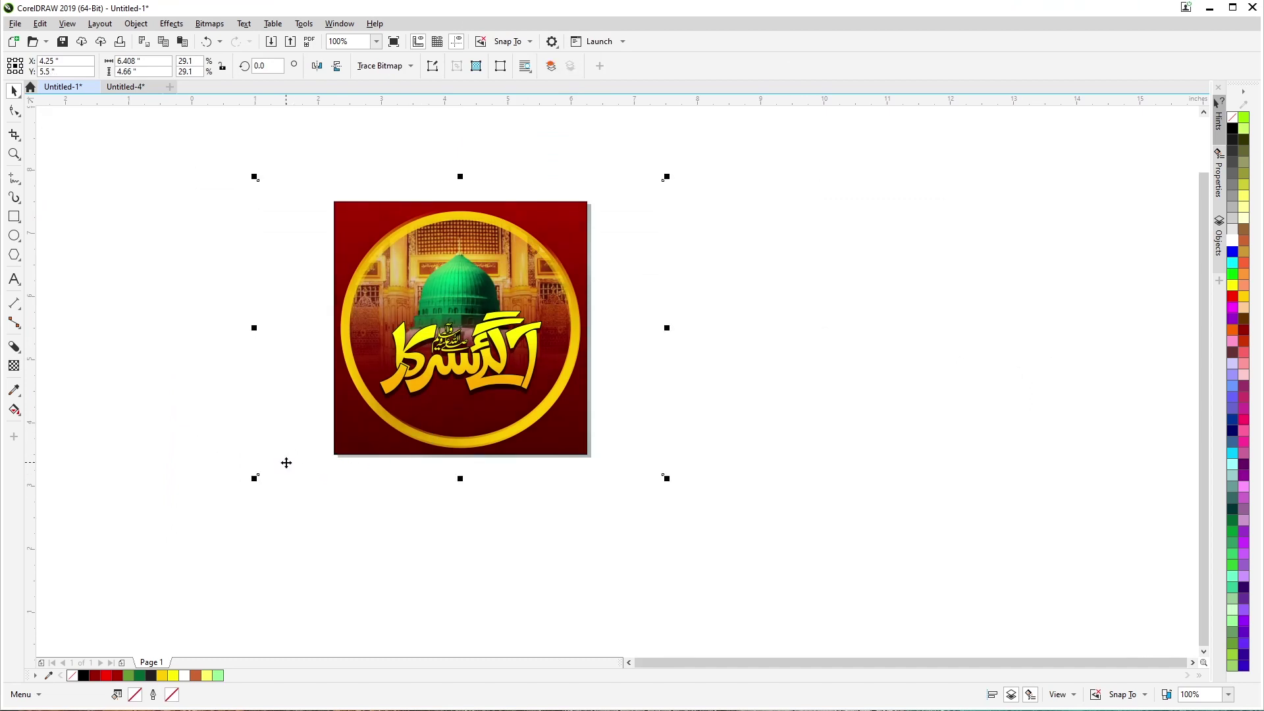
Step: PowerClip the texture image inside the 4 x 4 inch artwork frame and deselect the frame
{"action": "right_click", "coordinate": [293, 415]}
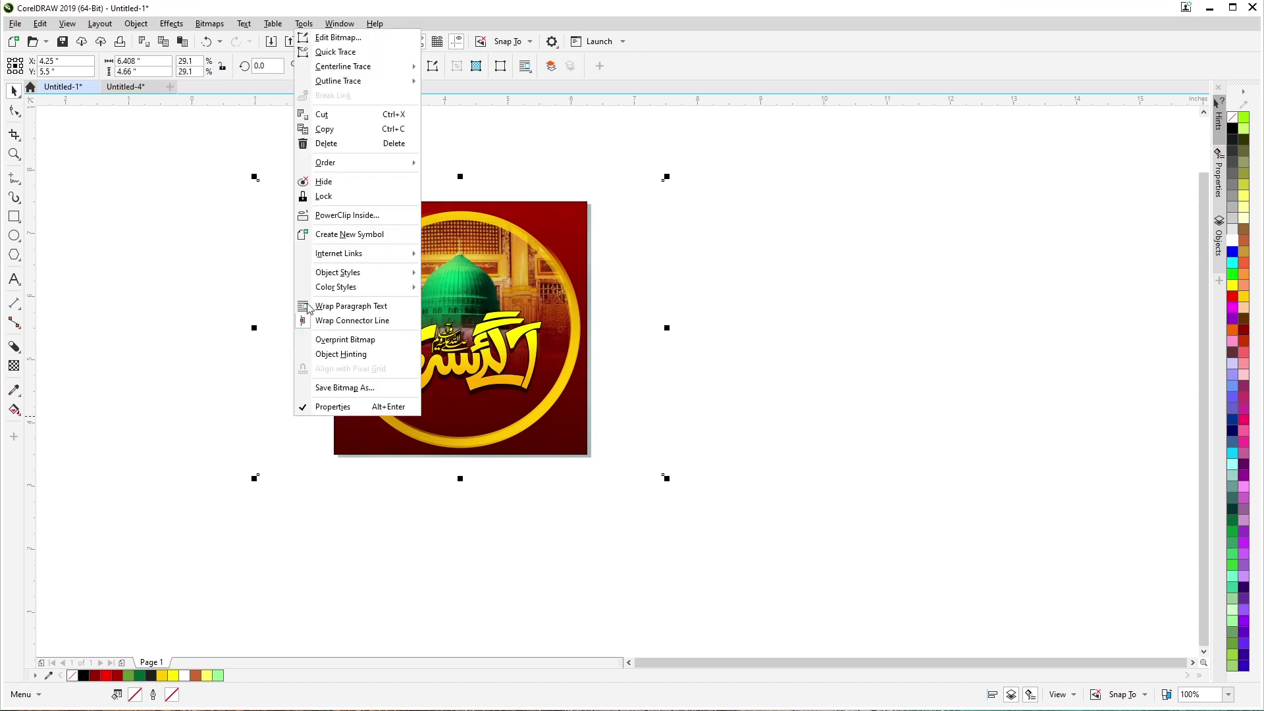
{"action": "left_click", "coordinate": [339, 218]}
{"action": "left_click", "coordinate": [339, 403]}
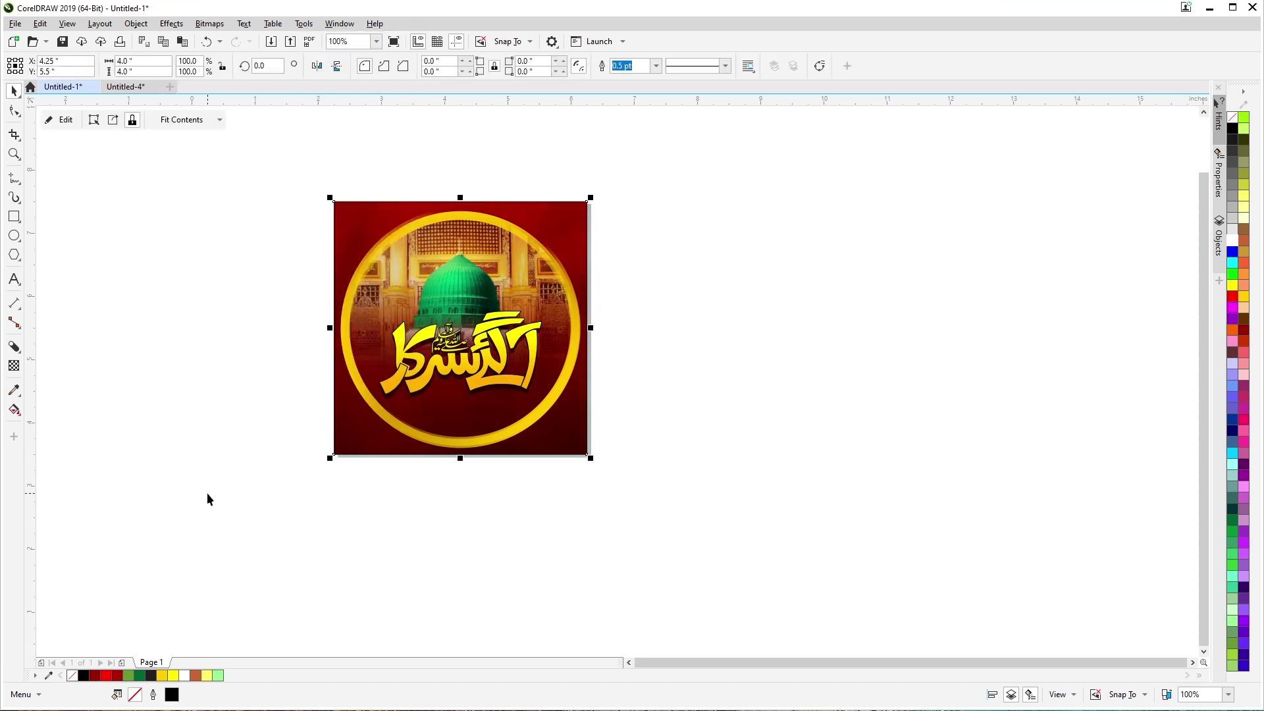
{"action": "key", "text": "shift+F2"}
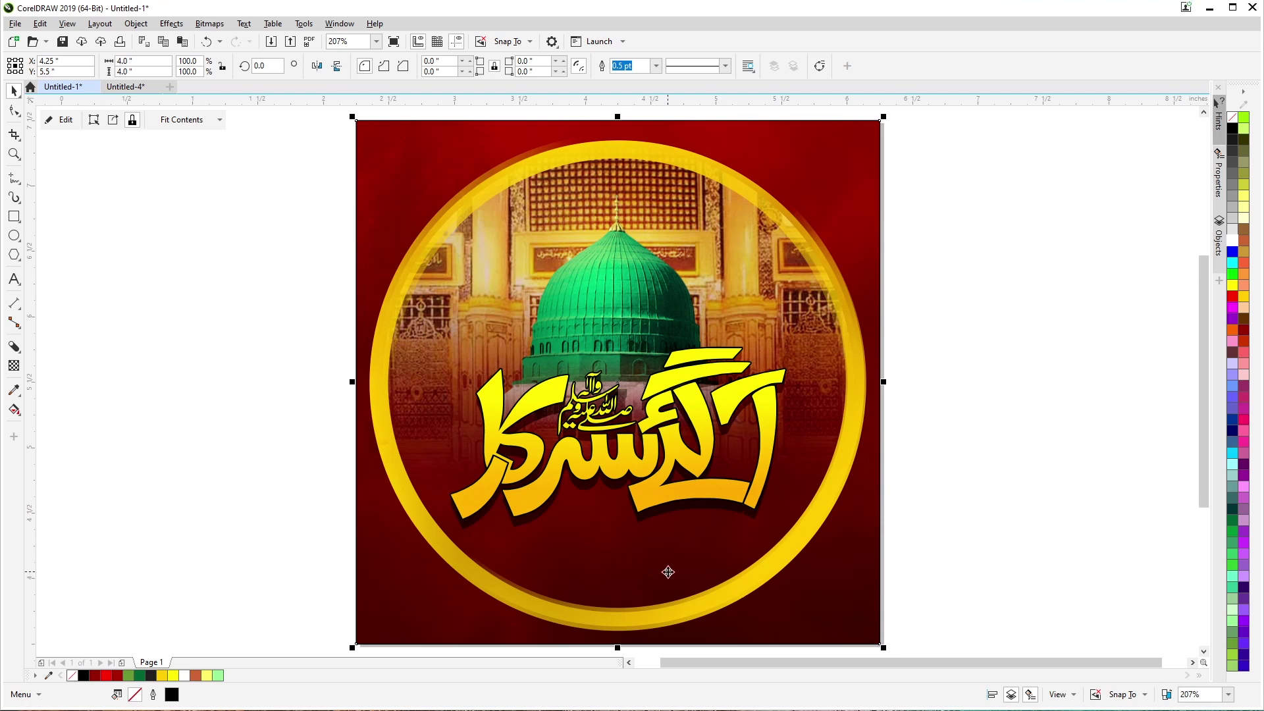
{"action": "left_click", "coordinate": [223, 334]}
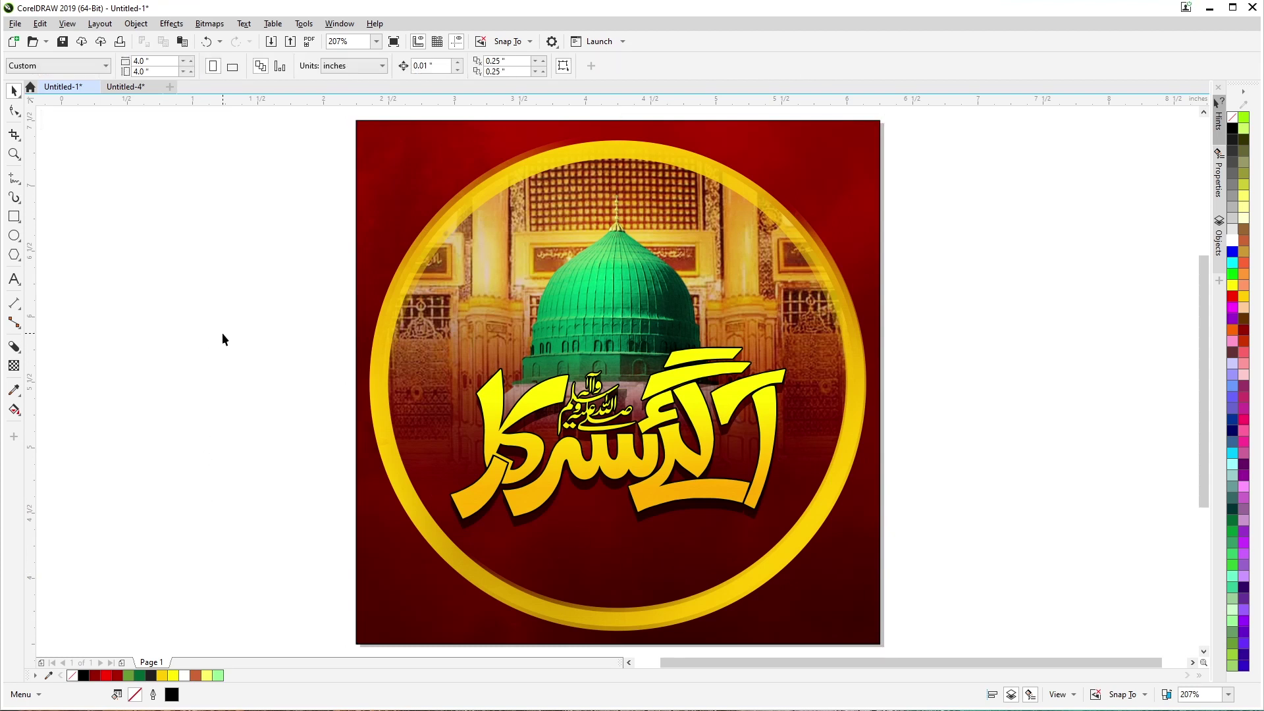